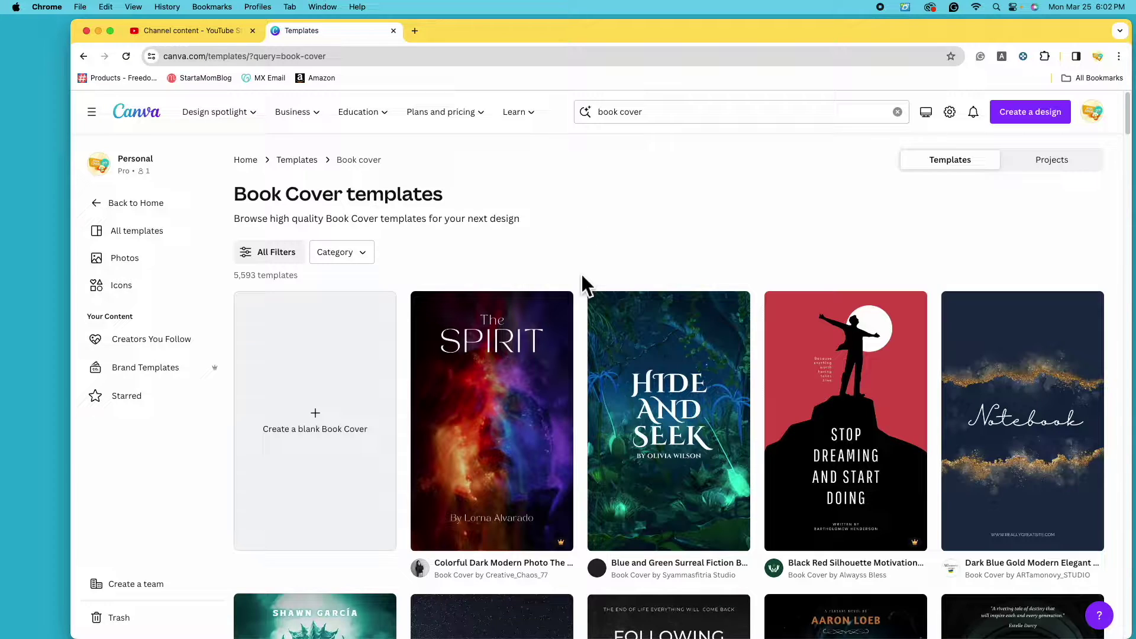
# Browse the Book Cover templates and create a blank Book Cover design.
pyautogui.scroll(-10, 583, 286)
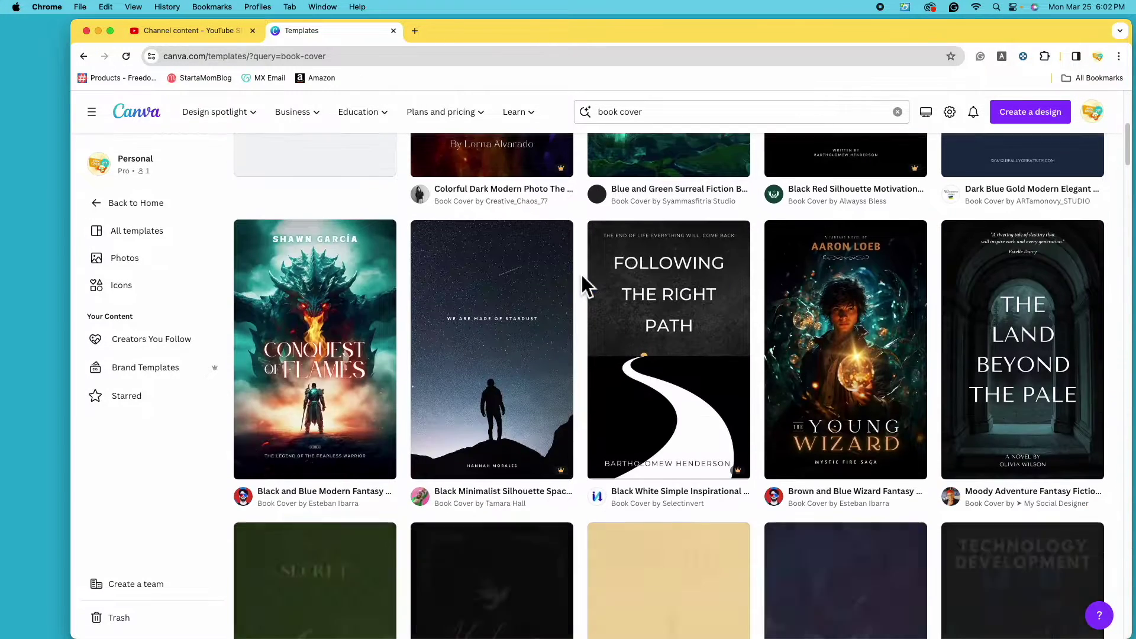
pyautogui.scroll(-9, 581, 275)
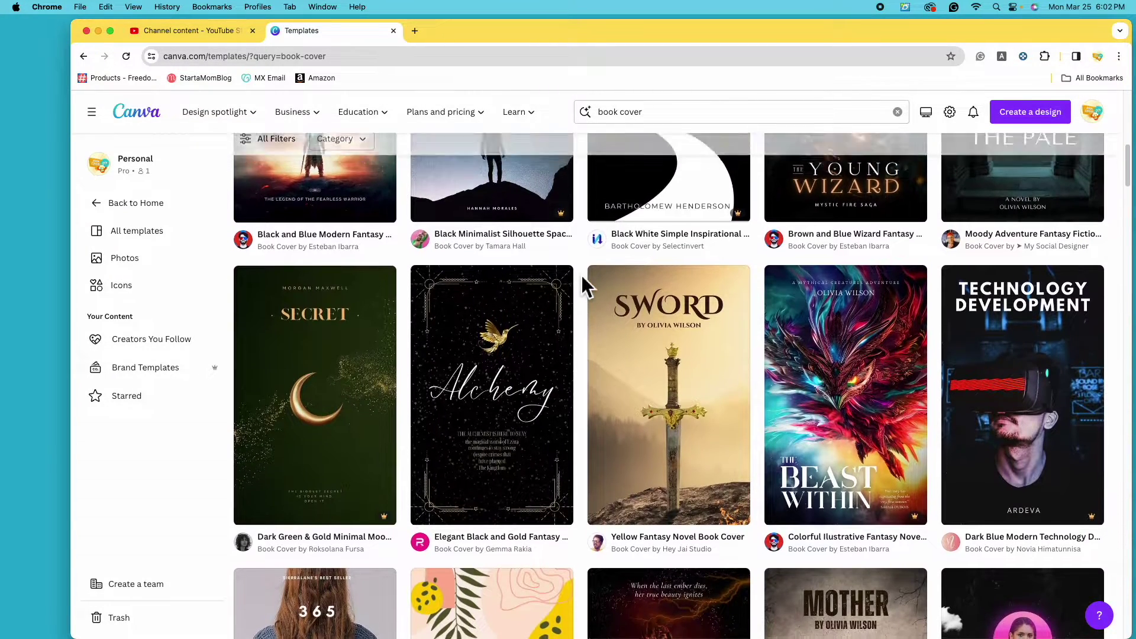
pyautogui.scroll(-1, 582, 277)
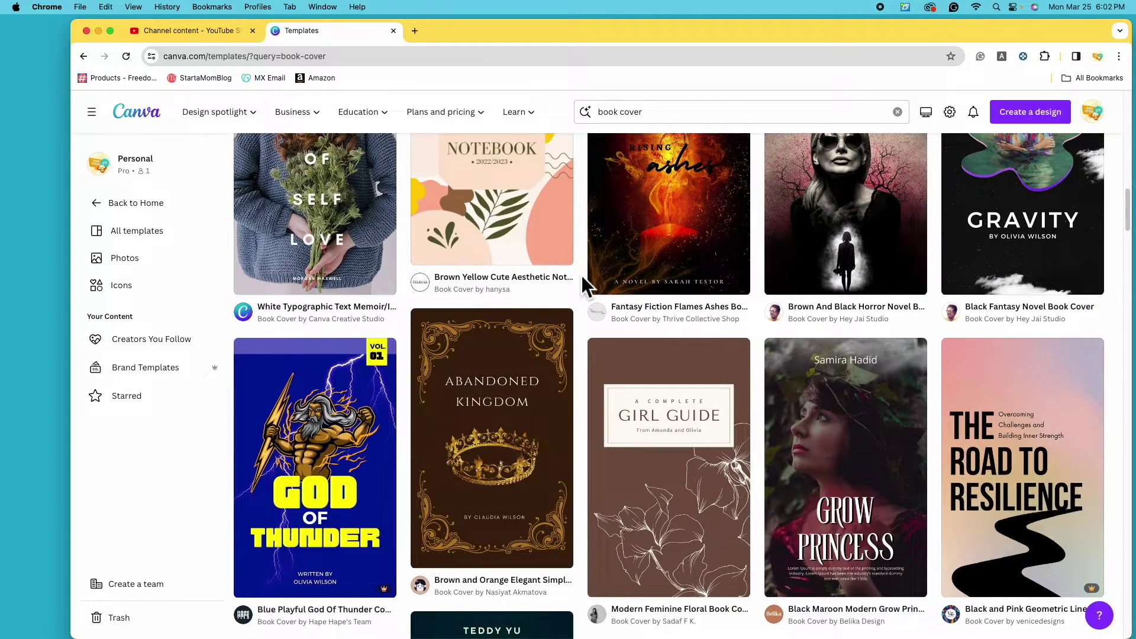
pyautogui.scroll(20, 582, 275)
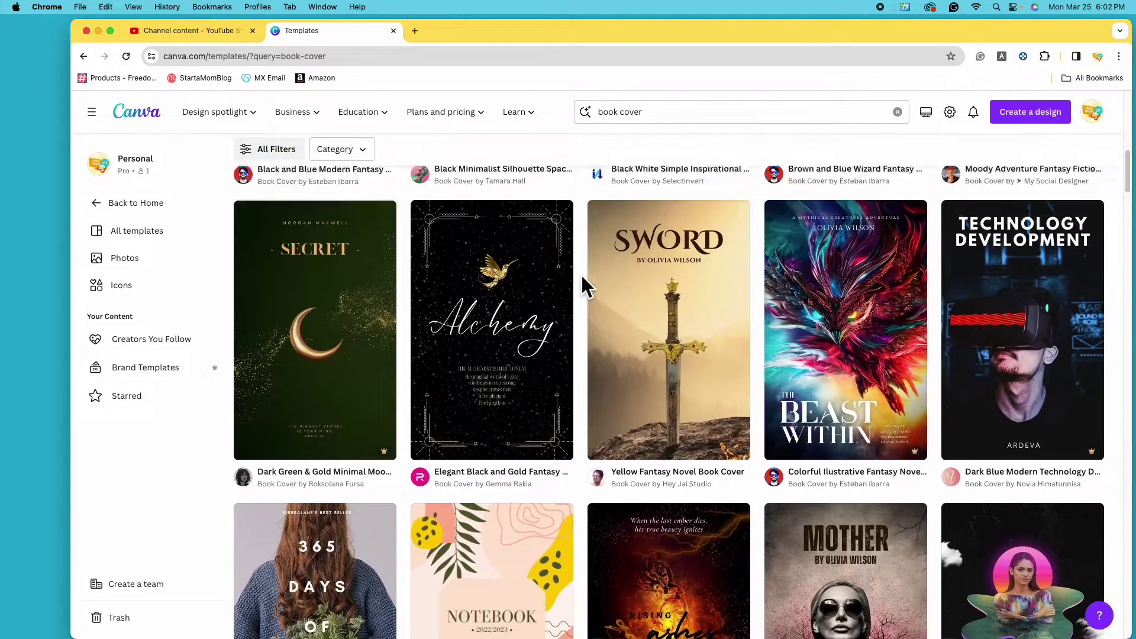
pyautogui.scroll(3, 582, 275)
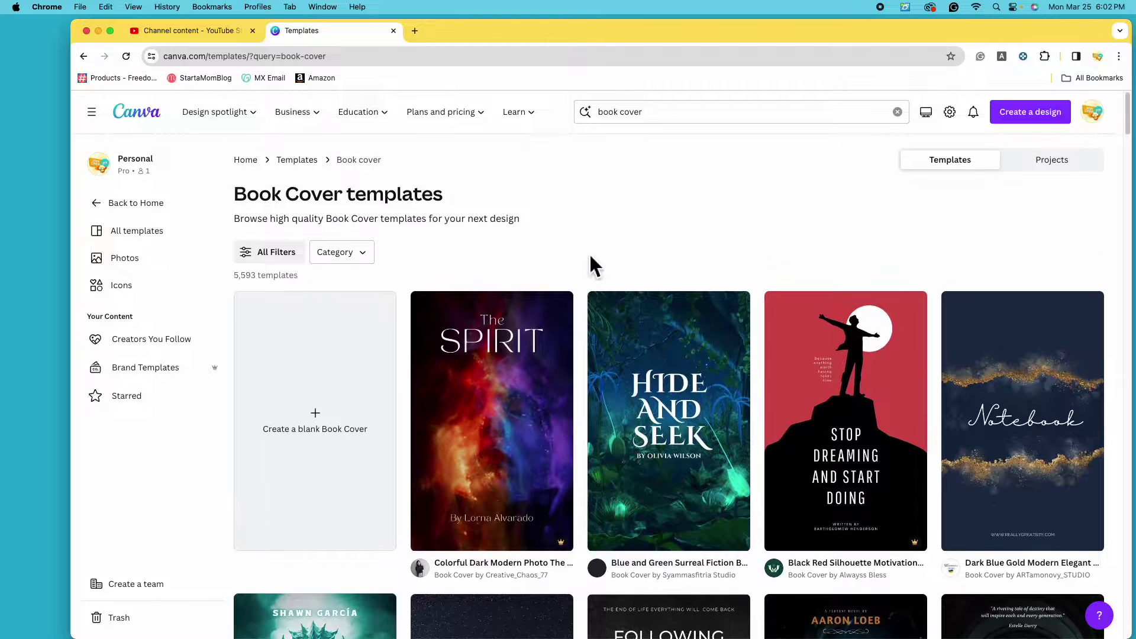
pyautogui.click(330, 468)
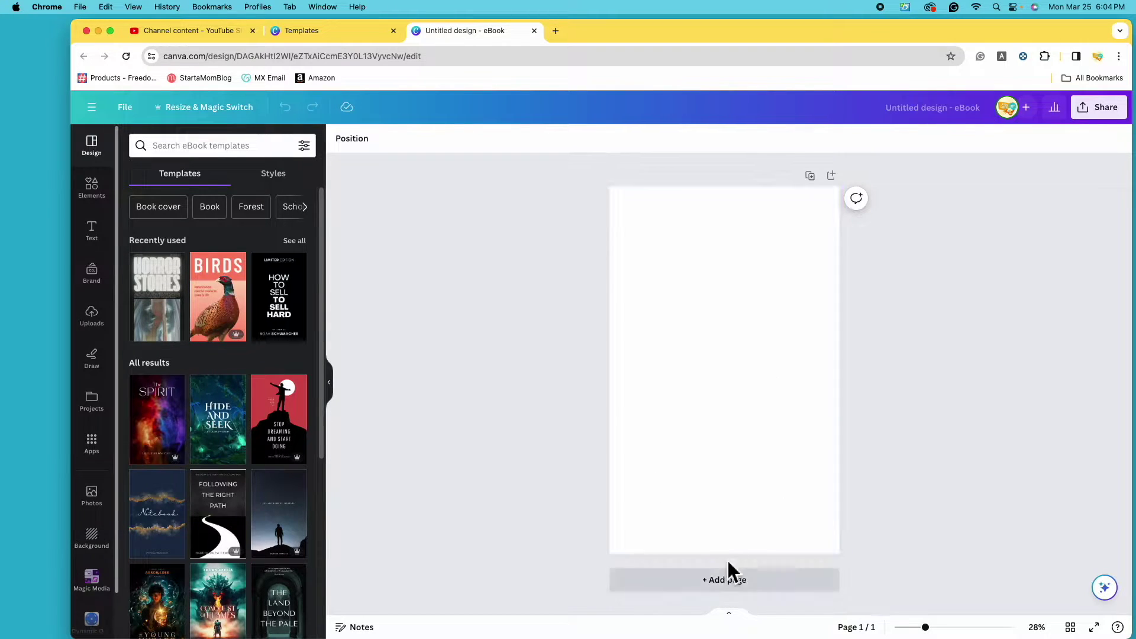
# Add pages 2 and 3 to the eBook, then go to the Elements library.
pyautogui.click(755, 596)
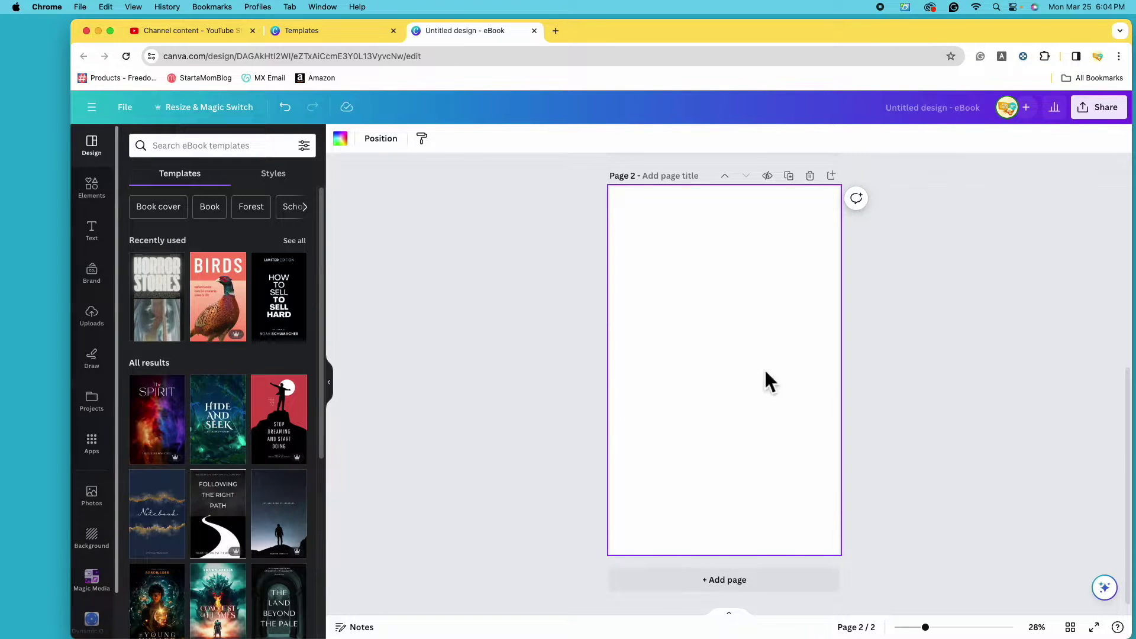
pyautogui.click(765, 588)
pyautogui.scroll(10, 631, 426)
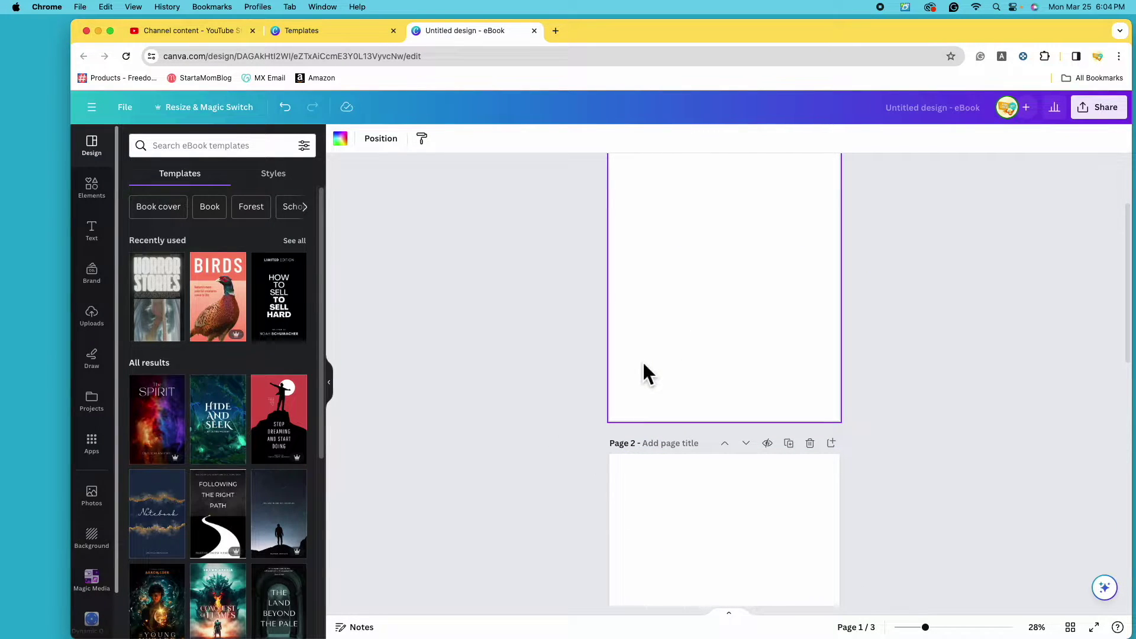
pyautogui.scroll(-4, 643, 366)
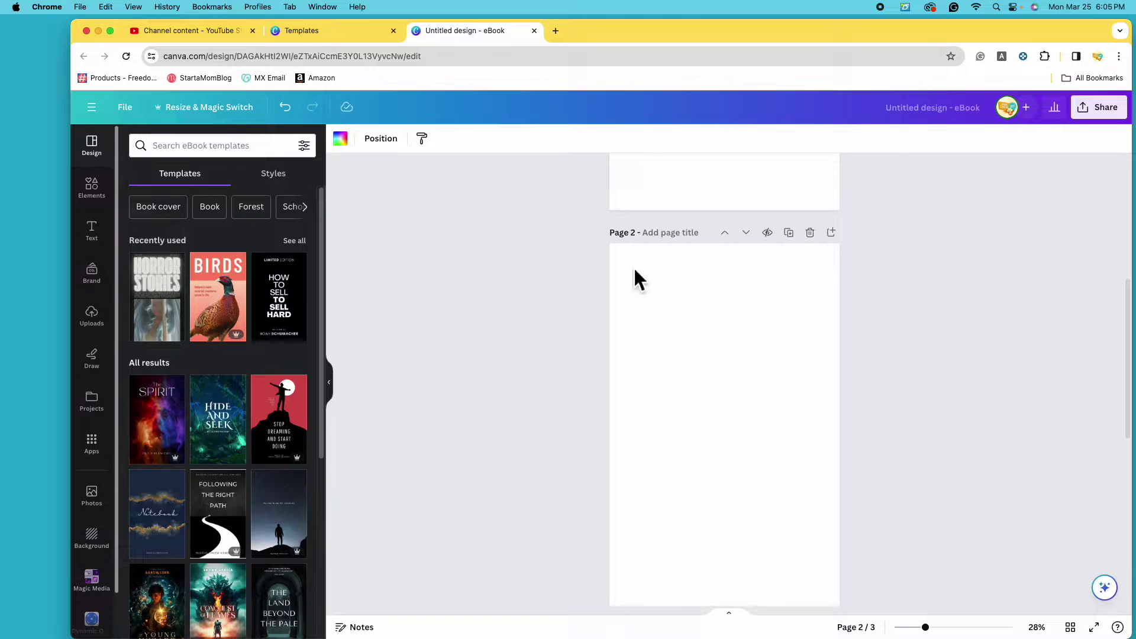
pyautogui.scroll(-6, 635, 280)
pyautogui.scroll(10, 592, 367)
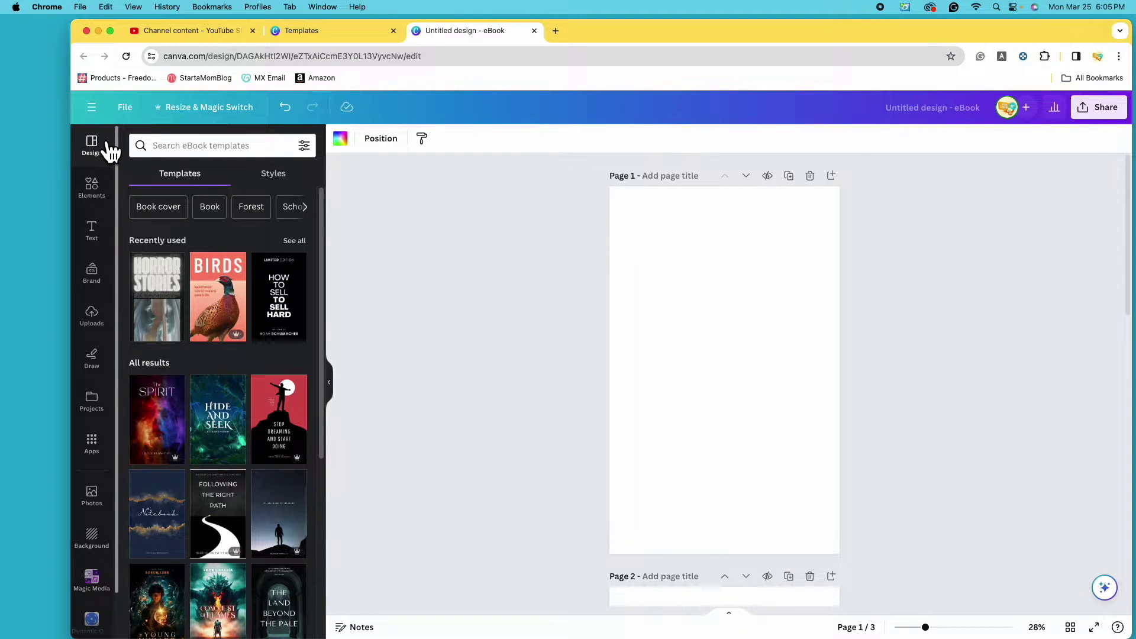
pyautogui.click(106, 204)
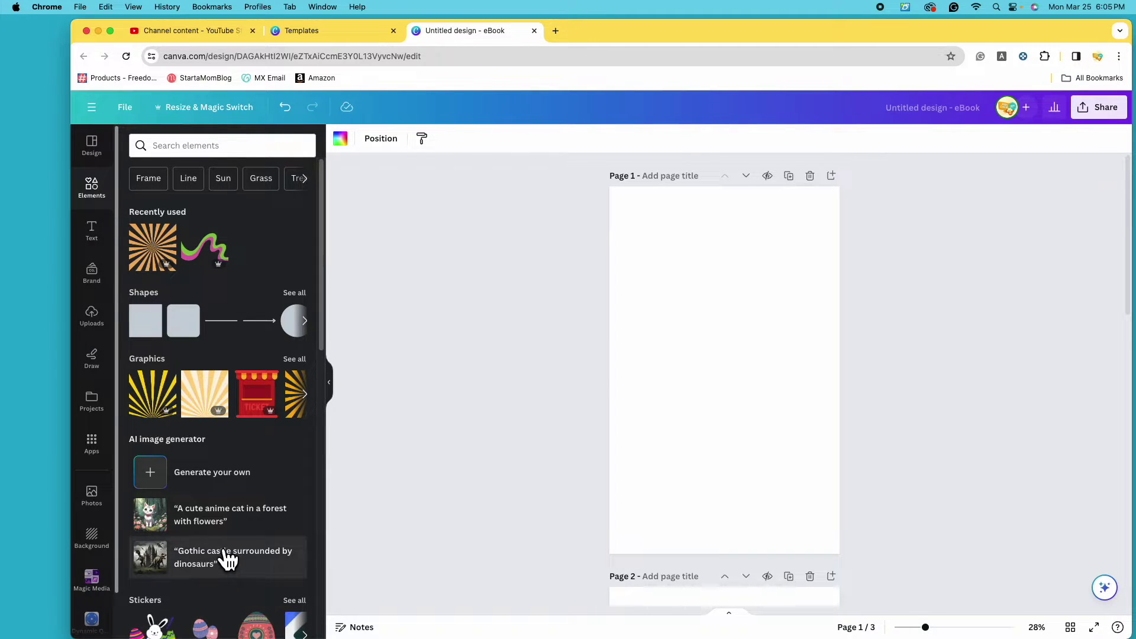
# Search elements for 'spooky forest' and show all Graphics results.
pyautogui.click(231, 152)
pyautogui.write('sp')
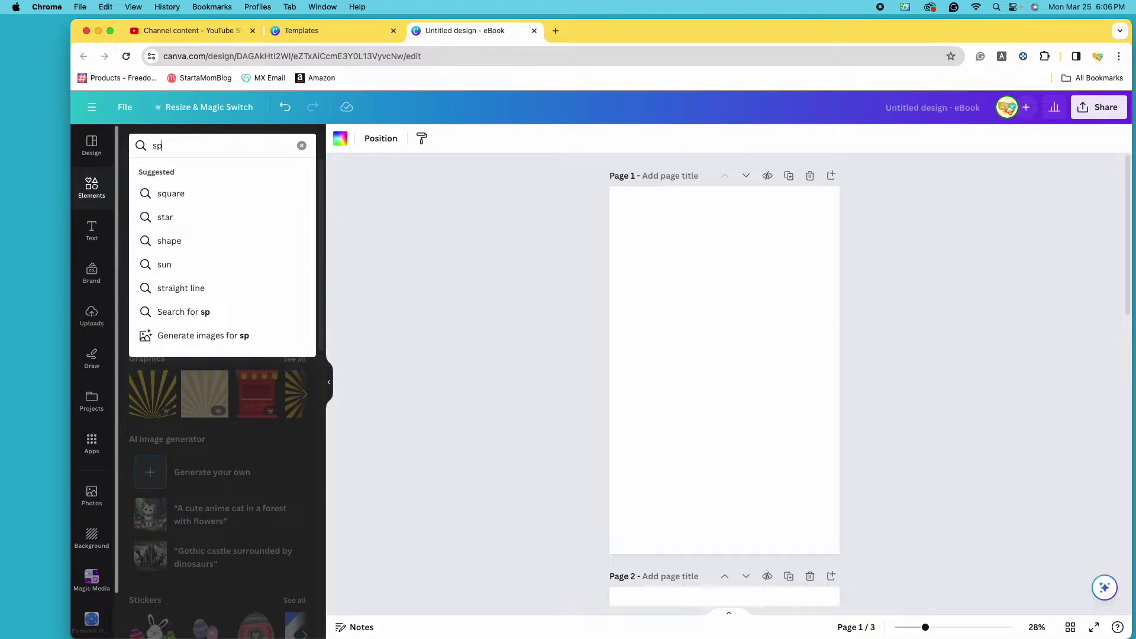
pyautogui.write('ooky fo')
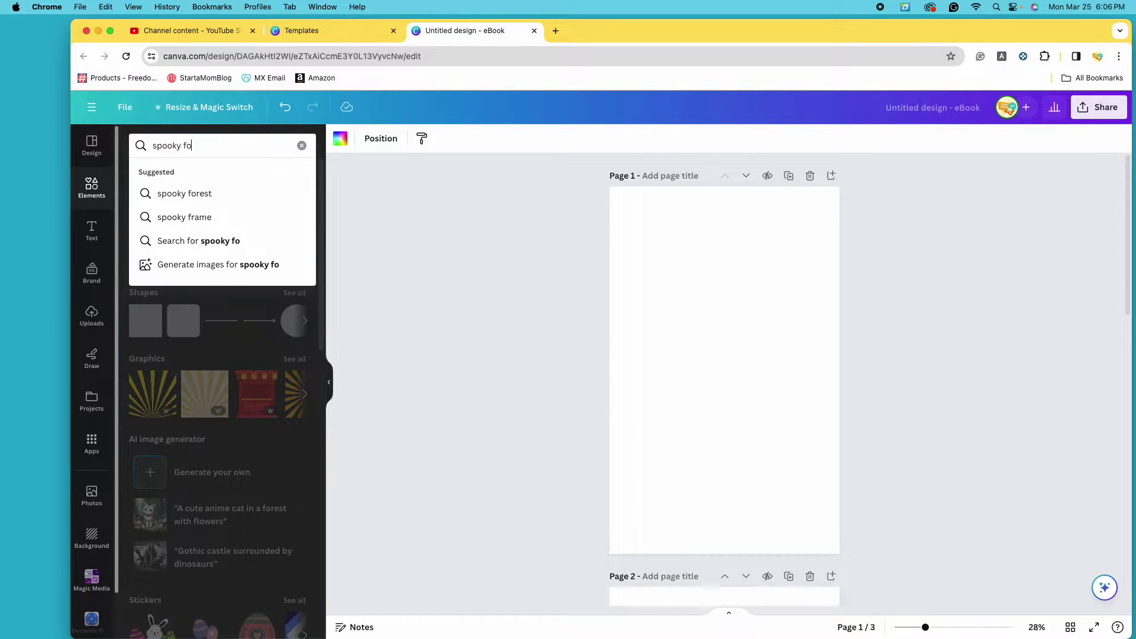
pyautogui.write('rest')
pyautogui.press('Return')
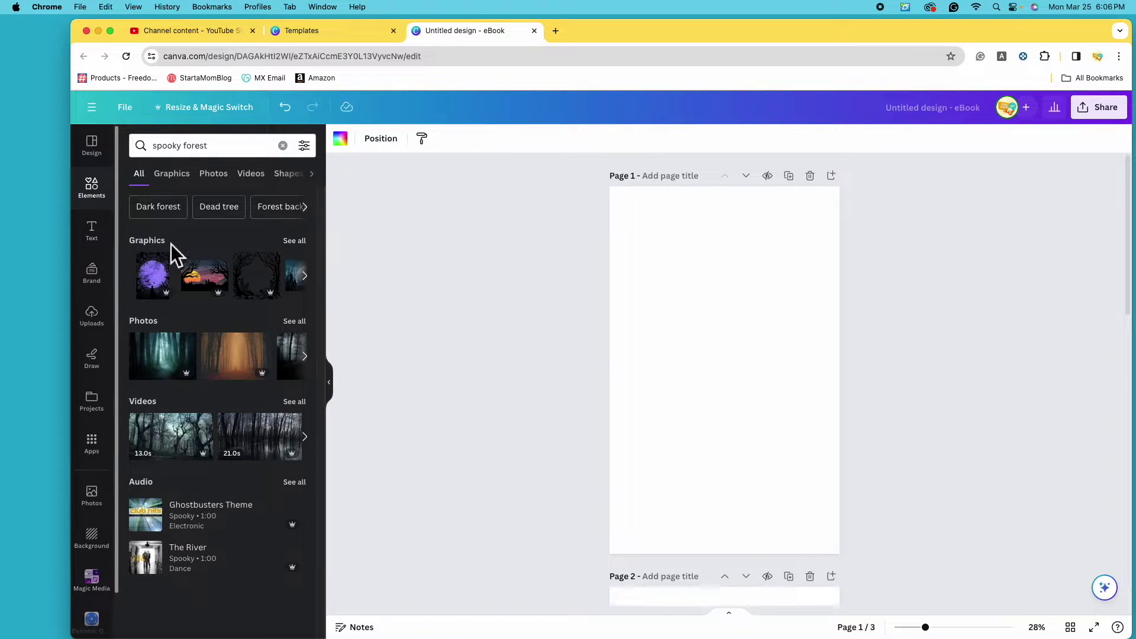
pyautogui.click(296, 241)
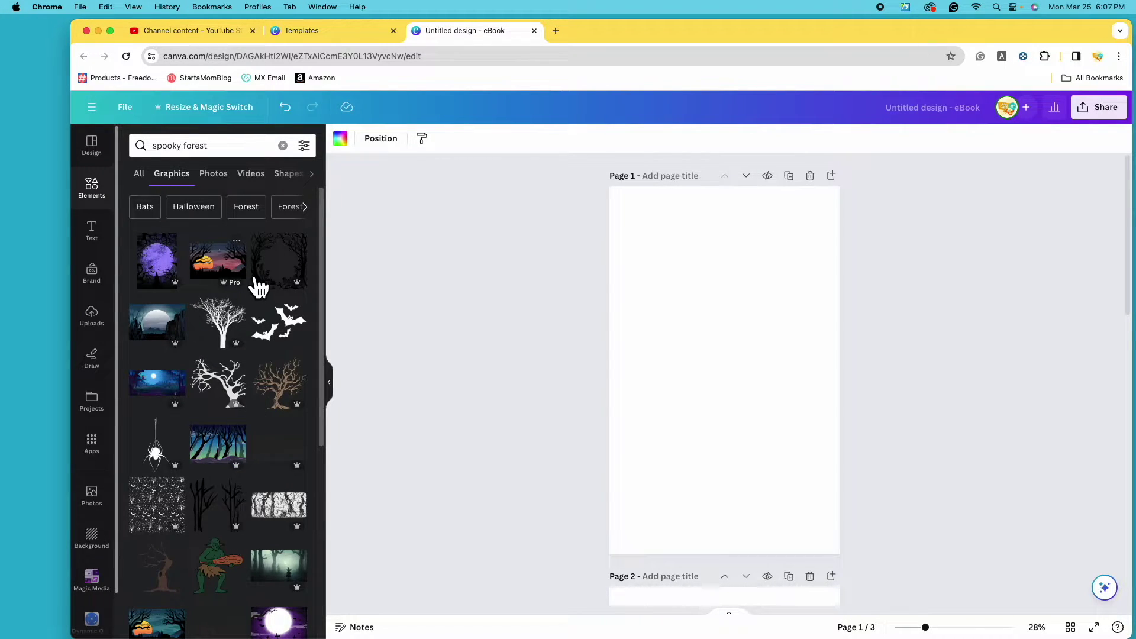
# Filter the spooky forest graphics to Free price only and browse the results.
pyautogui.click(304, 146)
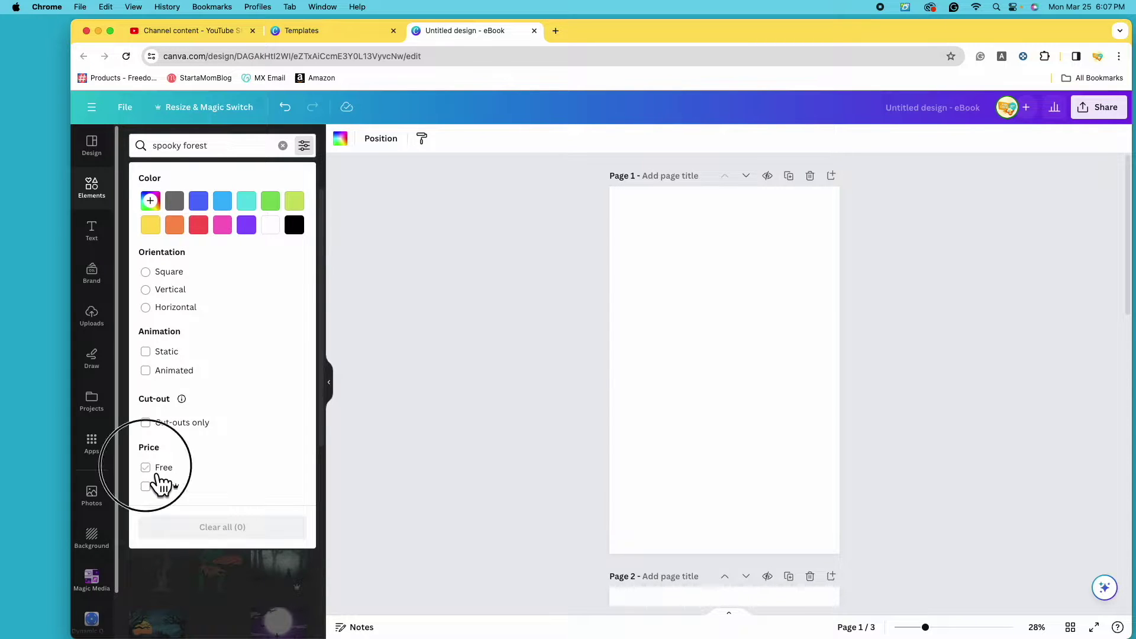
pyautogui.click(157, 474)
pyautogui.click(512, 345)
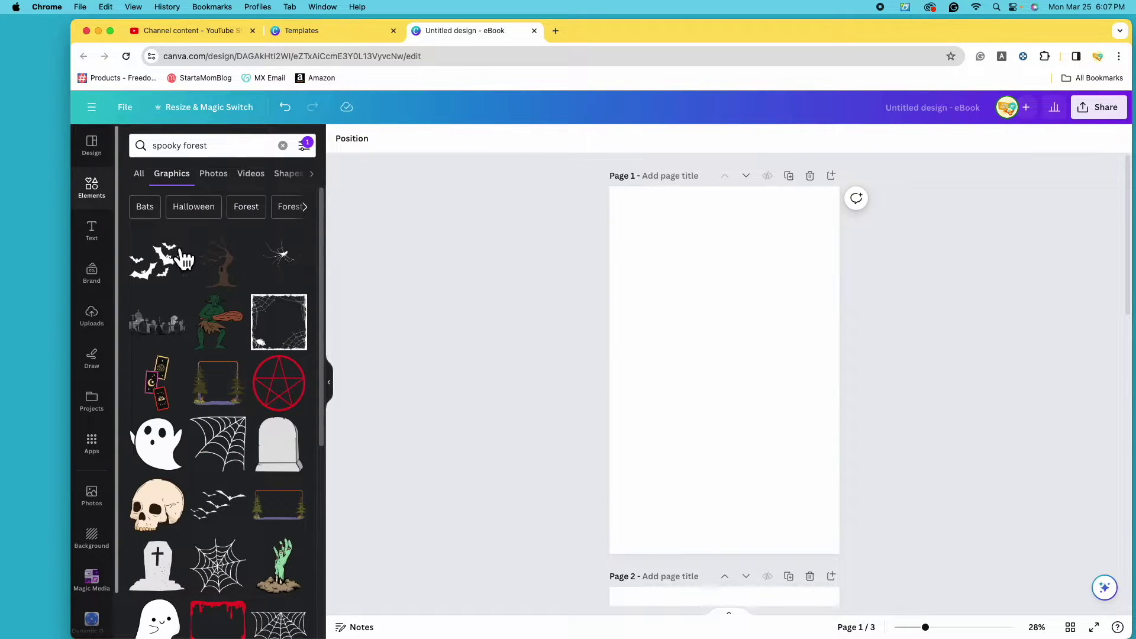
pyautogui.scroll(-6, 219, 478)
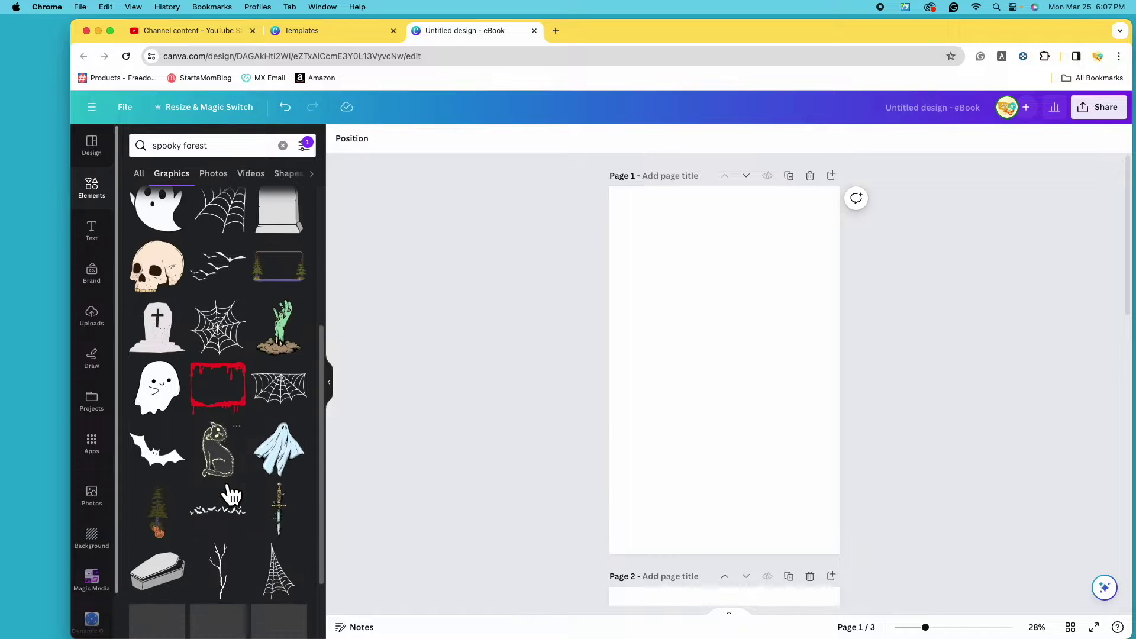
pyautogui.scroll(-1, 221, 490)
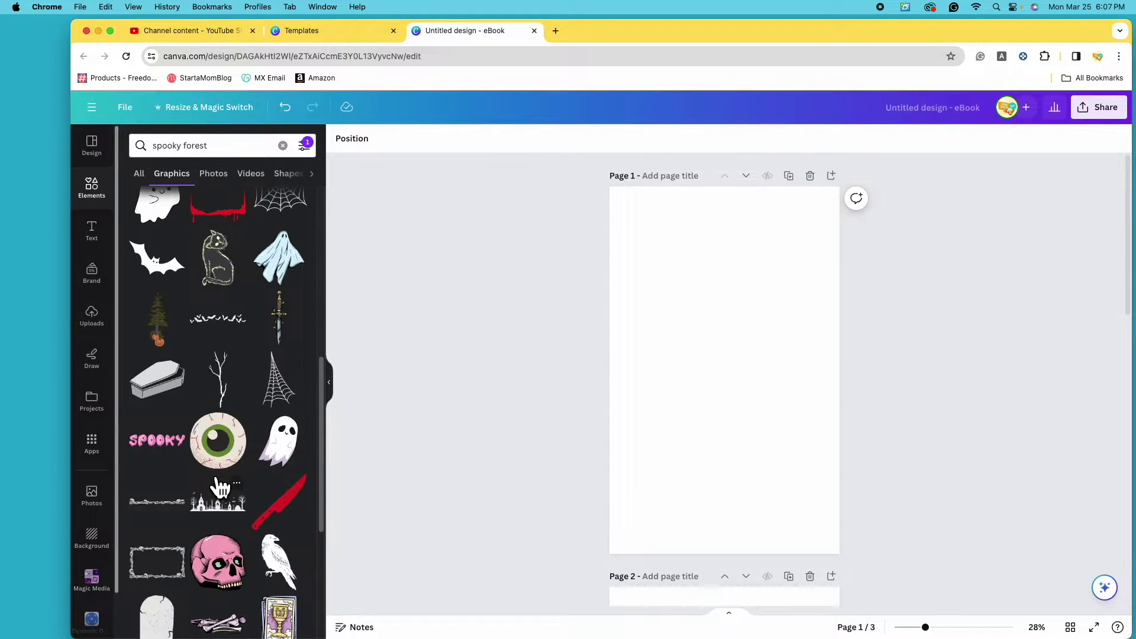
pyautogui.scroll(-1, 221, 490)
pyautogui.scroll(8, 219, 485)
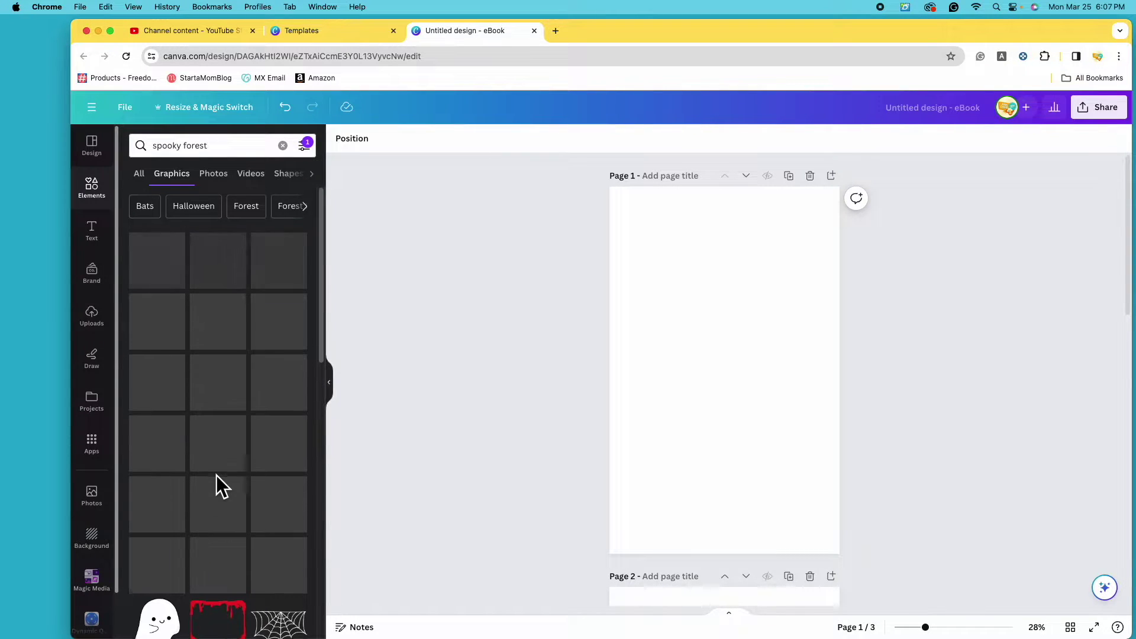
# Remove the Free price filter and add the misty forest witch graphic to page 1.
pyautogui.click(315, 150)
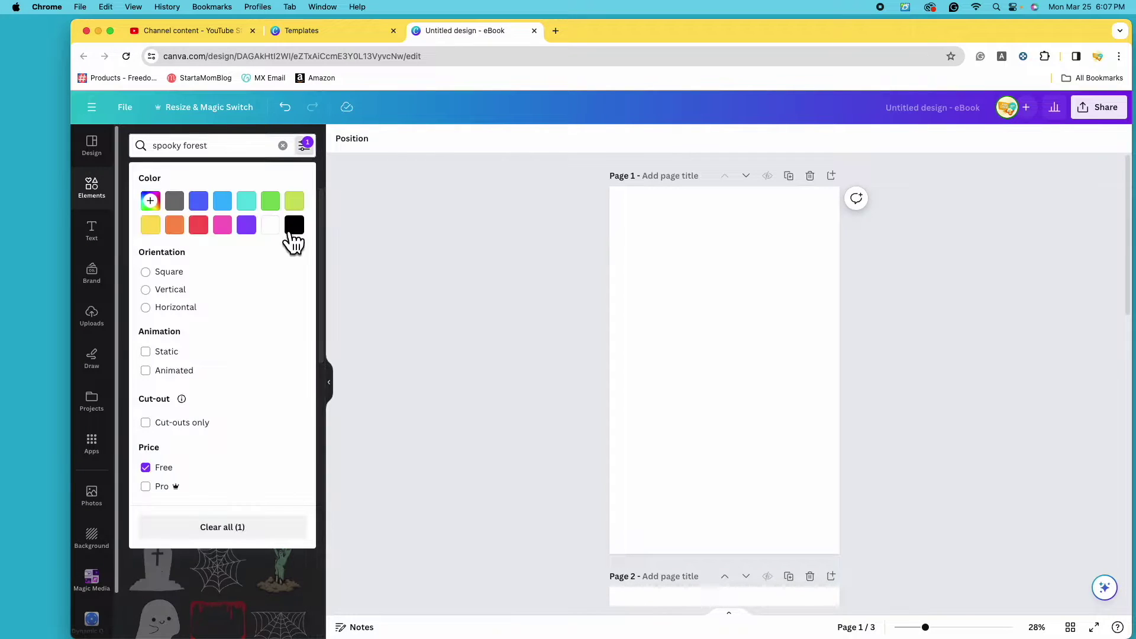
pyautogui.click(159, 473)
pyautogui.click(474, 459)
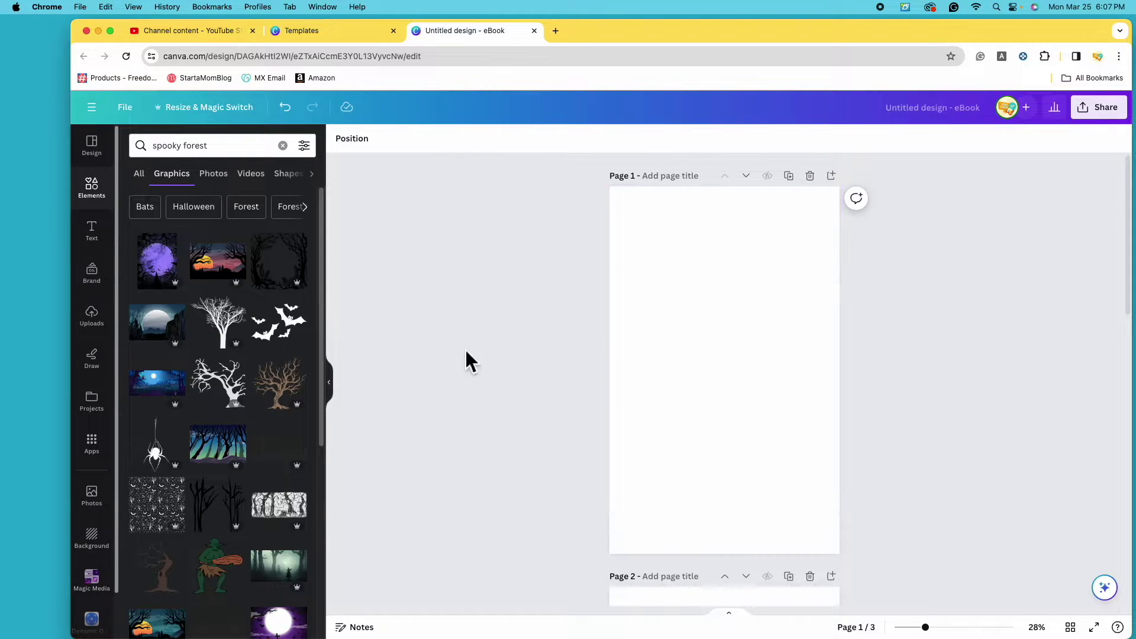
pyautogui.scroll(-3, 228, 468)
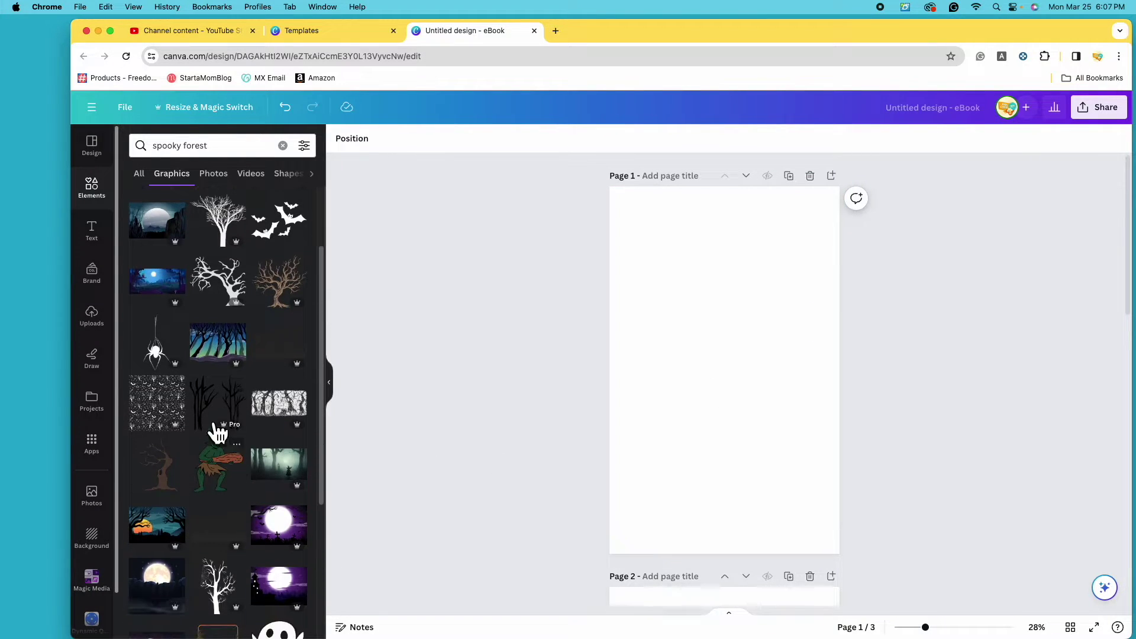
pyautogui.click(299, 473)
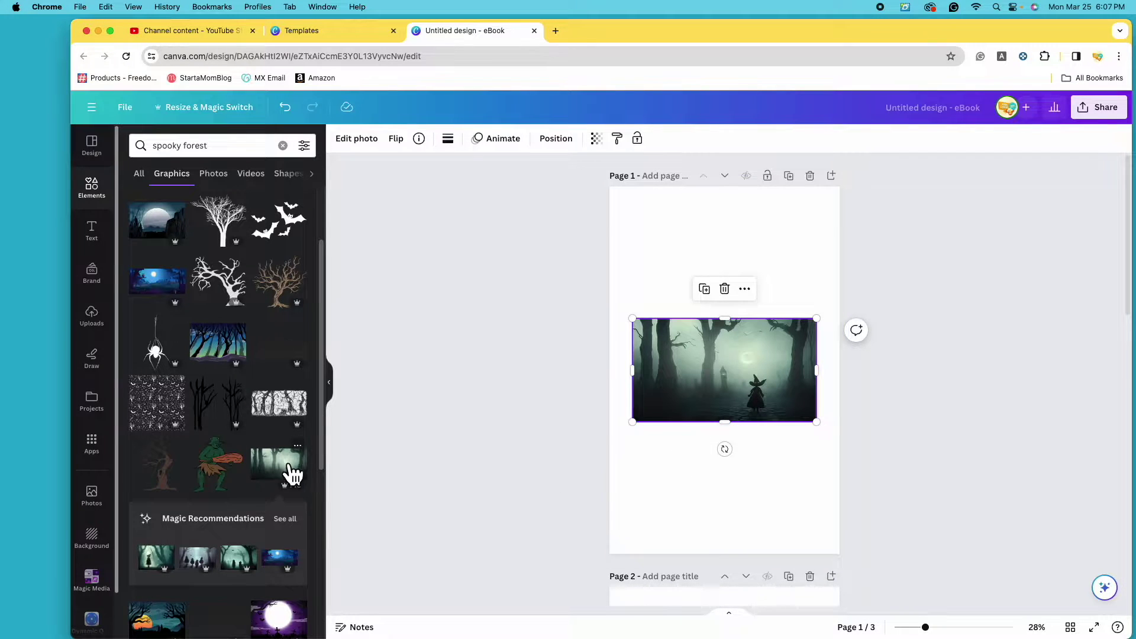
# Enlarge the witch graphic to fill page 1 and show all Magic Recommendations.
pyautogui.moveTo(705, 375)
pyautogui.mouseDown()
pyautogui.moveTo(693, 378)
pyautogui.moveTo(709, 378)
pyautogui.moveTo(700, 371)
pyautogui.mouseUp()
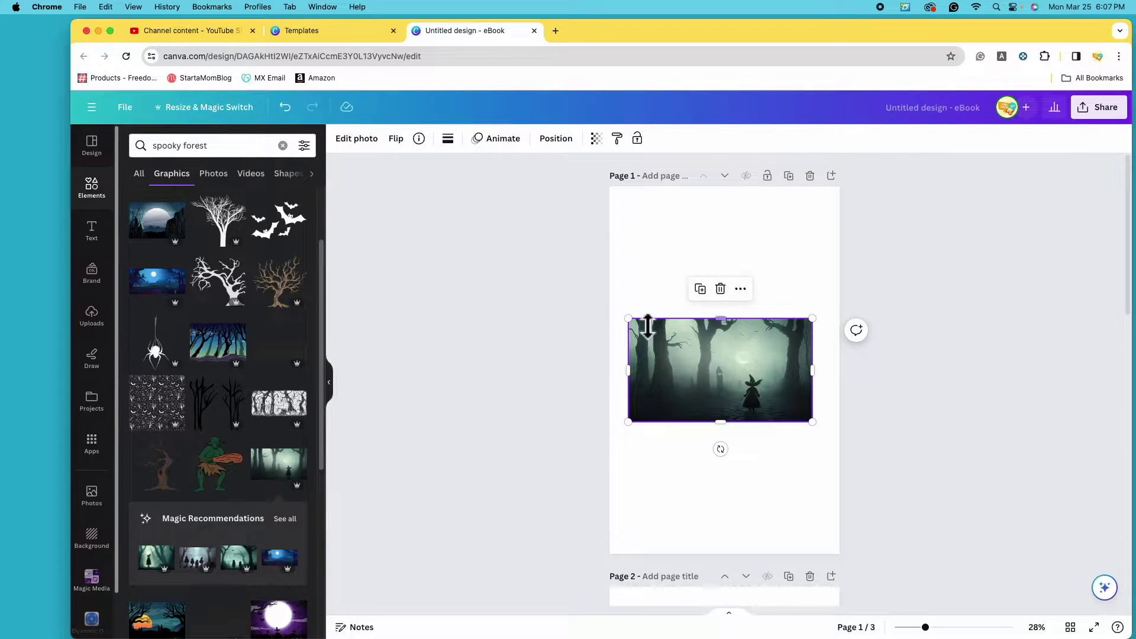
pyautogui.moveTo(641, 327); pyautogui.dragTo(435, 153)
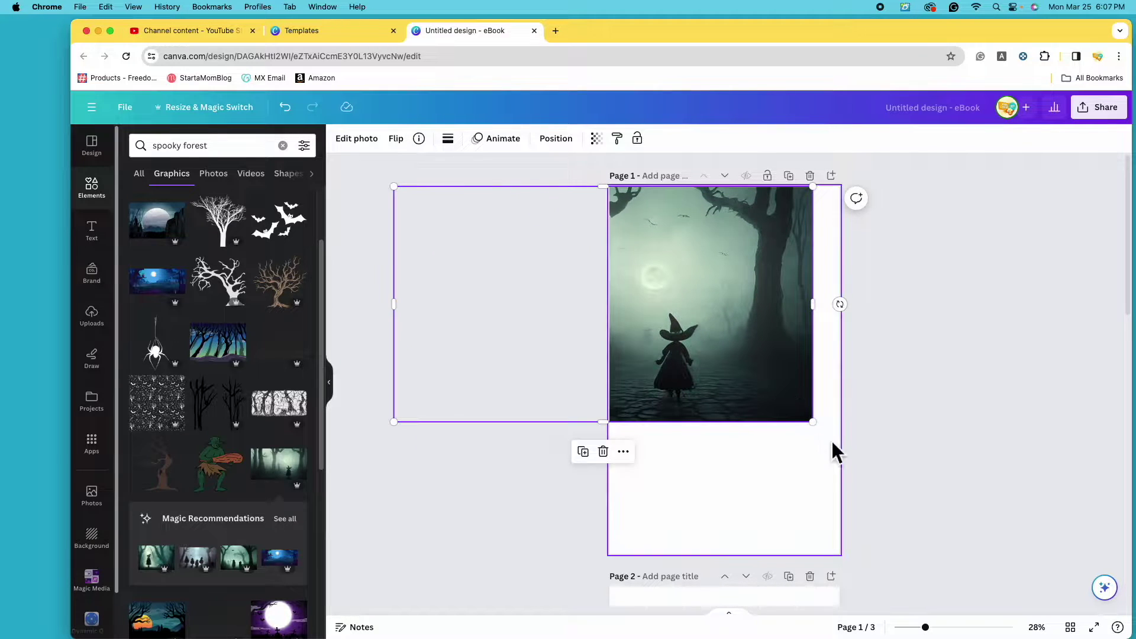
pyautogui.moveTo(814, 424); pyautogui.dragTo(917, 481)
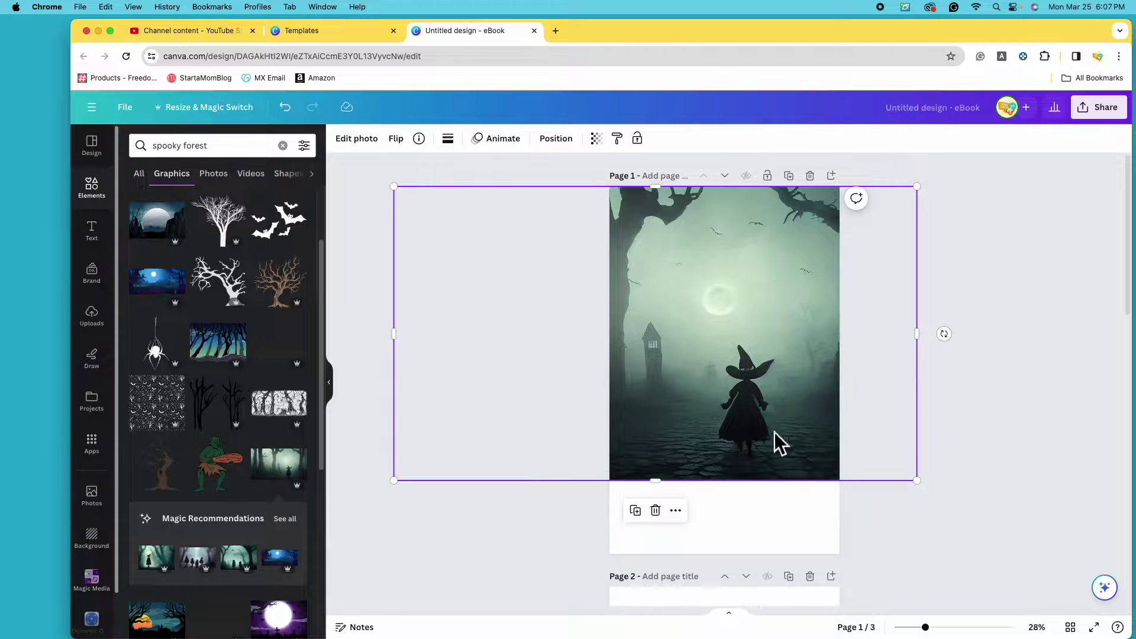
pyautogui.moveTo(919, 483); pyautogui.dragTo(1047, 554)
pyautogui.moveTo(760, 472); pyautogui.dragTo(675, 470)
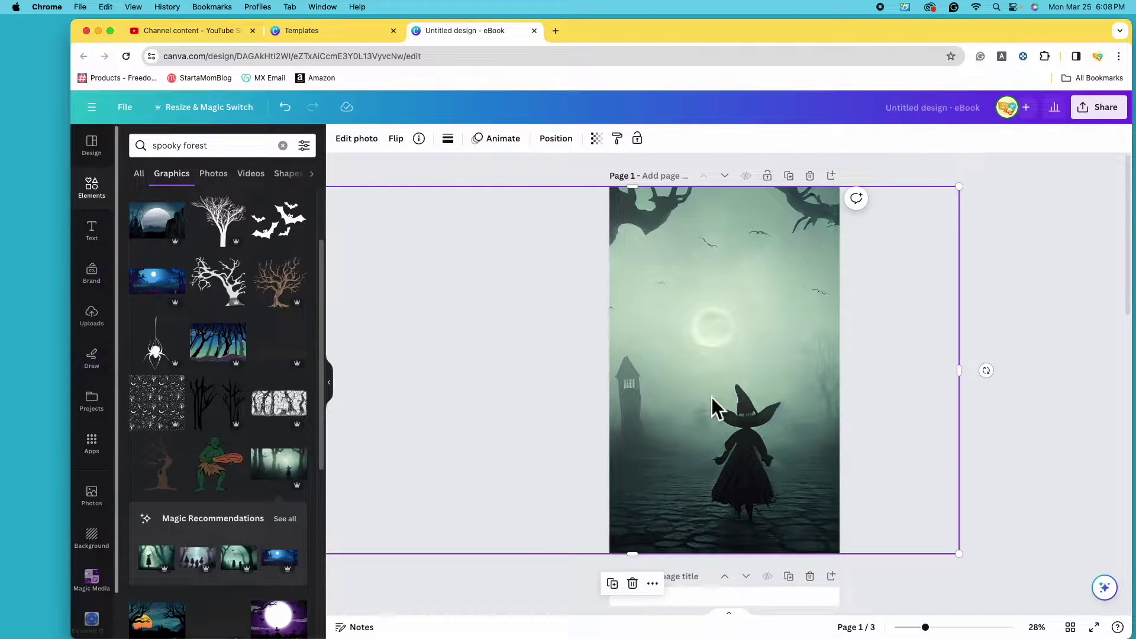
pyautogui.click(1029, 446)
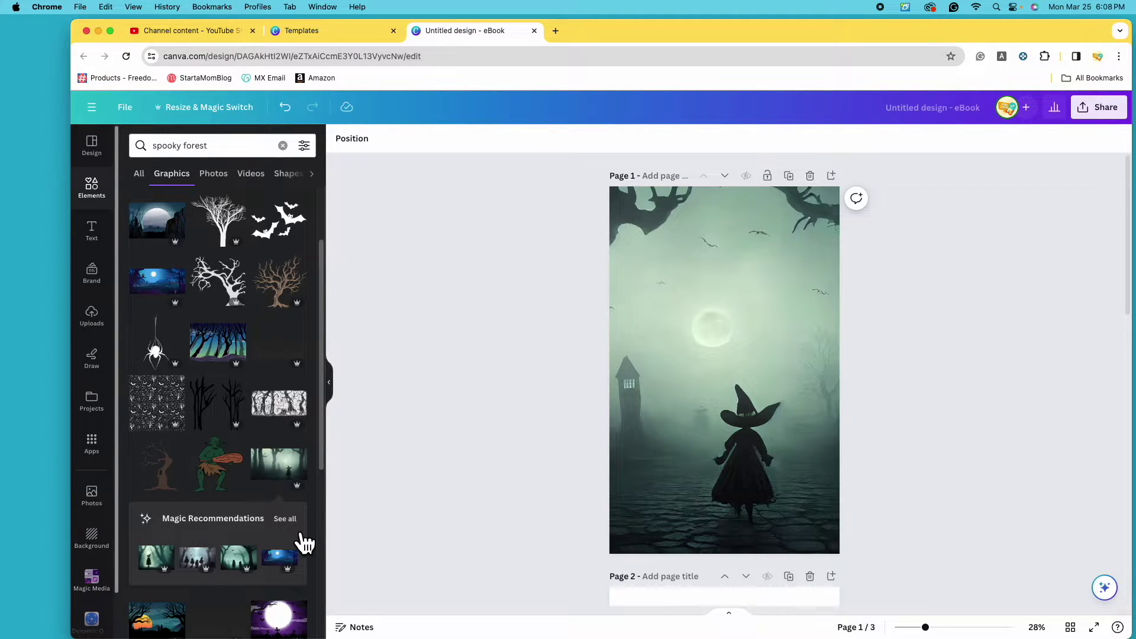
pyautogui.click(285, 519)
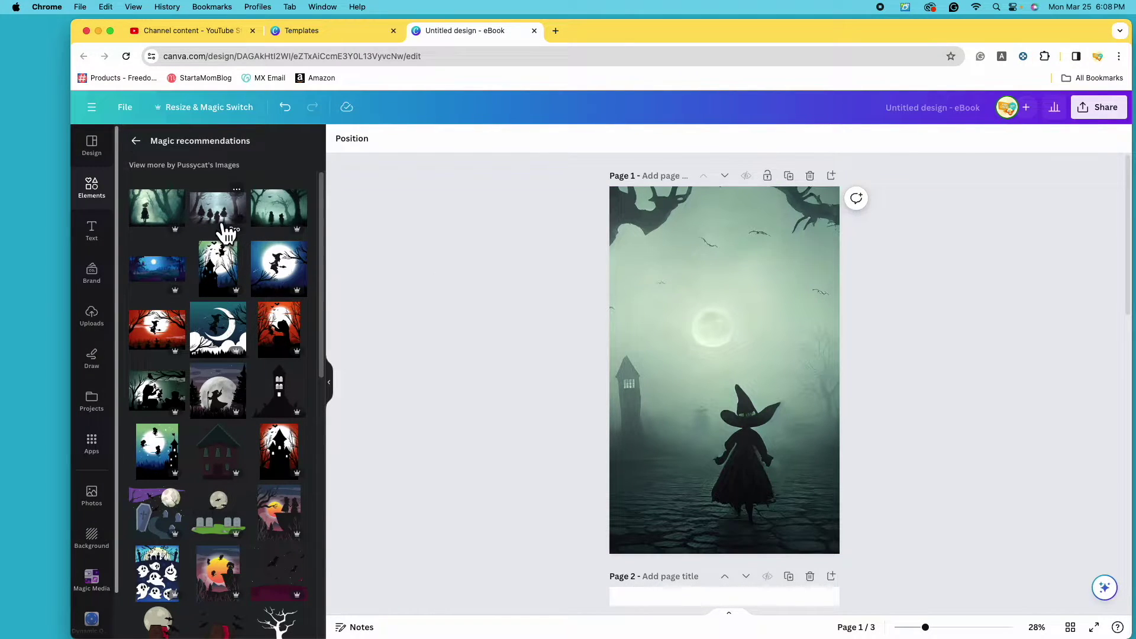
# Delete the witch graphic, then try and remove a misty forest graphic on page 1.
pyautogui.click(744, 379)
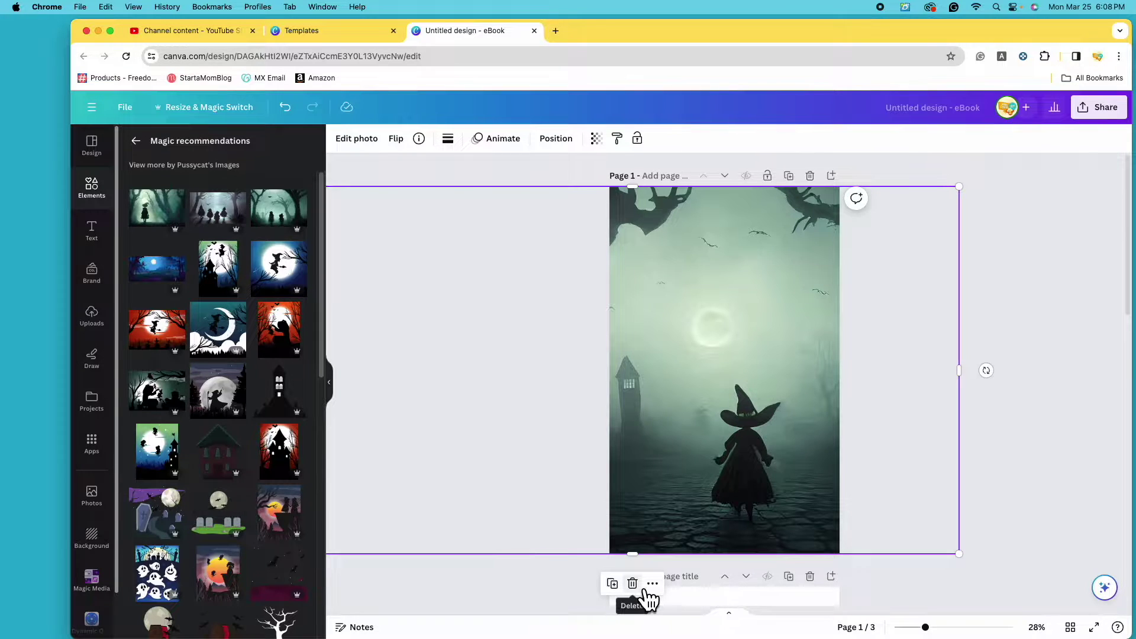
pyautogui.click(632, 585)
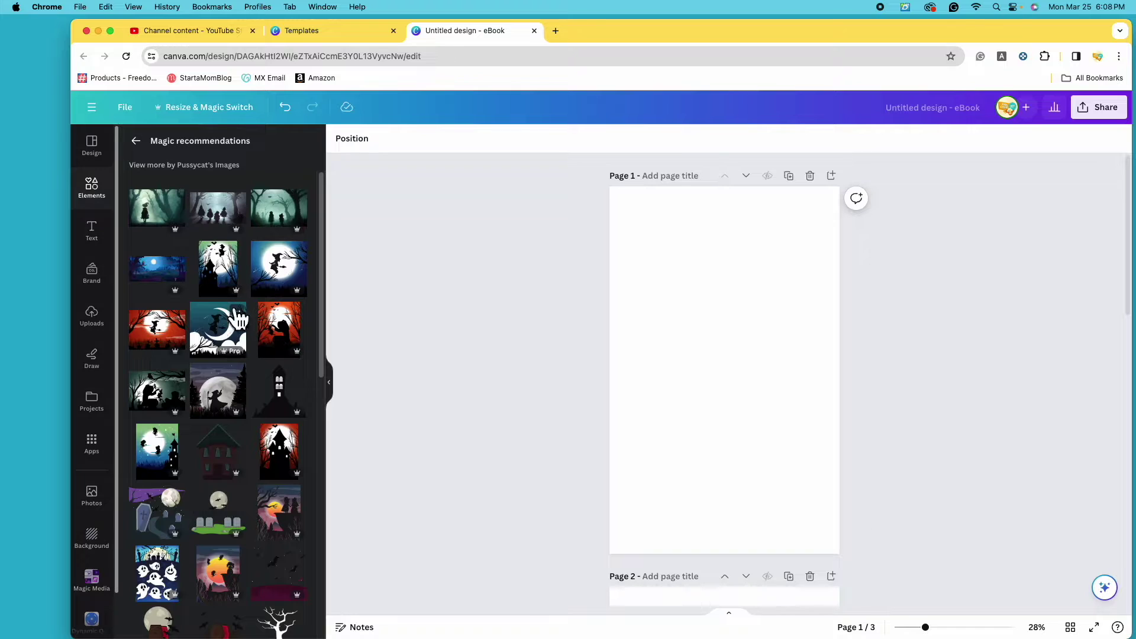
pyautogui.click(225, 228)
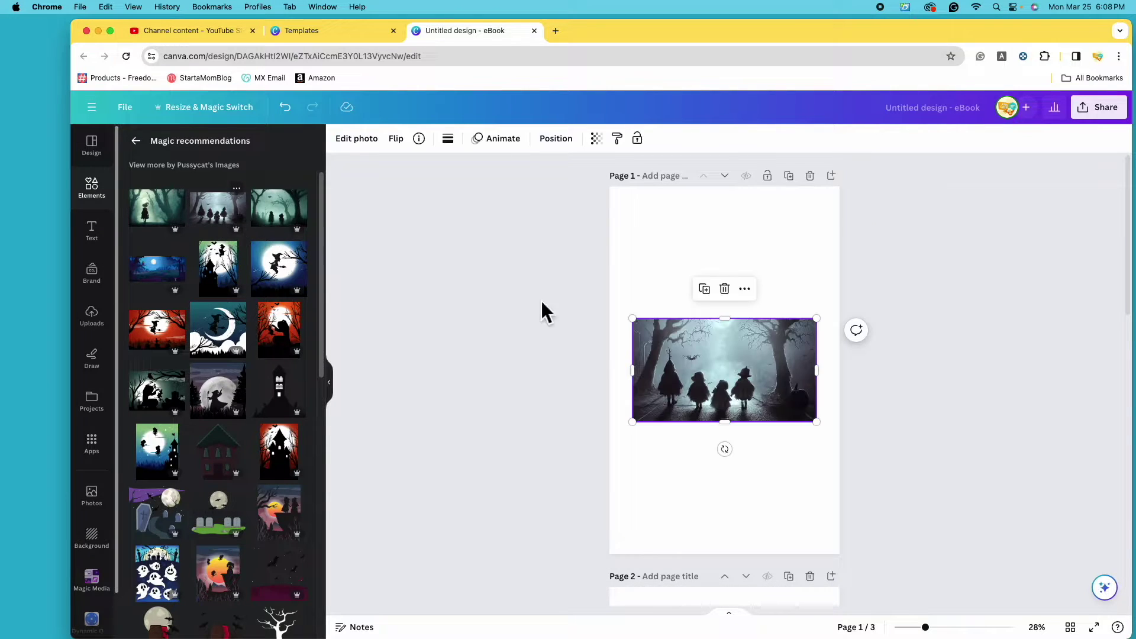
pyautogui.moveTo(776, 388); pyautogui.dragTo(761, 366)
pyautogui.moveTo(809, 411); pyautogui.dragTo(1019, 529)
pyautogui.moveTo(806, 453); pyautogui.dragTo(745, 445)
pyautogui.click(759, 261)
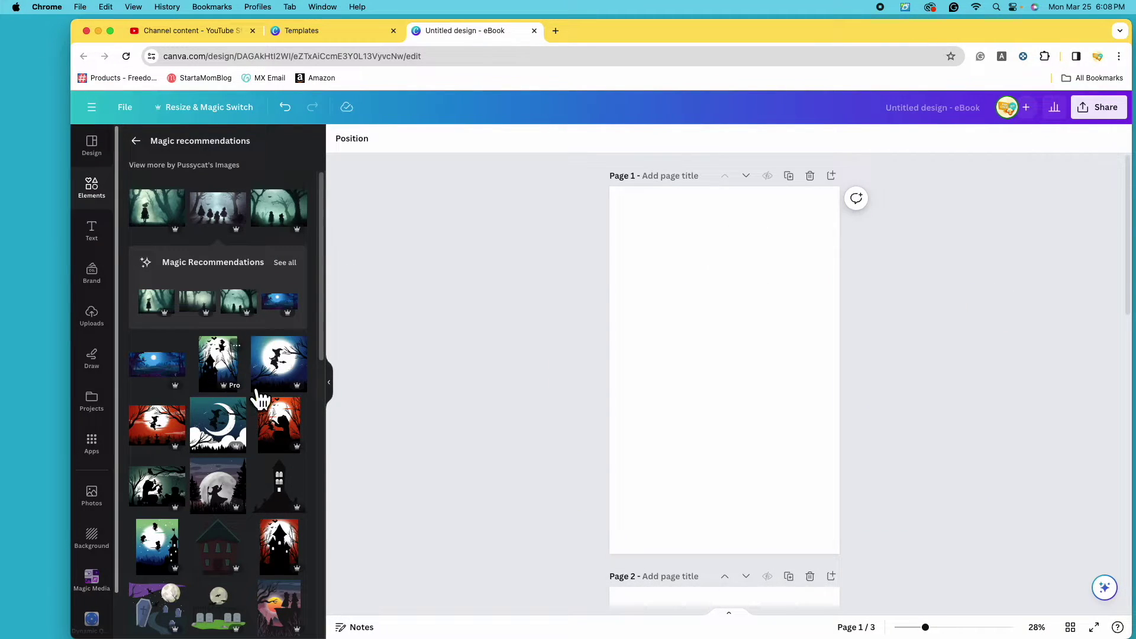
# Add the wizard and moon graphic to page 1 and enlarge it.
pyautogui.scroll(-1, 257, 467)
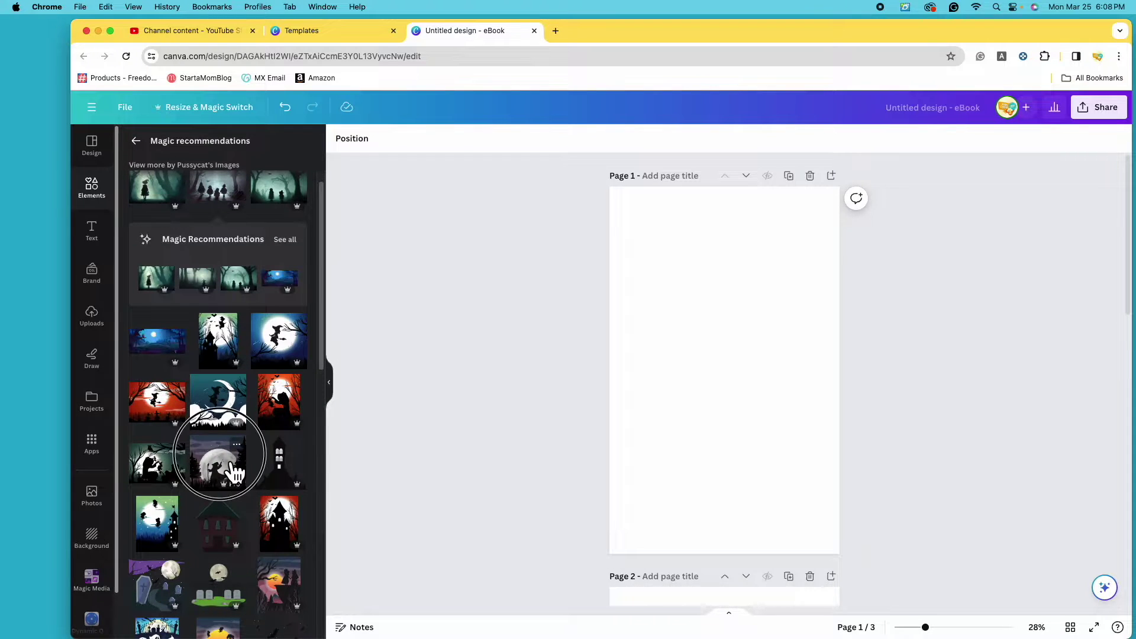
pyautogui.click(240, 467)
pyautogui.moveTo(728, 438); pyautogui.dragTo(693, 342)
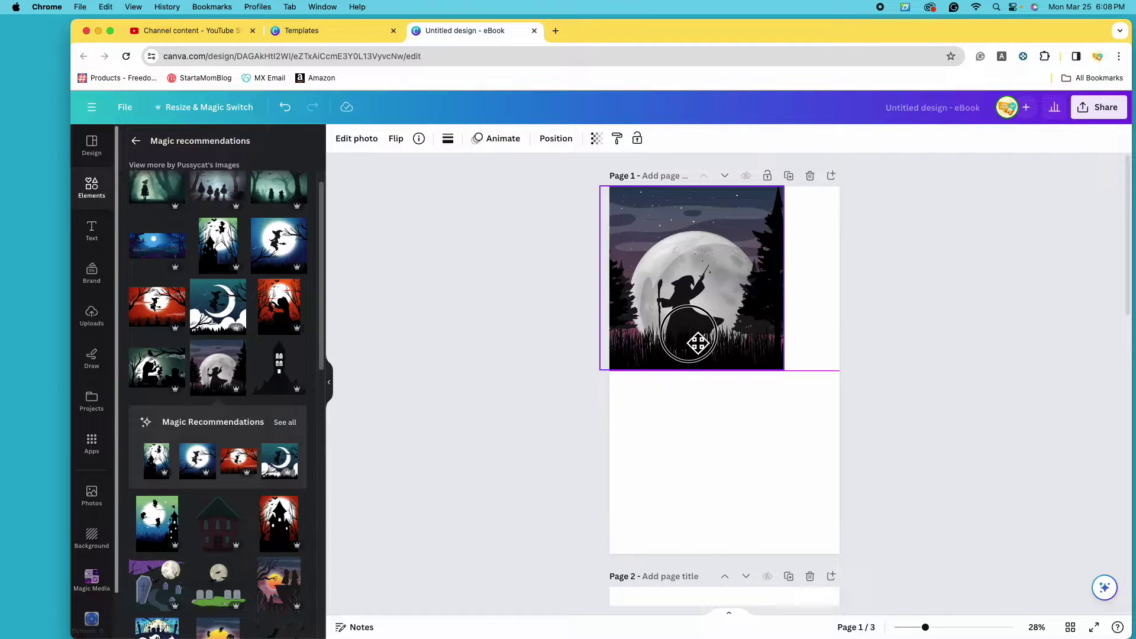
pyautogui.moveTo(782, 370); pyautogui.dragTo(917, 550)
pyautogui.scroll(-5, 274, 470)
pyautogui.scroll(5, 255, 453)
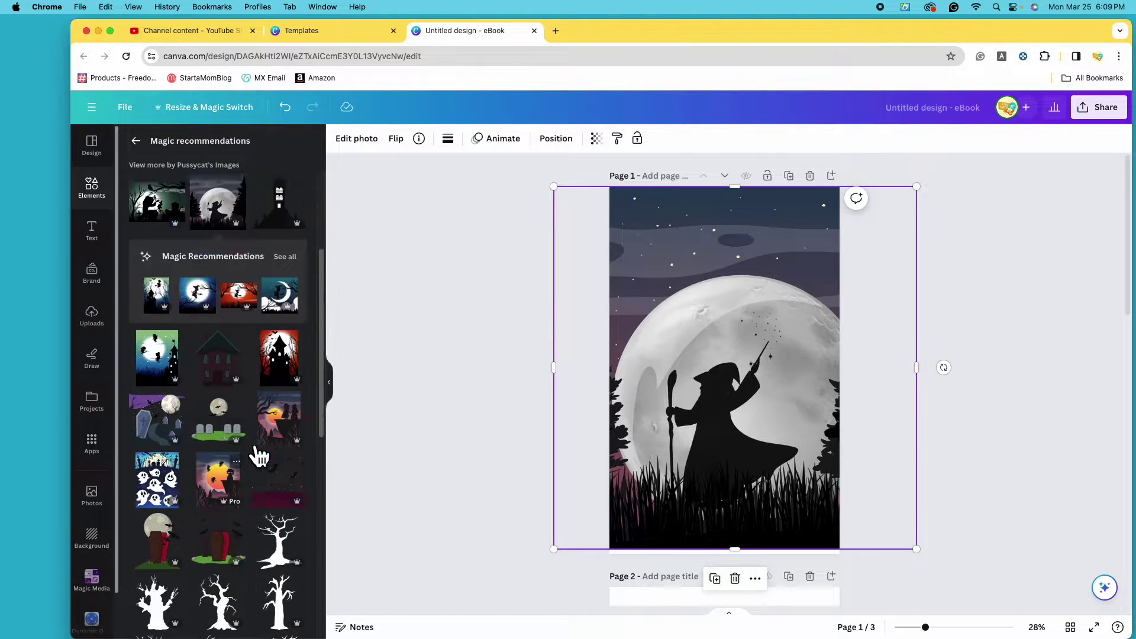
# Return to the spooky forest results and switch them to Photos.
pyautogui.click(142, 147)
pyautogui.scroll(-10, 225, 415)
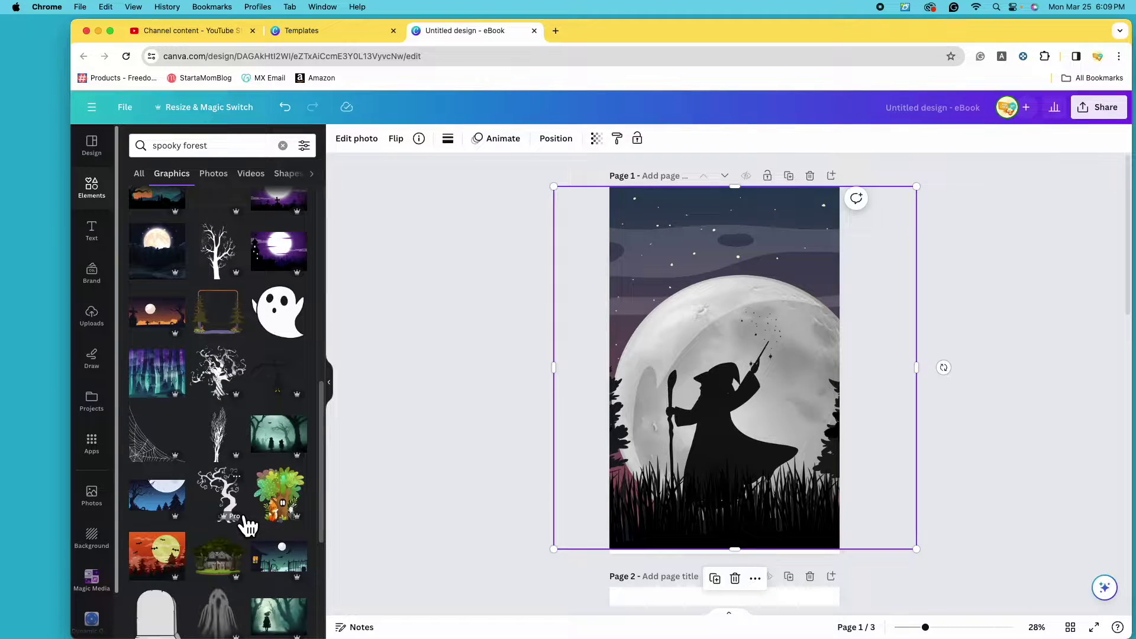
pyautogui.scroll(-5, 253, 526)
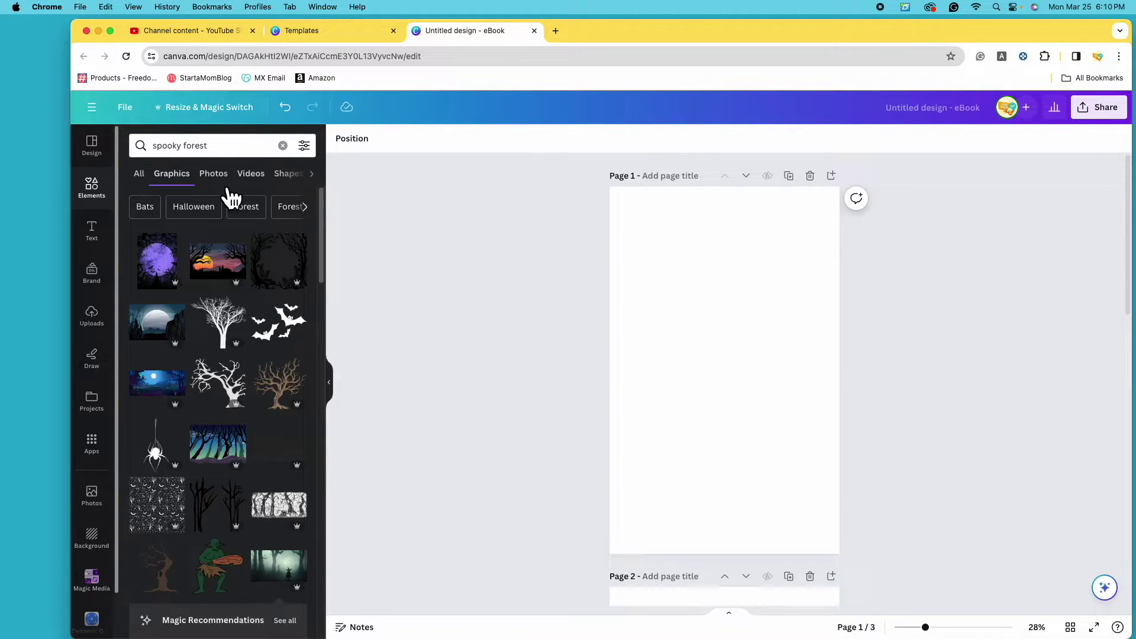
pyautogui.click(216, 176)
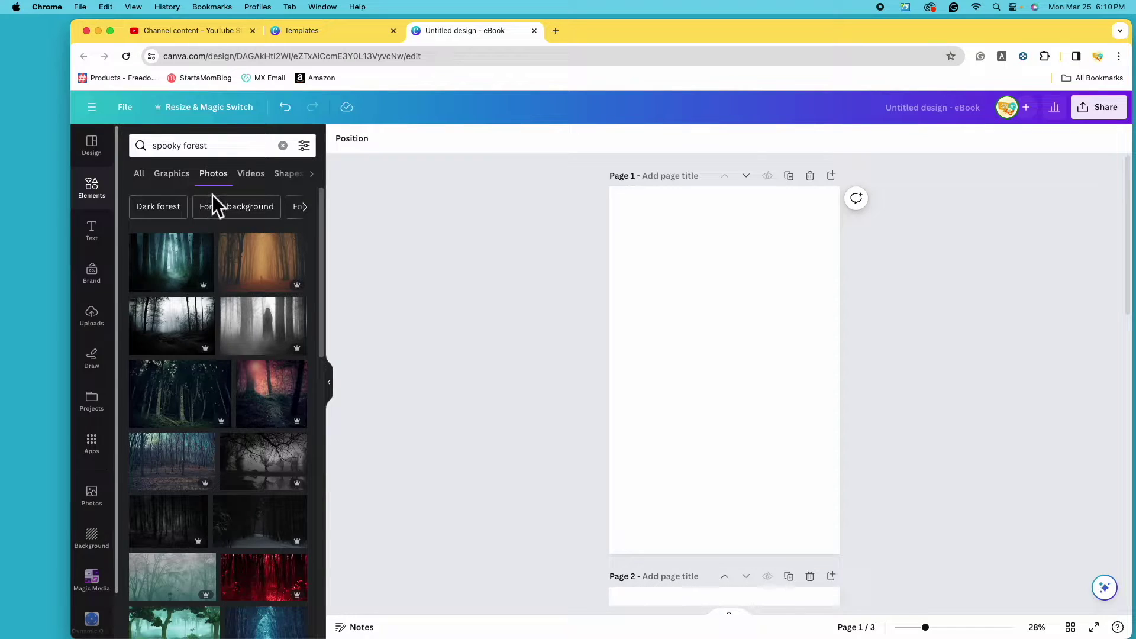
# Try the orange forest photo stretched over page 1, list similar photos, then delete it.
pyautogui.click(274, 274)
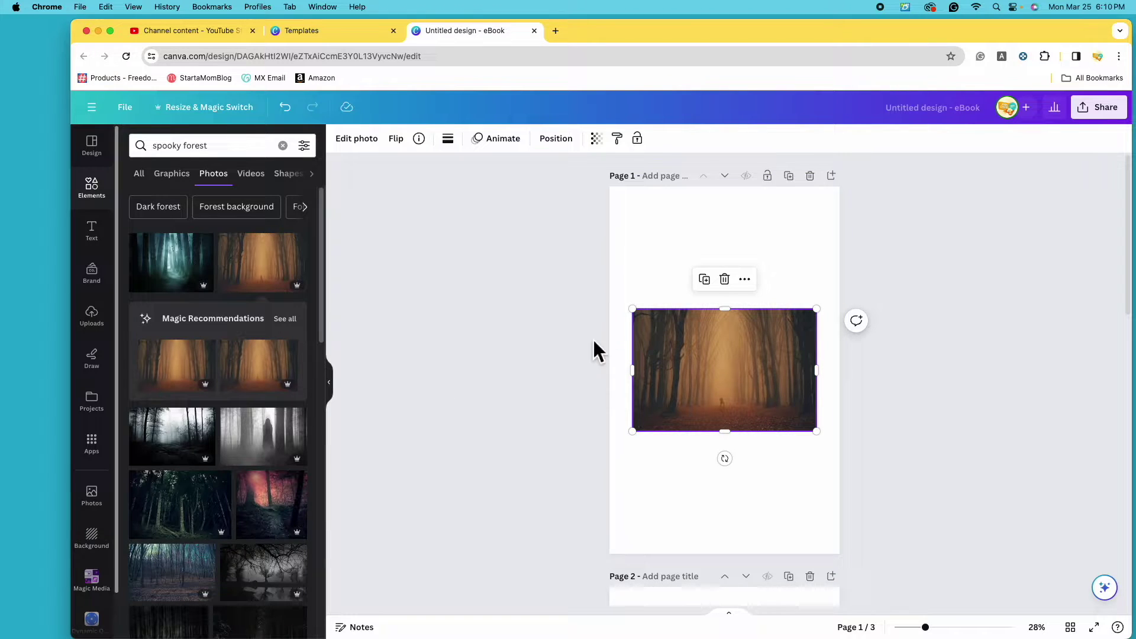
pyautogui.moveTo(632, 309); pyautogui.dragTo(467, 166)
pyautogui.moveTo(817, 432); pyautogui.dragTo(1002, 554)
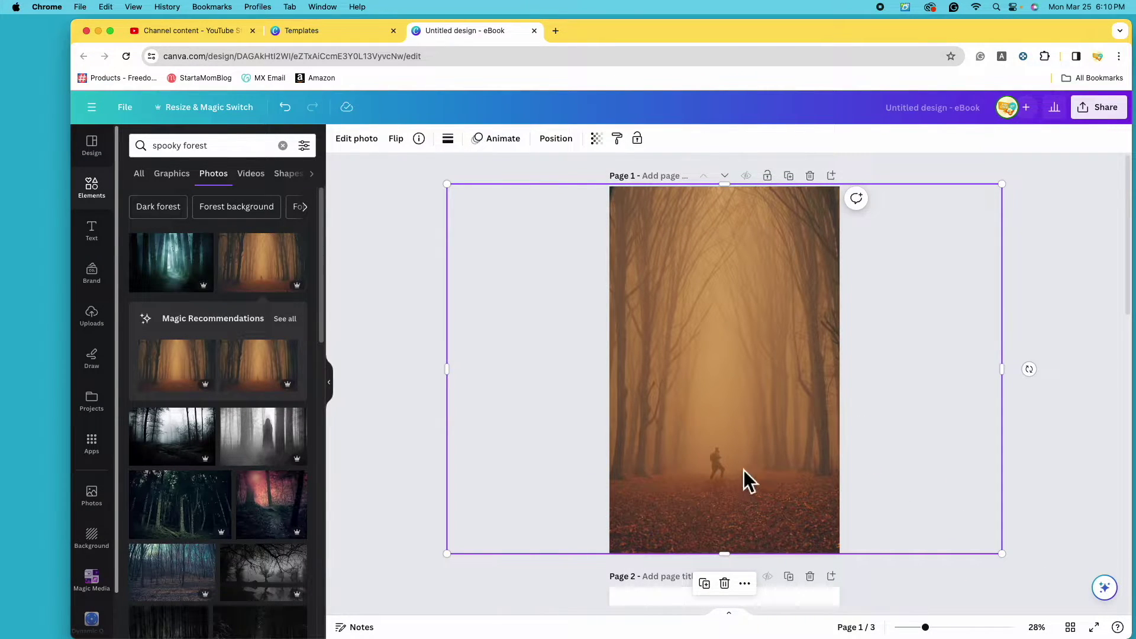
pyautogui.click(285, 323)
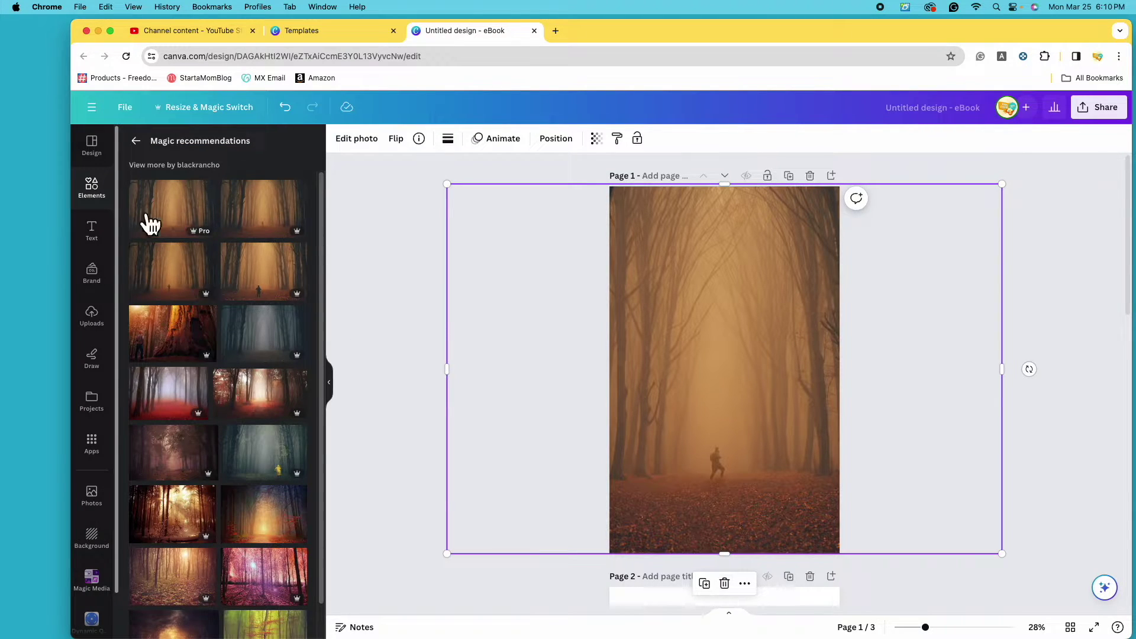
pyautogui.click(724, 584)
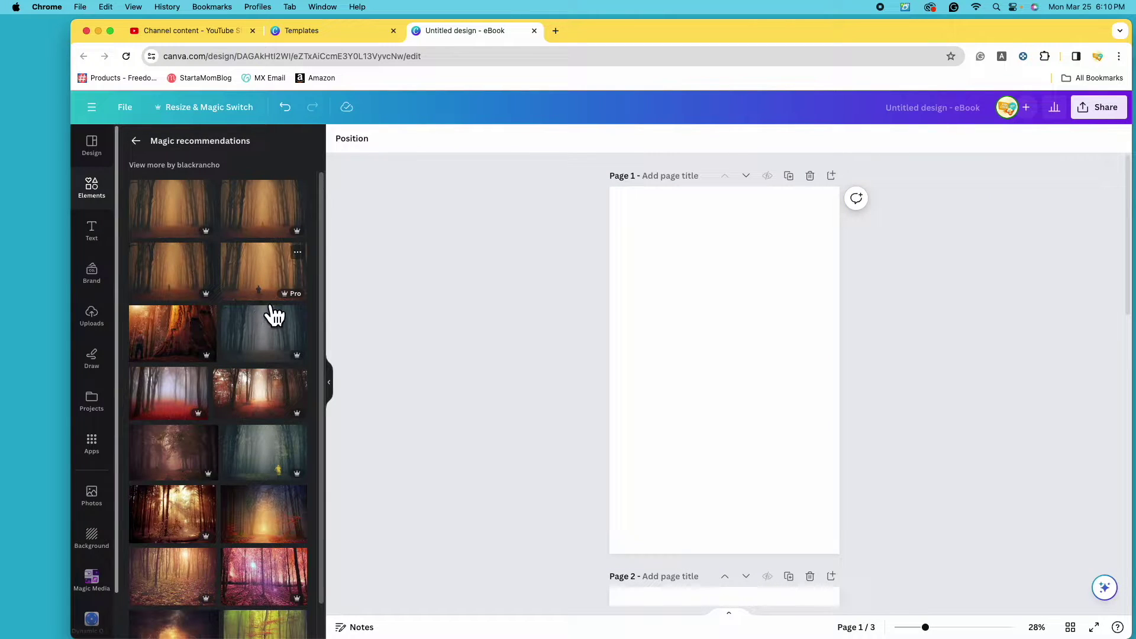
# Try the yellow-coat figure forest photo filling page 1, then delete it from the page.
pyautogui.scroll(-2, 261, 540)
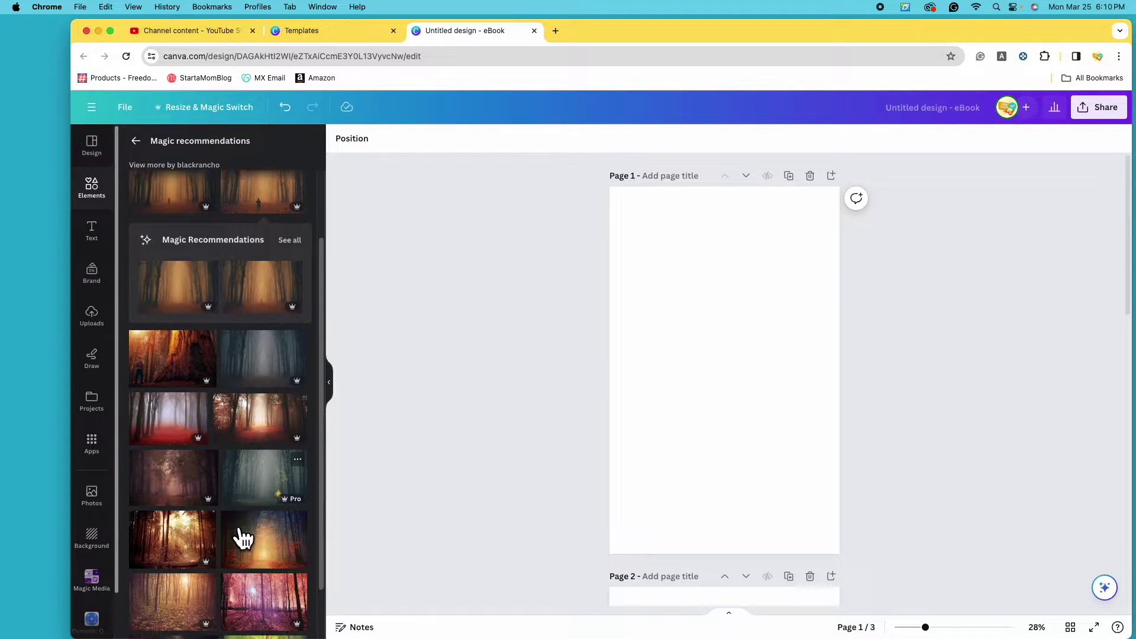
pyautogui.click(280, 448)
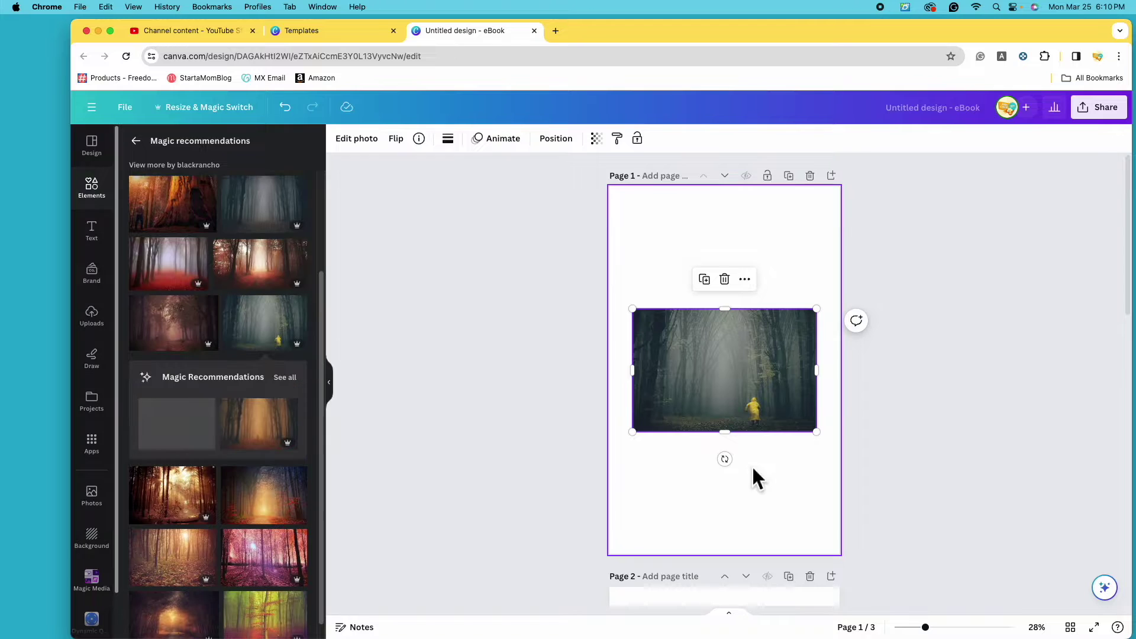
pyautogui.moveTo(738, 393); pyautogui.dragTo(654, 266)
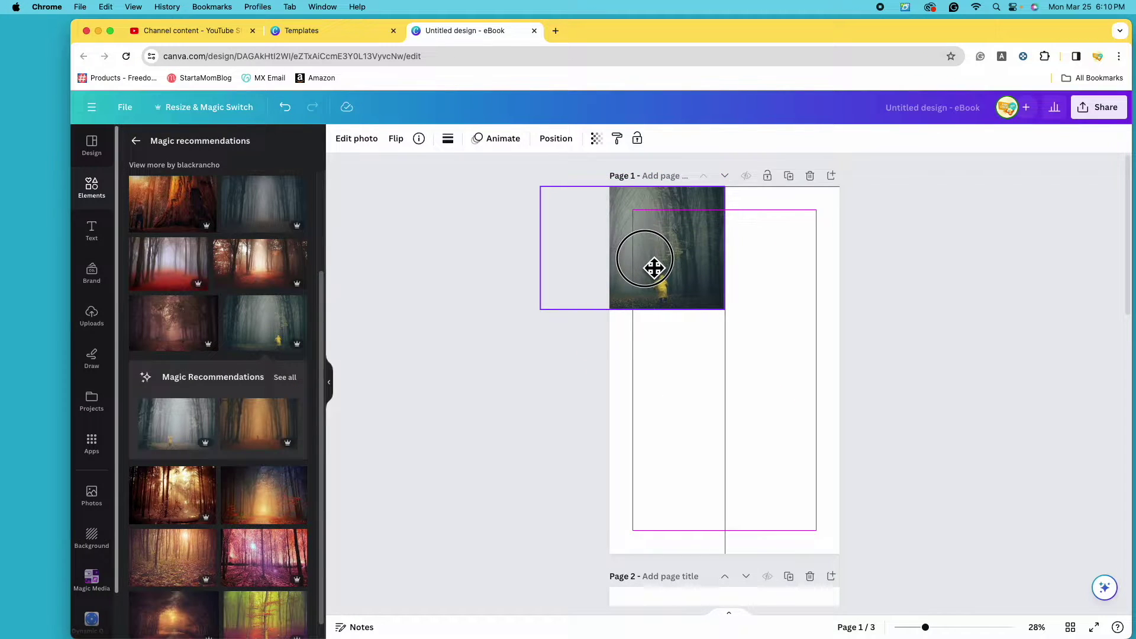
pyautogui.moveTo(725, 308); pyautogui.dragTo(1124, 527)
pyautogui.moveTo(779, 444); pyautogui.dragTo(615, 438)
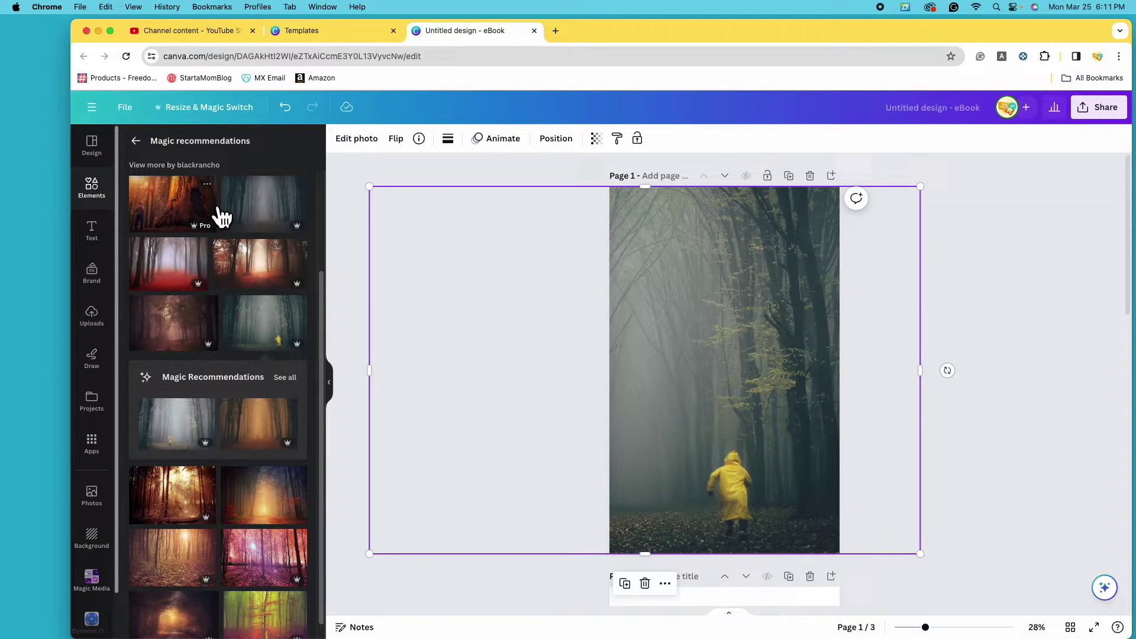
pyautogui.click(137, 142)
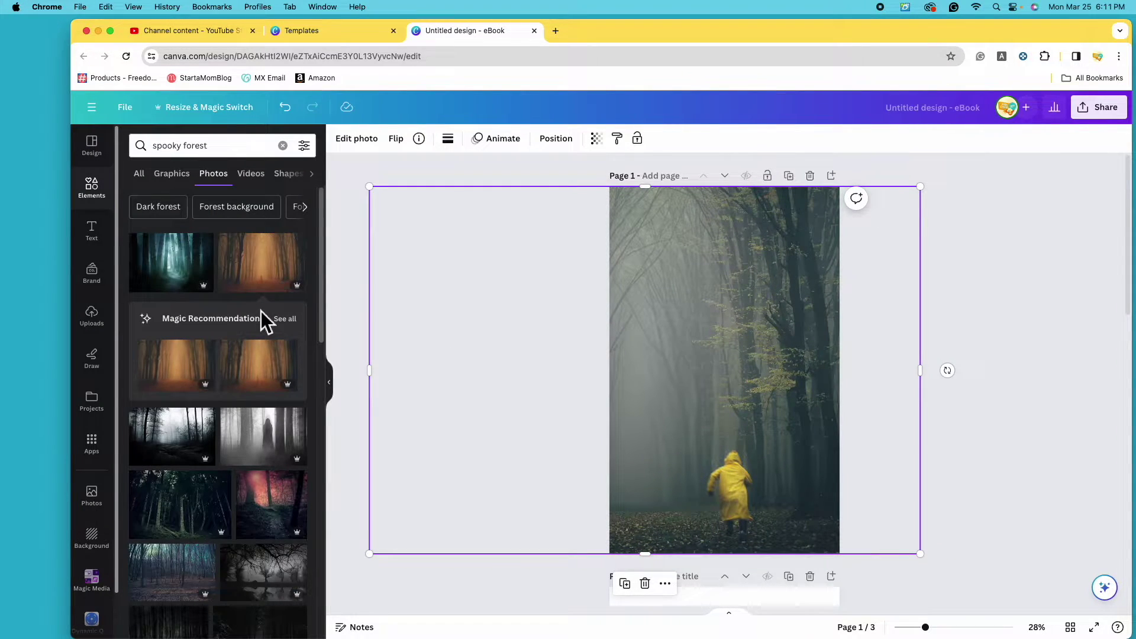
pyautogui.scroll(-3, 260, 382)
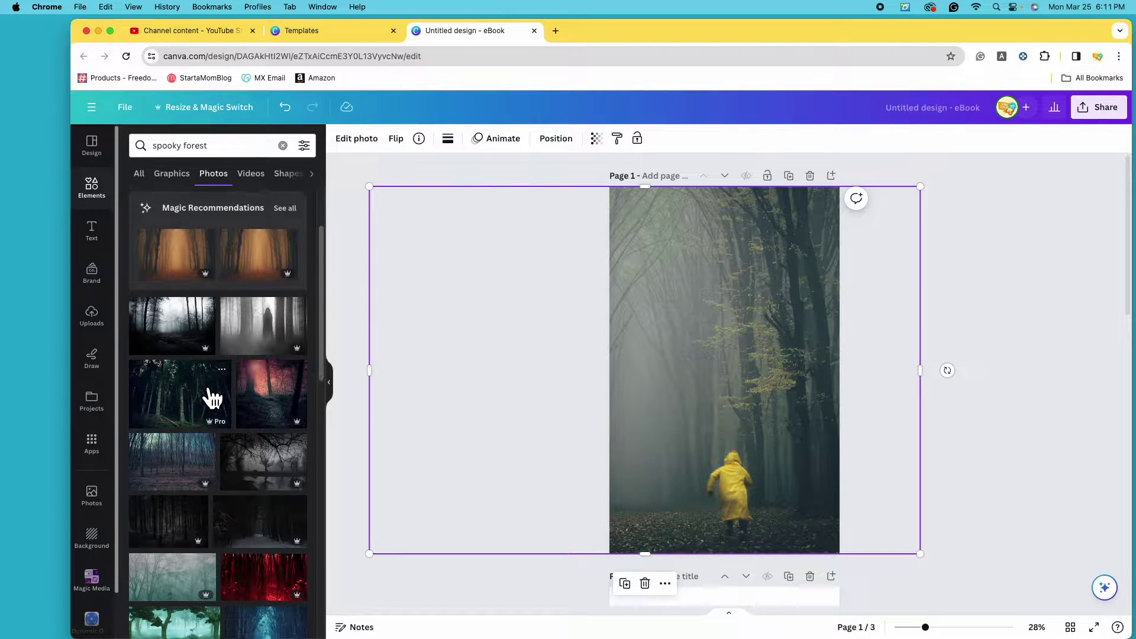
pyautogui.scroll(-3, 216, 391)
pyautogui.scroll(5, 236, 388)
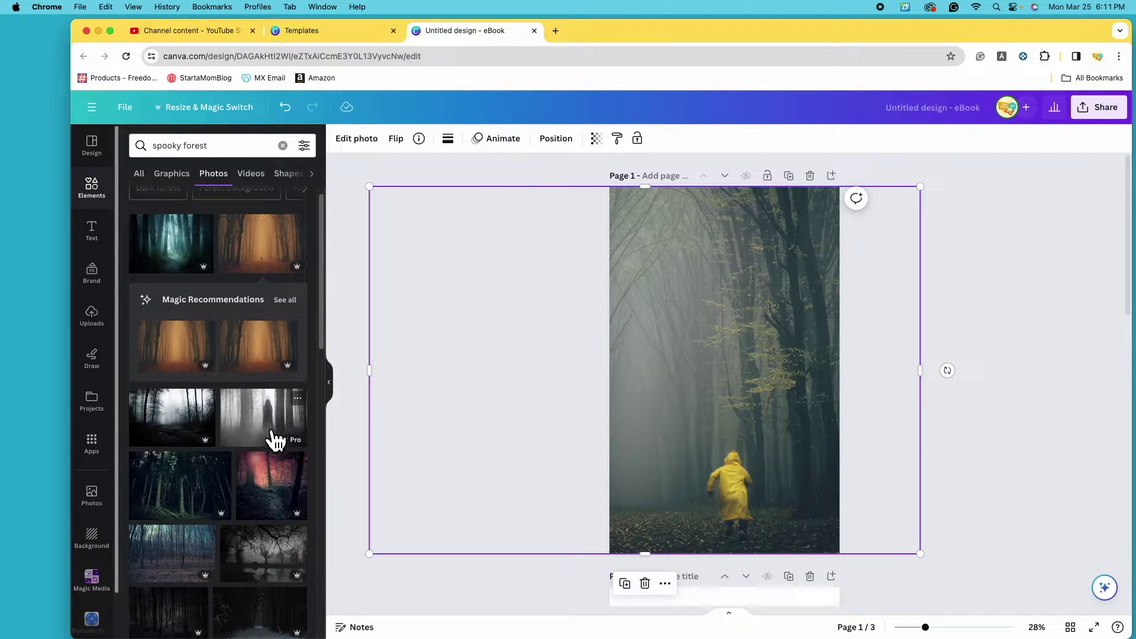
pyautogui.click(654, 590)
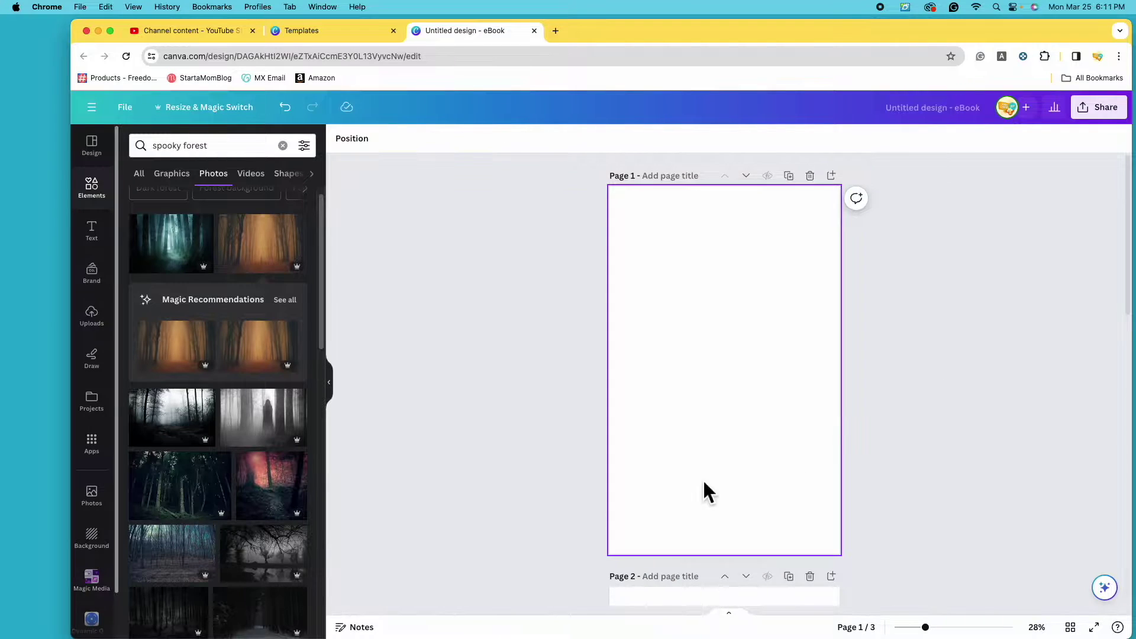
# Add the misty hooded-figure photo and enlarge it to cover all of page 1.
pyautogui.click(272, 437)
pyautogui.moveTo(817, 310); pyautogui.dragTo(1005, 222)
pyautogui.moveTo(926, 289); pyautogui.dragTo(717, 411)
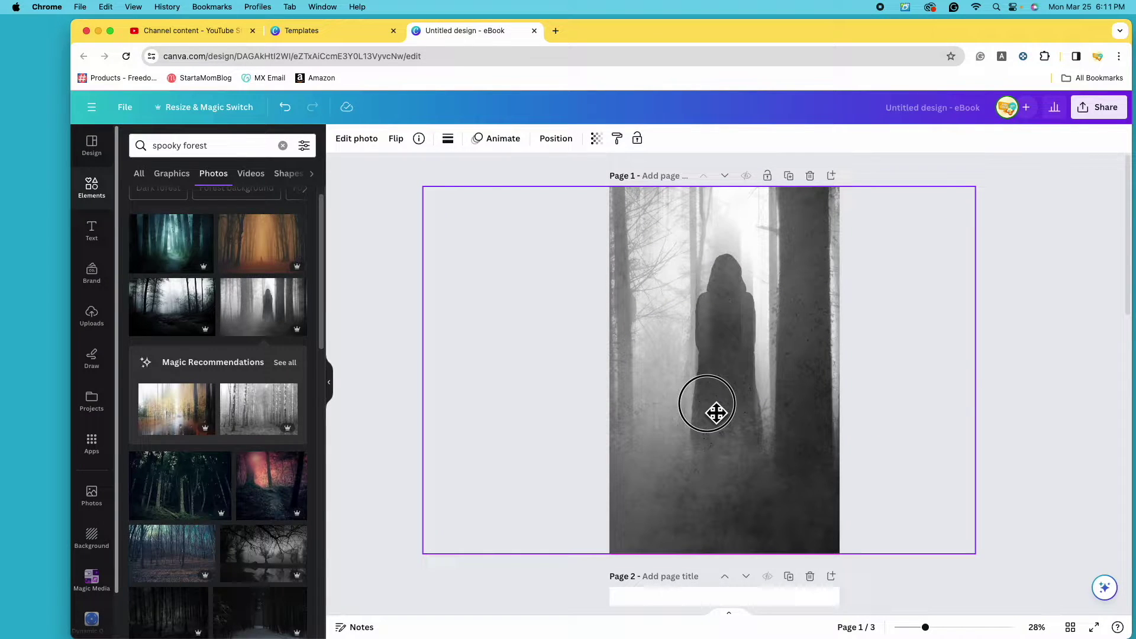
pyautogui.click(1040, 440)
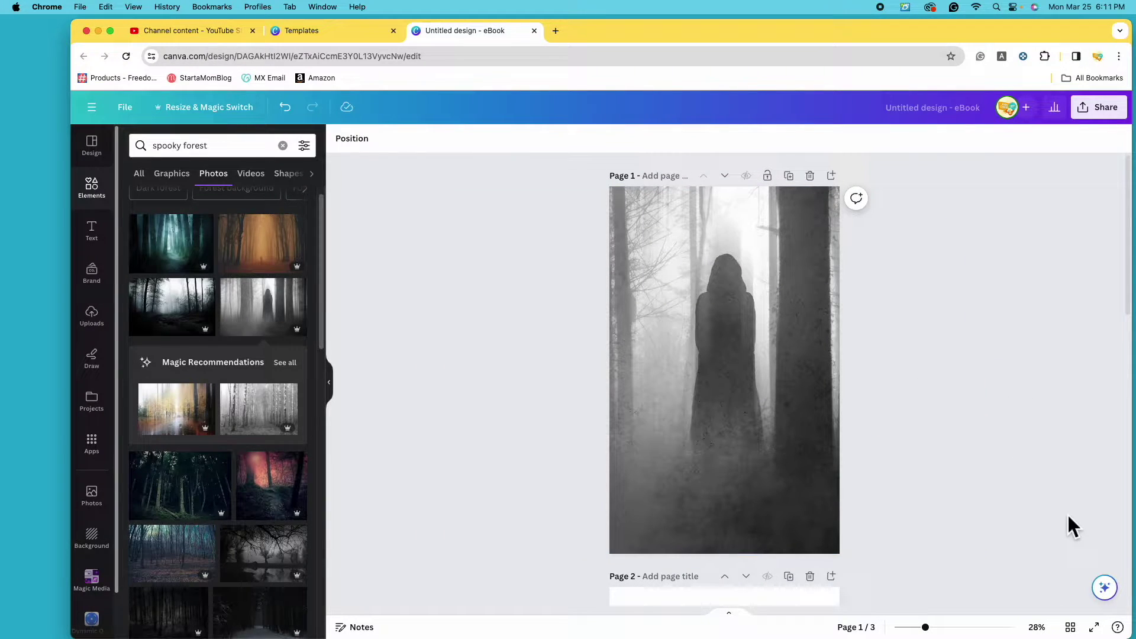
pyautogui.scroll(-10, 312, 393)
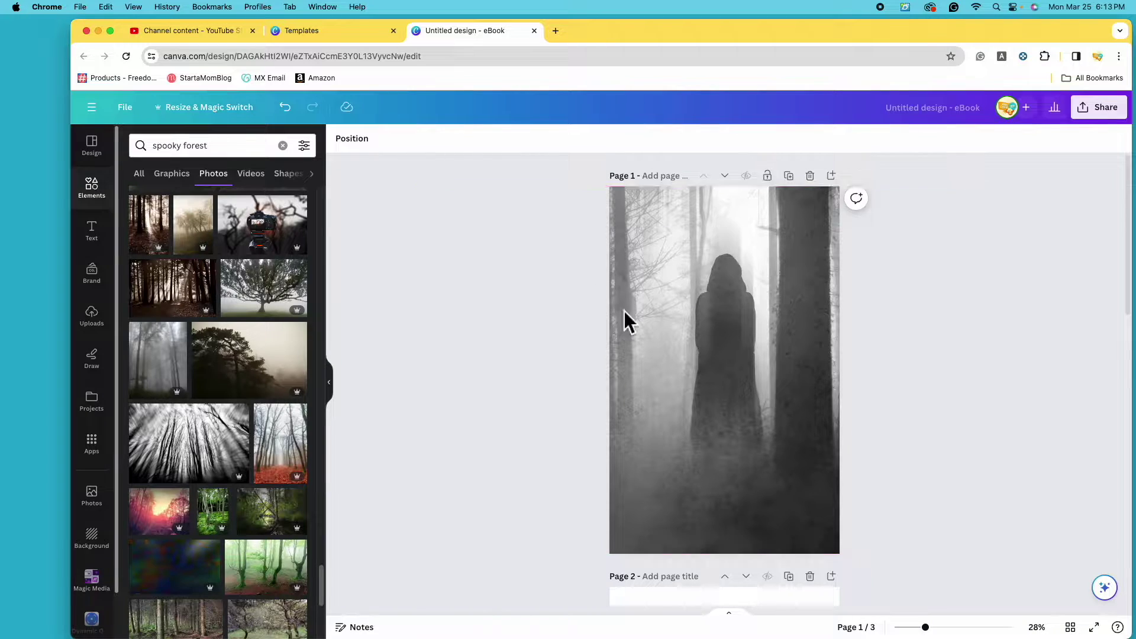
pyautogui.scroll(-6, 690, 471)
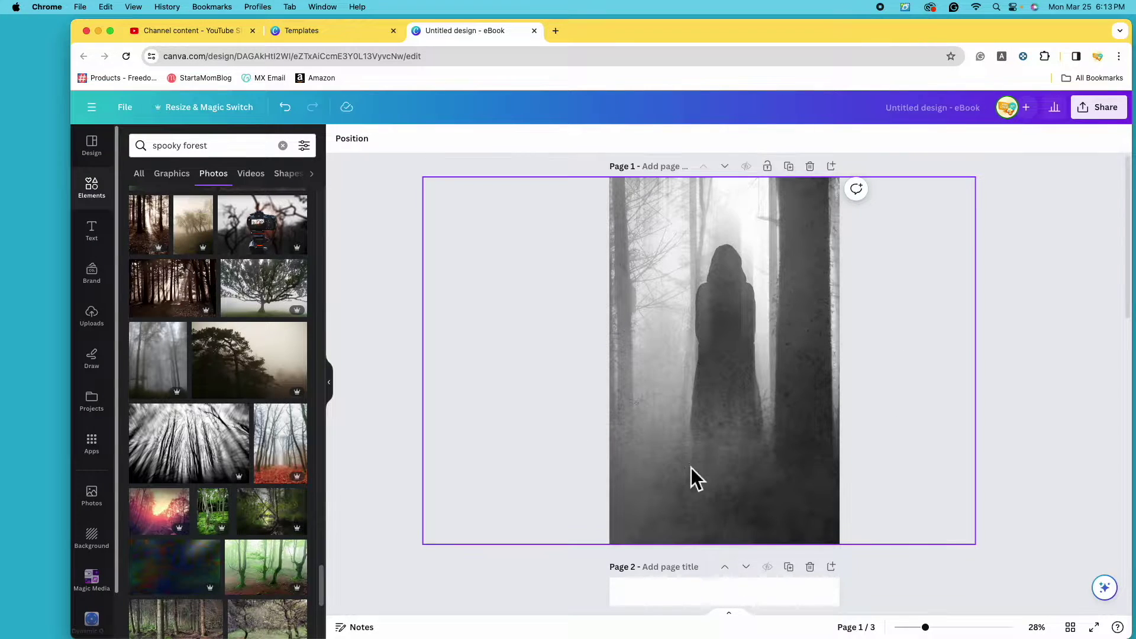
pyautogui.scroll(-2, 675, 470)
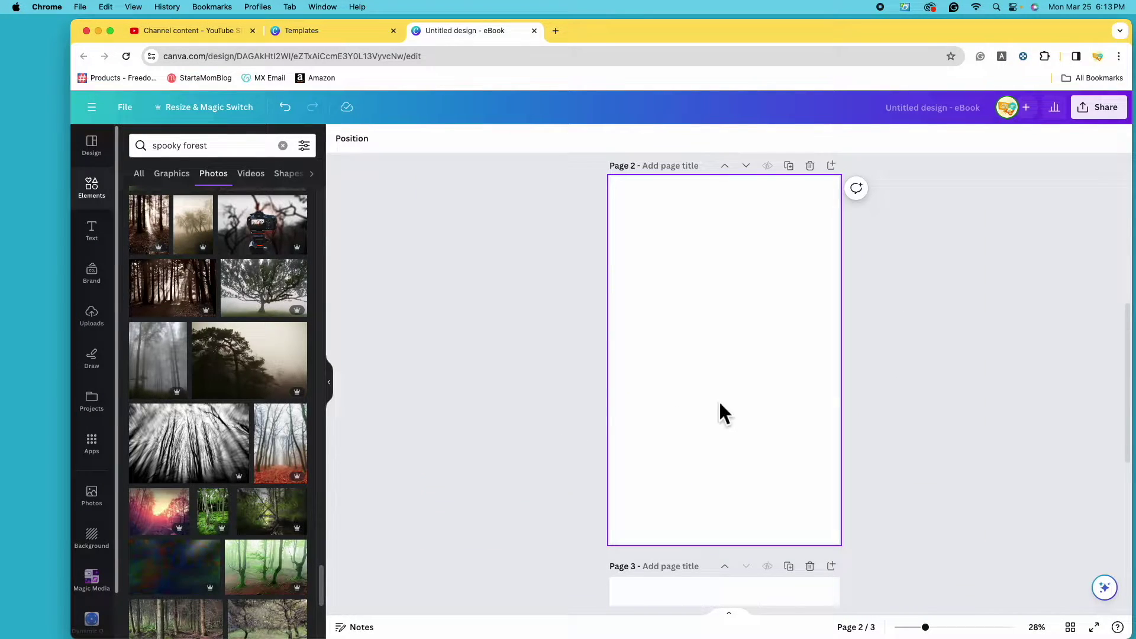
# Select page 2 and search elements for 'inspirational', showing all photo results.
pyautogui.click(731, 411)
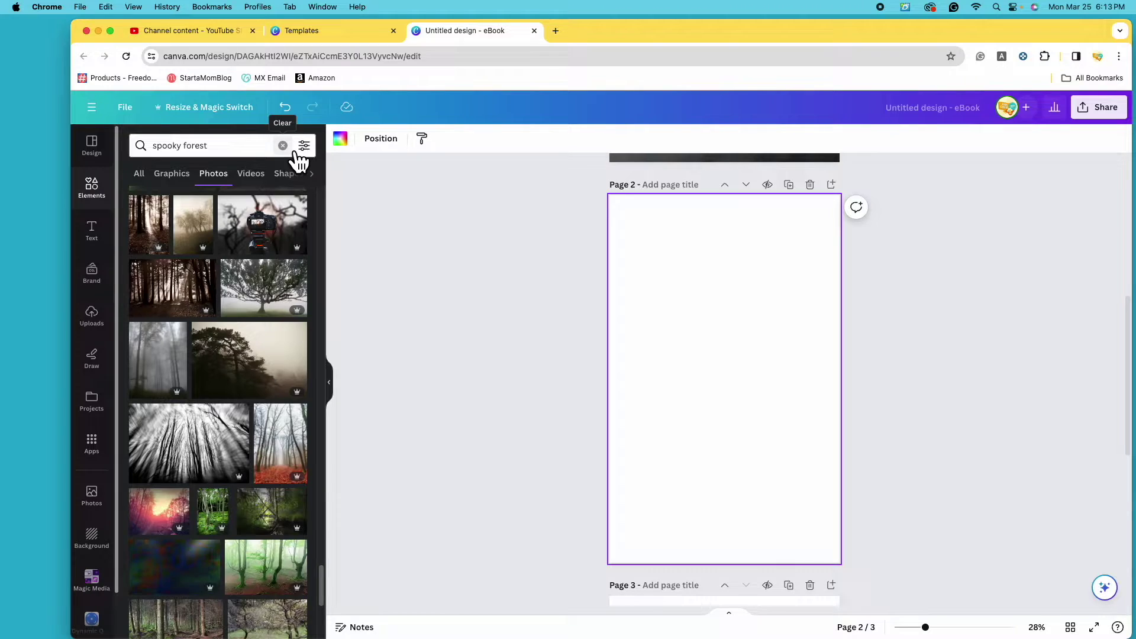
pyautogui.click(295, 152)
pyautogui.write('i')
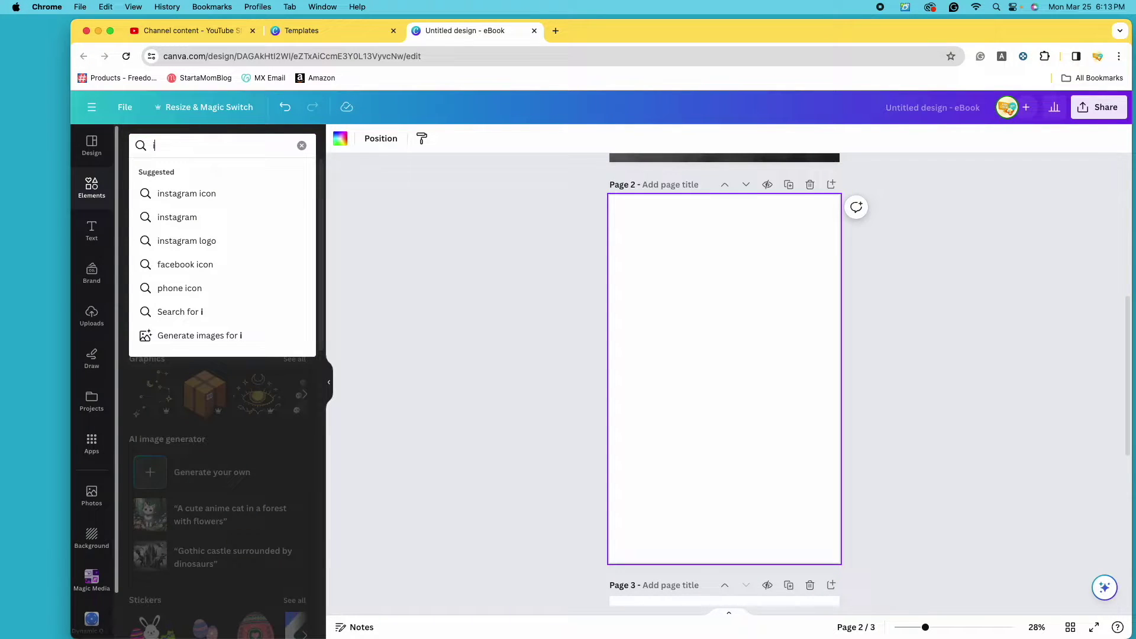
pyautogui.write('nsp')
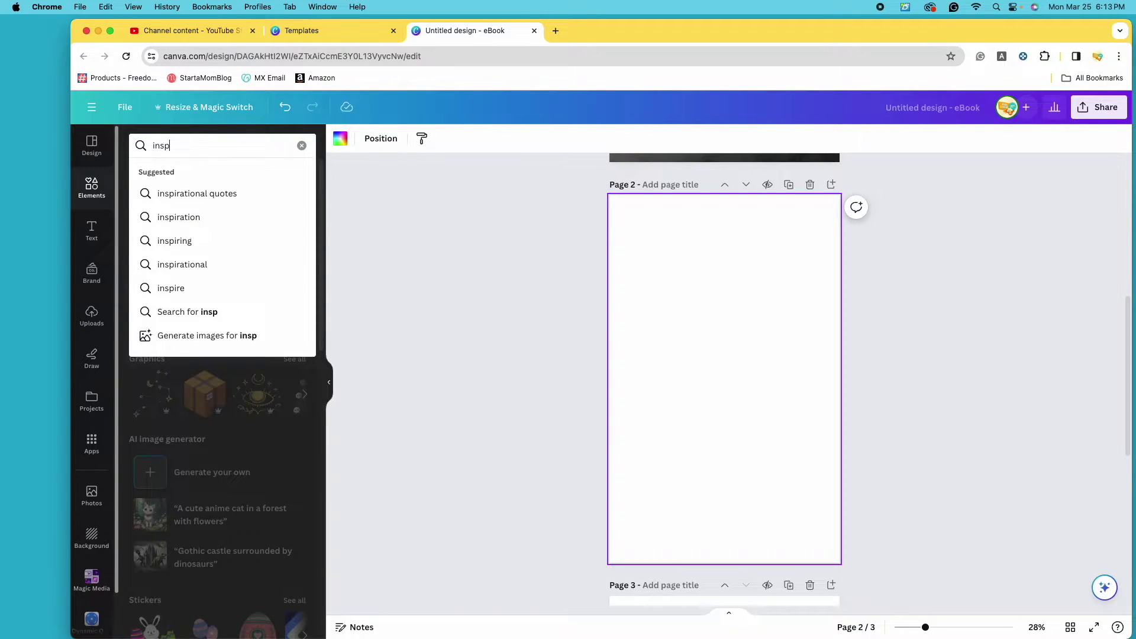
pyautogui.write('i')
pyautogui.click(178, 264)
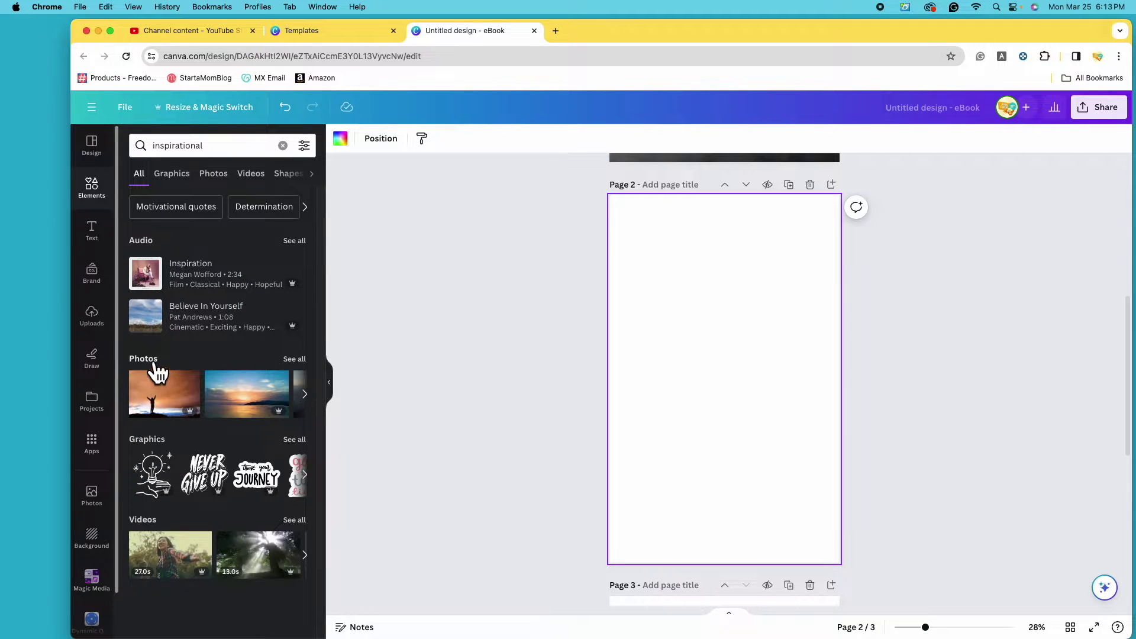
pyautogui.click(296, 360)
# Enlarge the climber photo to fill page 2 and delete the extra sunset photo.
pyautogui.click(169, 254)
pyautogui.moveTo(728, 399); pyautogui.dragTo(707, 280)
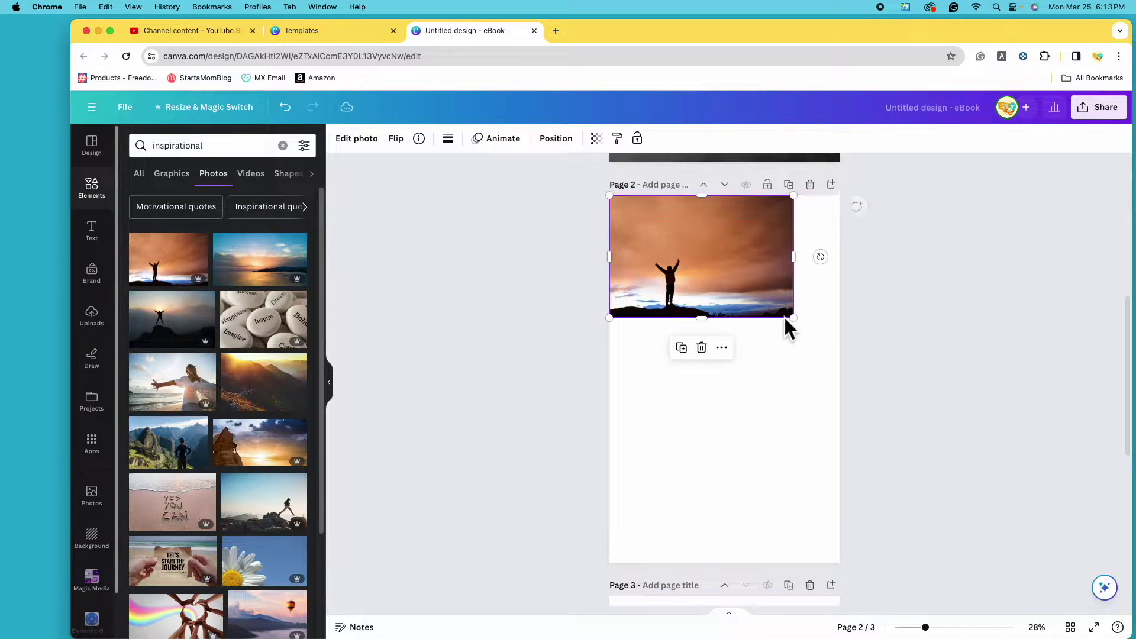
pyautogui.moveTo(794, 318); pyautogui.dragTo(1117, 563)
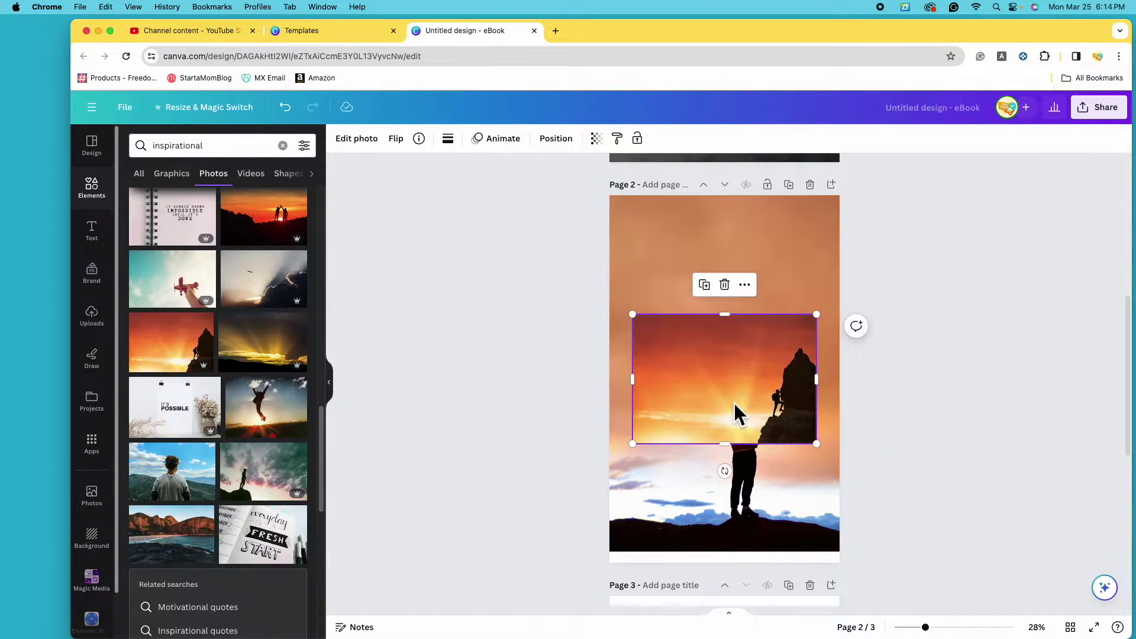
pyautogui.moveTo(734, 405); pyautogui.dragTo(616, 286)
pyautogui.moveTo(705, 332); pyautogui.dragTo(873, 461)
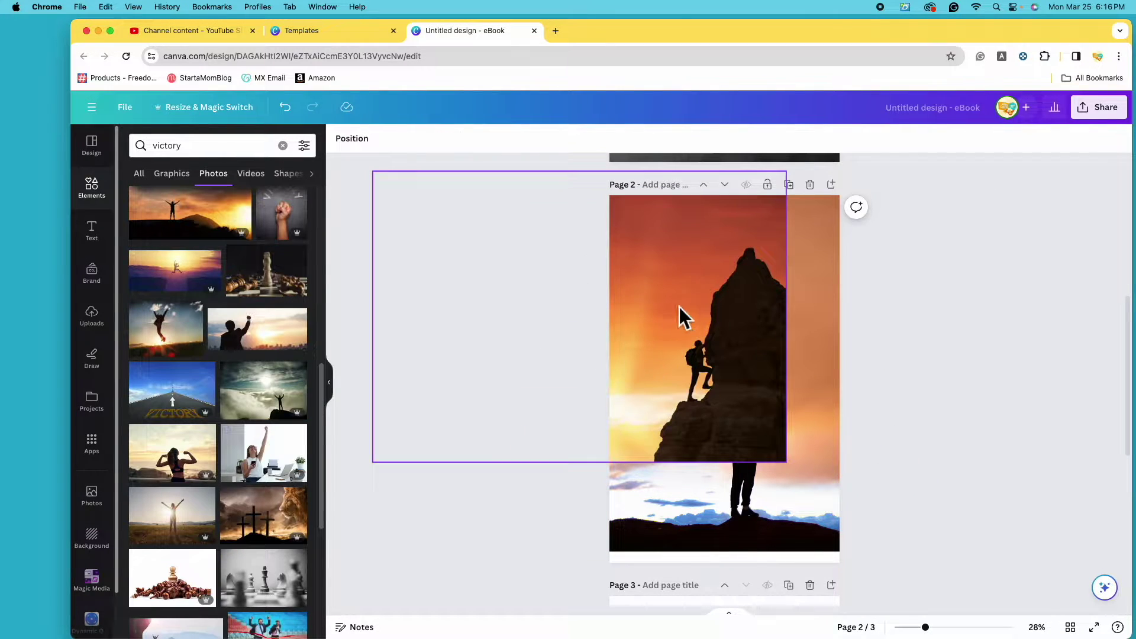
pyautogui.click(800, 428)
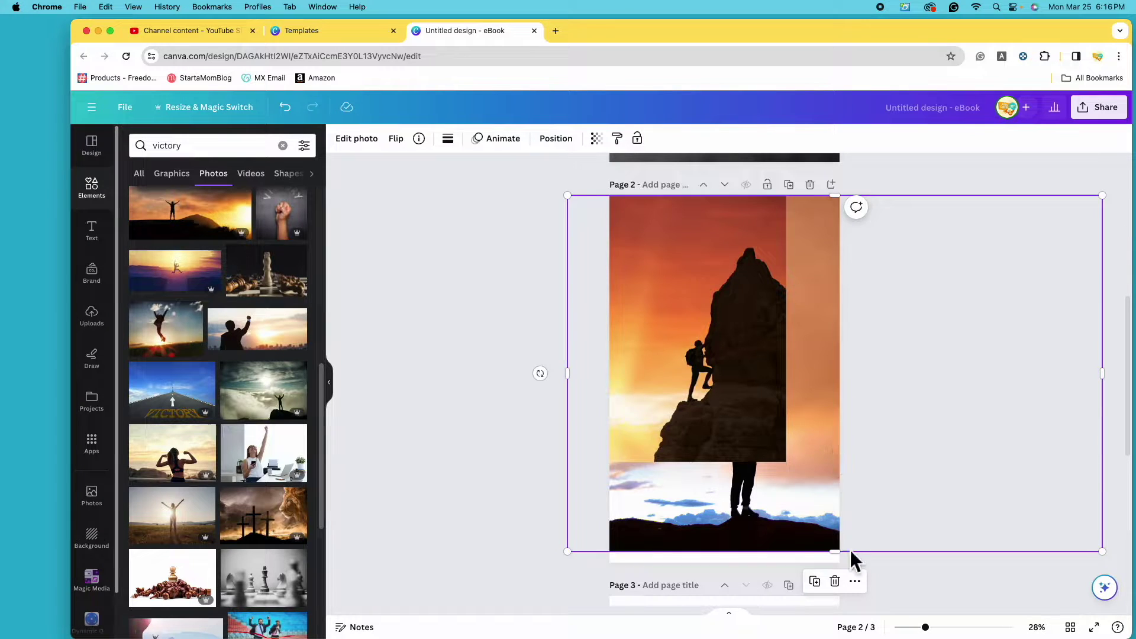
pyautogui.press('Delete')
pyautogui.scroll(-3, 947, 415)
pyautogui.scroll(10, 940, 457)
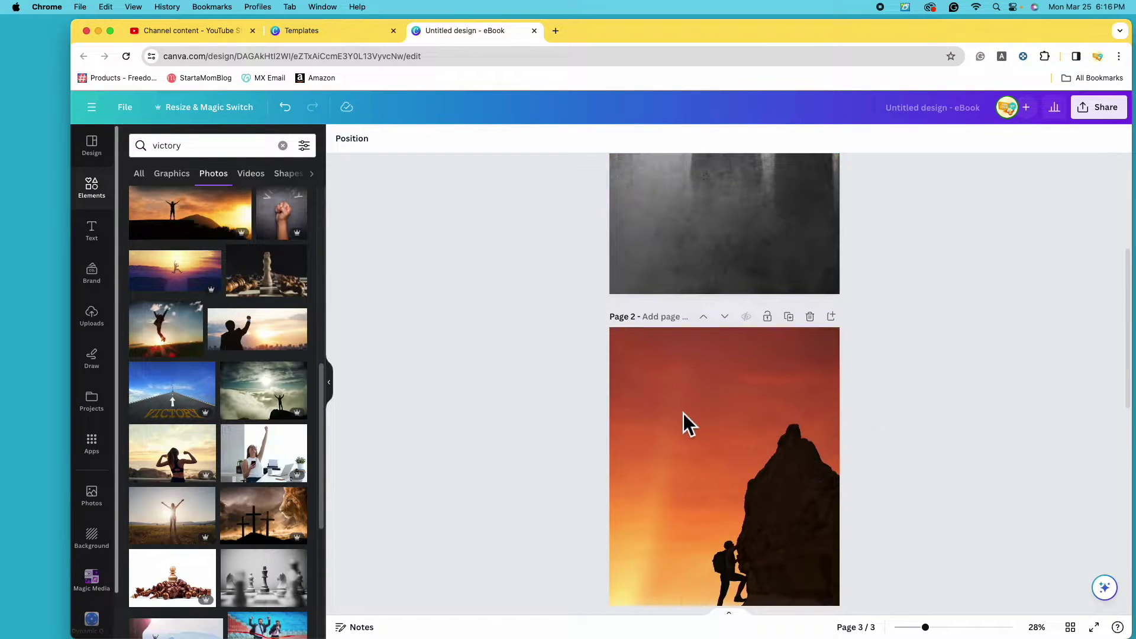
pyautogui.scroll(-6, 754, 388)
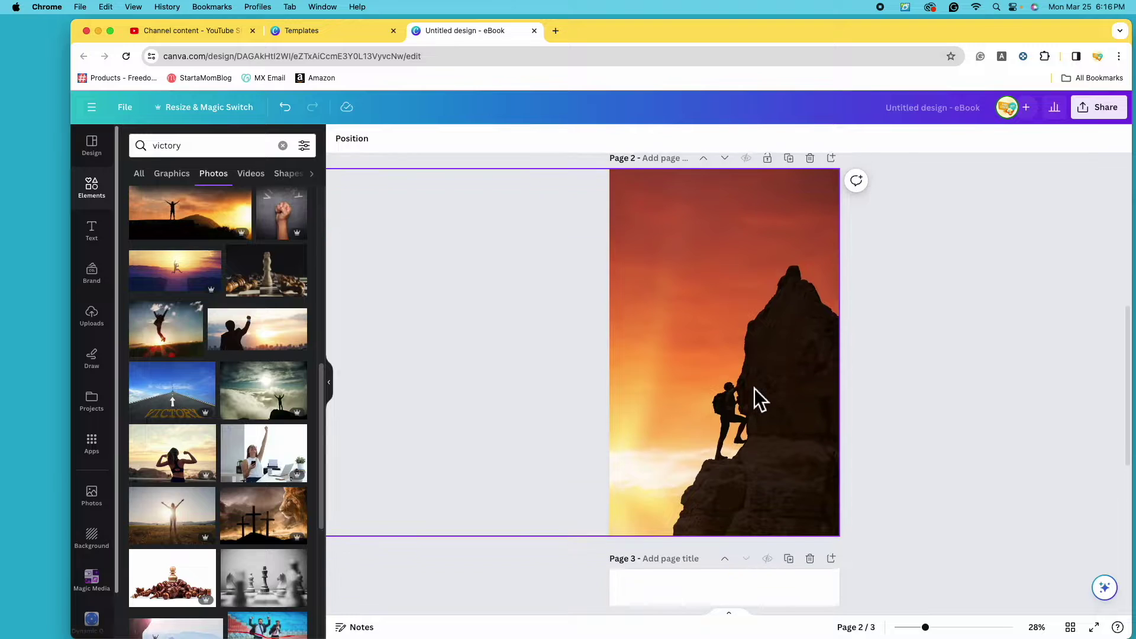
pyautogui.scroll(-3, 707, 374)
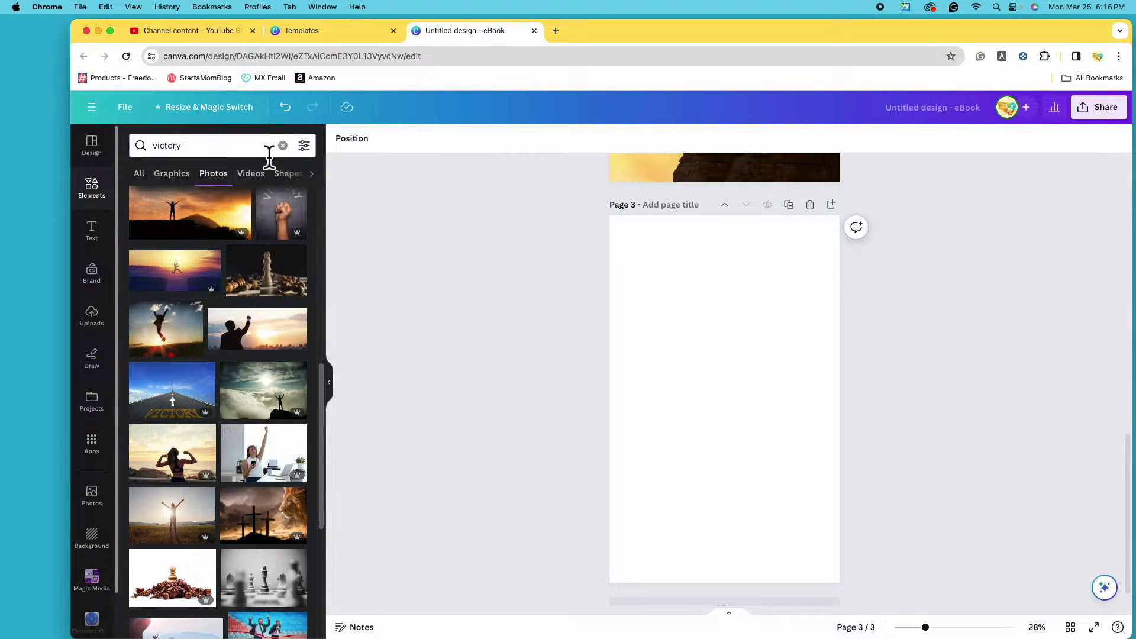
# Search 'cute moon' graphics and add the panda-on-moon graphic to page 3.
pyautogui.click(252, 146)
pyautogui.doubleClick(253, 147)
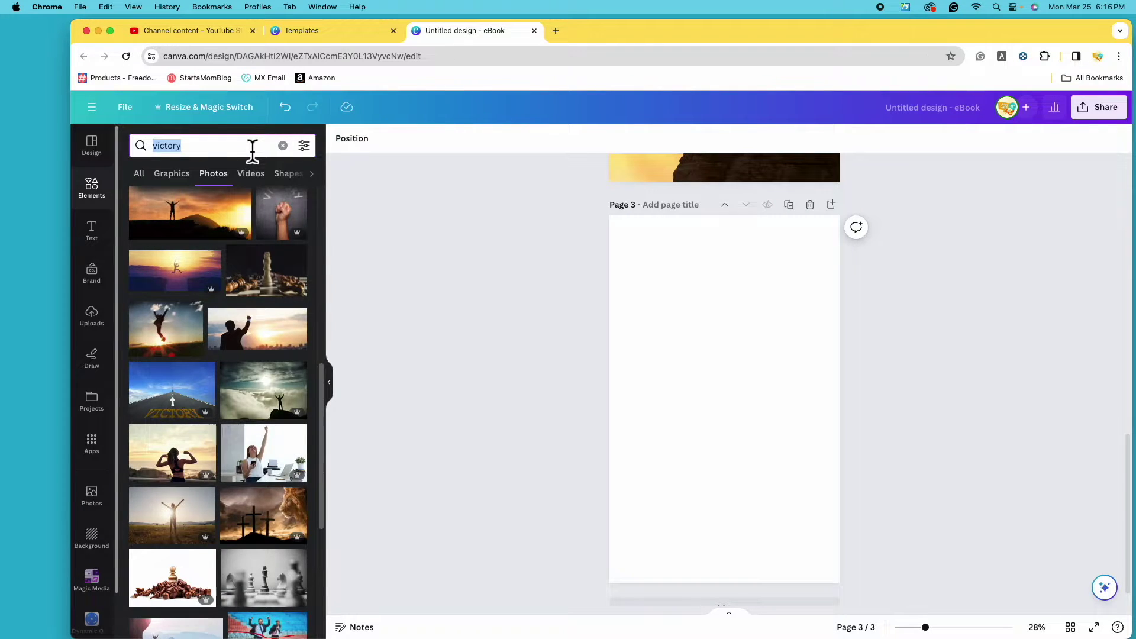
pyautogui.write('cute m')
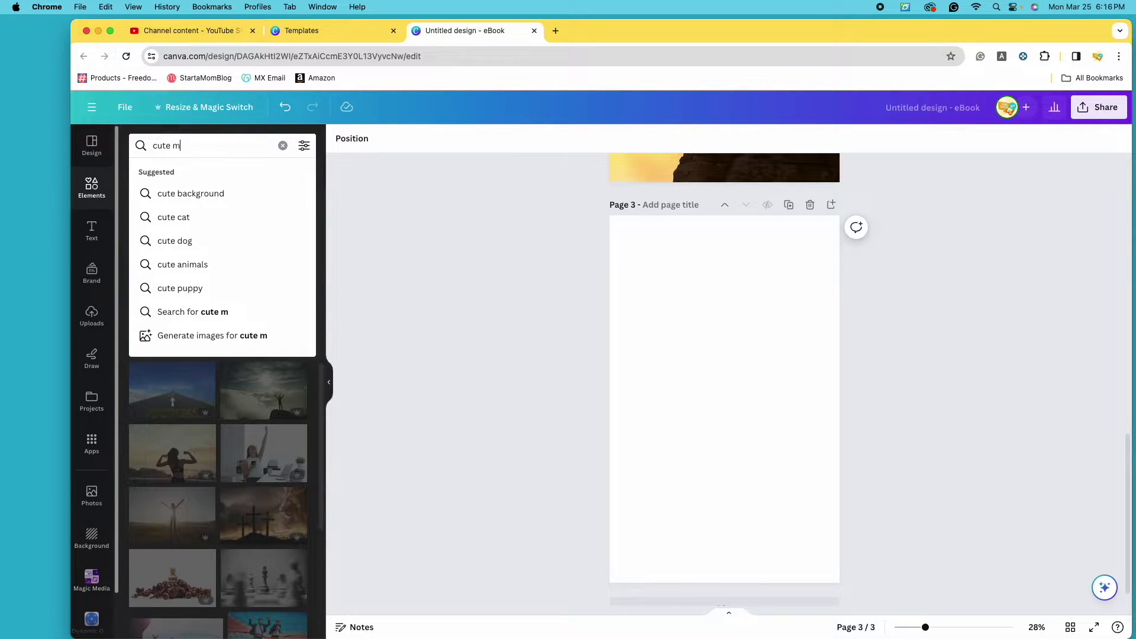
pyautogui.write('oon')
pyautogui.press('Return')
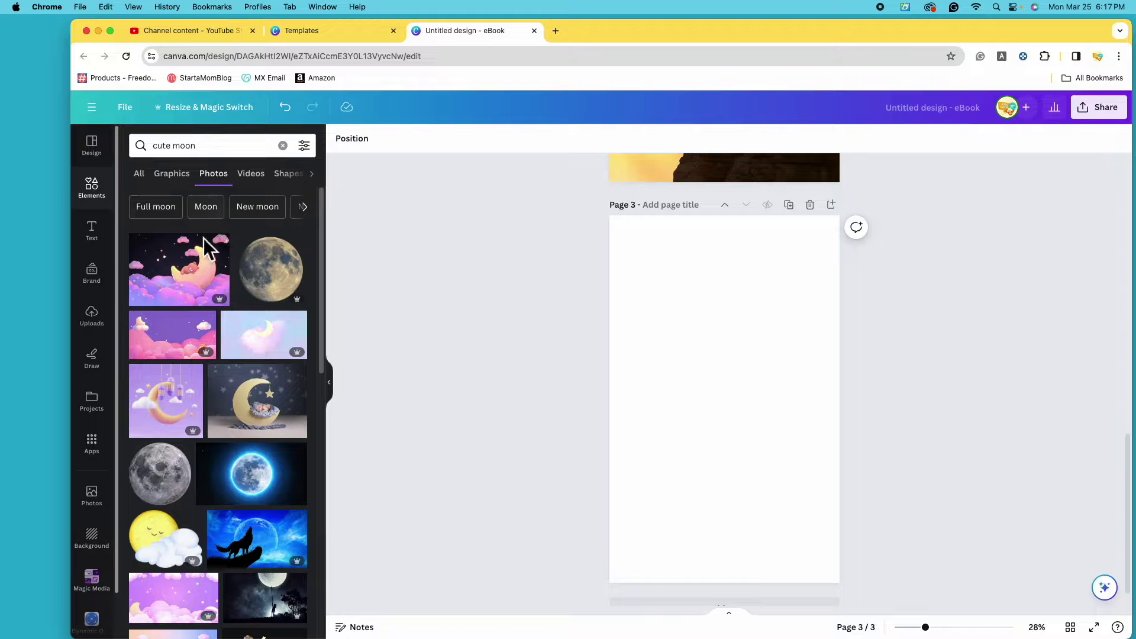
pyautogui.scroll(-10, 256, 414)
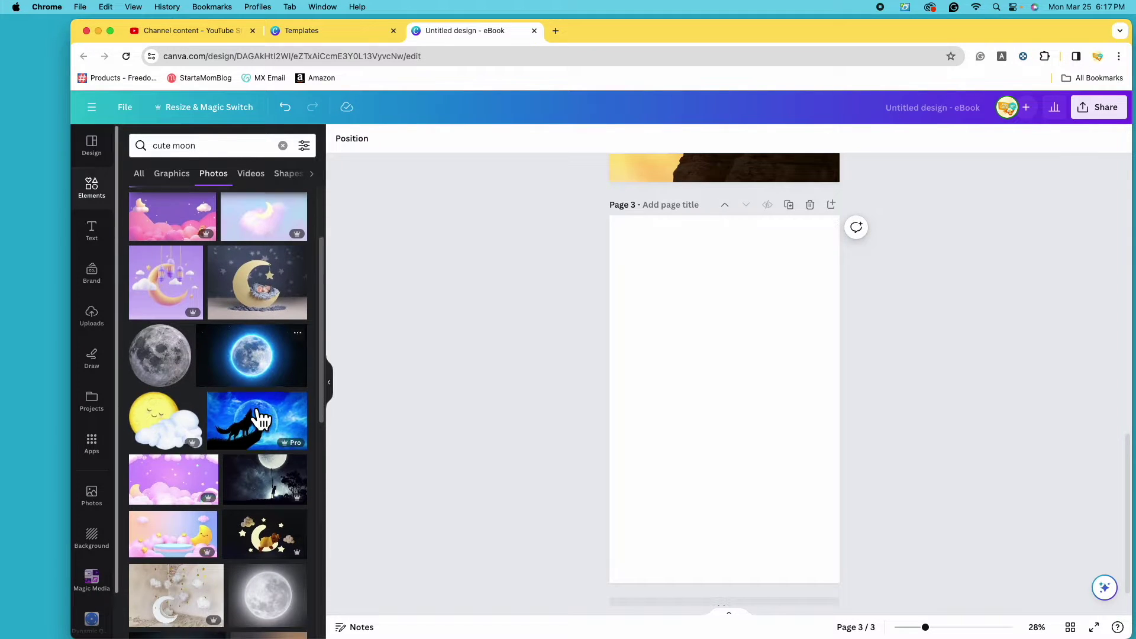
pyautogui.scroll(10, 277, 367)
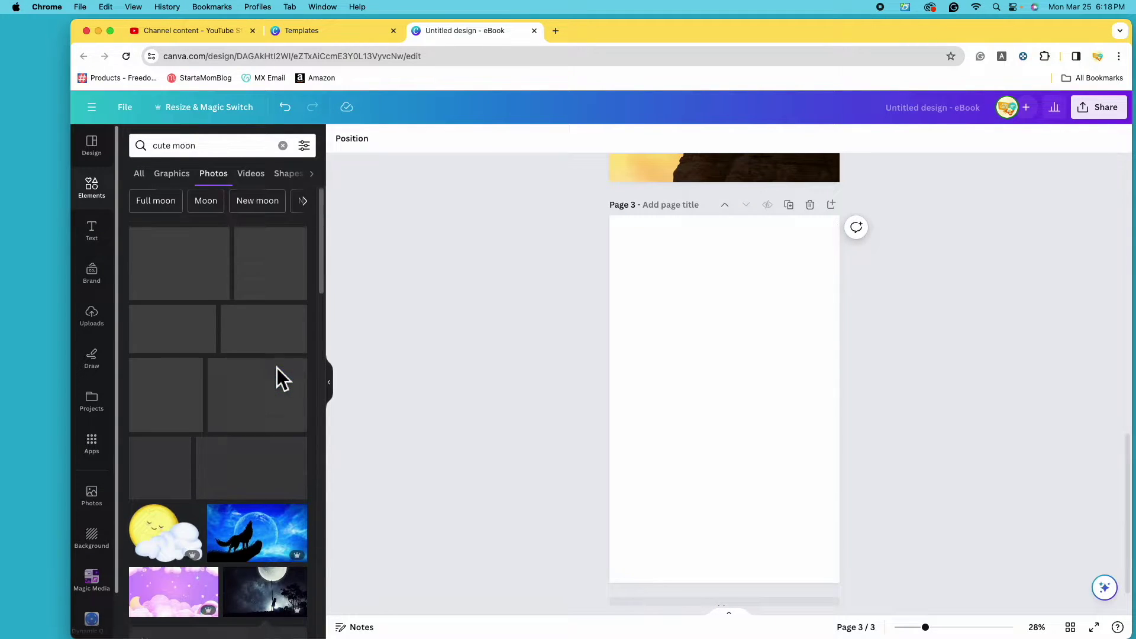
pyautogui.click(178, 182)
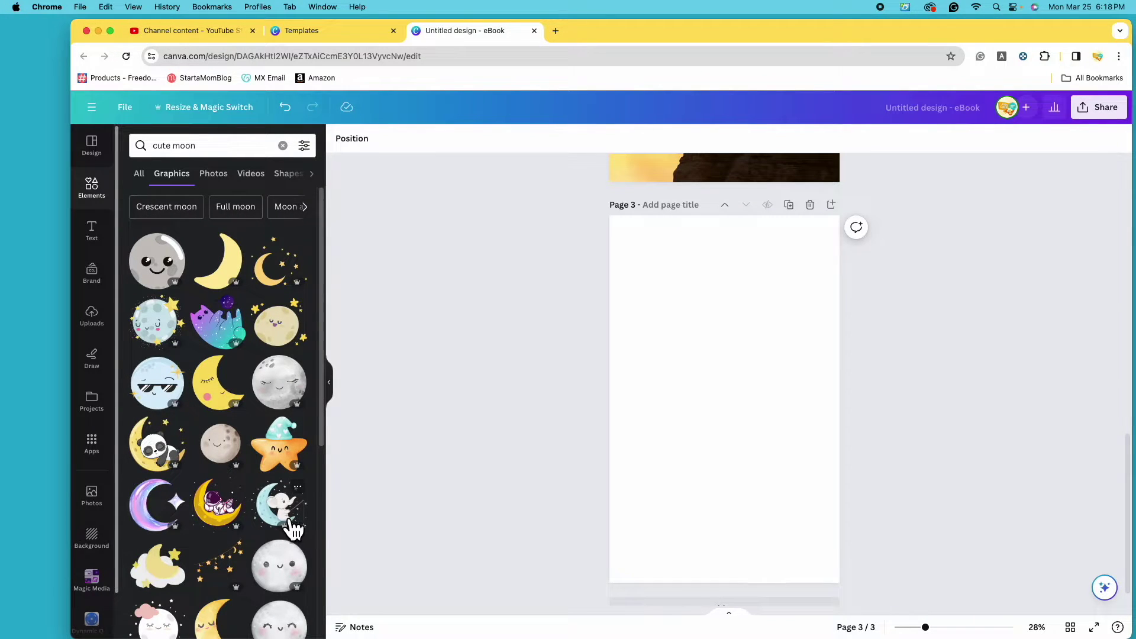
pyautogui.click(168, 466)
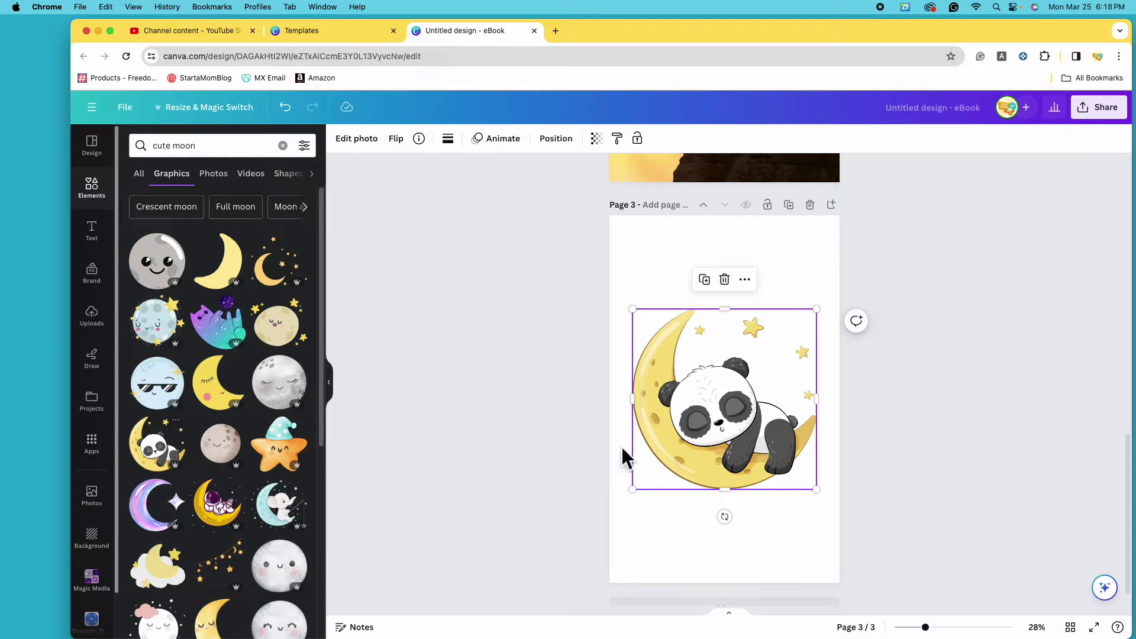
# Browse graphics similar to the panda and move the panda graphic higher on page 3.
pyautogui.scroll(-1, 236, 492)
pyautogui.scroll(-3, 254, 456)
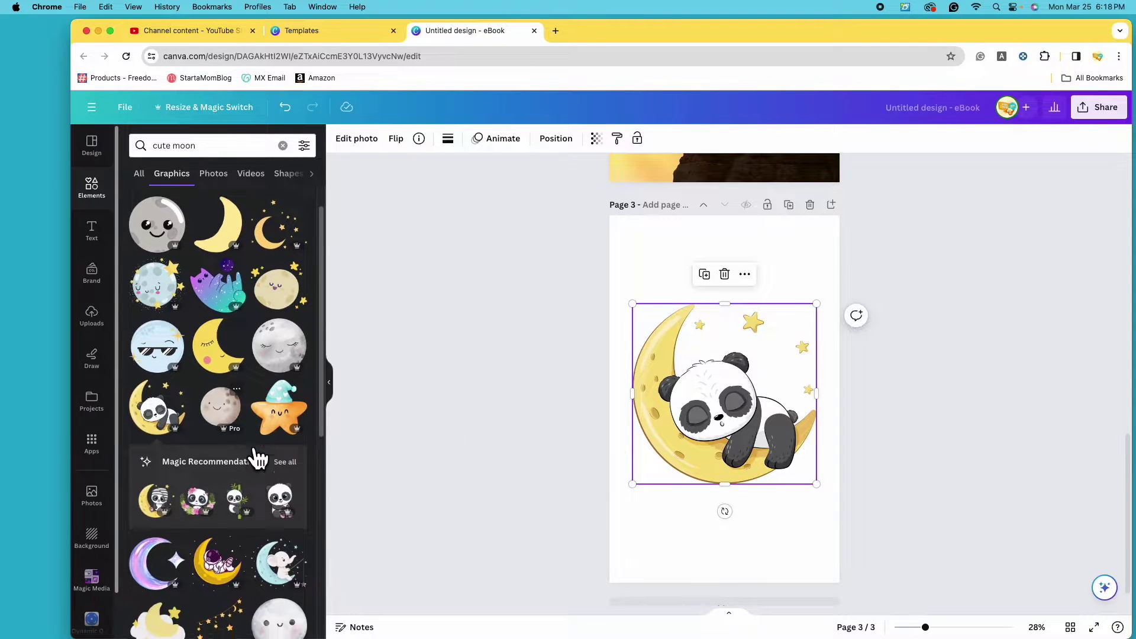
pyautogui.click(288, 388)
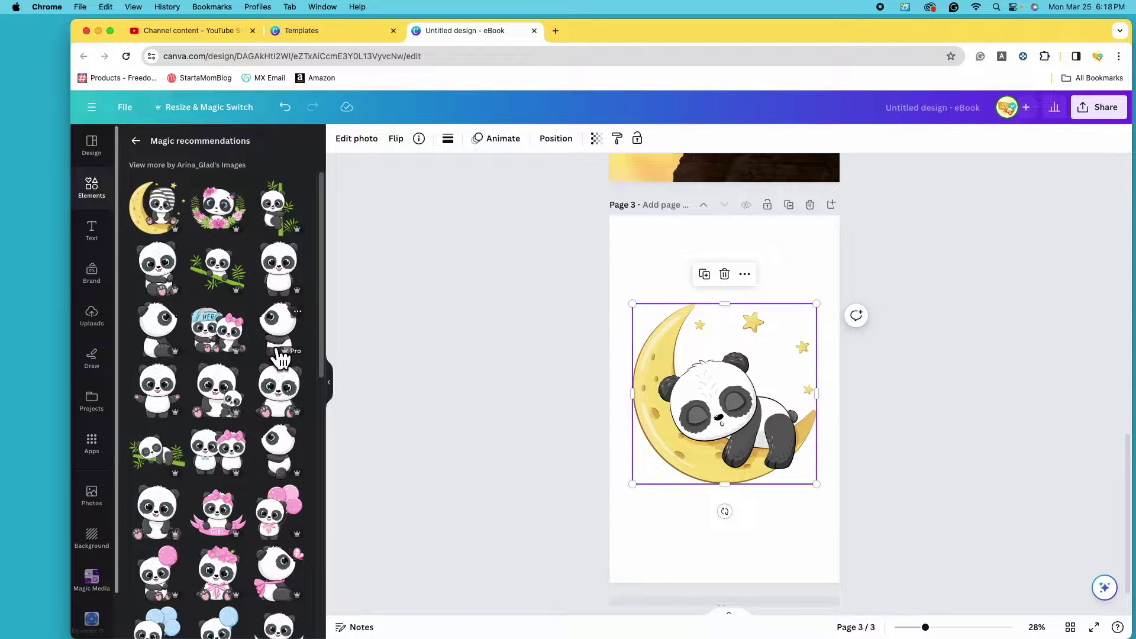
pyautogui.click(135, 140)
pyautogui.scroll(-5, 248, 329)
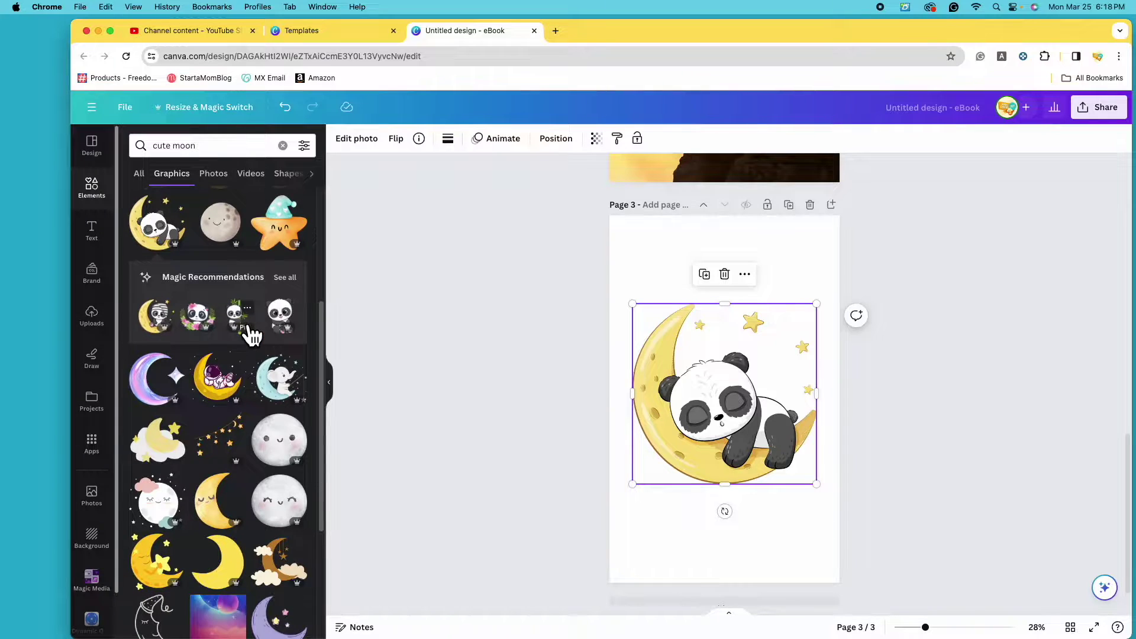
pyautogui.scroll(-6, 290, 379)
pyautogui.moveTo(753, 428); pyautogui.dragTo(743, 351)
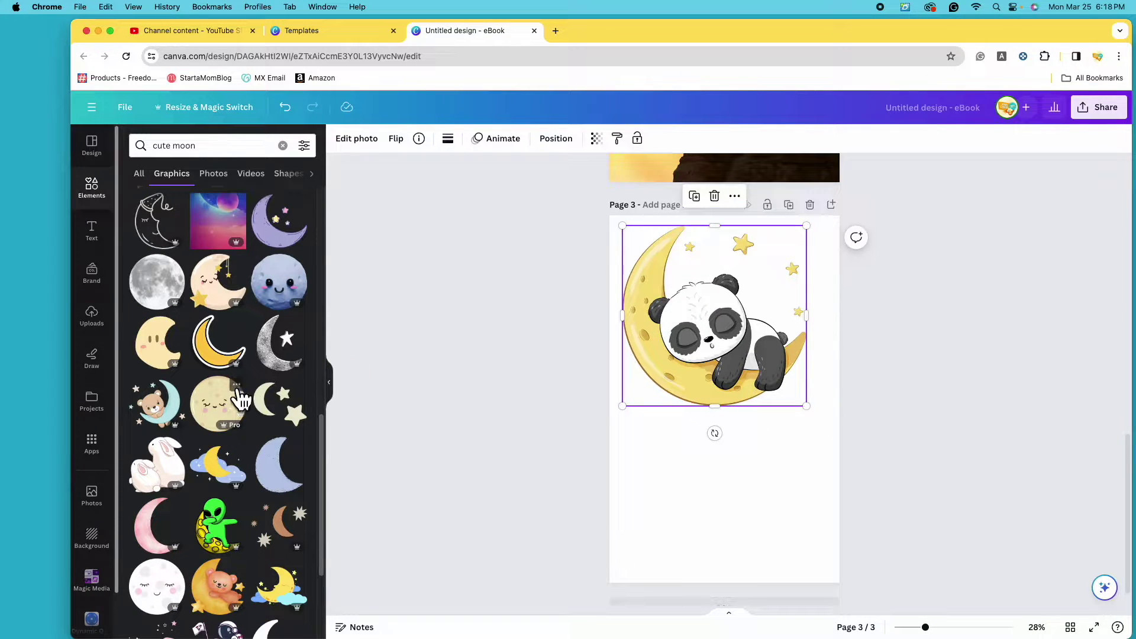
# Replace the added bear-on-moon graphic with the bear-on-blue-moon graphic.
pyautogui.click(179, 422)
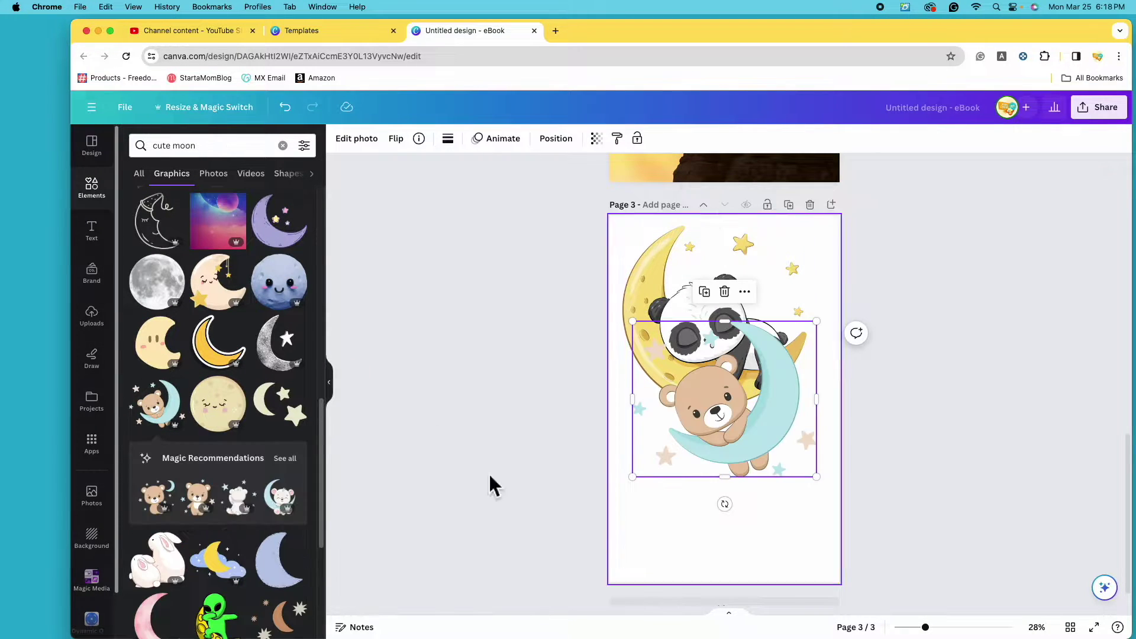
pyautogui.click(295, 462)
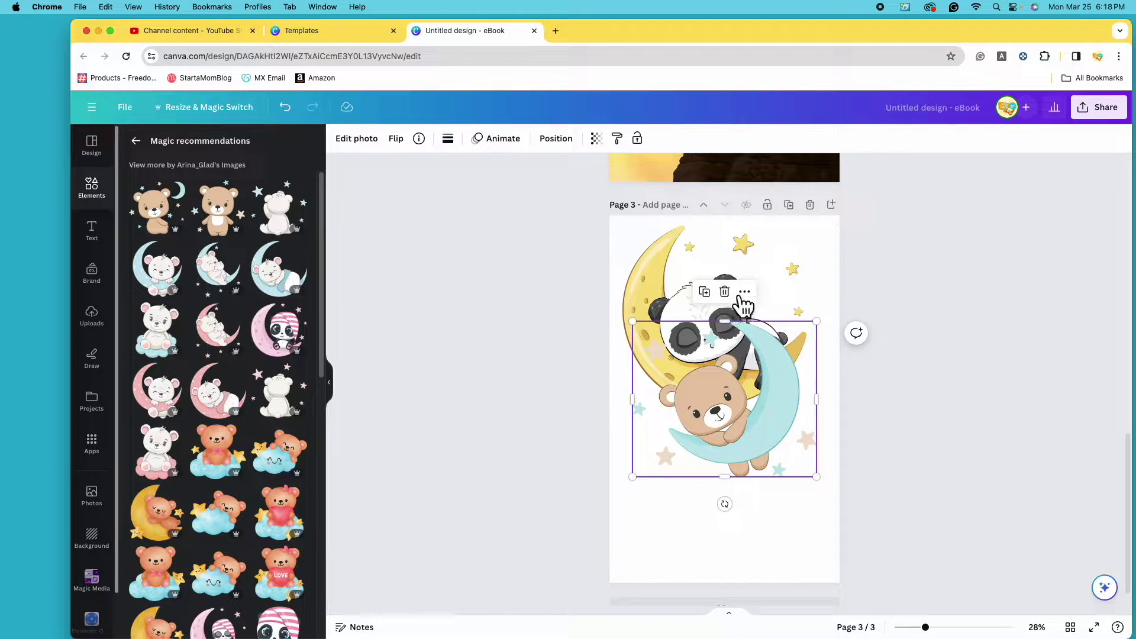
pyautogui.click(725, 292)
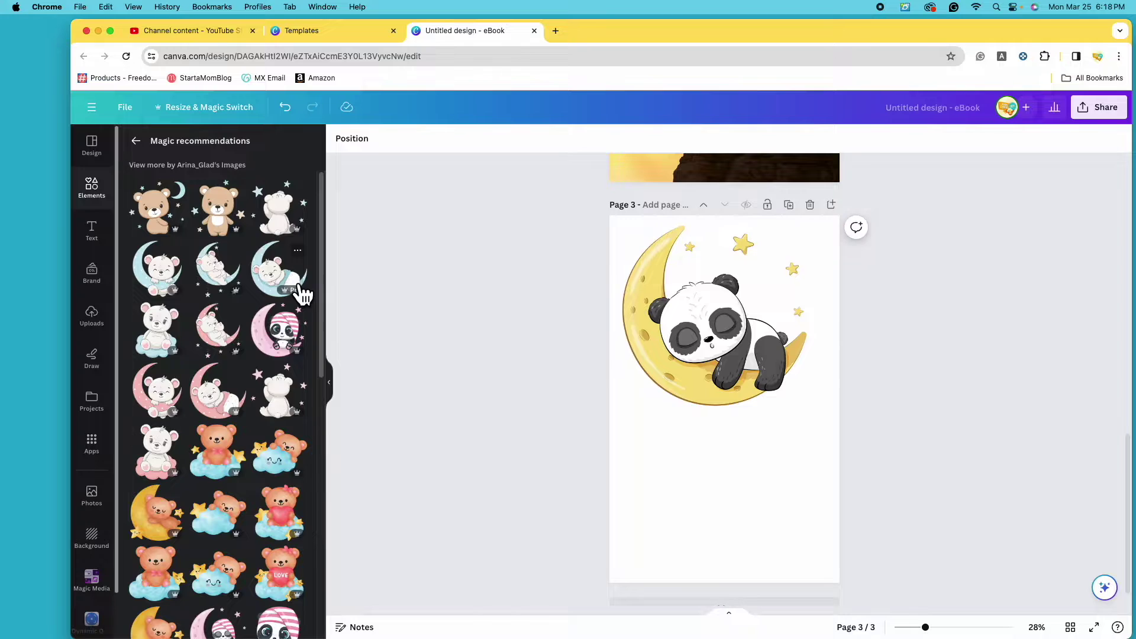
pyautogui.click(303, 294)
pyautogui.click(136, 140)
pyautogui.scroll(-3, 250, 450)
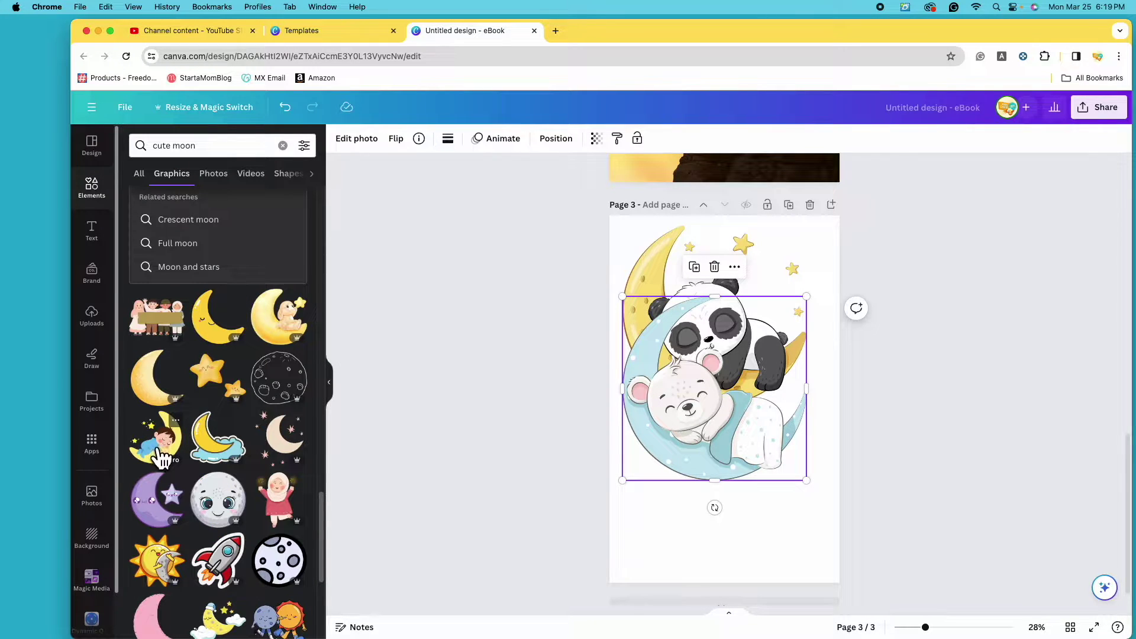
# Add the boy-on-moon graphic and delete the bear-on-blue-moon and panda graphics.
pyautogui.moveTo(168, 452); pyautogui.dragTo(700, 540)
pyautogui.scroll(-3, 219, 450)
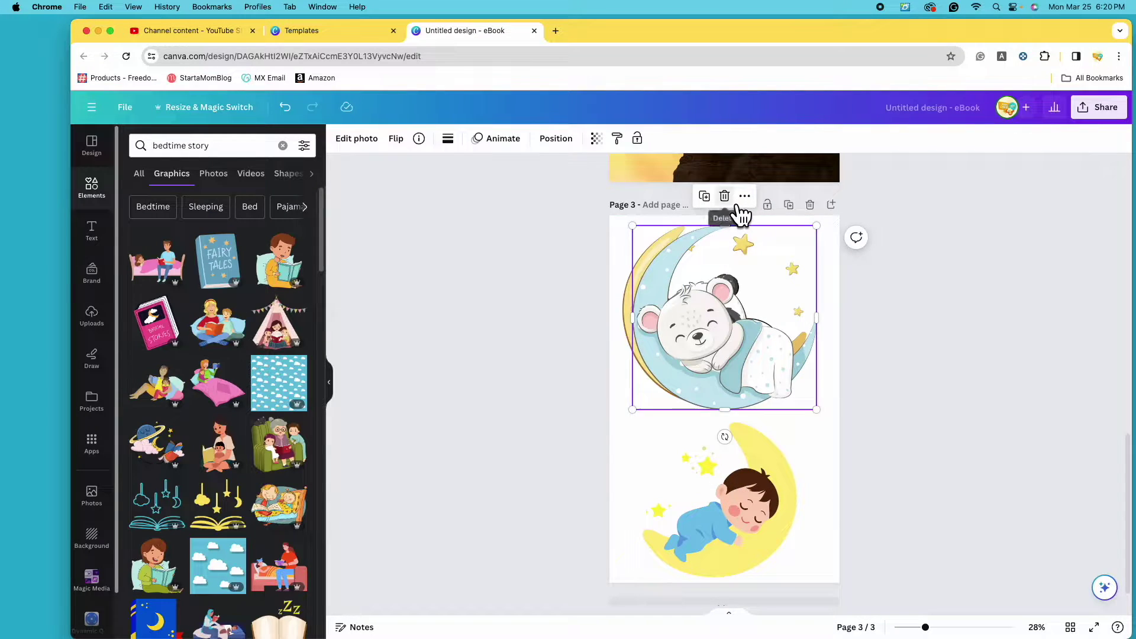
pyautogui.click(727, 197)
pyautogui.click(748, 363)
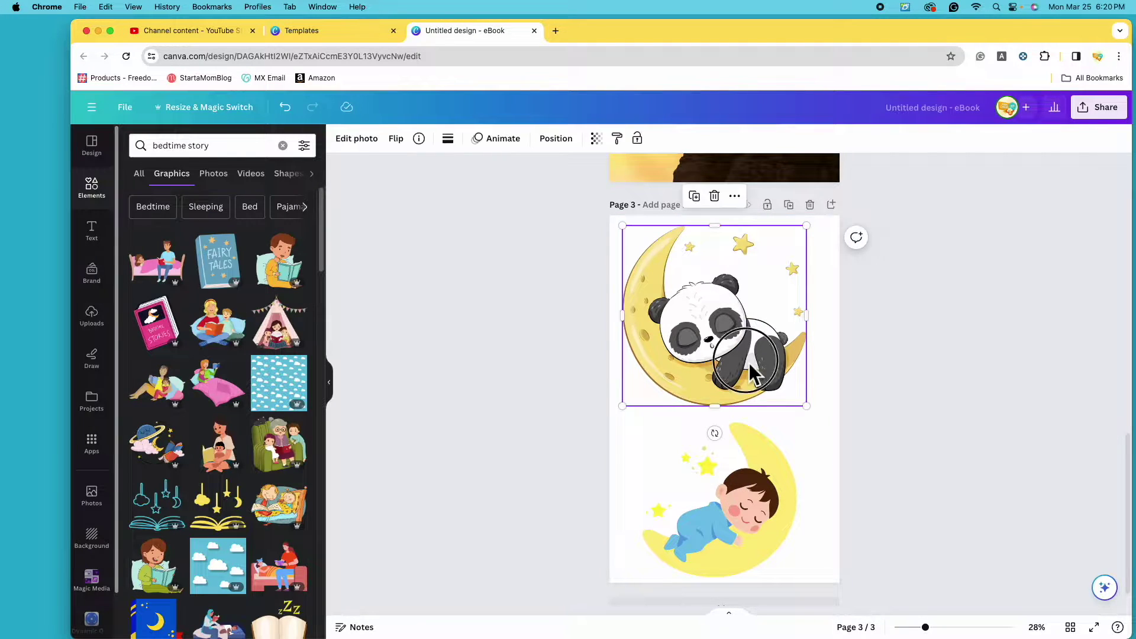
pyautogui.click(715, 196)
# Move the boy-on-moon graphic to the centre of page 3.
pyautogui.moveTo(785, 510); pyautogui.dragTo(785, 414)
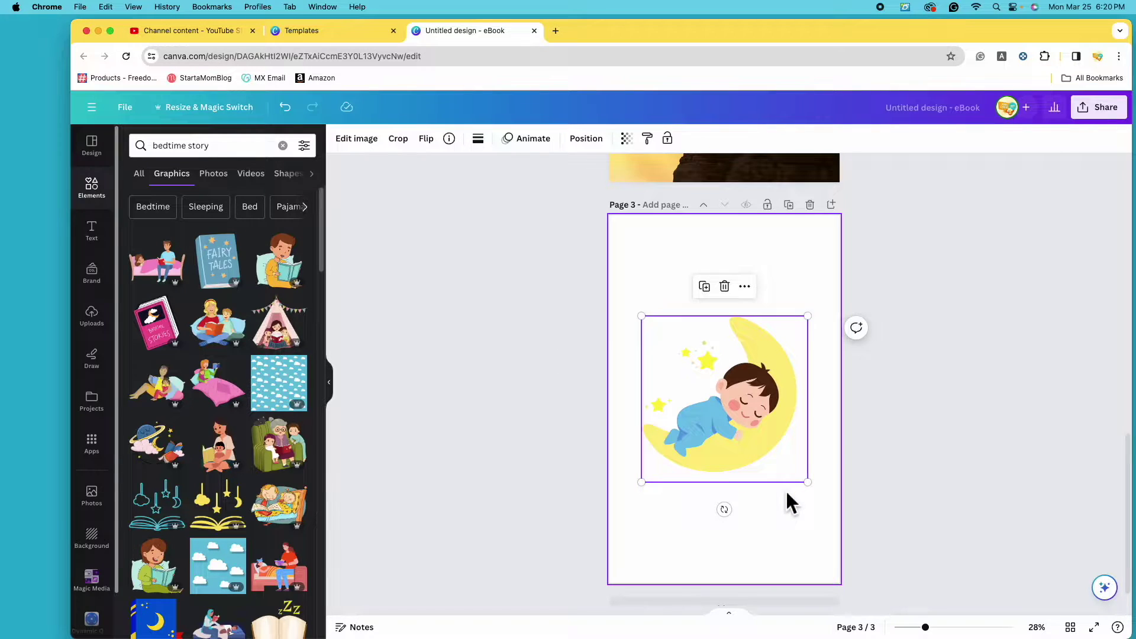
pyautogui.scroll(2, 594, 446)
pyautogui.scroll(15, 594, 446)
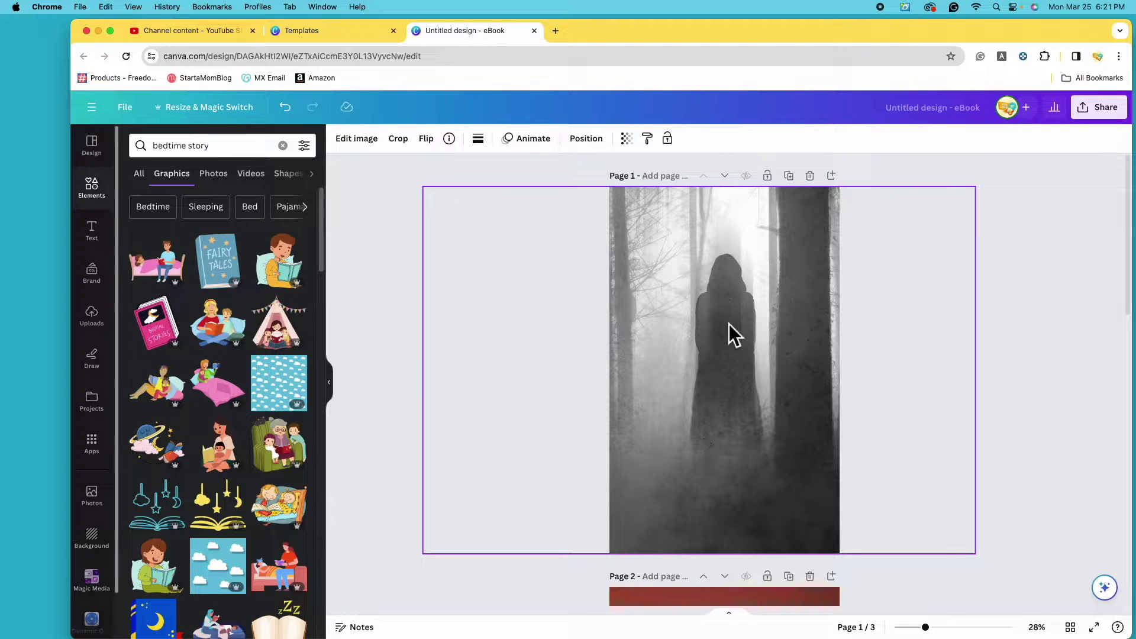
# Select the forest photo on page 1 and bring up its full filter list.
pyautogui.click(744, 318)
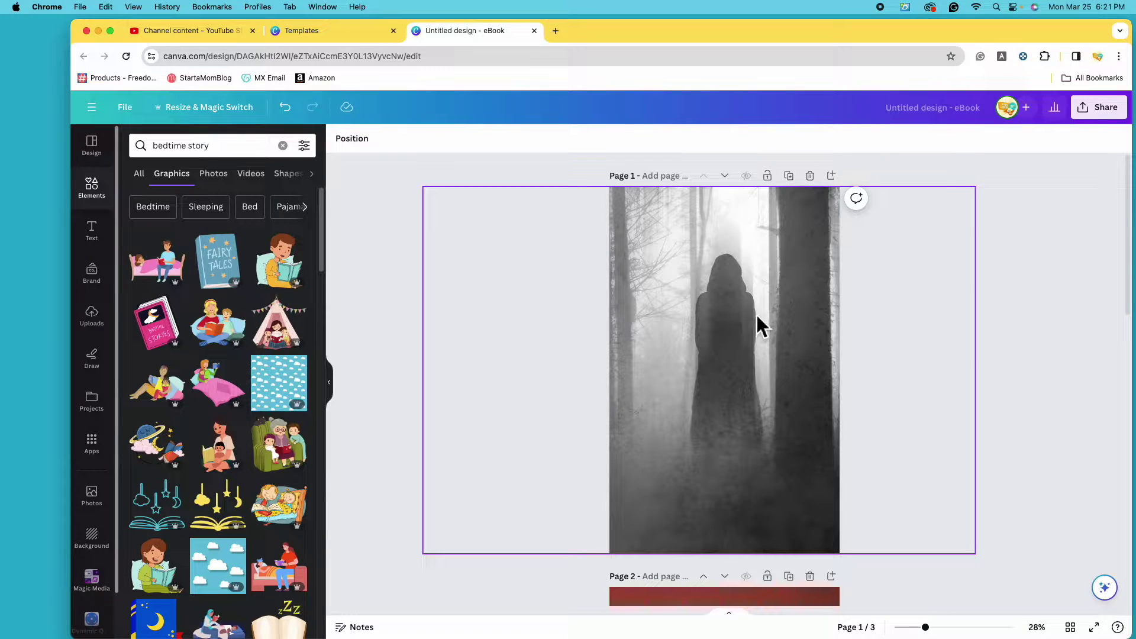
pyautogui.click(762, 339)
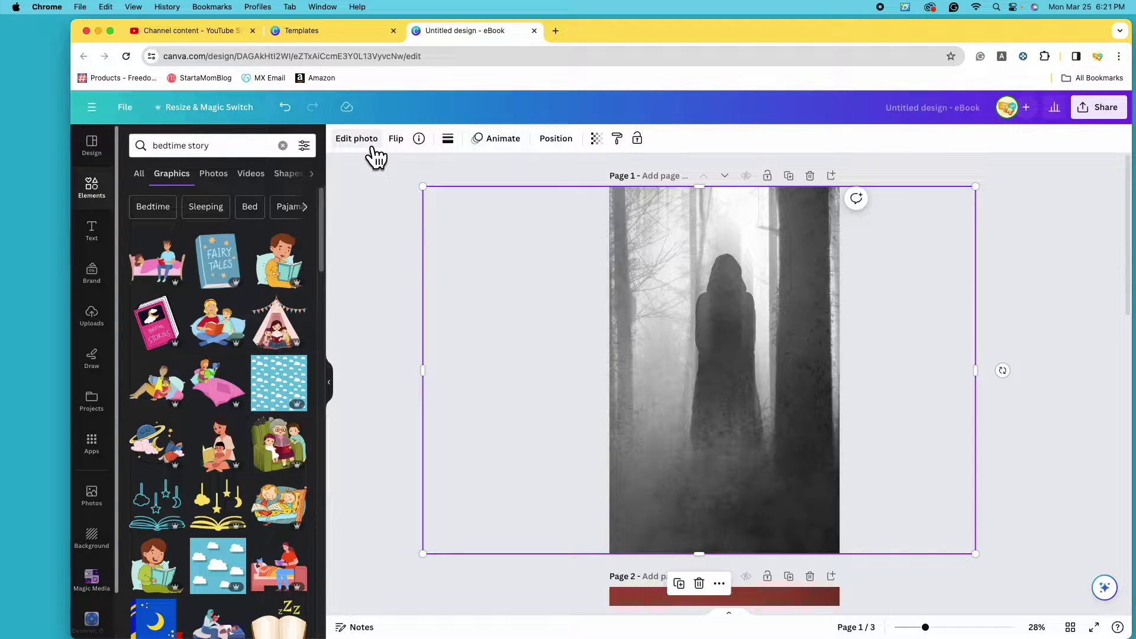
pyautogui.click(375, 156)
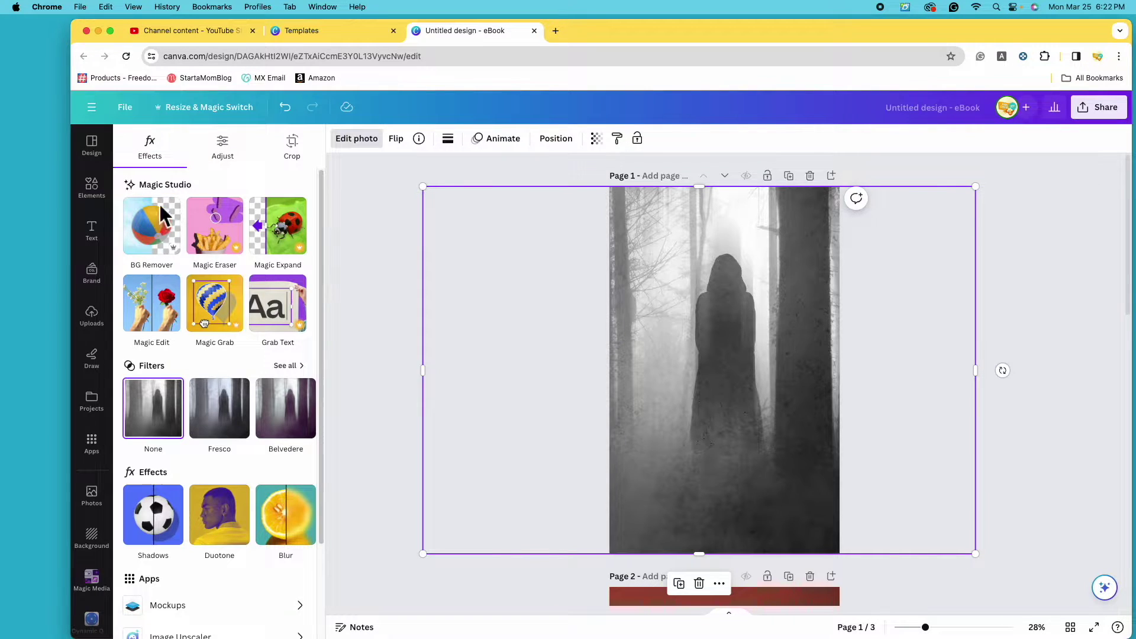
pyautogui.click(288, 366)
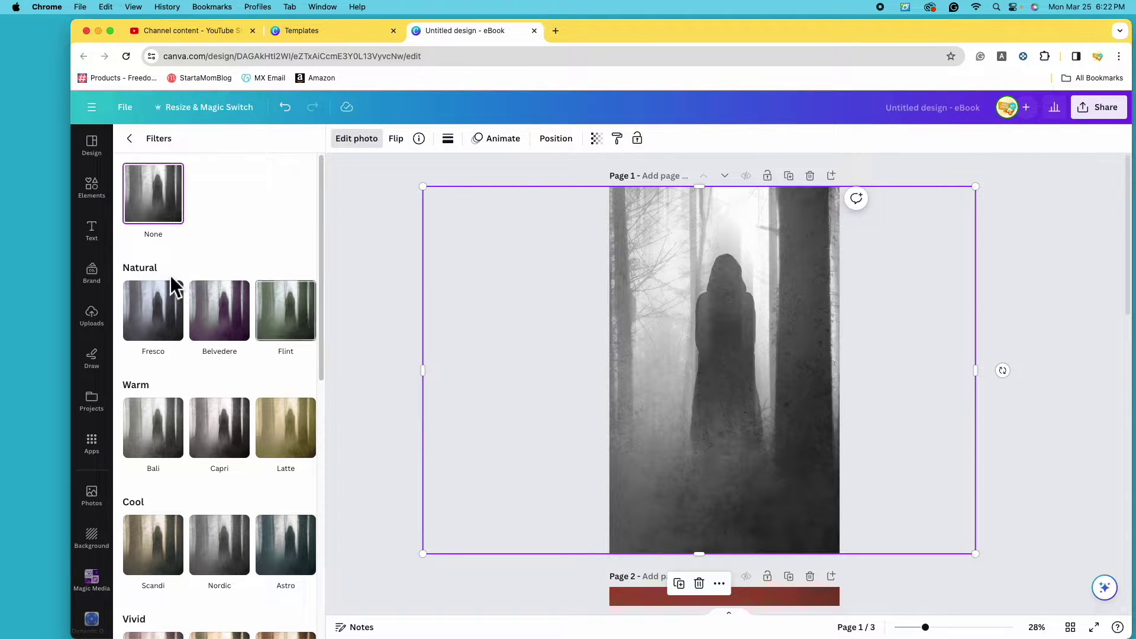
pyautogui.scroll(-5, 222, 436)
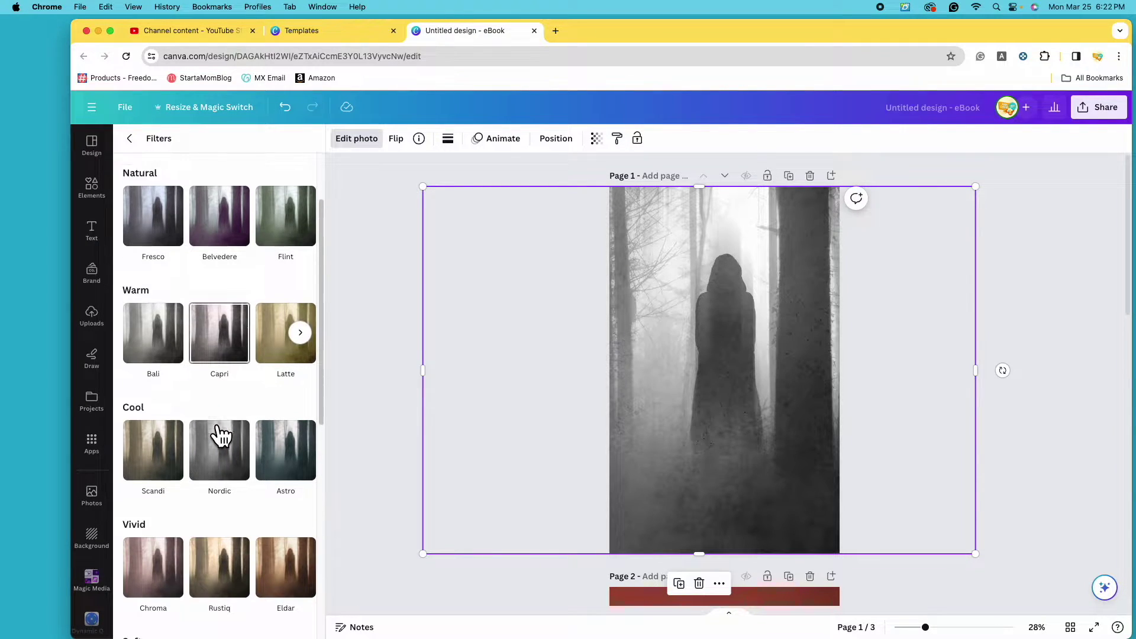
pyautogui.scroll(-5, 225, 438)
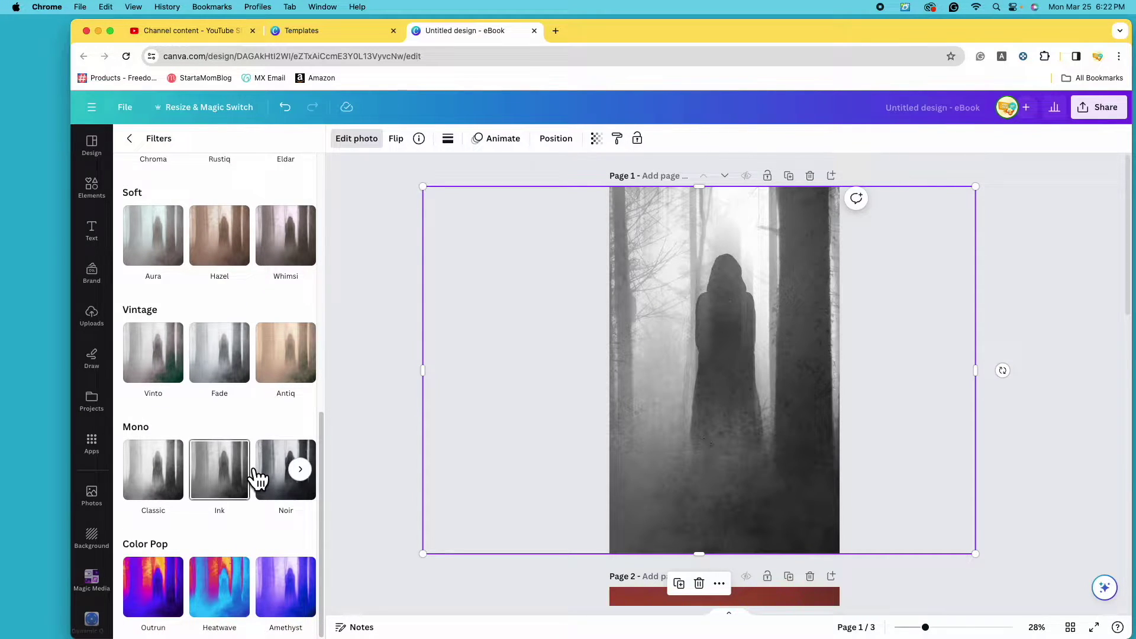
pyautogui.scroll(10, 170, 322)
# Preview the Fresco, Luna, Flint, Latte, Sangri and Astro filters on the photo.
pyautogui.click(170, 322)
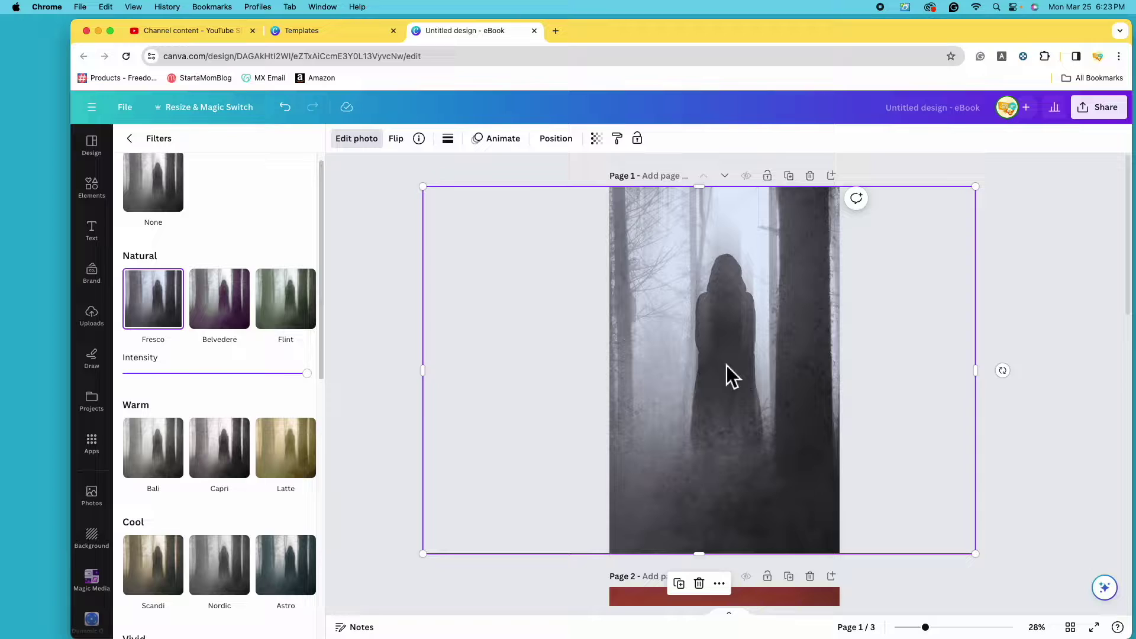
pyautogui.click(300, 299)
pyautogui.click(219, 307)
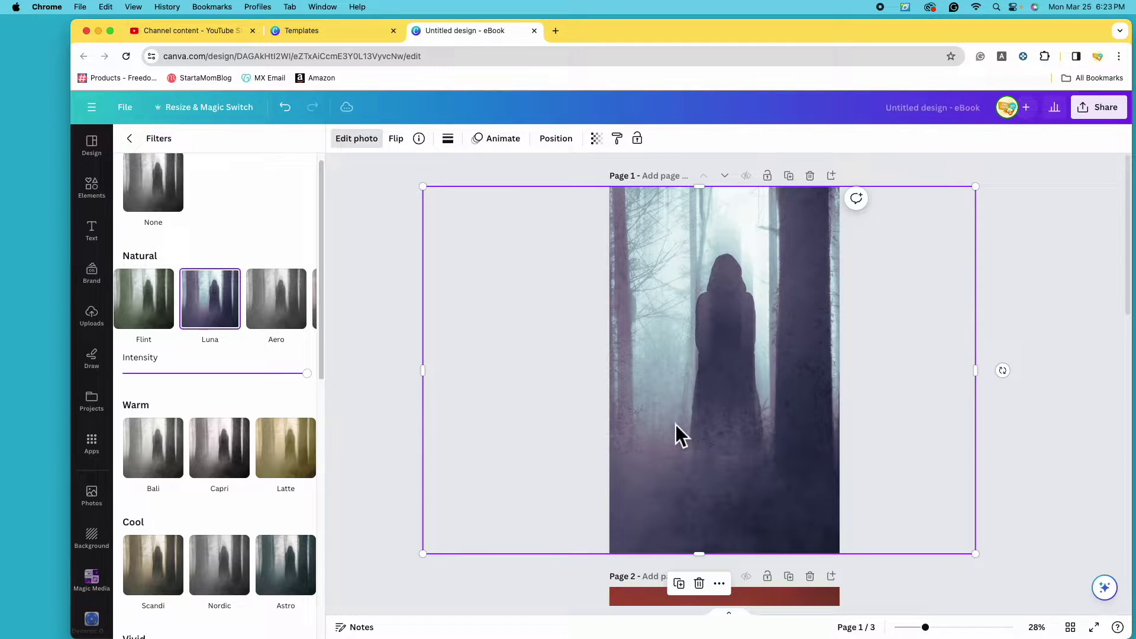
pyautogui.click(174, 326)
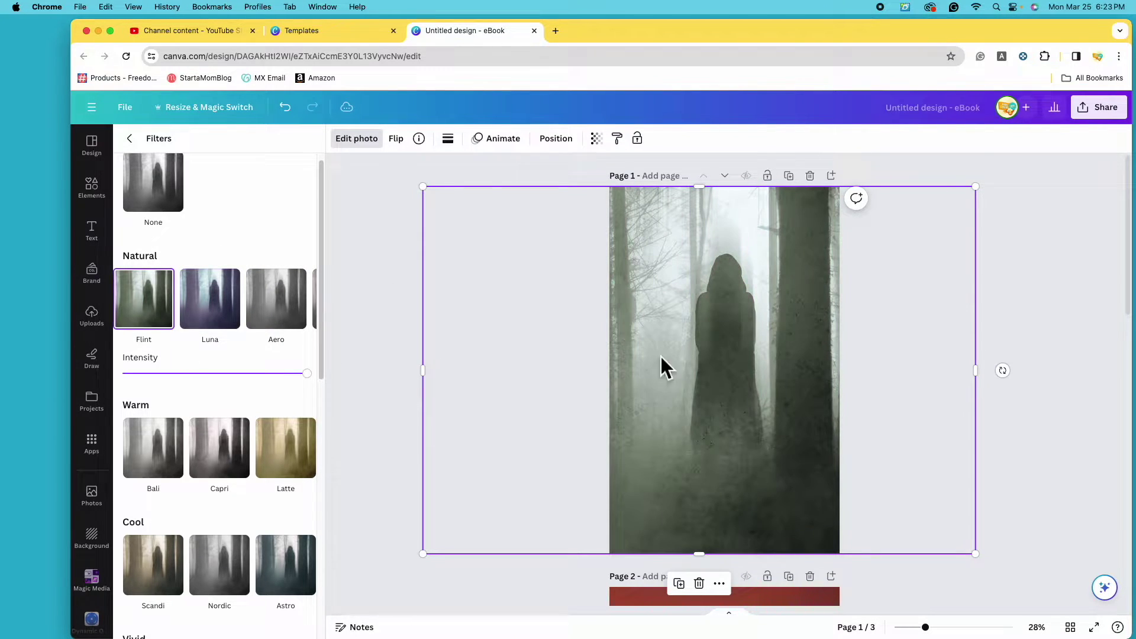
pyautogui.scroll(-1, 237, 450)
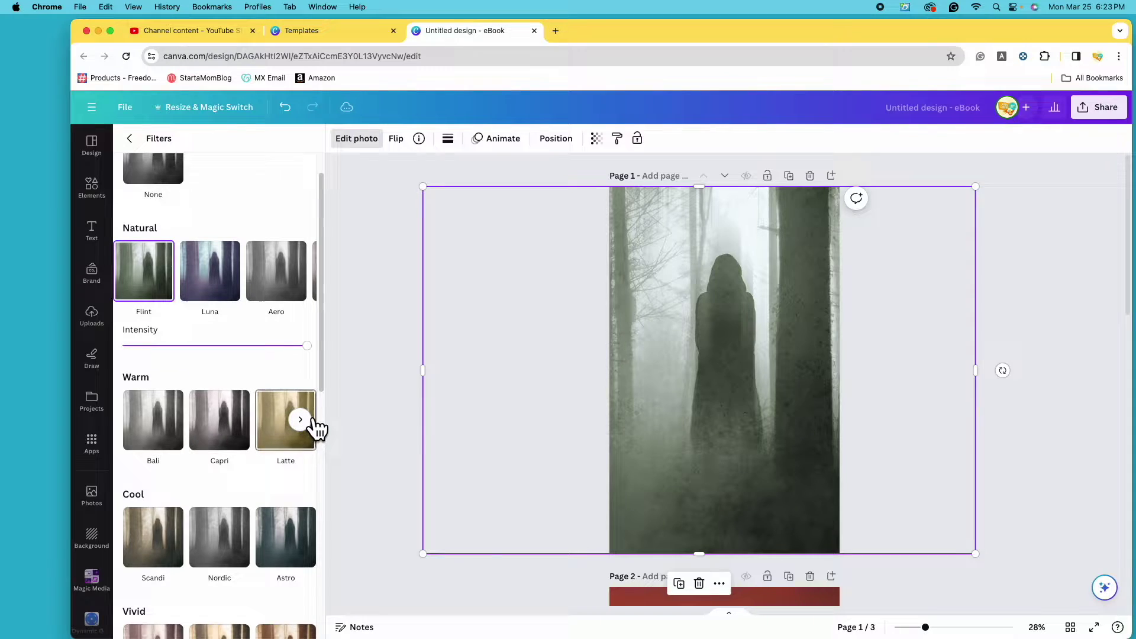
pyautogui.click(296, 438)
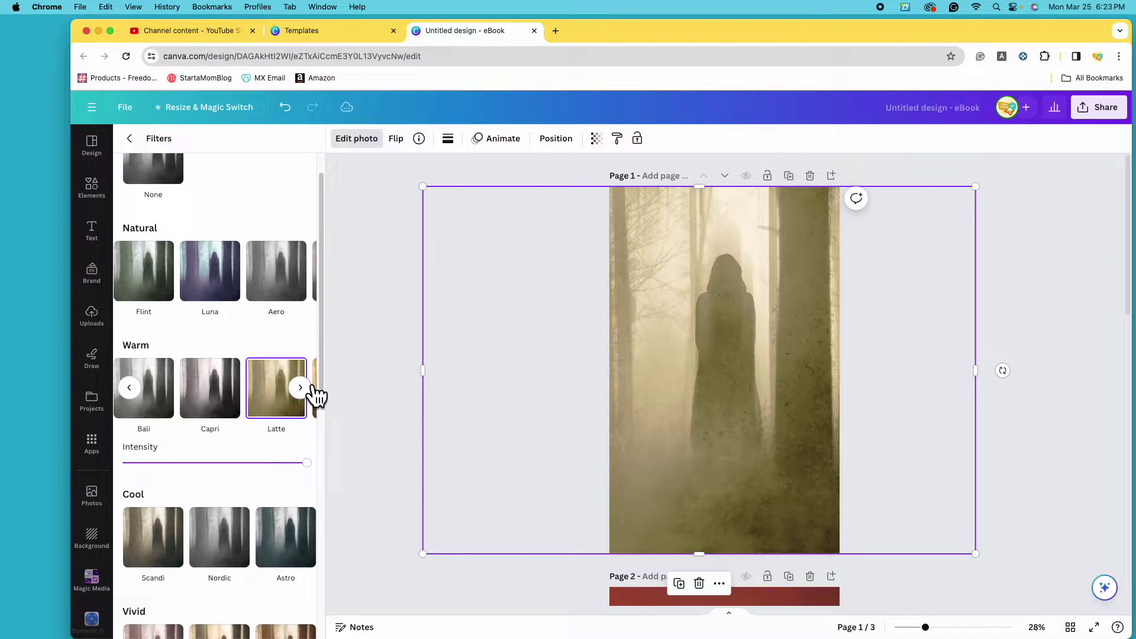
pyautogui.click(301, 387)
pyautogui.click(293, 402)
pyautogui.scroll(-5, 261, 459)
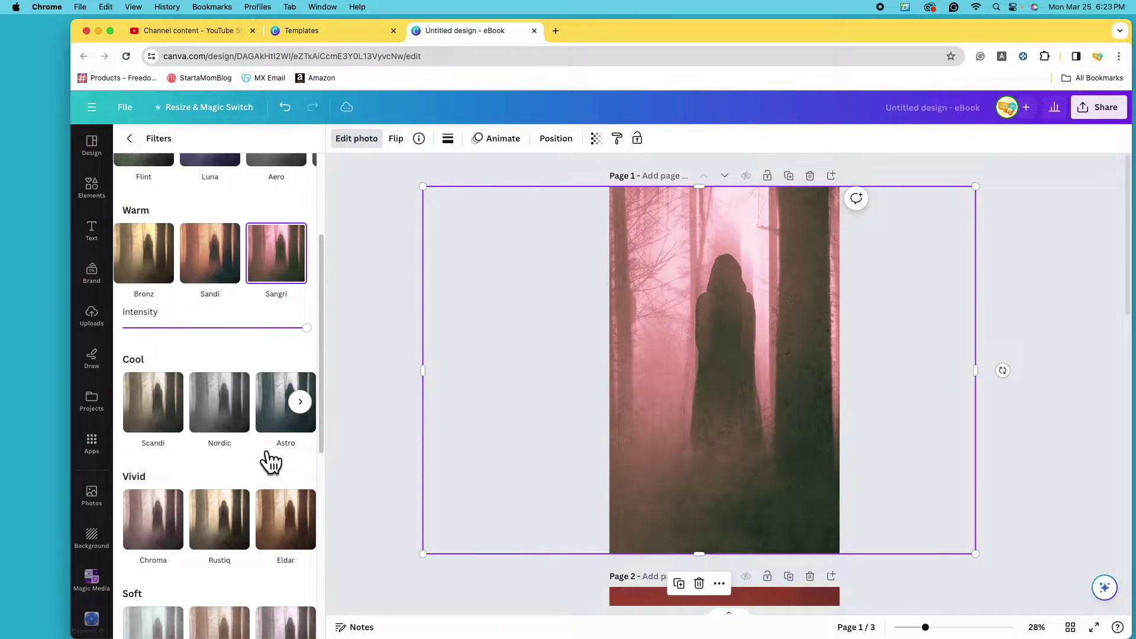
pyautogui.click(287, 431)
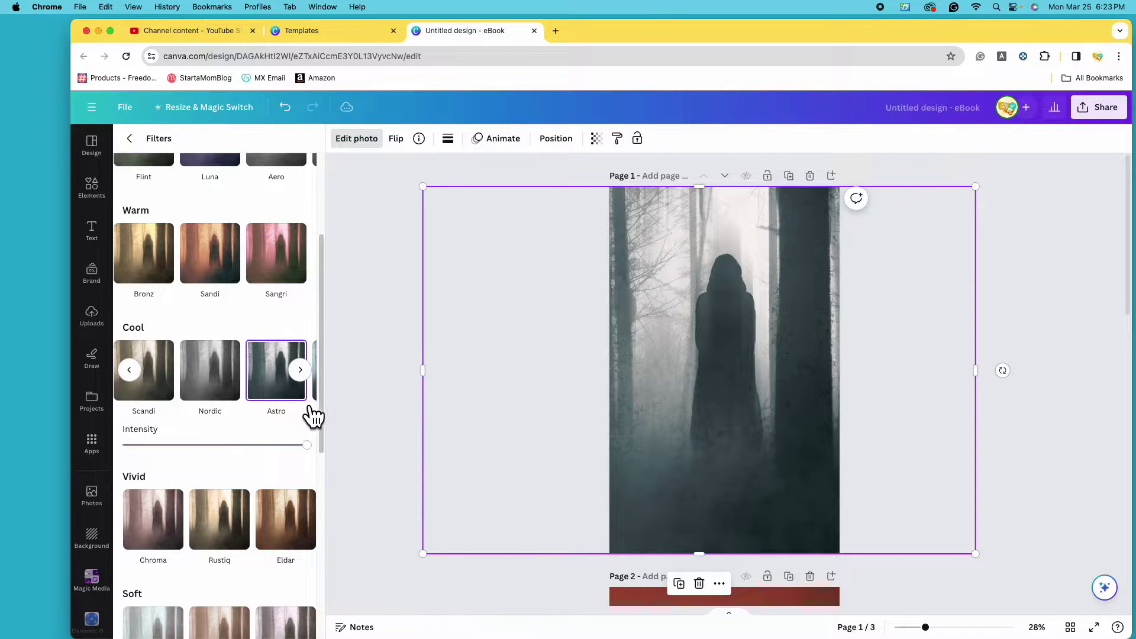
pyautogui.click(300, 369)
pyautogui.click(274, 384)
pyautogui.scroll(-7, 249, 426)
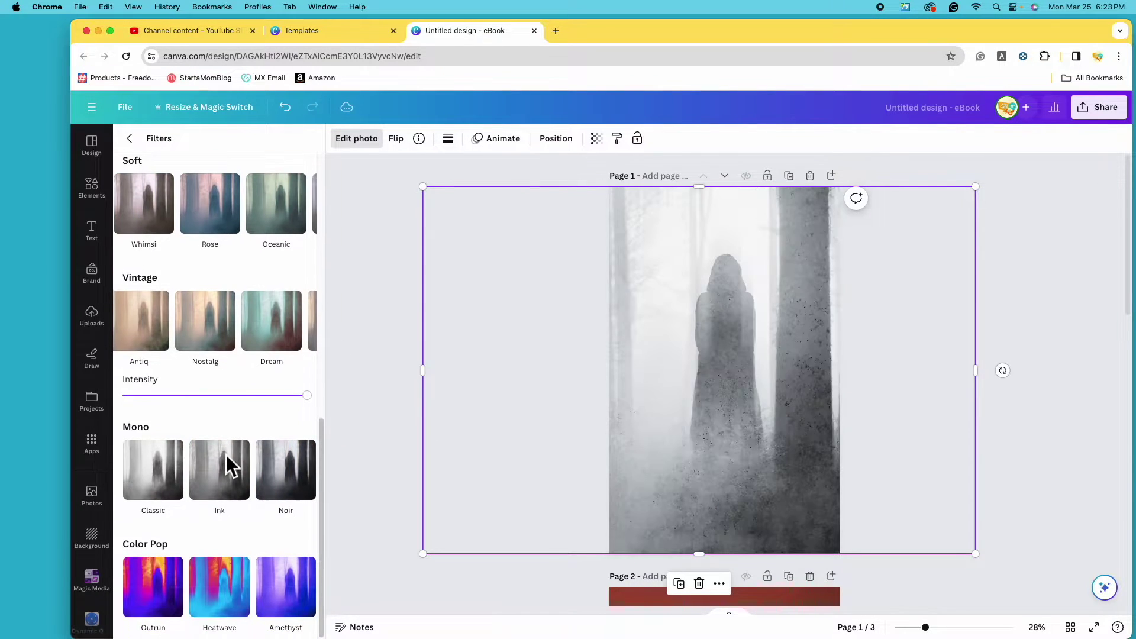
# Compare the Classic, Newspaper and Slate mono filters, then apply Noir.
pyautogui.click(162, 492)
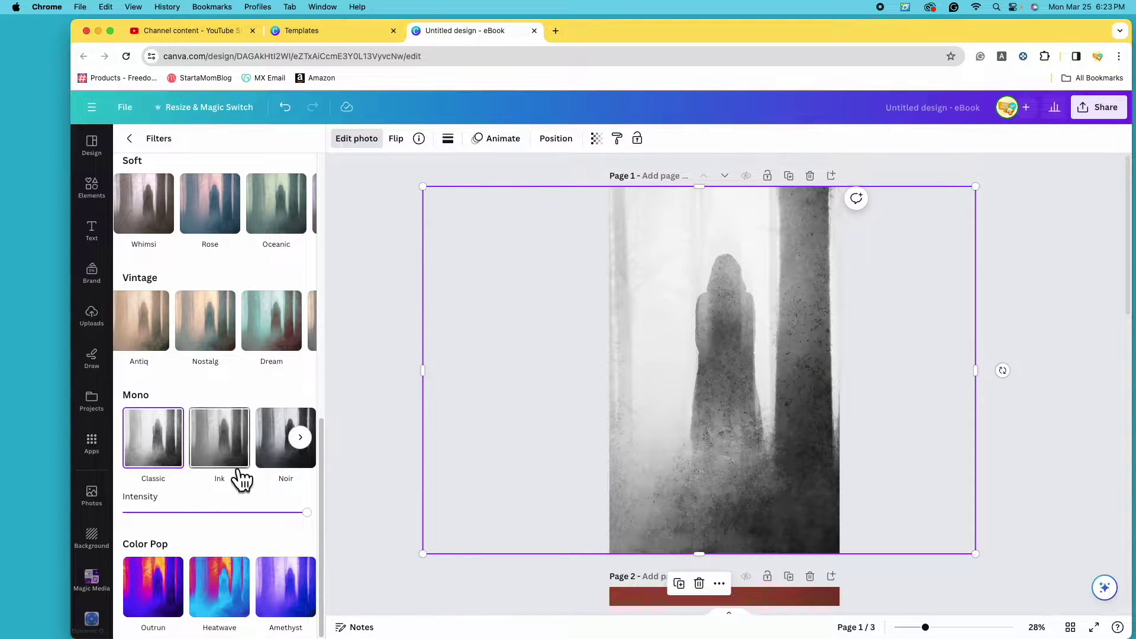
pyautogui.click(295, 460)
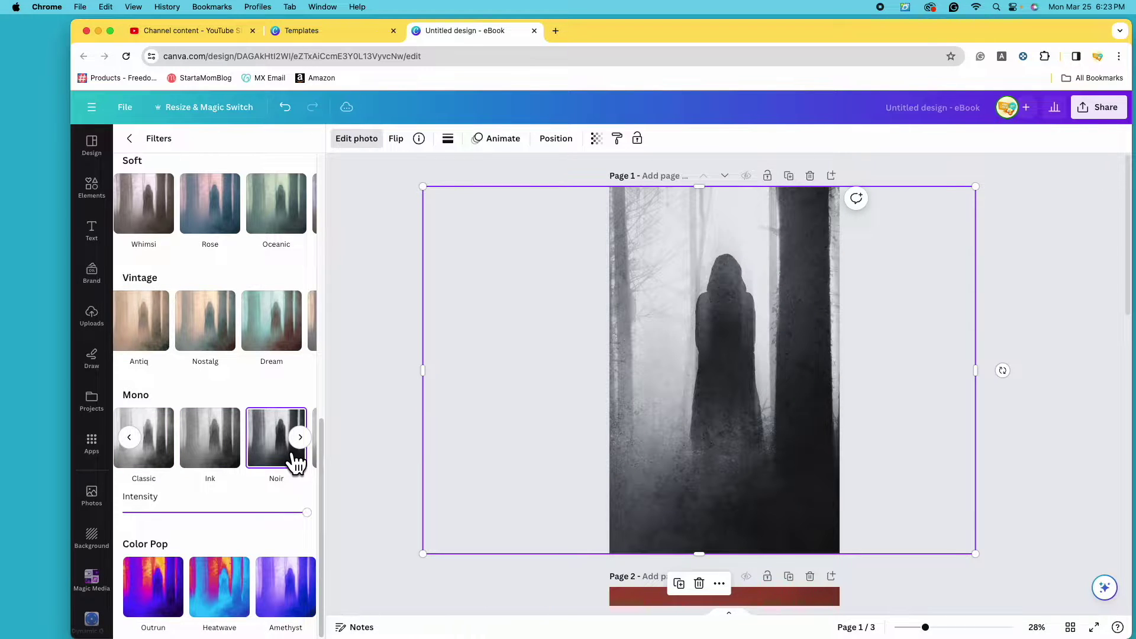
pyautogui.click(295, 460)
pyautogui.click(229, 462)
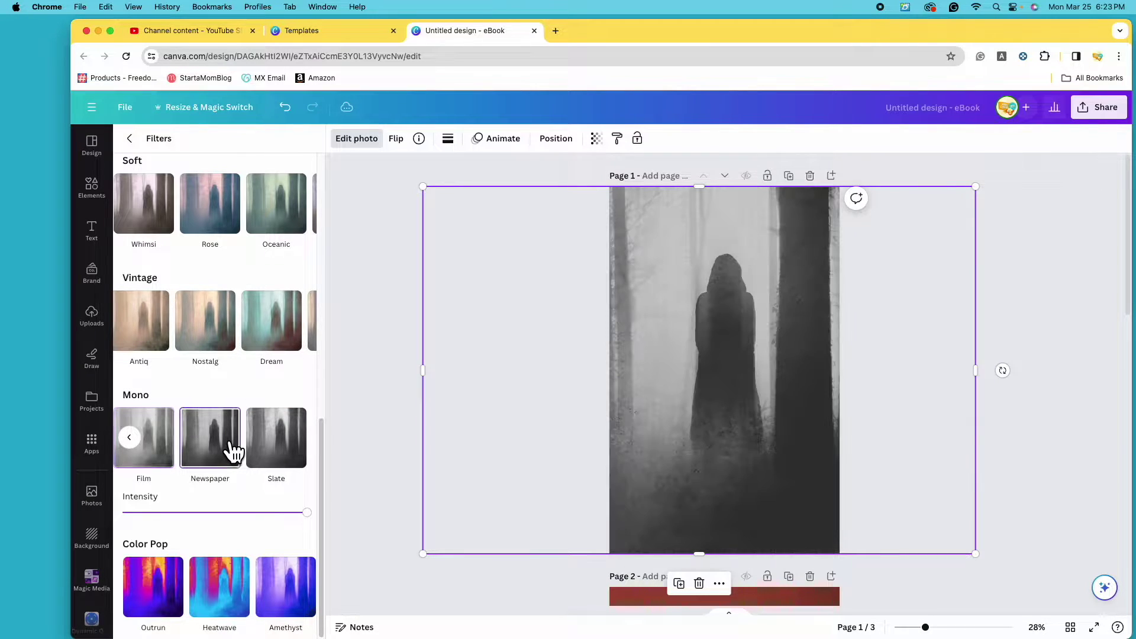
pyautogui.click(292, 462)
pyautogui.hscroll(-2, 249, 473)
pyautogui.click(234, 487)
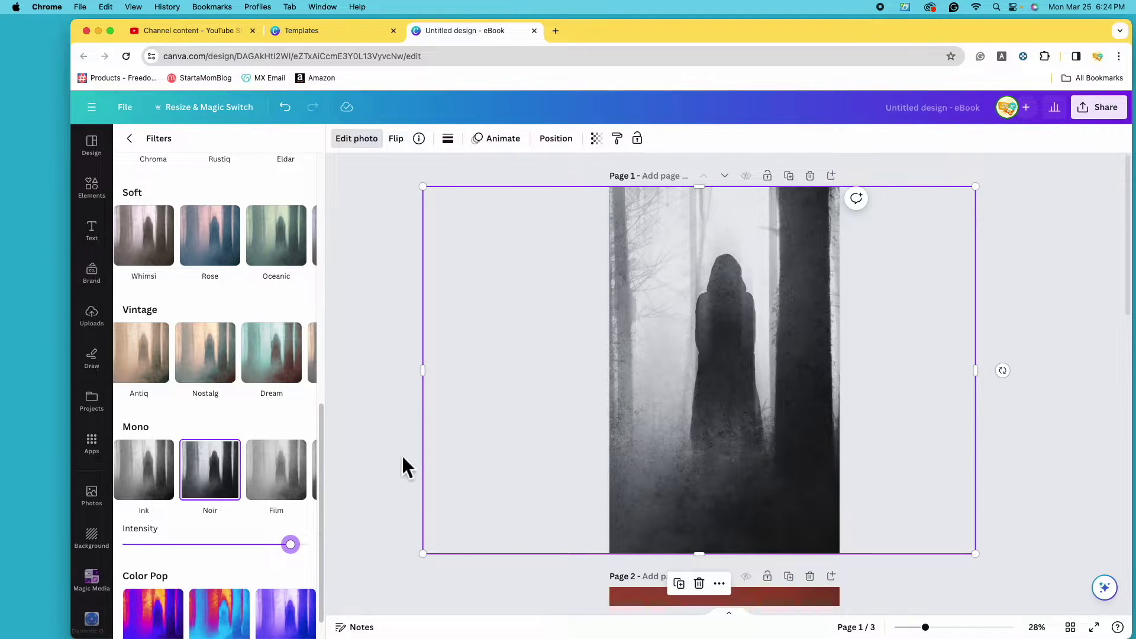
pyautogui.scroll(10, 240, 485)
pyautogui.click(139, 145)
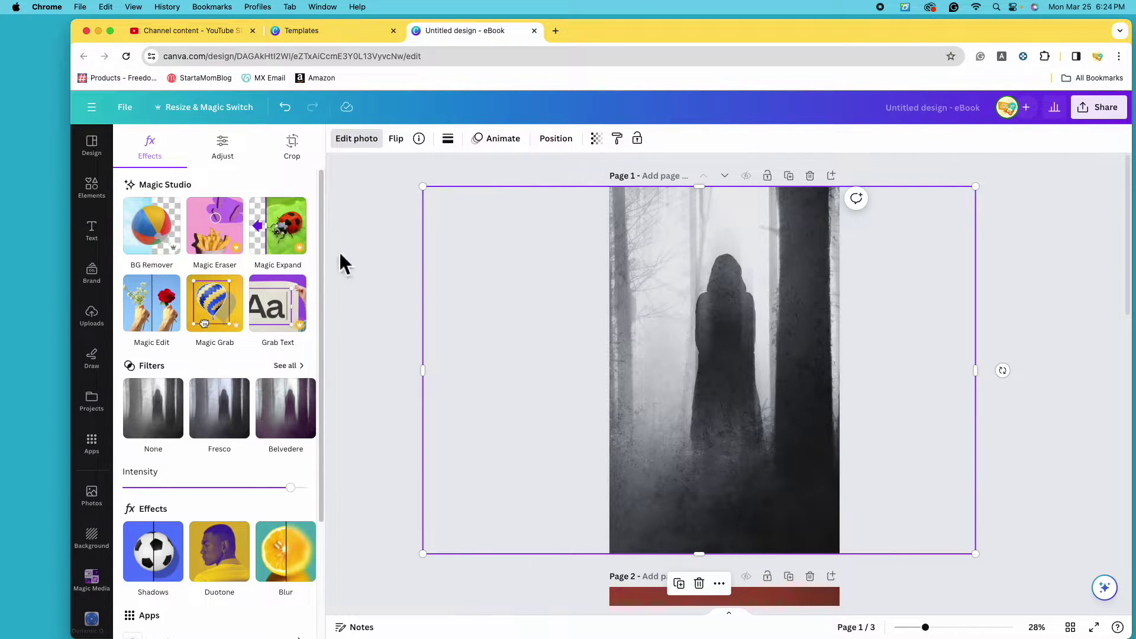
# Nudge the photo's Temperature slider under Adjust, then deselect the photo.
pyautogui.click(239, 165)
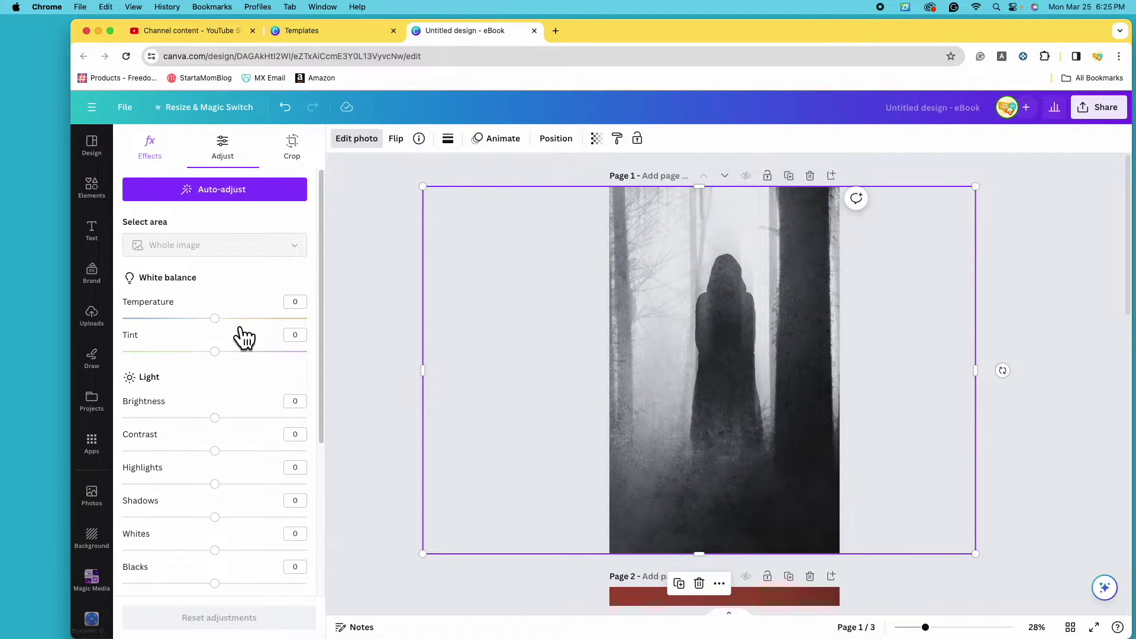
pyautogui.moveTo(231, 336)
pyautogui.mouseDown()
pyautogui.moveTo(177, 334)
pyautogui.moveTo(231, 336)
pyautogui.mouseUp()
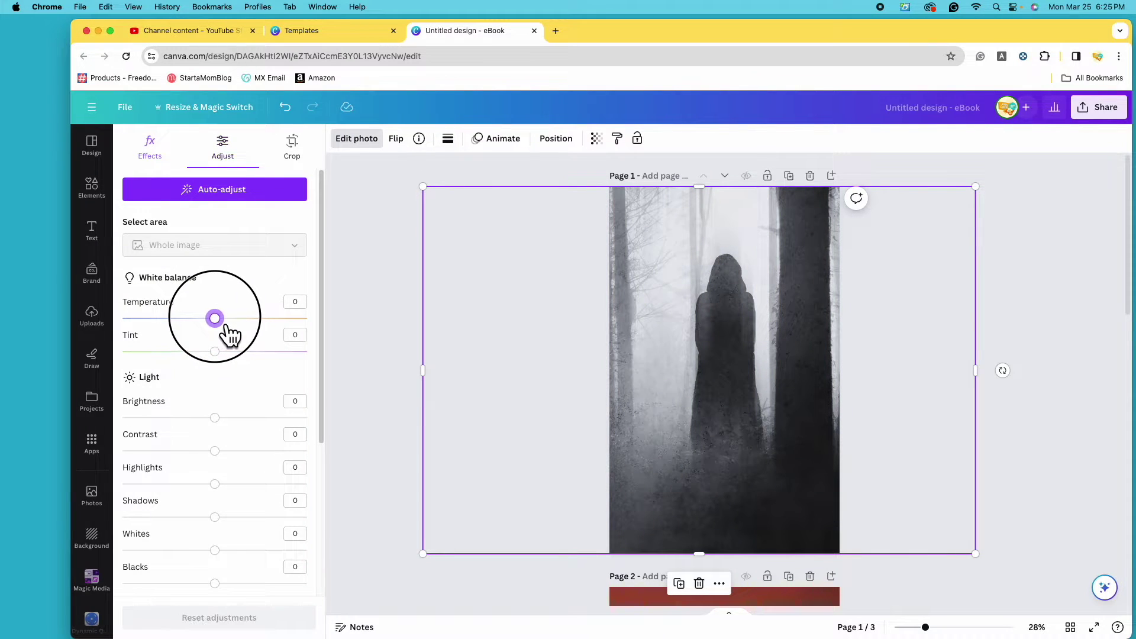
pyautogui.click(872, 431)
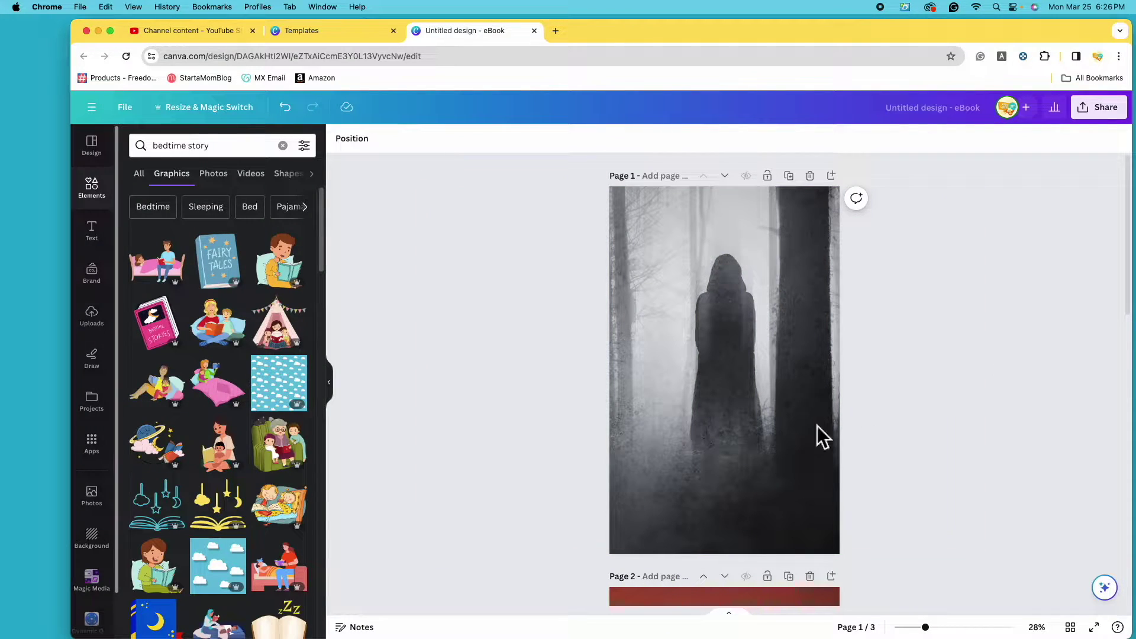
# Scroll through the Text panel's font combinations down to the PROPOSAL preset.
pyautogui.click(106, 247)
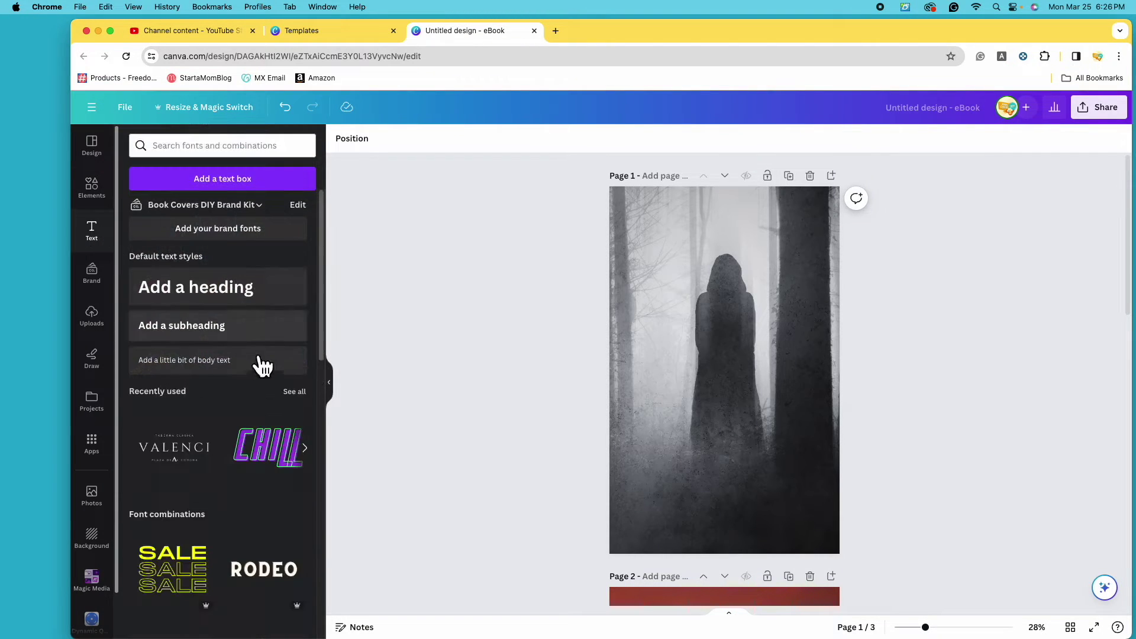
pyautogui.scroll(-2, 303, 455)
pyautogui.scroll(-10, 297, 443)
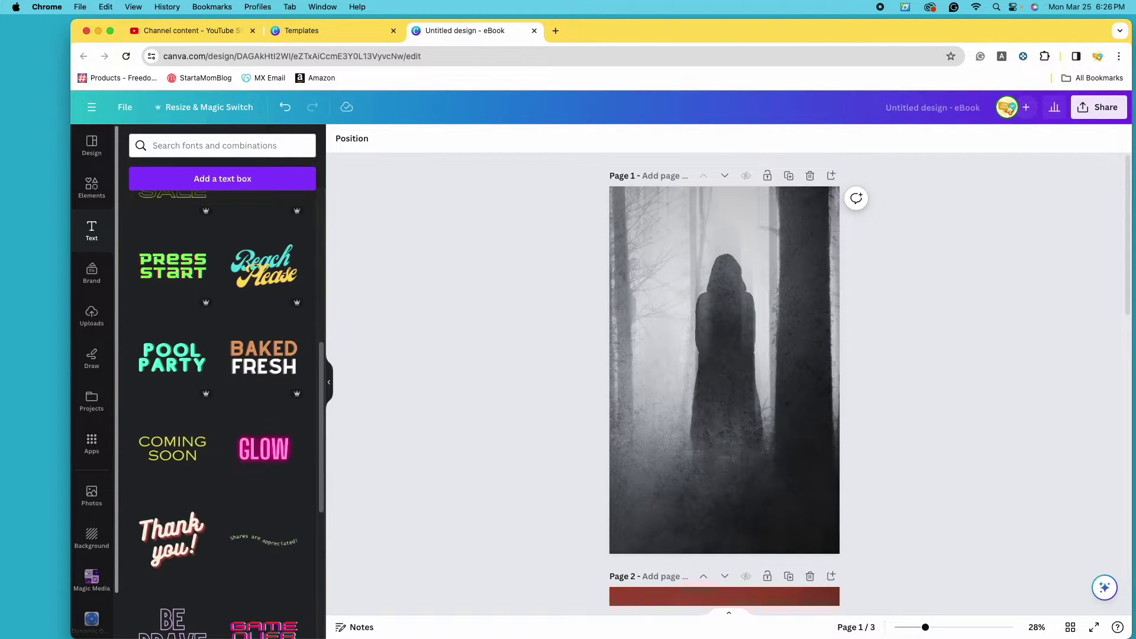
pyautogui.scroll(-3, 309, 459)
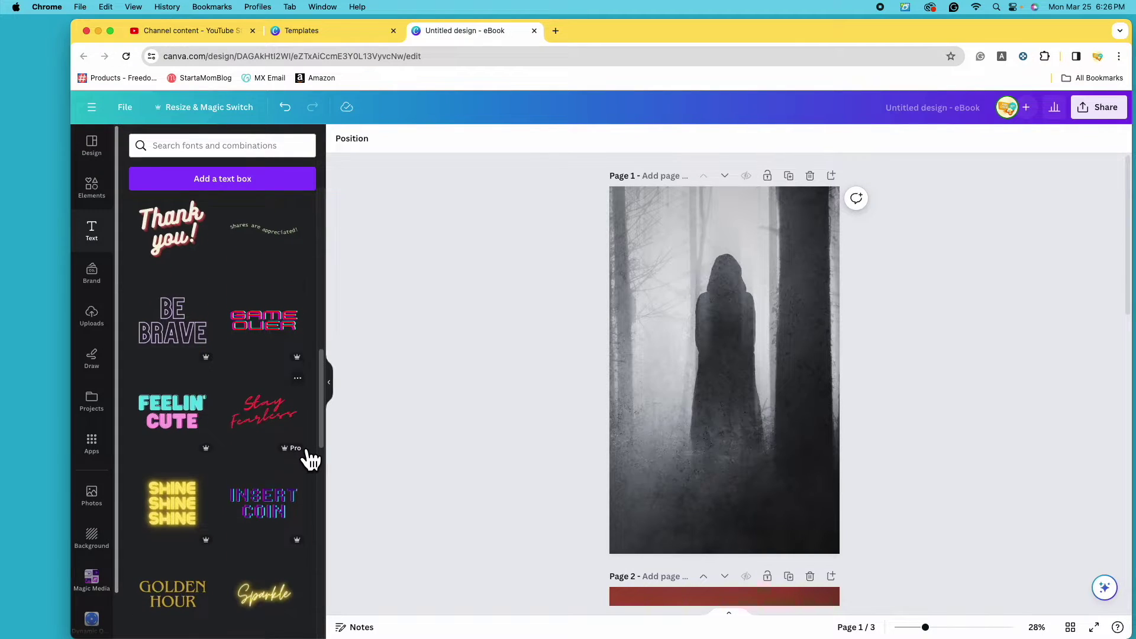
pyautogui.scroll(-6, 267, 445)
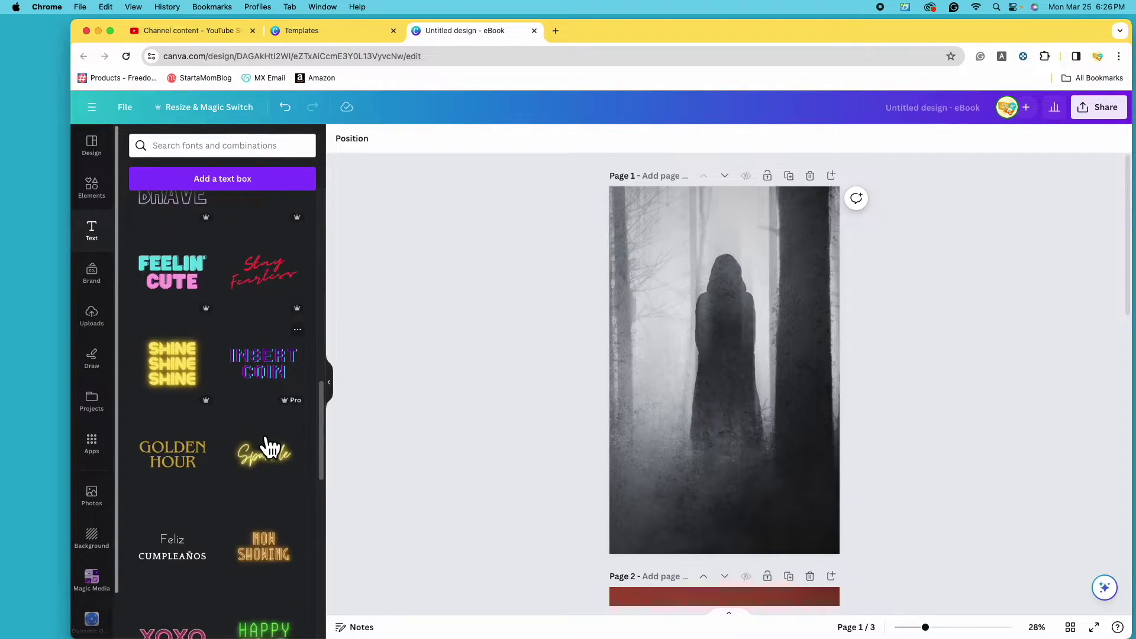
pyautogui.scroll(-12, 269, 450)
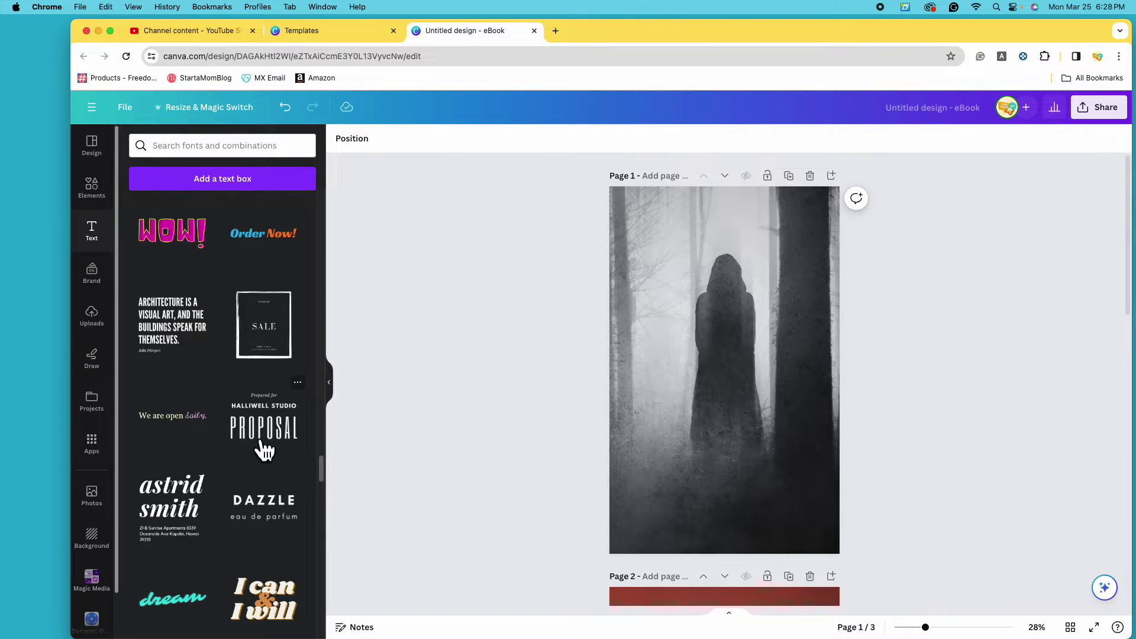
# Add the PROPOSAL combination over the photo, enlarge it, and ungroup its text lines.
pyautogui.click(294, 442)
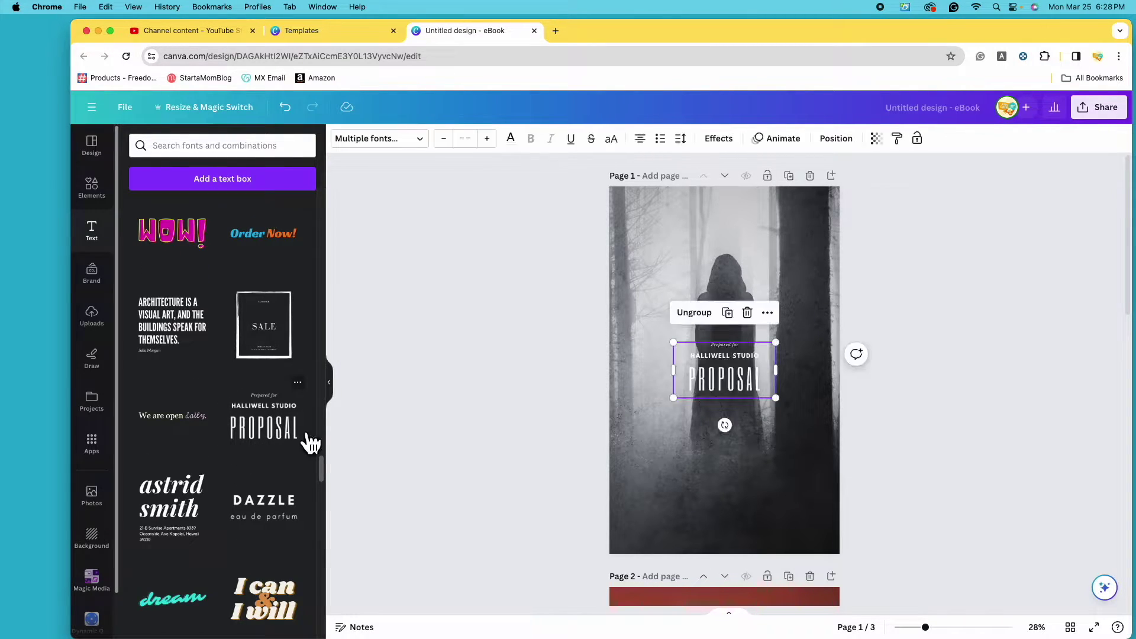
pyautogui.moveTo(791, 406); pyautogui.dragTo(825, 507)
pyautogui.moveTo(653, 503); pyautogui.dragTo(626, 517)
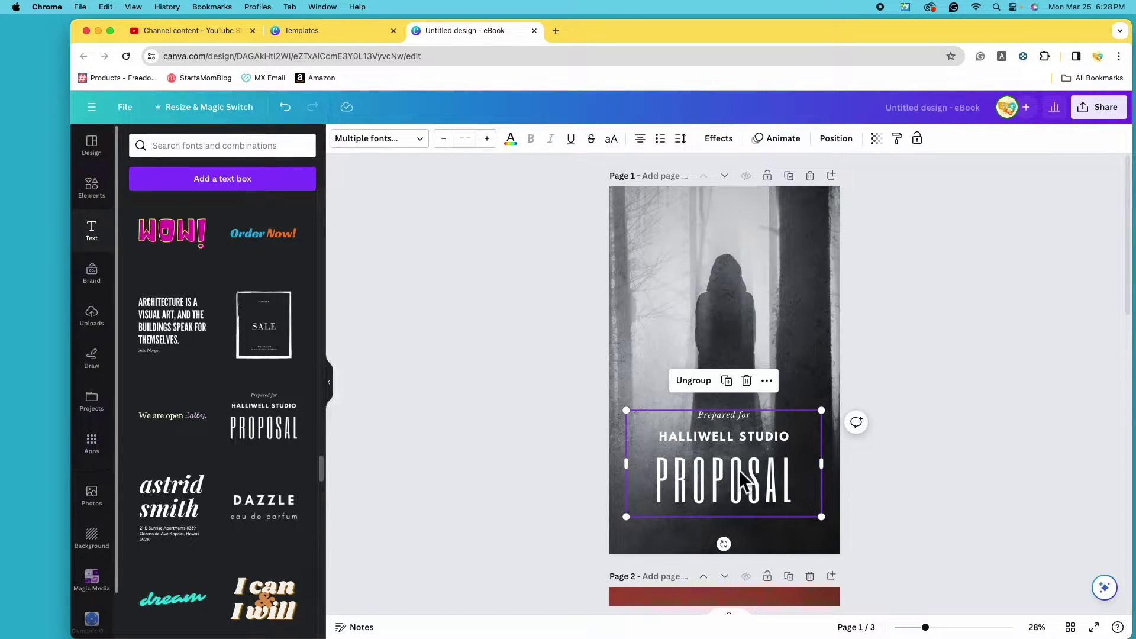
pyautogui.click(739, 470)
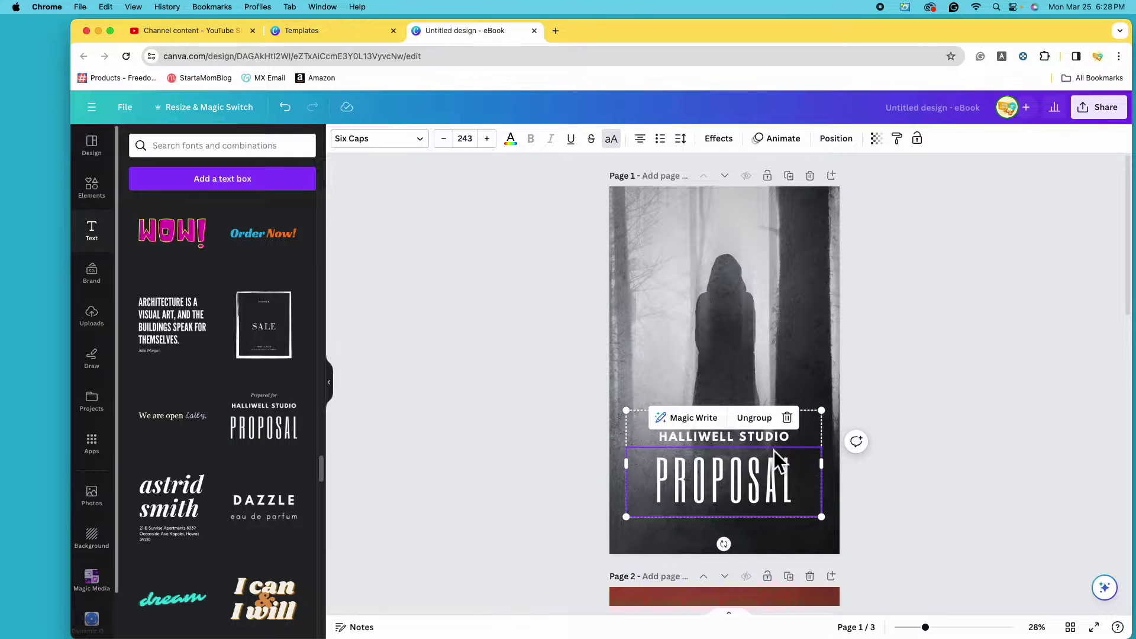
pyautogui.click(964, 467)
pyautogui.click(750, 464)
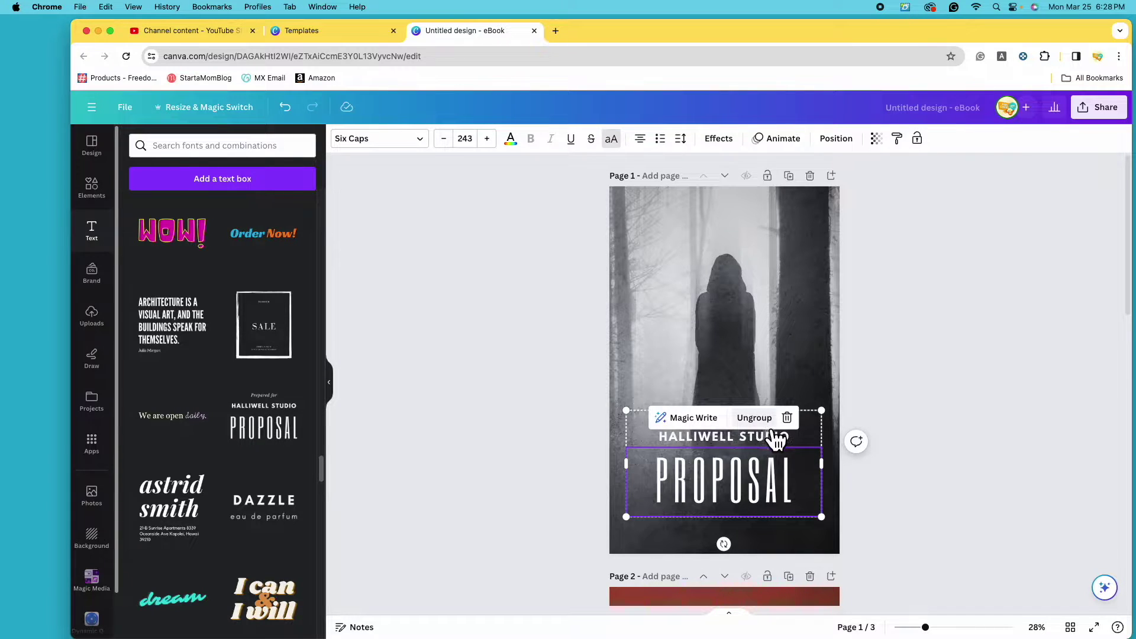
pyautogui.click(756, 418)
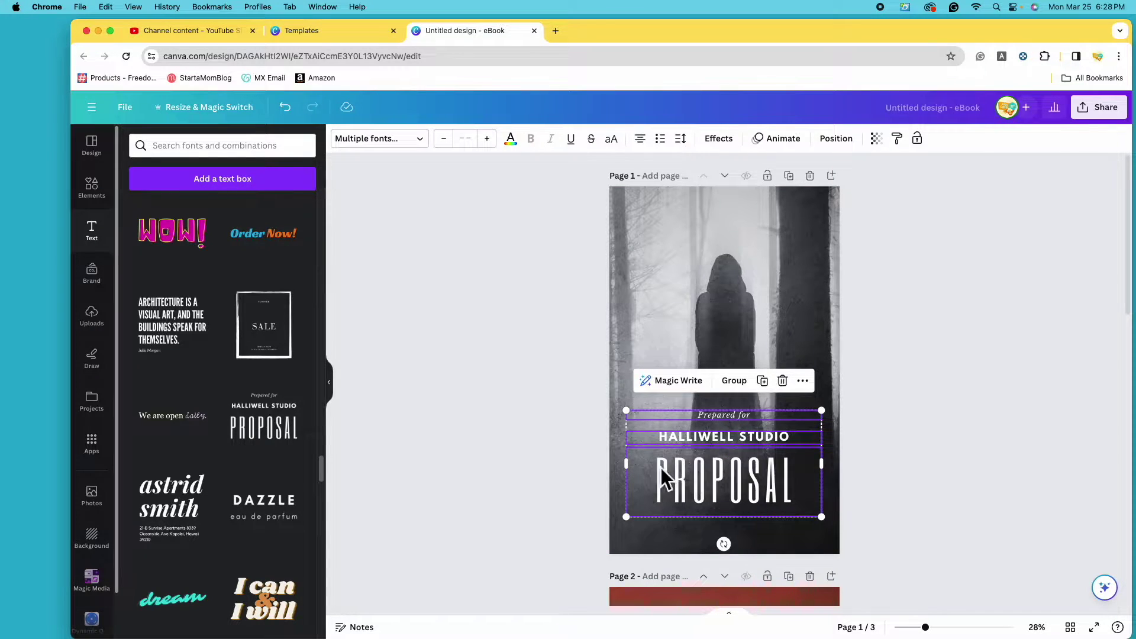
pyautogui.click(974, 410)
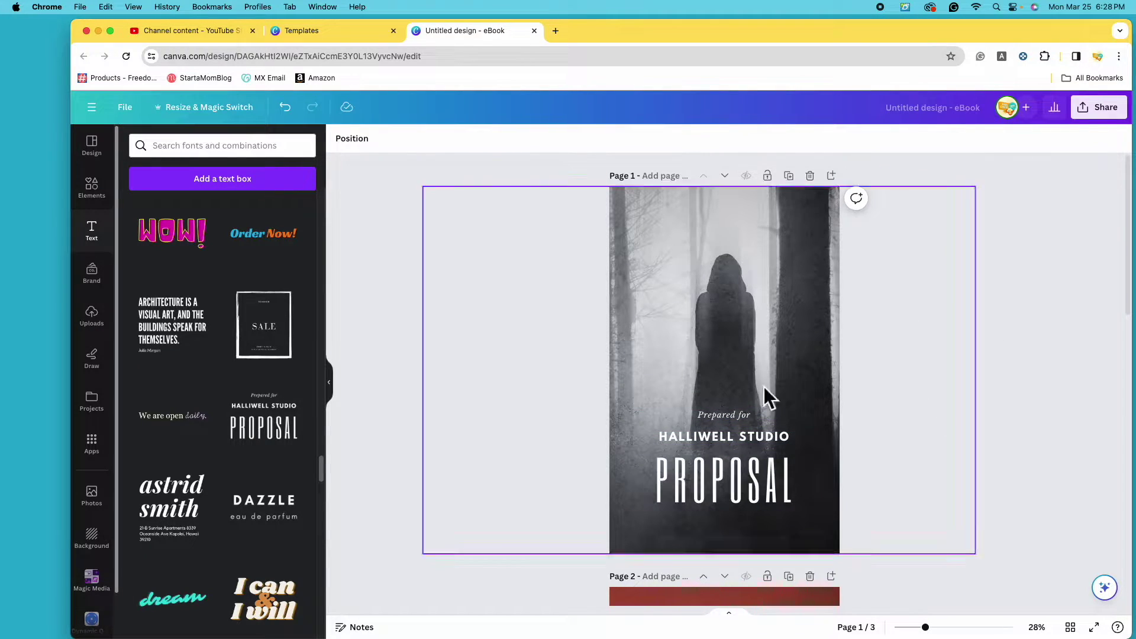
pyautogui.moveTo(732, 478); pyautogui.dragTo(732, 501)
# Delete the 'Prepared for' and HALLIWELL STUDIO lines and nudge PROPOSAL up, centred.
pyautogui.click(734, 417)
pyautogui.moveTo(736, 417); pyautogui.dragTo(734, 360)
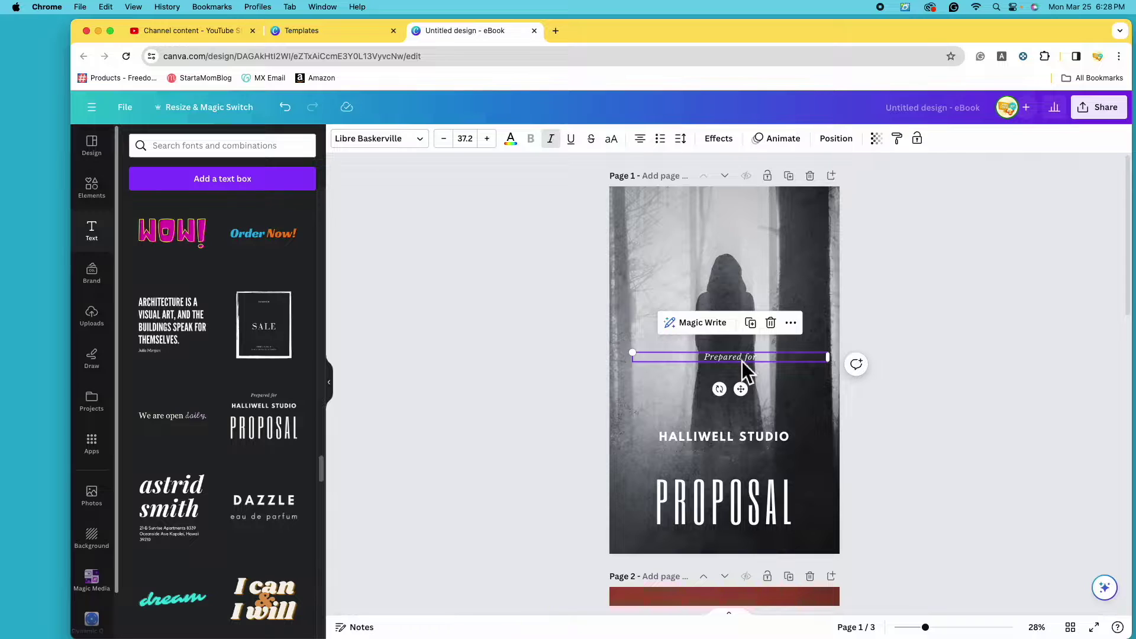
pyautogui.click(771, 323)
pyautogui.click(742, 441)
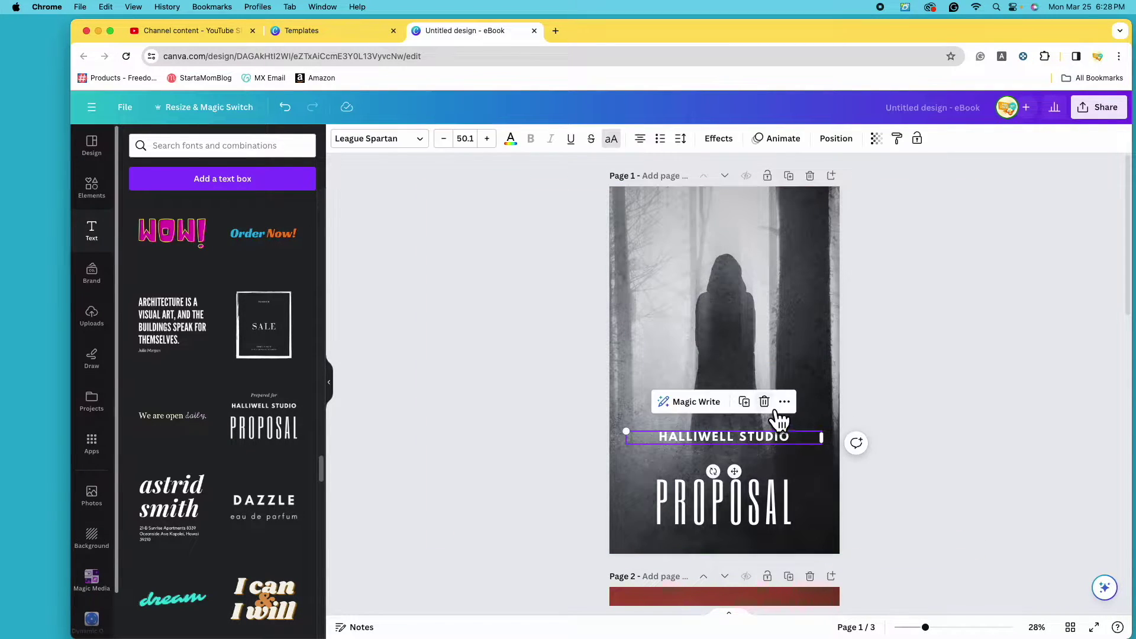
pyautogui.click(773, 407)
pyautogui.click(745, 520)
pyautogui.moveTo(744, 520); pyautogui.dragTo(745, 484)
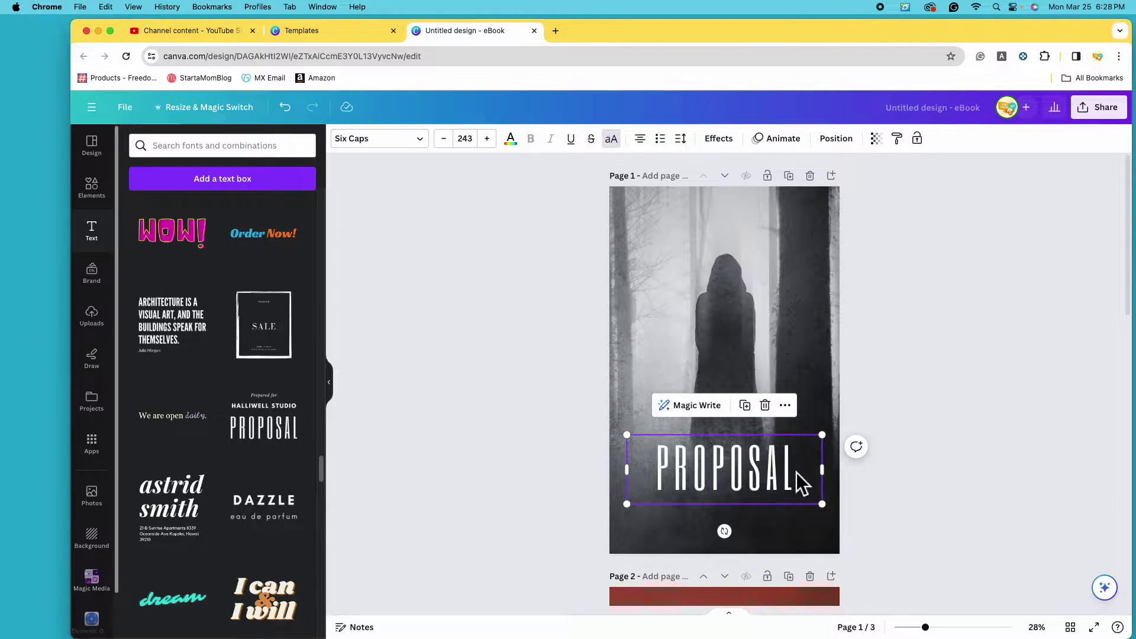
# Retype the PROPOSAL title as SPOOKY and move it lower.
pyautogui.doubleClick(793, 469)
pyautogui.write('SPOOKY')
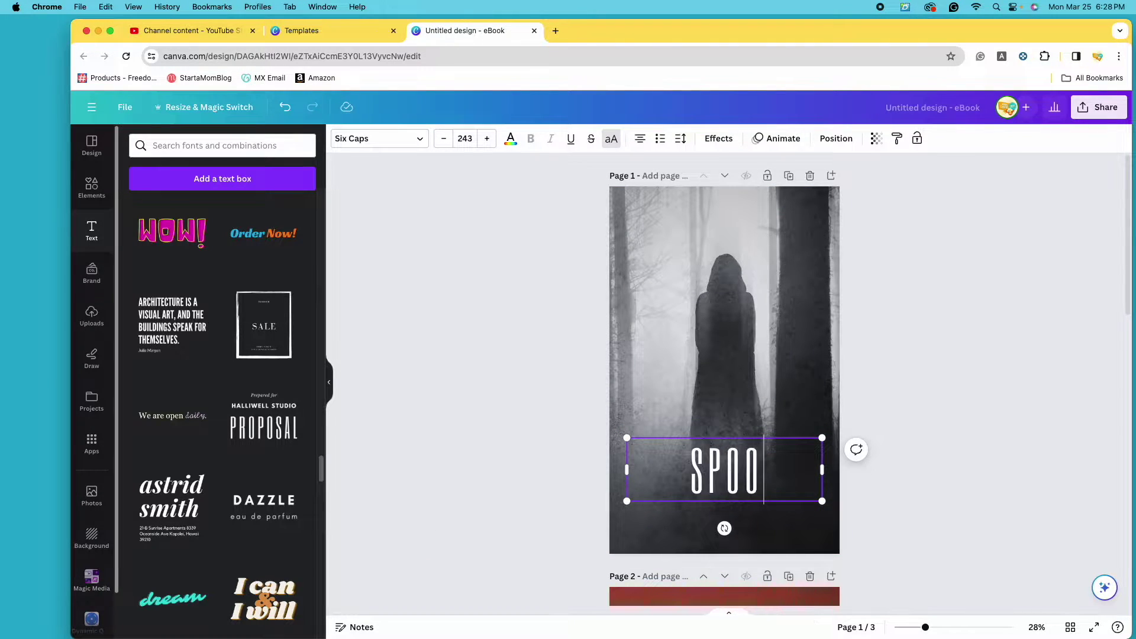
pyautogui.moveTo(751, 483); pyautogui.dragTo(750, 513)
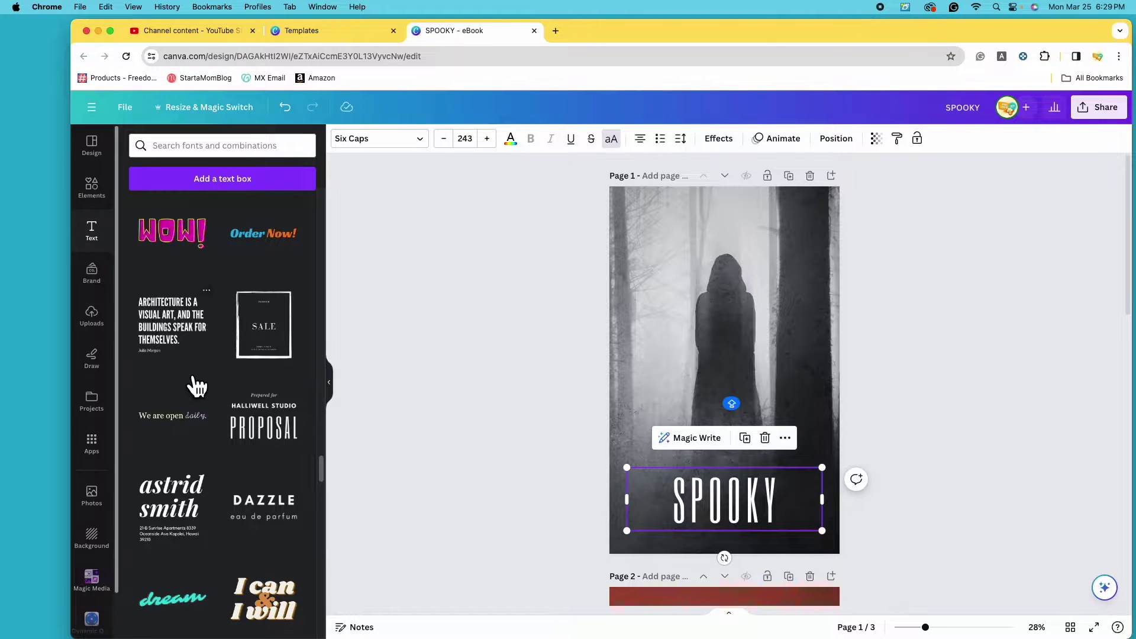
# Delete the SPOOKY text and scroll the Text panel back to the top.
pyautogui.scroll(5, 190, 386)
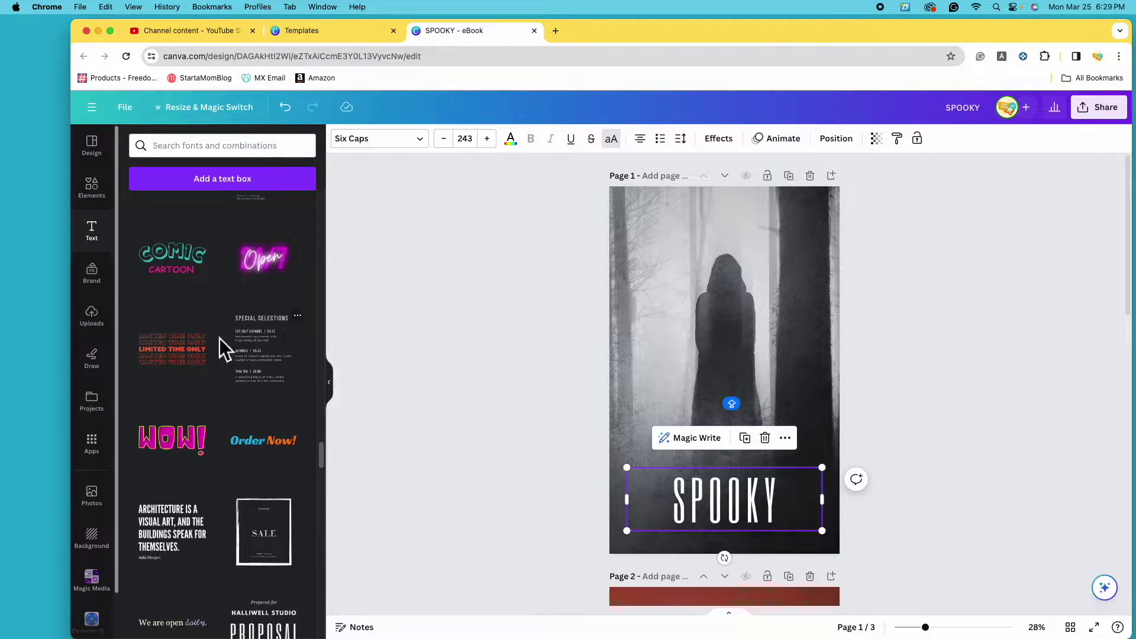
pyautogui.scroll(1, 231, 355)
pyautogui.scroll(6, 247, 325)
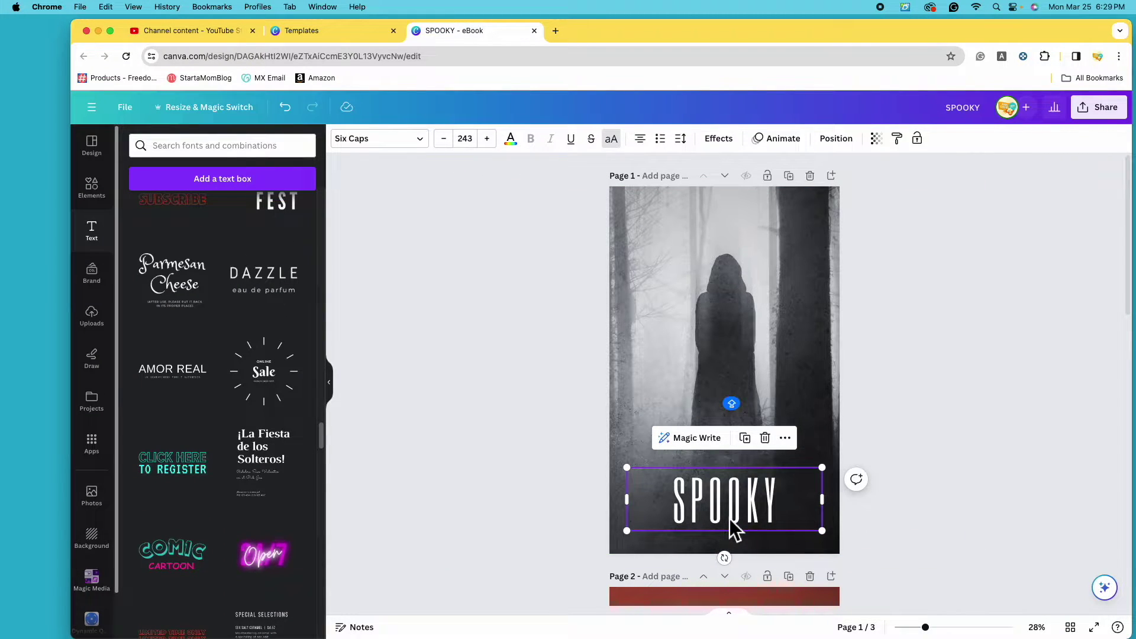
pyautogui.click(782, 449)
pyautogui.scroll(10, 261, 450)
pyautogui.scroll(15, 268, 456)
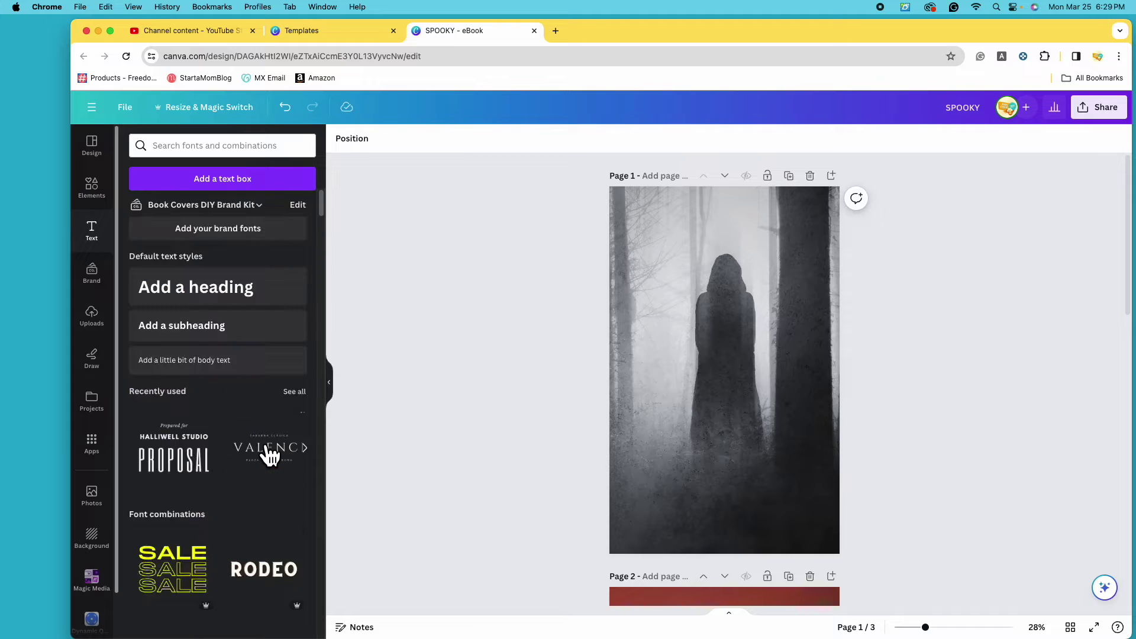
# Add an 'Add a heading' text and move it near the bottom of page 1.
pyautogui.click(235, 306)
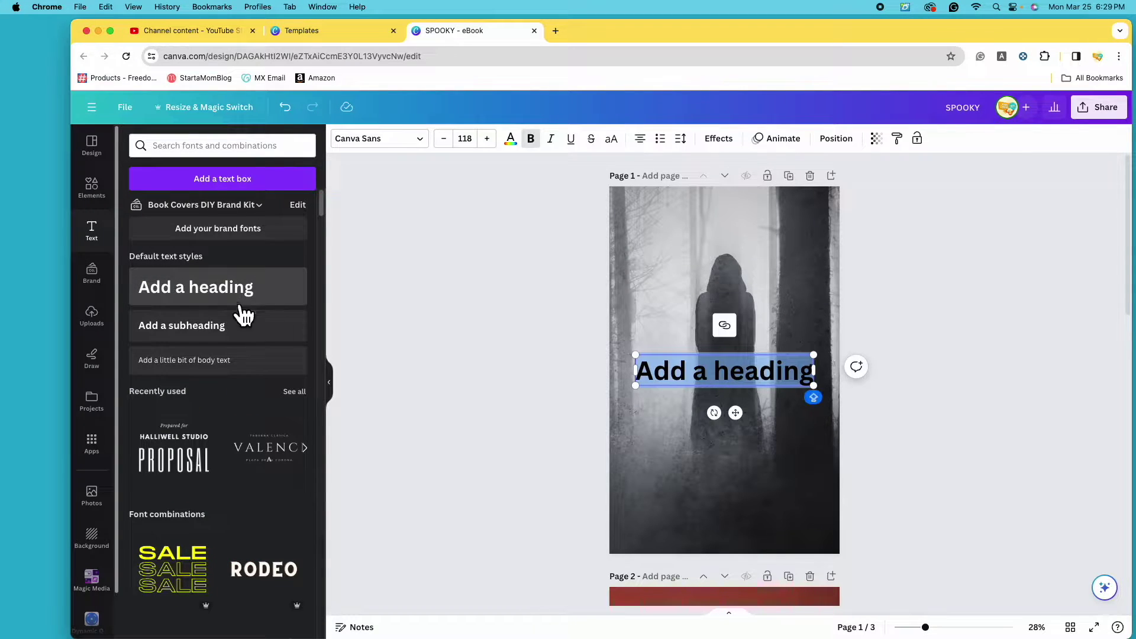
pyautogui.click(774, 374)
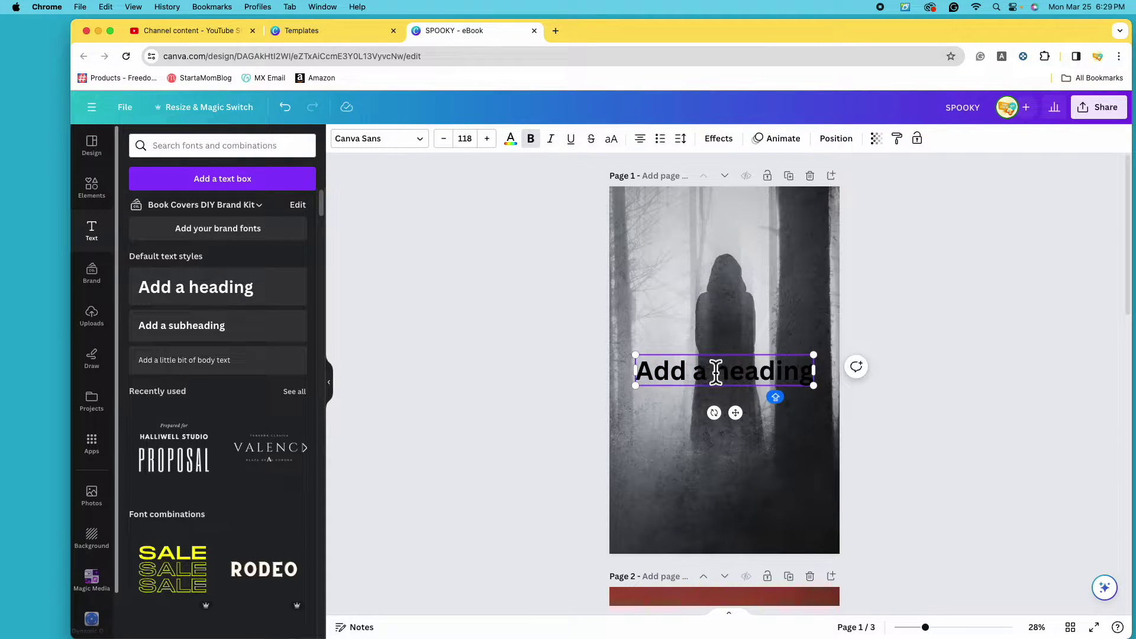
pyautogui.click(768, 372)
pyautogui.press('capslock')
pyautogui.click(1024, 400)
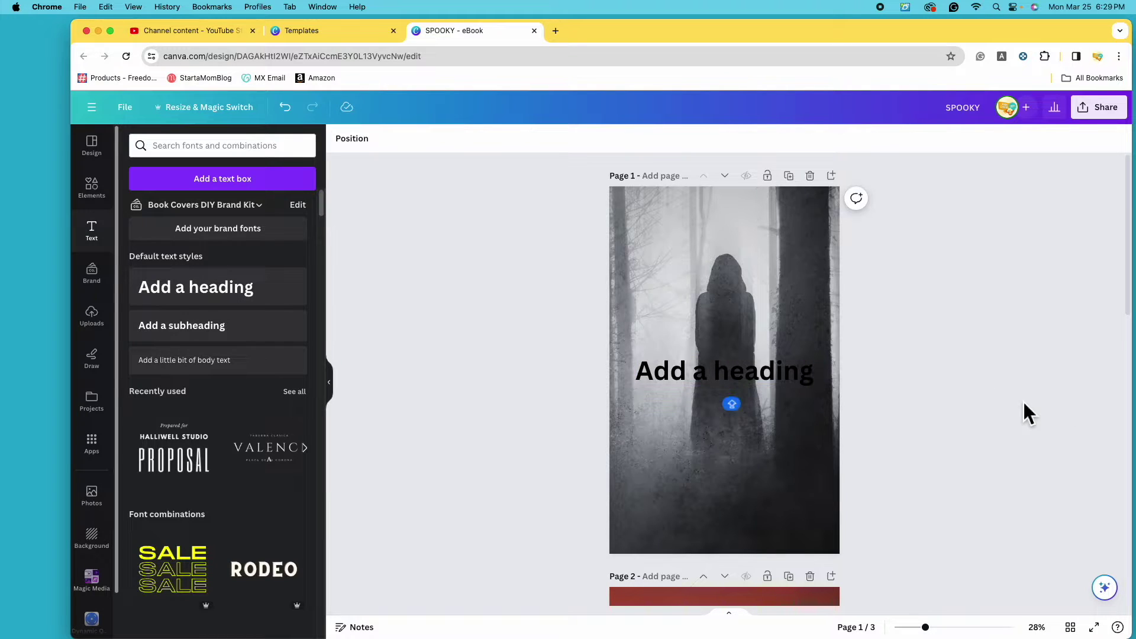
pyautogui.click(744, 374)
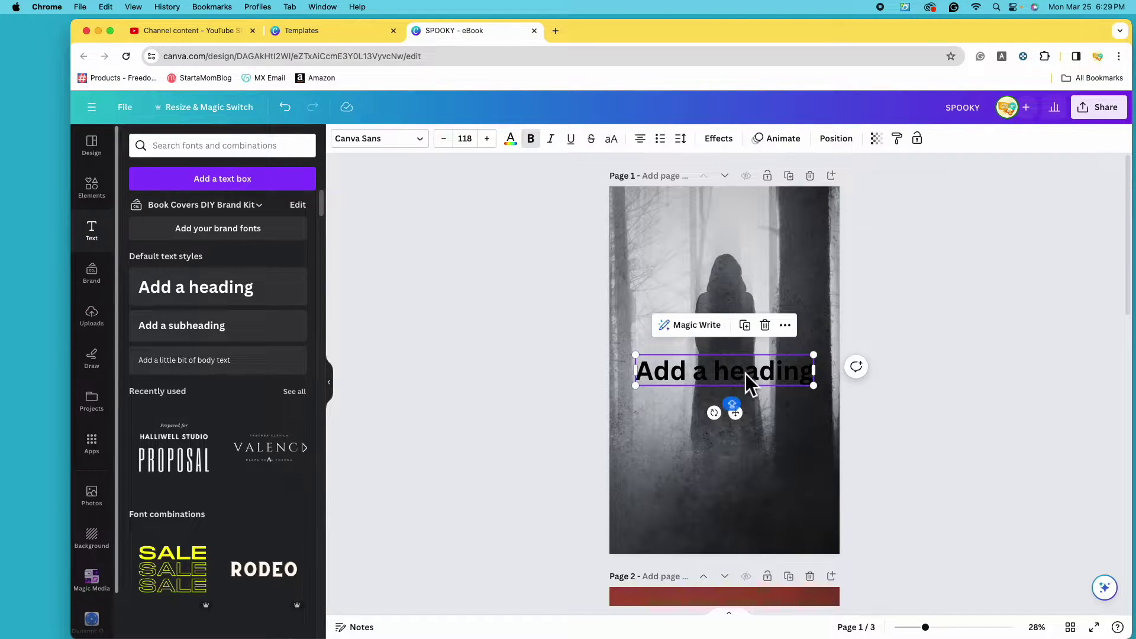
pyautogui.moveTo(746, 374); pyautogui.dragTo(749, 486)
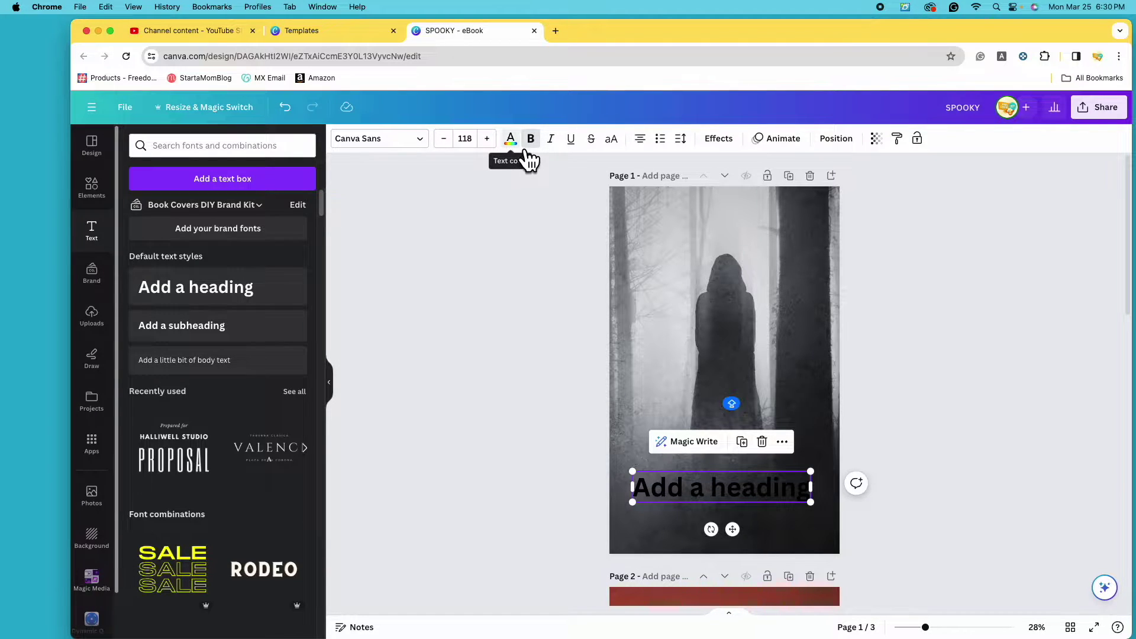
# Try hot pink, turquoise and red, then colour the heading light grey #DCDCDC.
pyautogui.click(524, 148)
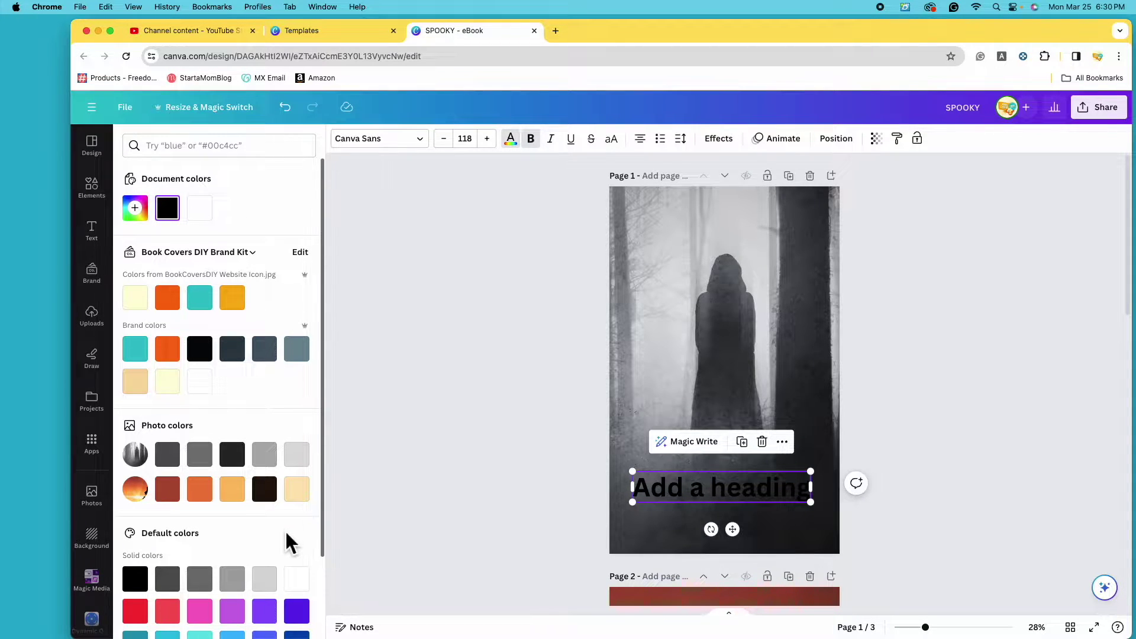
pyautogui.scroll(-3, 285, 529)
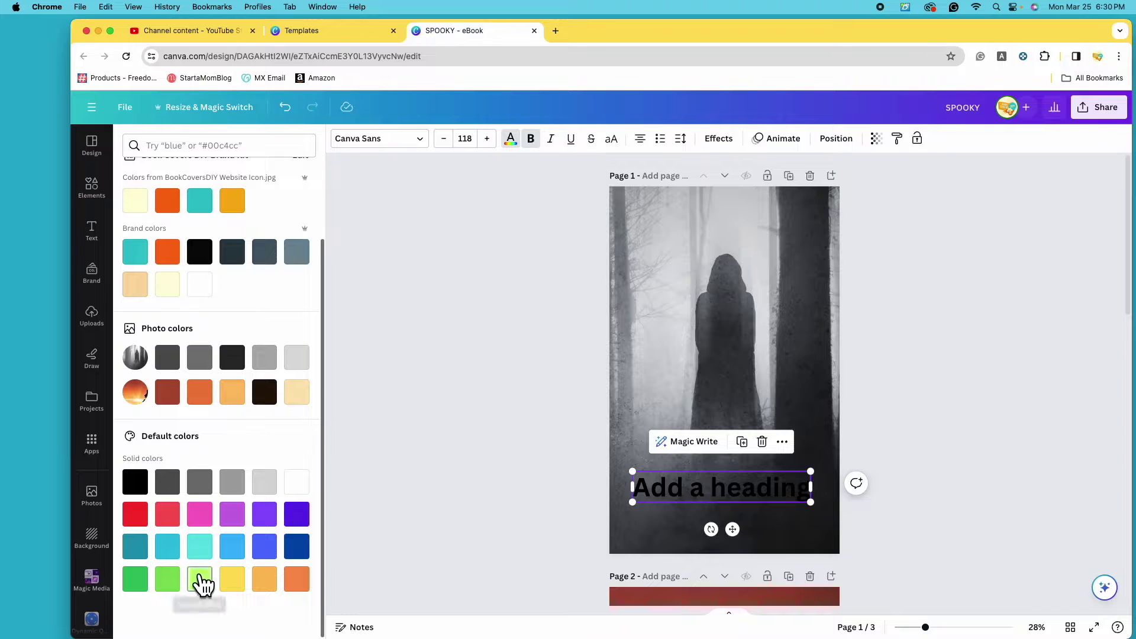
pyautogui.click(201, 517)
pyautogui.click(199, 547)
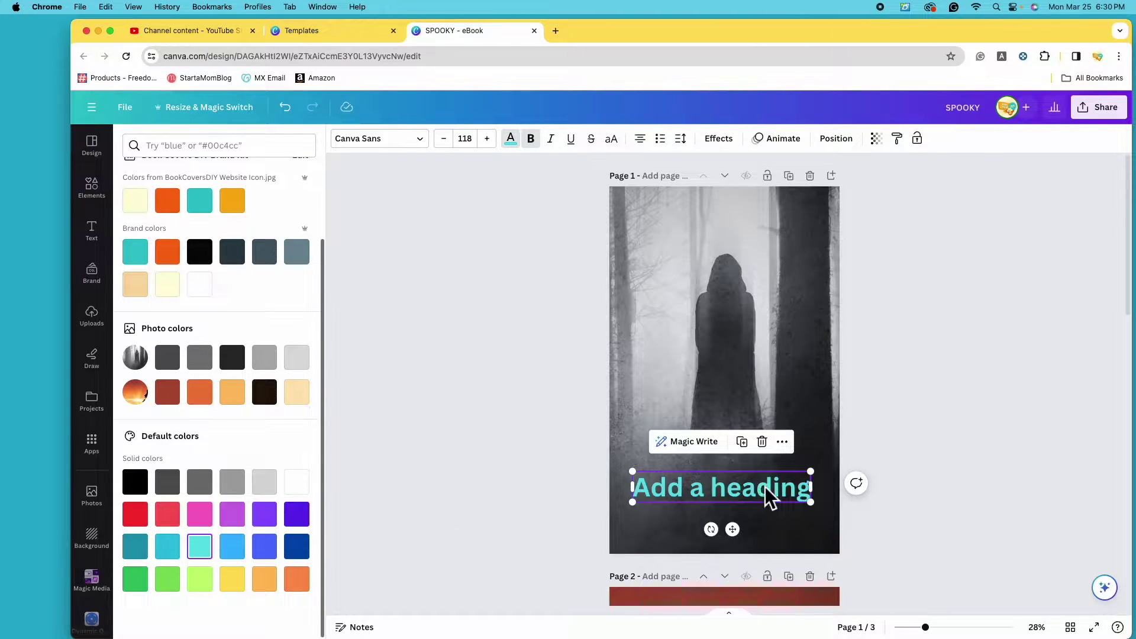
pyautogui.click(137, 514)
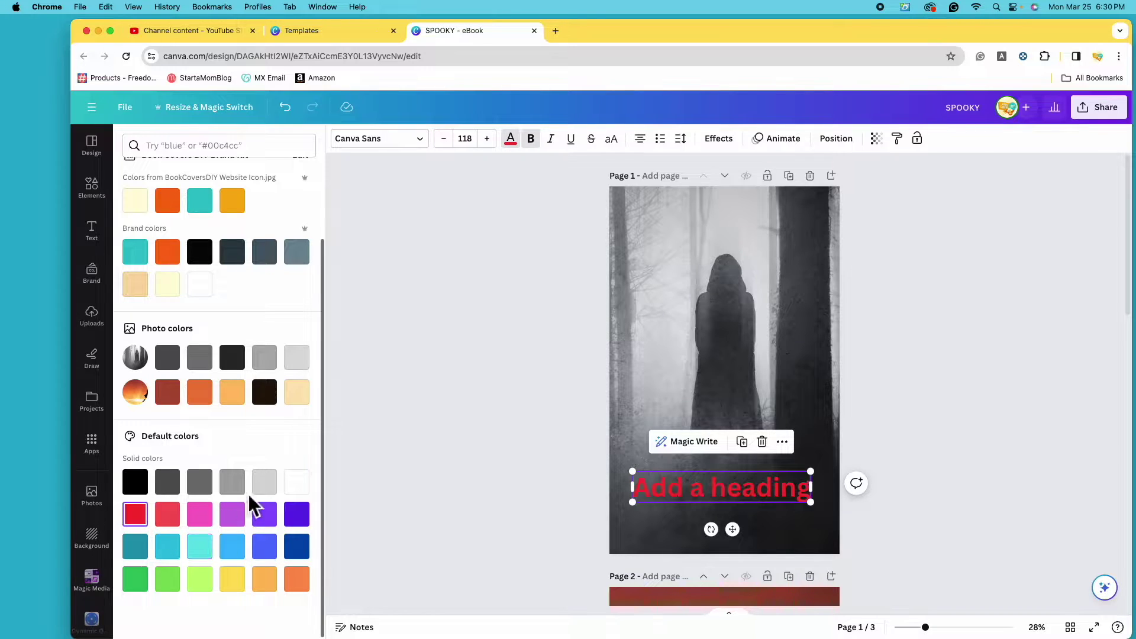
pyautogui.scroll(3, 217, 537)
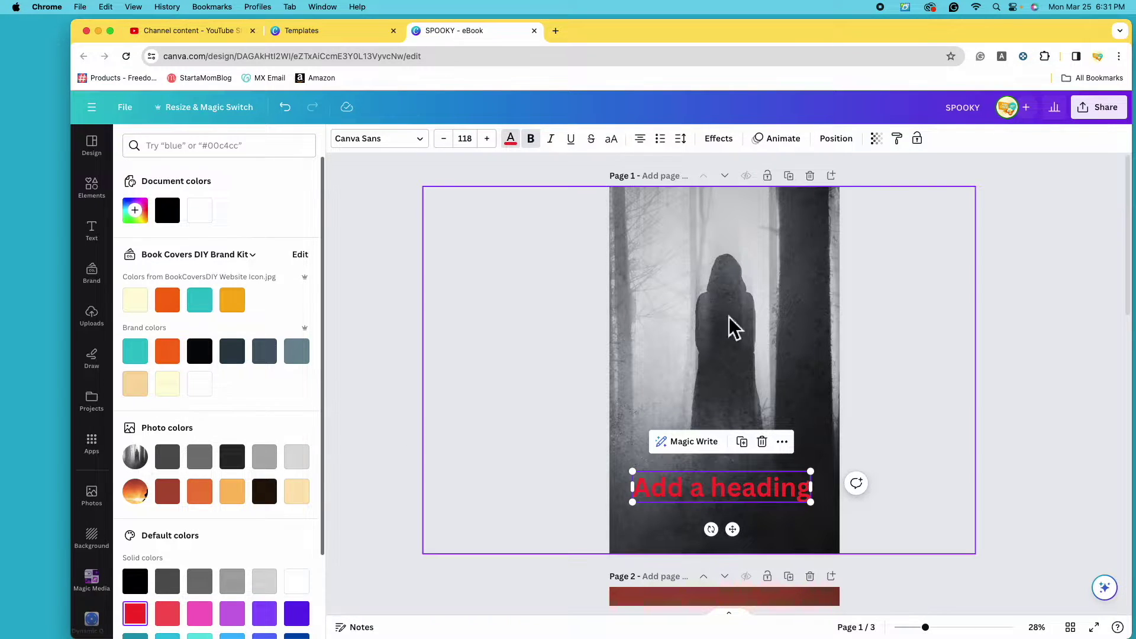
pyautogui.click(302, 463)
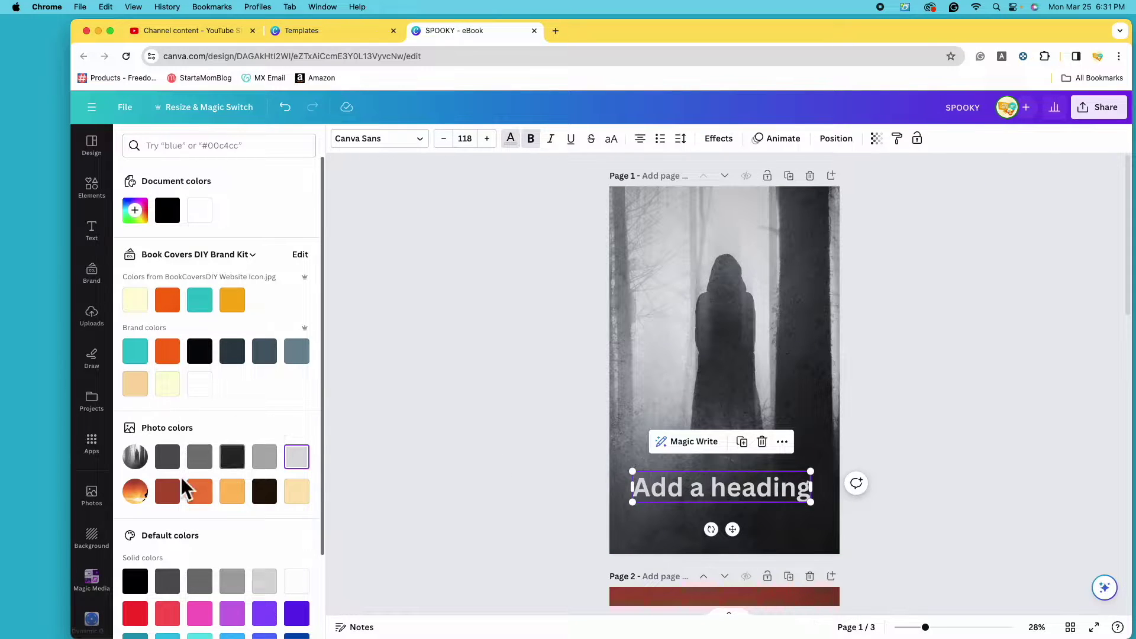
pyautogui.scroll(-5, 530, 465)
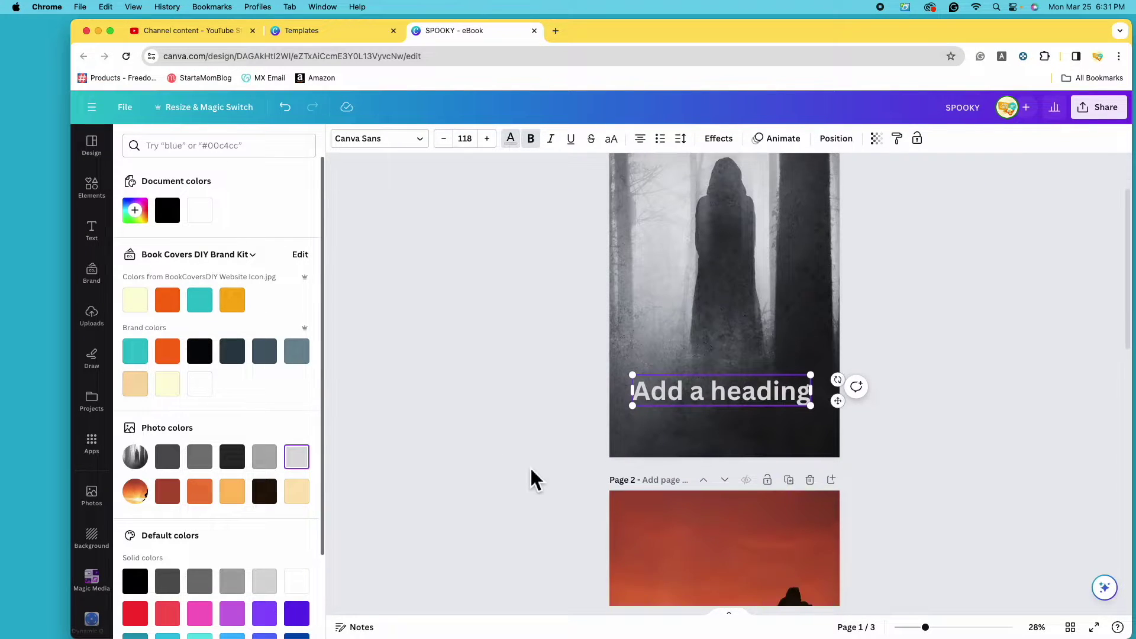
pyautogui.scroll(5, 568, 486)
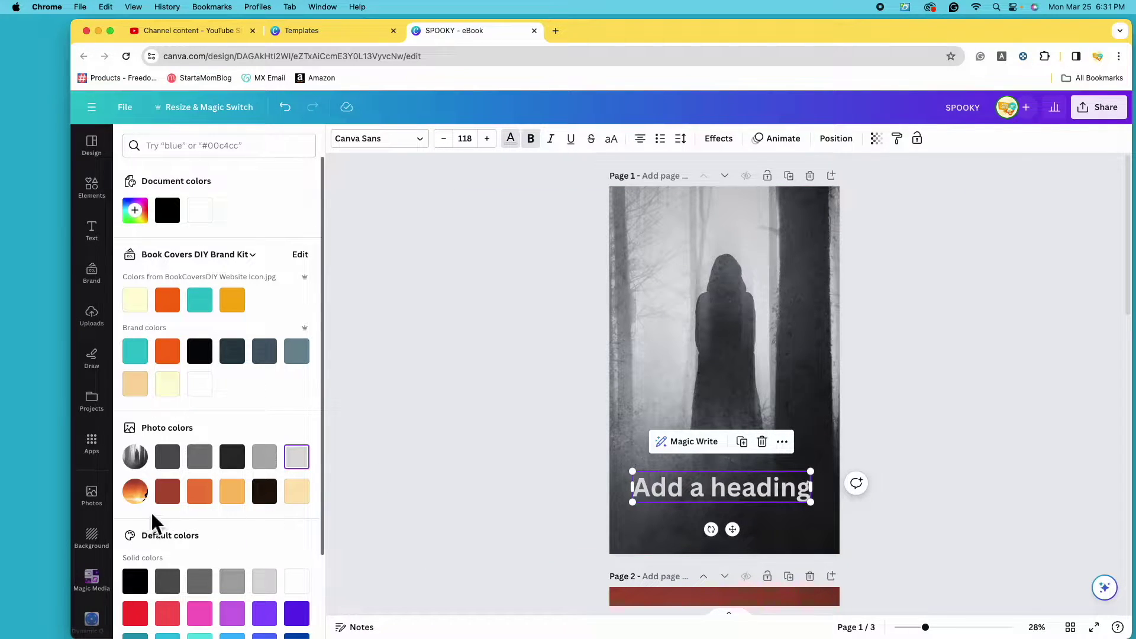
pyautogui.scroll(-5, 613, 522)
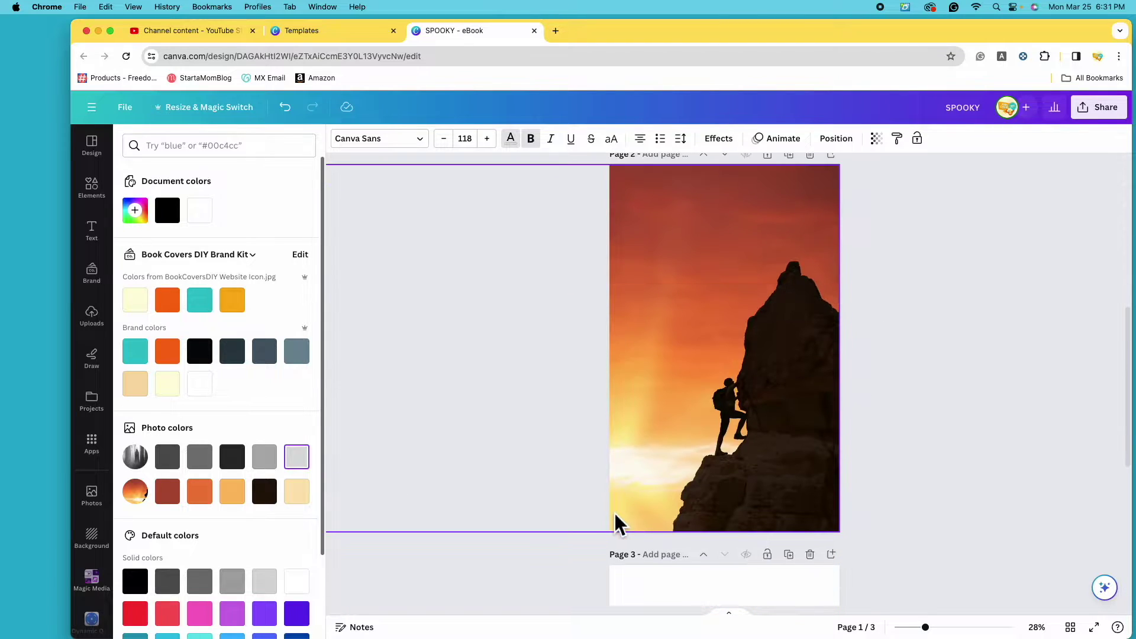
pyautogui.scroll(5, 616, 490)
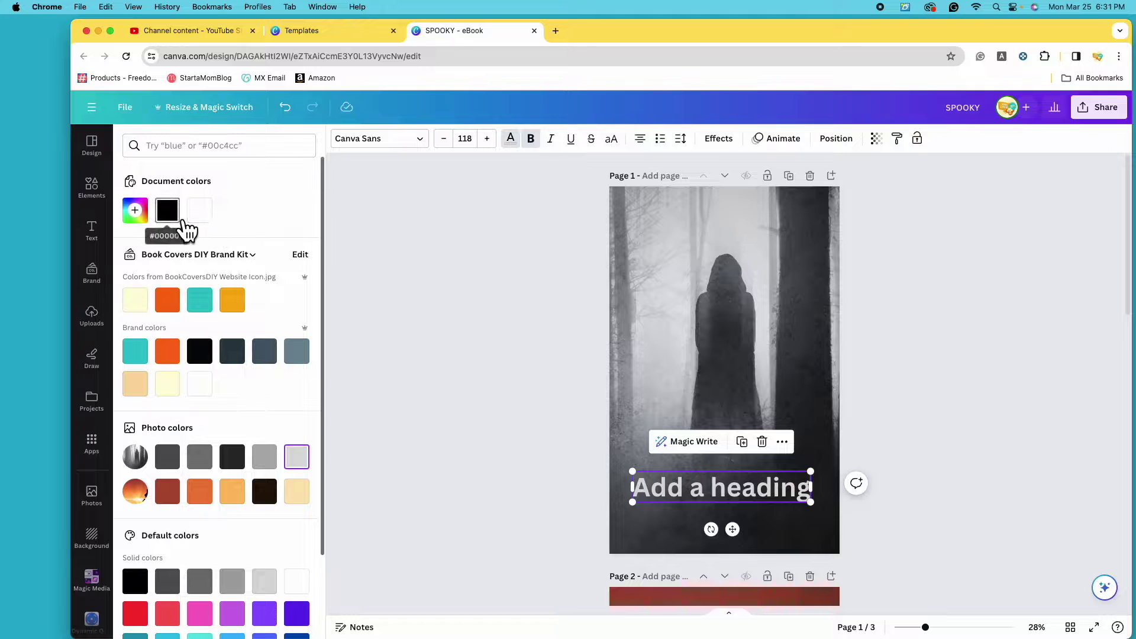
pyautogui.click(146, 225)
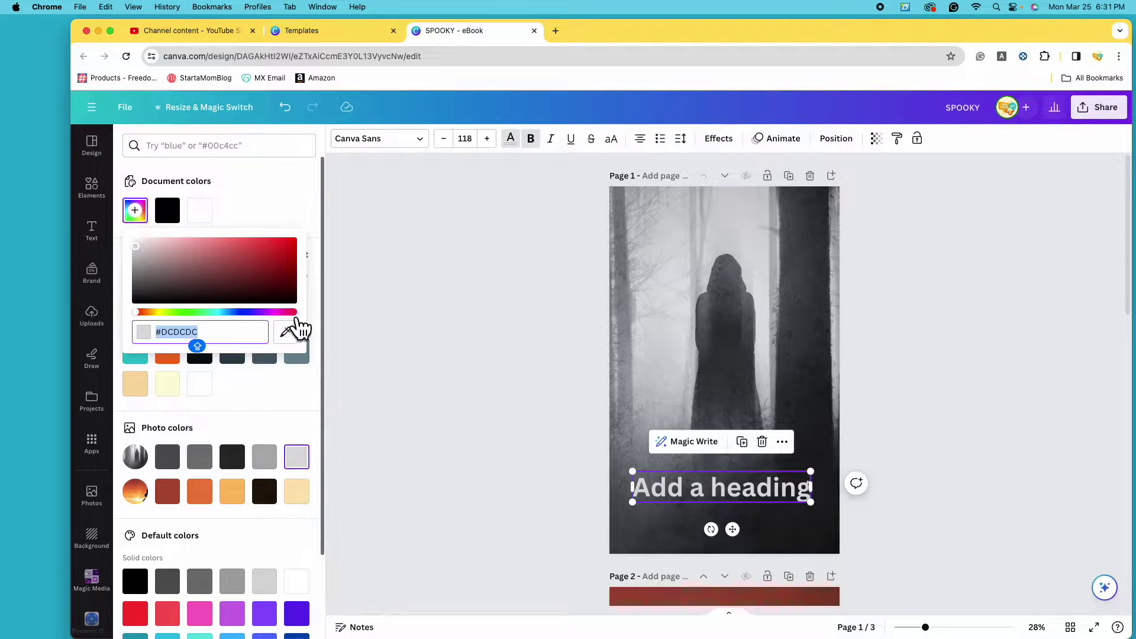
# Shift the heading's custom colour toward a light muted green.
pyautogui.moveTo(149, 319); pyautogui.dragTo(207, 321)
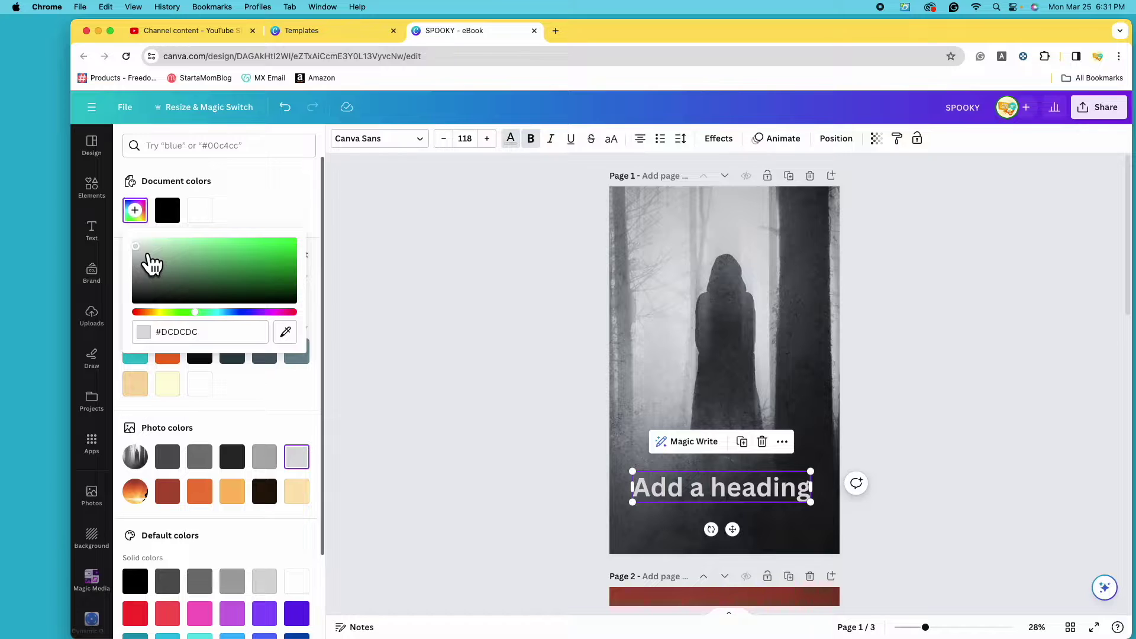
pyautogui.moveTo(149, 255)
pyautogui.mouseDown()
pyautogui.moveTo(154, 241)
pyautogui.moveTo(175, 272)
pyautogui.mouseUp()
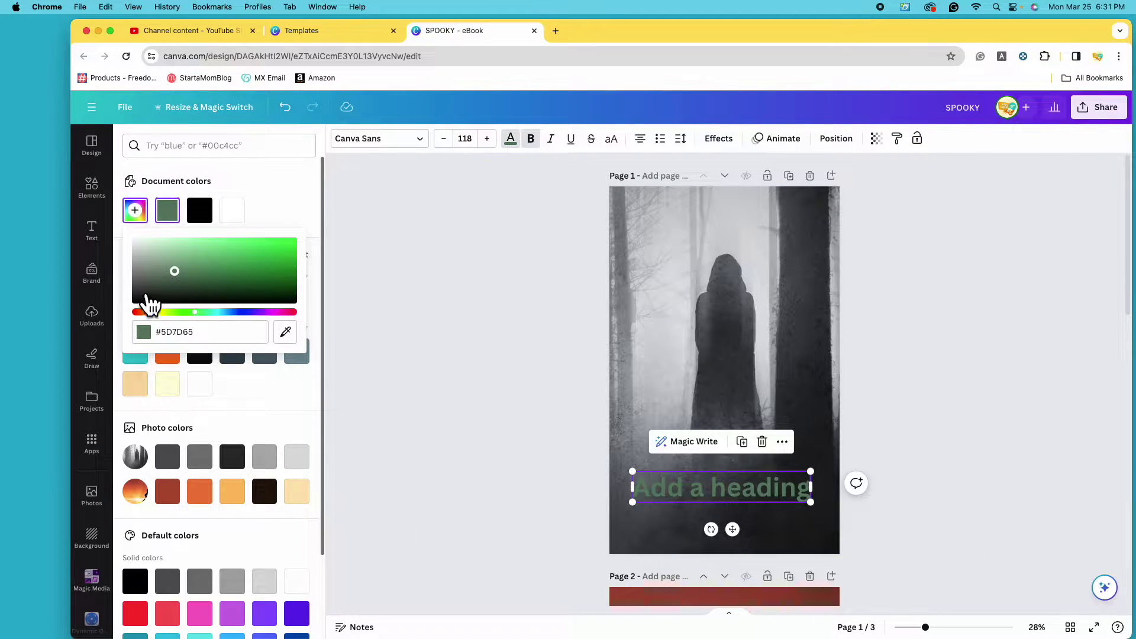
pyautogui.moveTo(178, 279)
pyautogui.mouseDown()
pyautogui.moveTo(175, 264)
pyautogui.moveTo(198, 249)
pyautogui.moveTo(223, 271)
pyautogui.moveTo(284, 242)
pyautogui.moveTo(318, 261)
pyautogui.moveTo(307, 244)
pyautogui.moveTo(264, 239)
pyautogui.moveTo(272, 279)
pyautogui.moveTo(254, 238)
pyautogui.moveTo(256, 282)
pyautogui.moveTo(246, 257)
pyautogui.mouseUp()
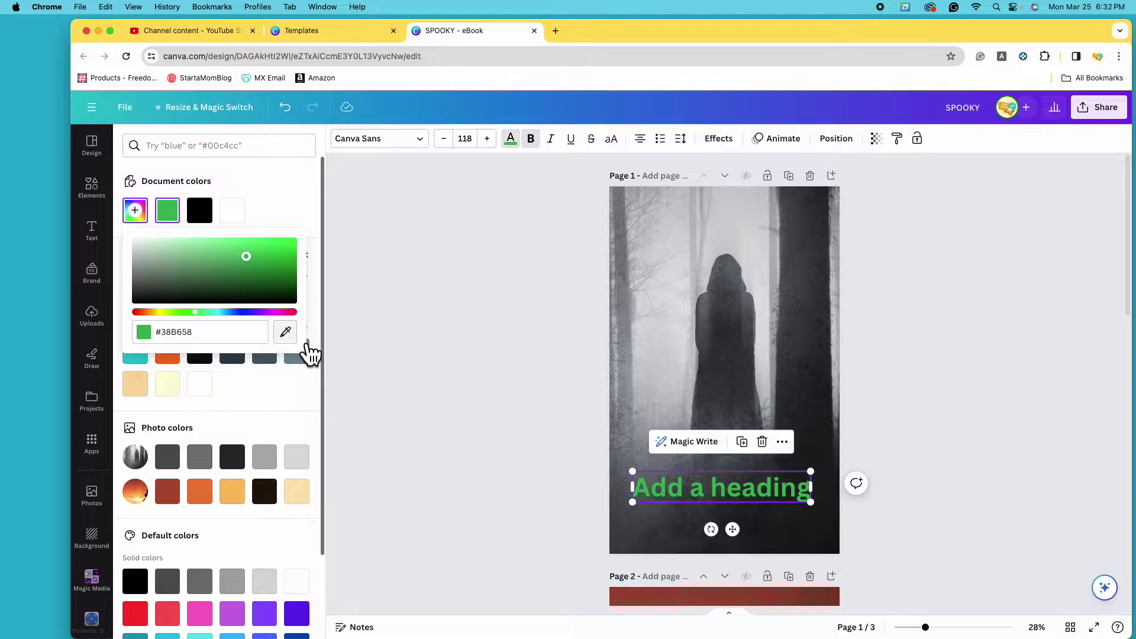
# Sample light grey and dark tree colours from the photo, then reposition the heading lower.
pyautogui.click(295, 338)
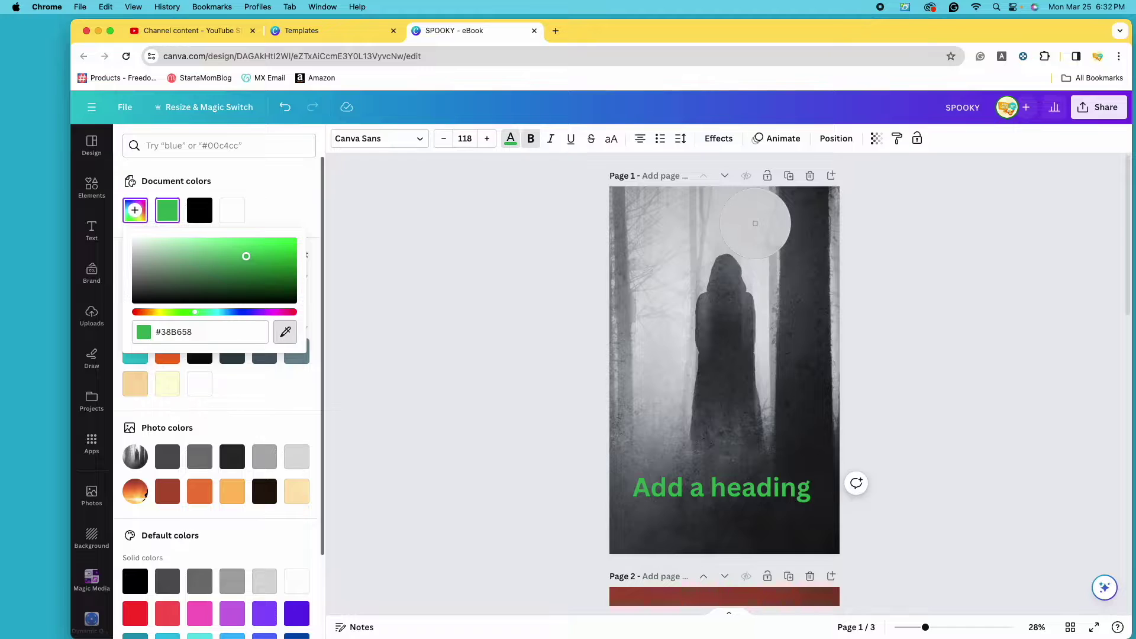
pyautogui.click(755, 223)
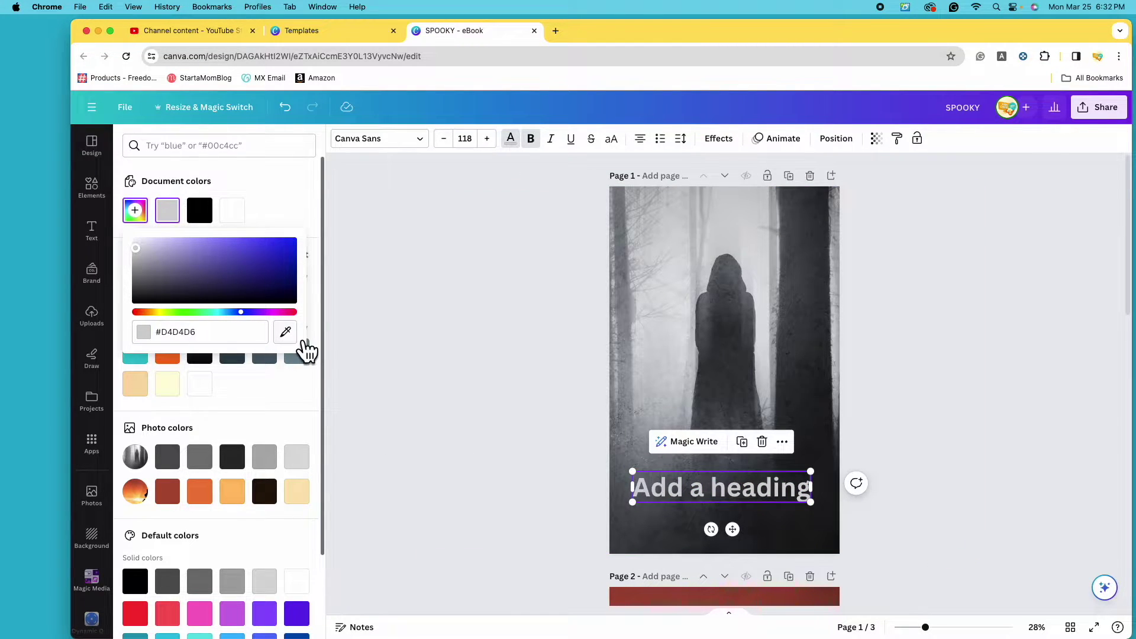
pyautogui.click(285, 332)
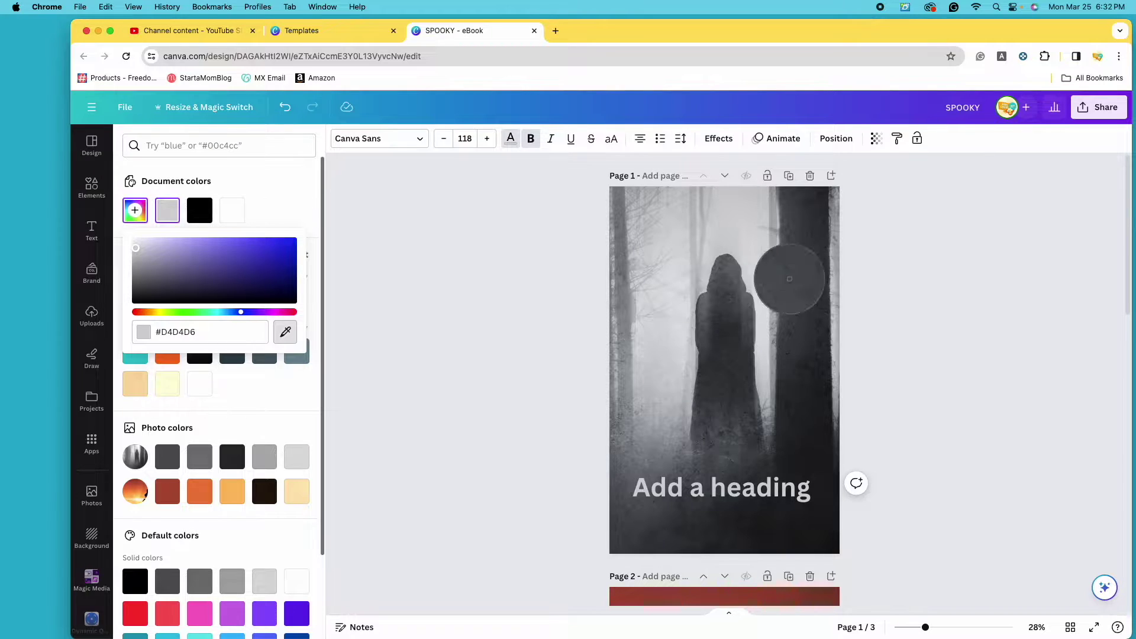
pyautogui.click(808, 222)
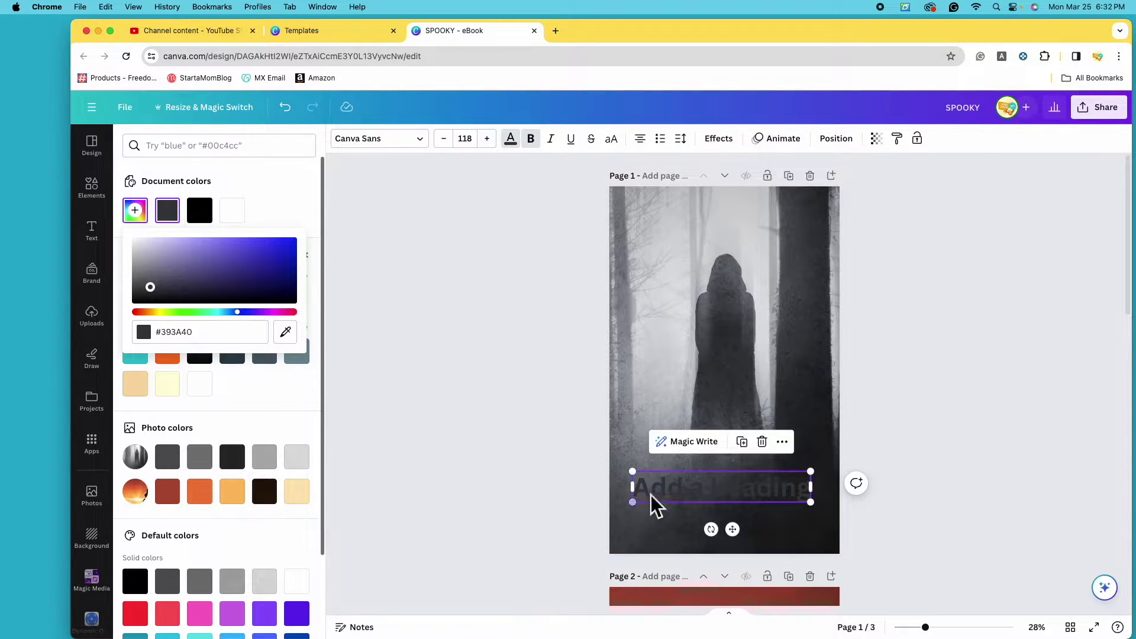
pyautogui.moveTo(756, 489); pyautogui.dragTo(762, 516)
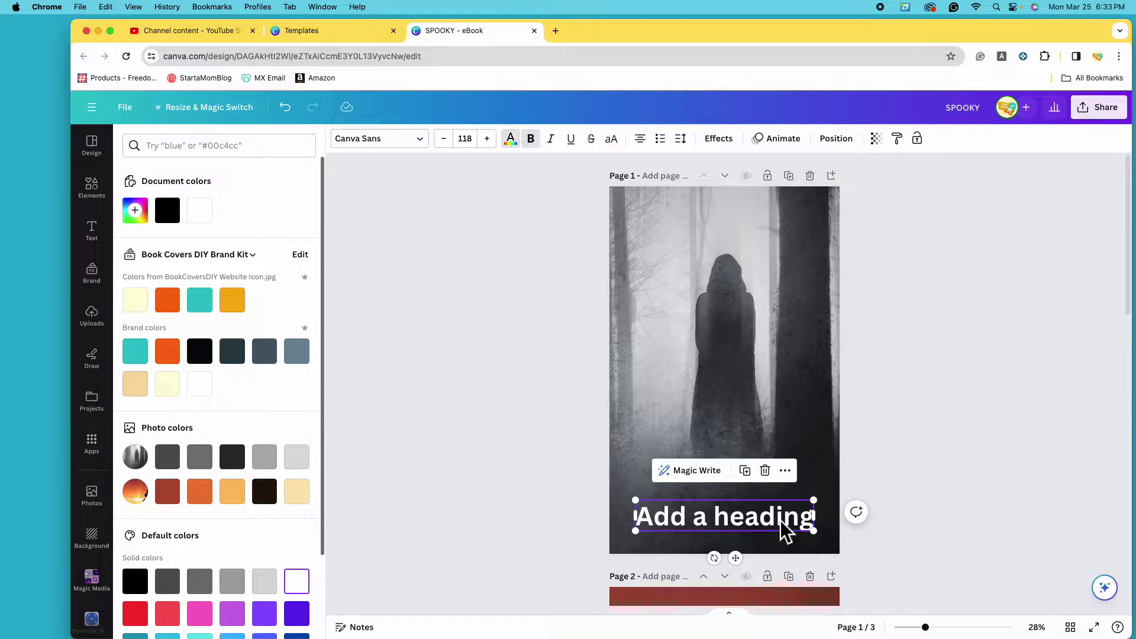
# Replace the placeholder heading with SHADOWS and move it up along the centre guide.
pyautogui.tripleClick(786, 531)
pyautogui.press('BackSpace')
pyautogui.write('SHADOWS')
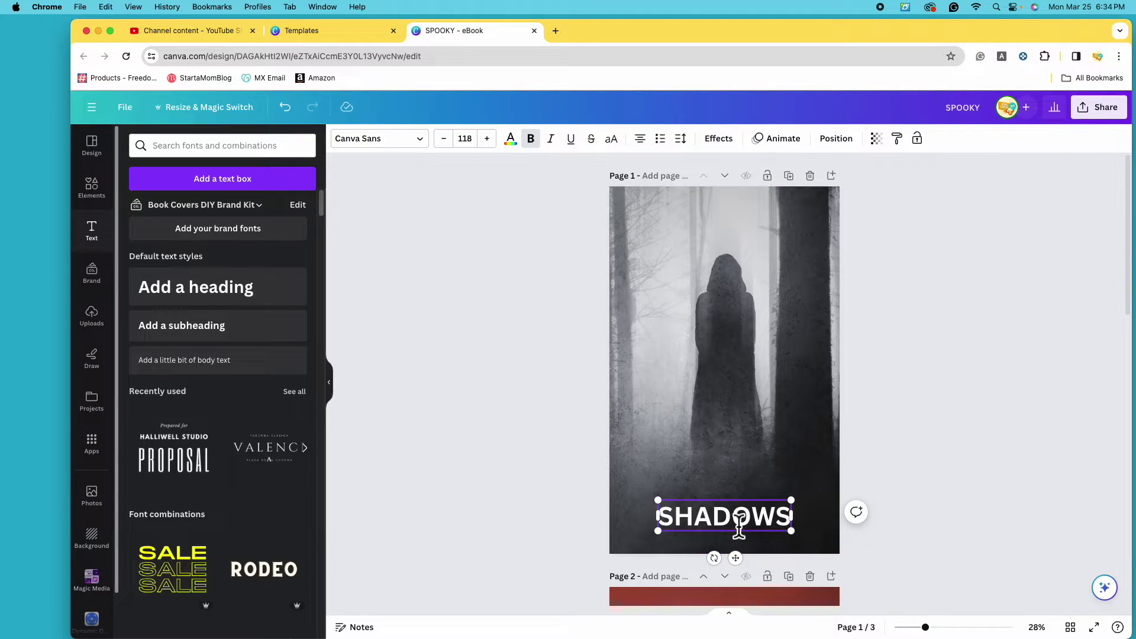
pyautogui.moveTo(761, 531); pyautogui.dragTo(737, 485)
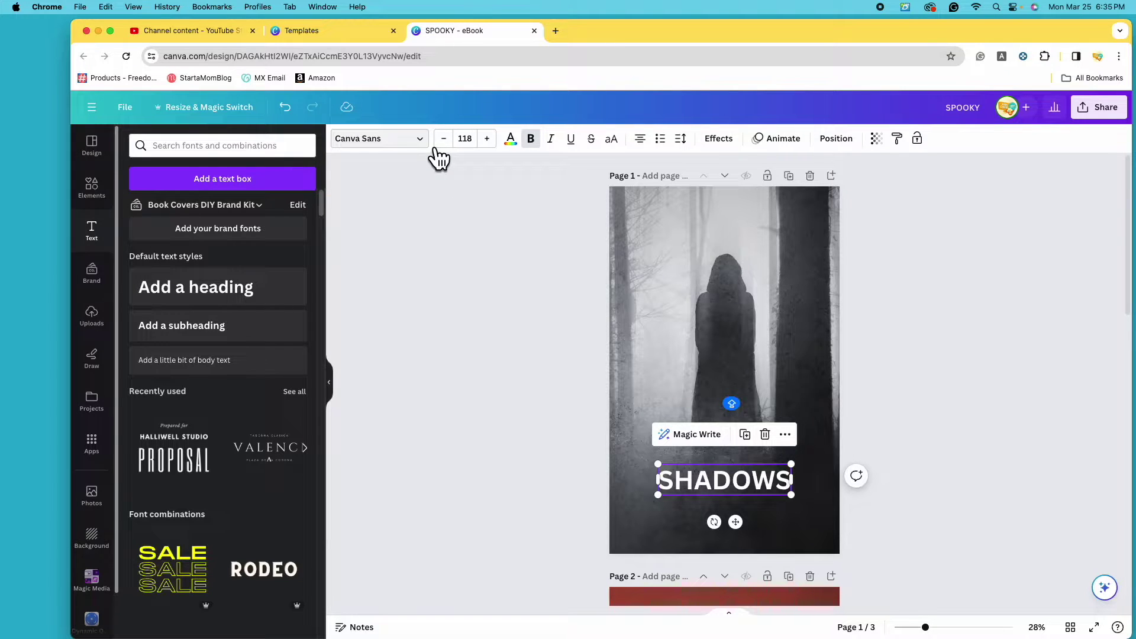
# Change the SHADOWS heading's font to Sunday from the font list.
pyautogui.click(418, 138)
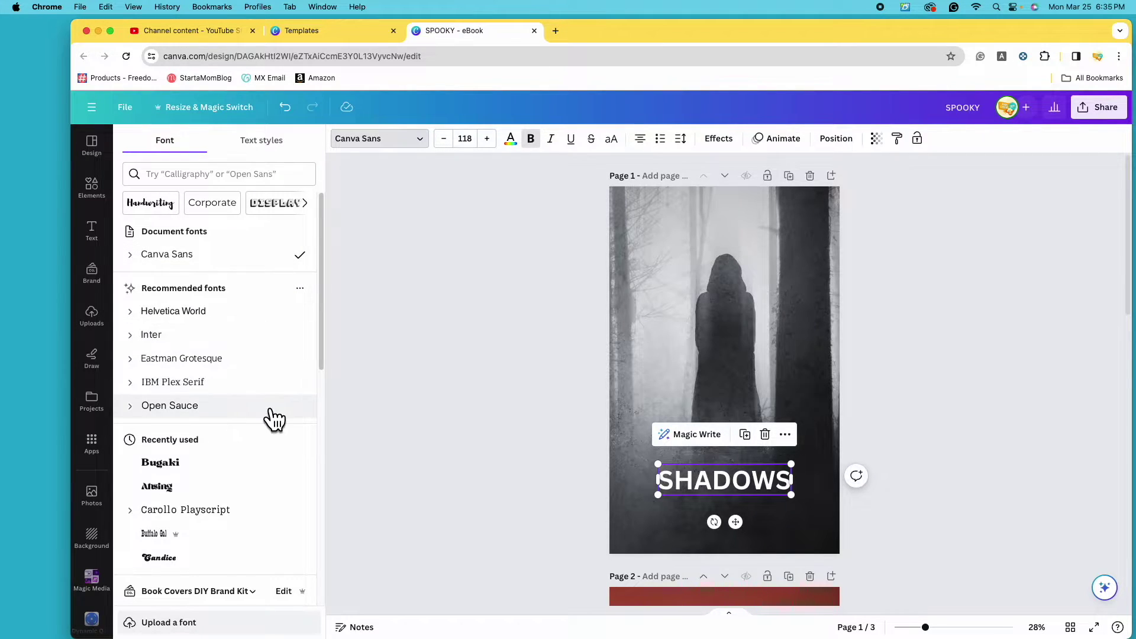
pyautogui.scroll(-4, 255, 418)
pyautogui.scroll(-7, 275, 420)
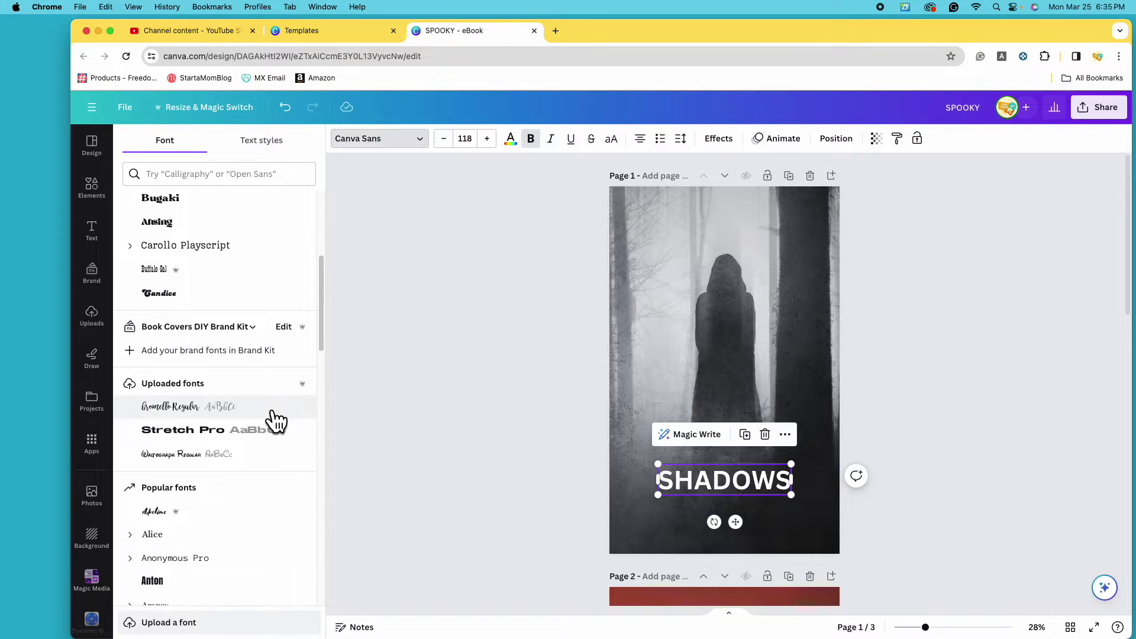
pyautogui.scroll(1, 195, 227)
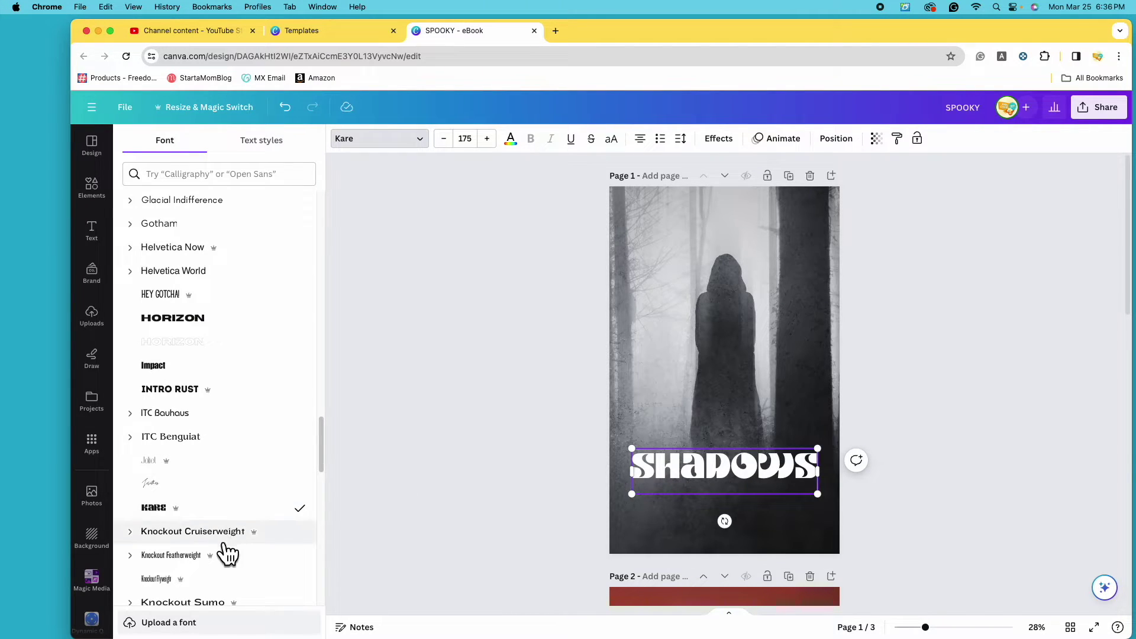
pyautogui.scroll(-1, 237, 536)
pyautogui.scroll(-5, 248, 499)
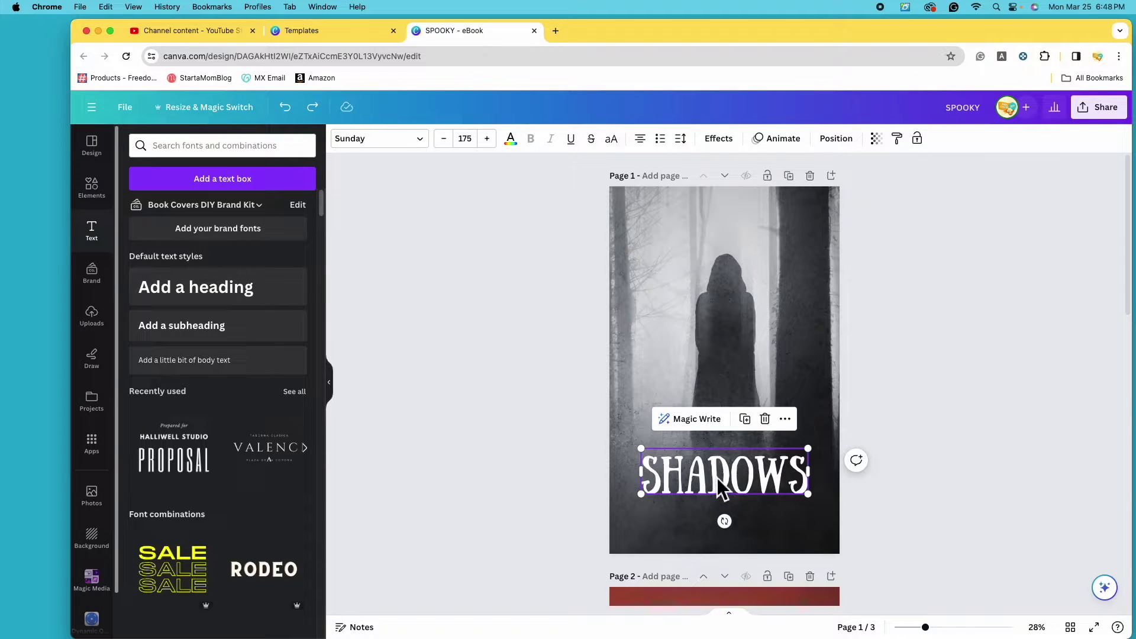
# Adjust the SHADOWS heading's position and set its font size to 144 from the presets.
pyautogui.moveTo(732, 485); pyautogui.dragTo(736, 481)
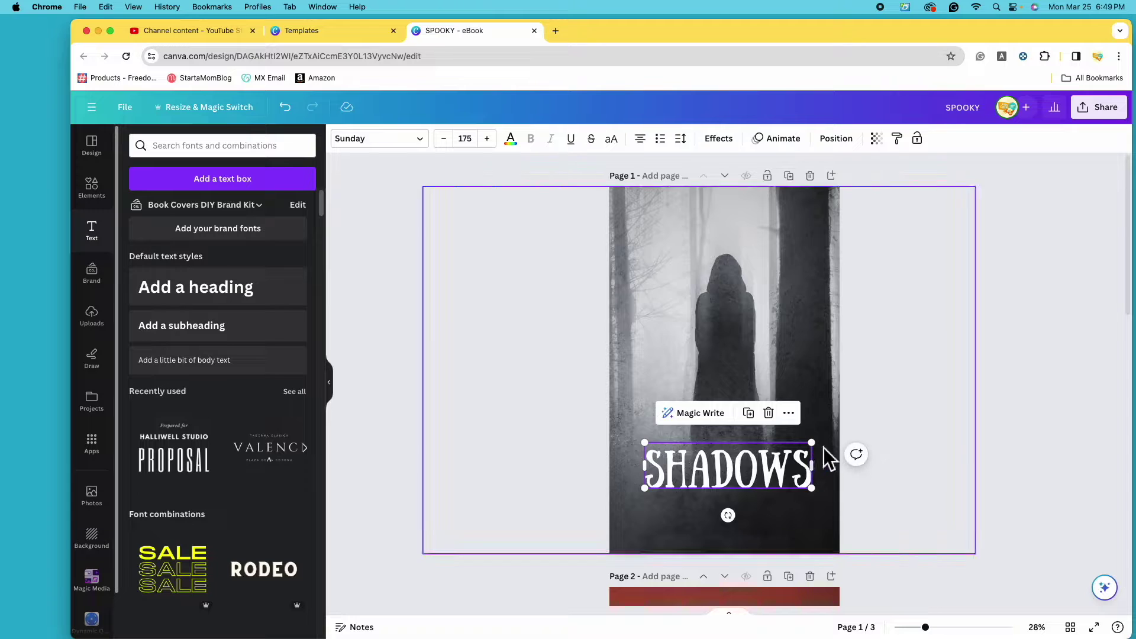
pyautogui.moveTo(823, 453); pyautogui.dragTo(827, 451)
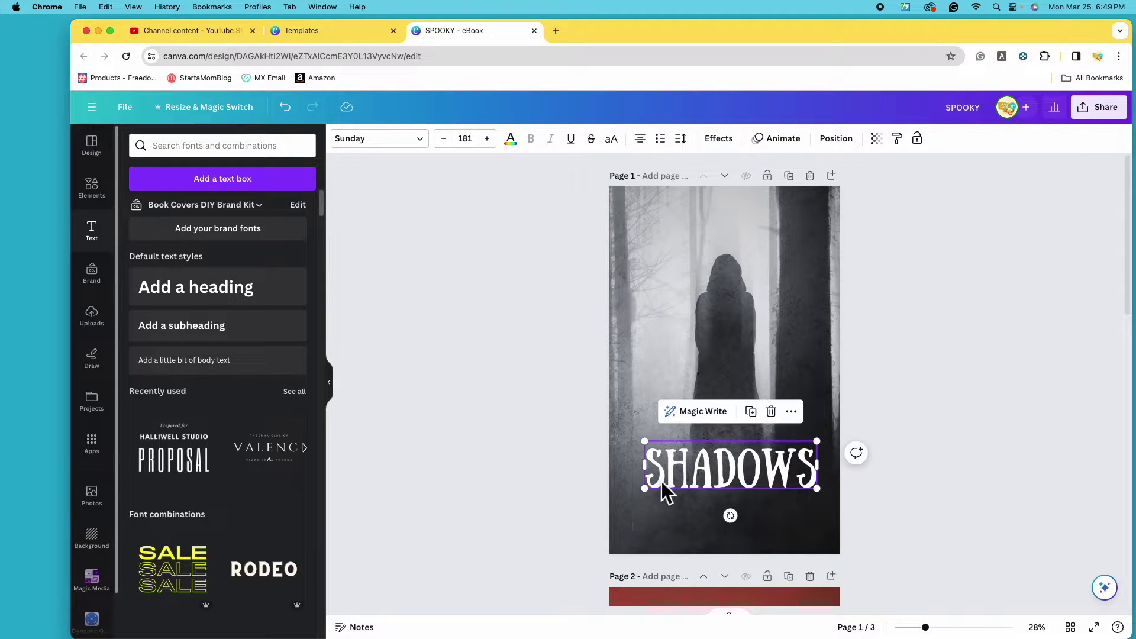
pyautogui.moveTo(745, 469); pyautogui.dragTo(749, 476)
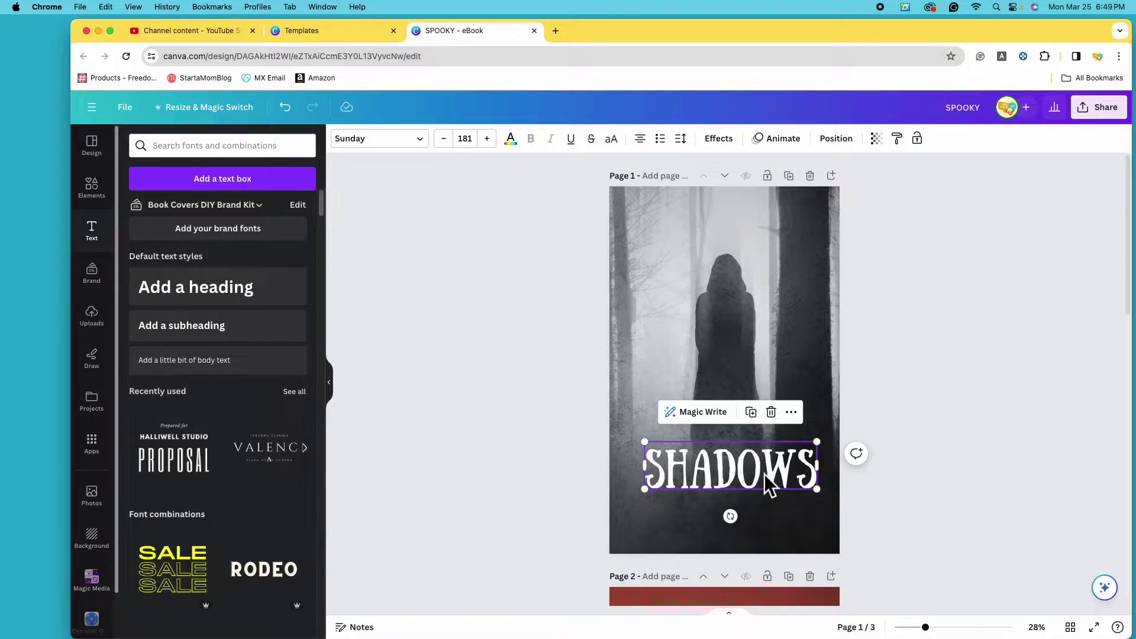
pyautogui.click(476, 145)
pyautogui.scroll(-5, 499, 327)
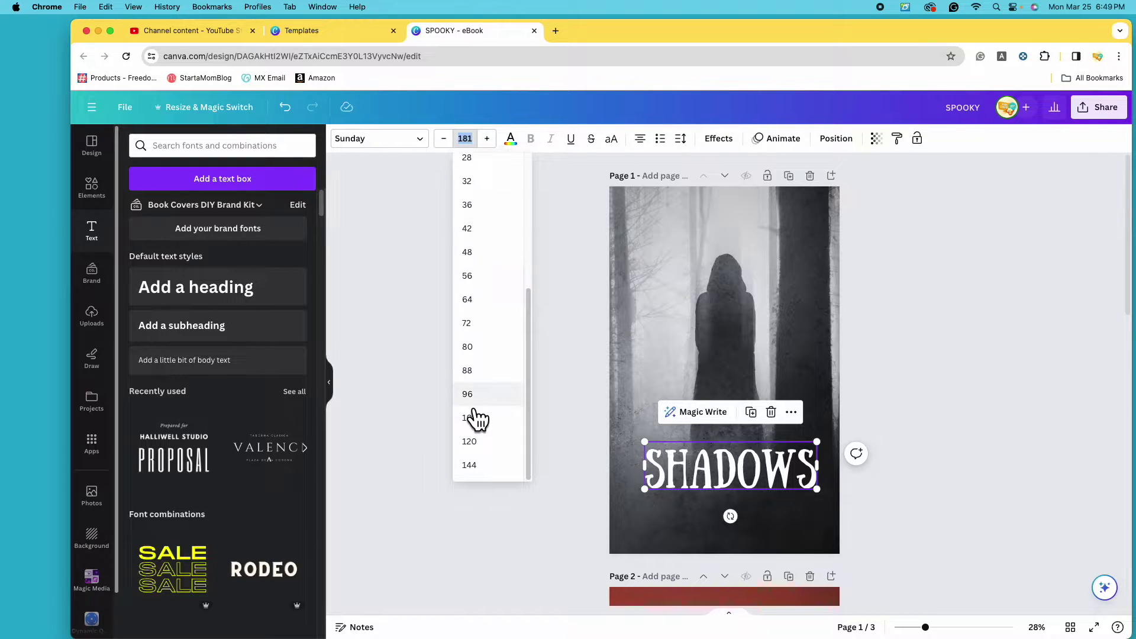
pyautogui.click(504, 477)
# Step up and drag-enlarge SHADOWS to size 193, re-centred near the bottom.
pyautogui.click(496, 145)
pyautogui.click(496, 144)
pyautogui.click(496, 145)
pyautogui.click(496, 144)
pyautogui.click(496, 145)
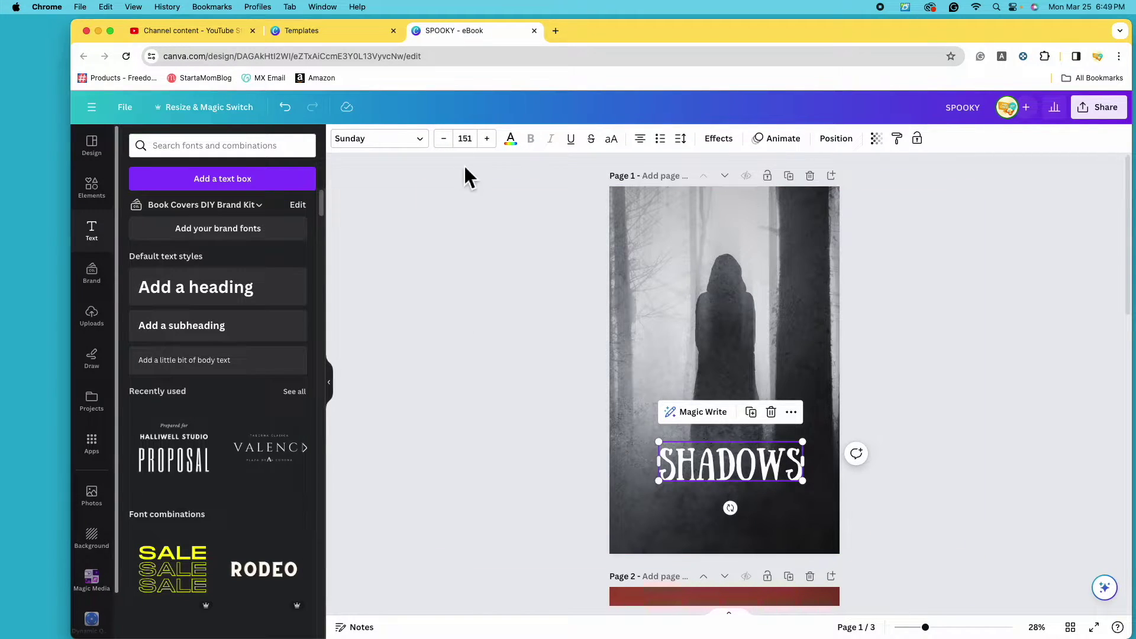
pyautogui.moveTo(659, 480); pyautogui.dragTo(638, 496)
pyautogui.moveTo(803, 442); pyautogui.dragTo(817, 438)
pyautogui.moveTo(759, 470); pyautogui.dragTo(765, 500)
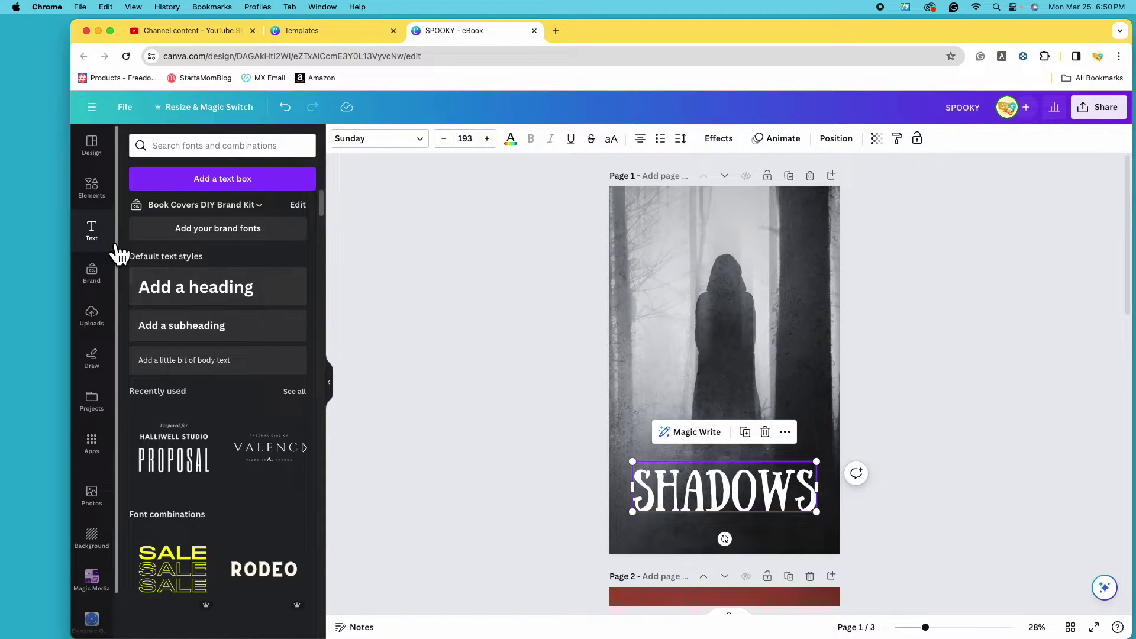
# Add a subheading text box and place it just below SHADOWS.
pyautogui.click(222, 343)
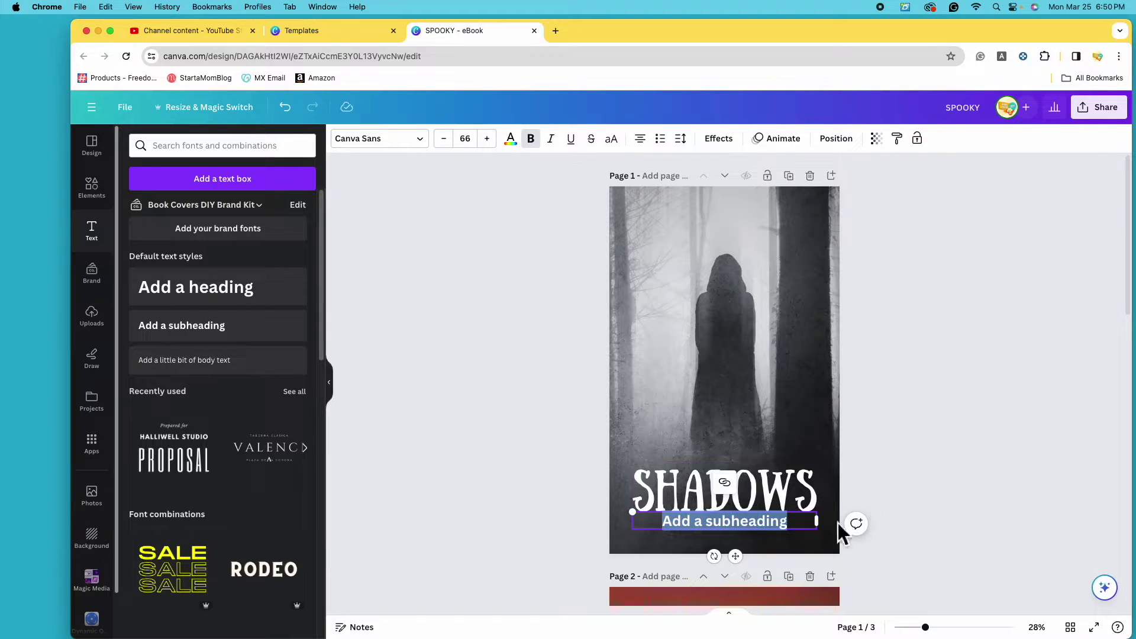
pyautogui.click(974, 520)
pyautogui.moveTo(747, 534); pyautogui.dragTo(749, 537)
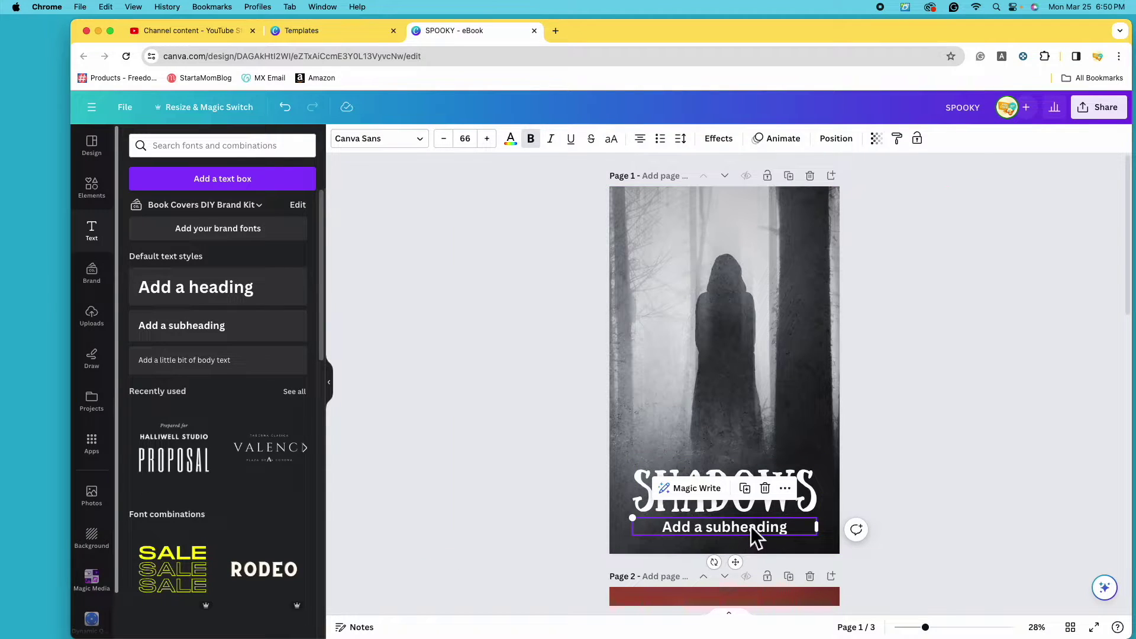
# Replace the subheading text with 'A Collection Of Dark Tales'.
pyautogui.doubleClick(750, 527)
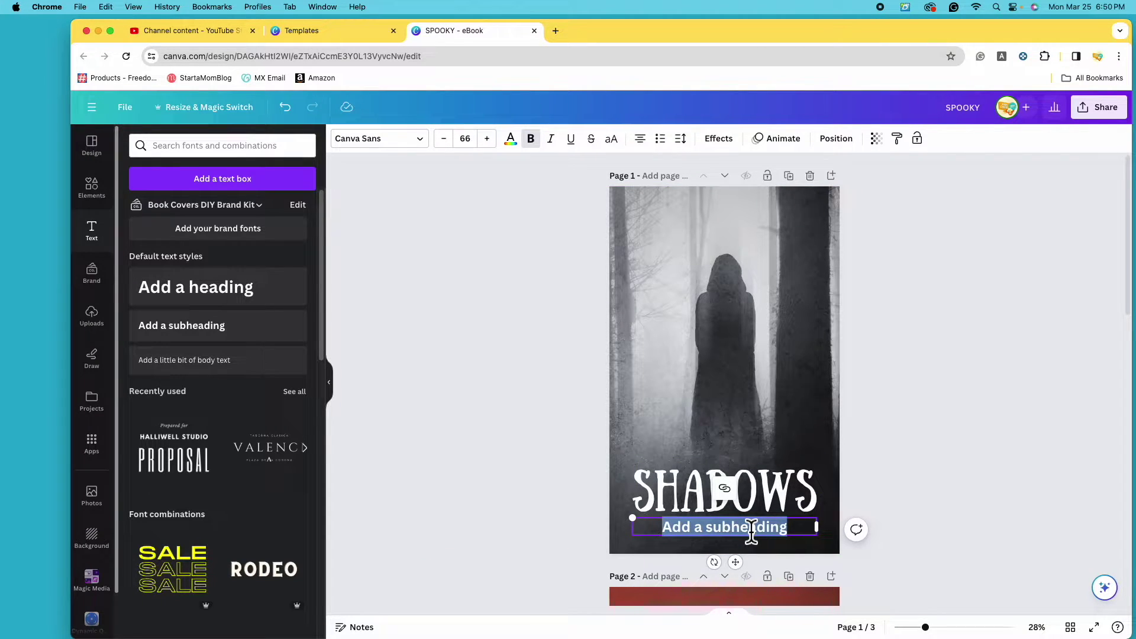
pyautogui.write('A Collection of')
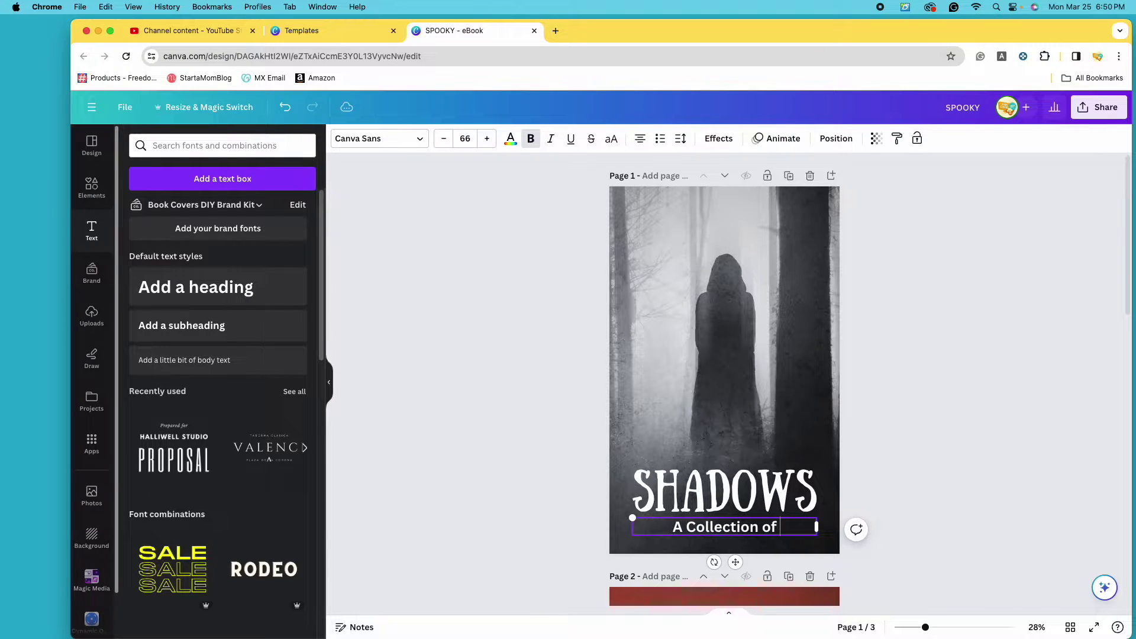
pyautogui.press('BackSpace')
pyautogui.press('BackSpace')
pyautogui.press('BackSpace')
pyautogui.write('Of Dark Tales')
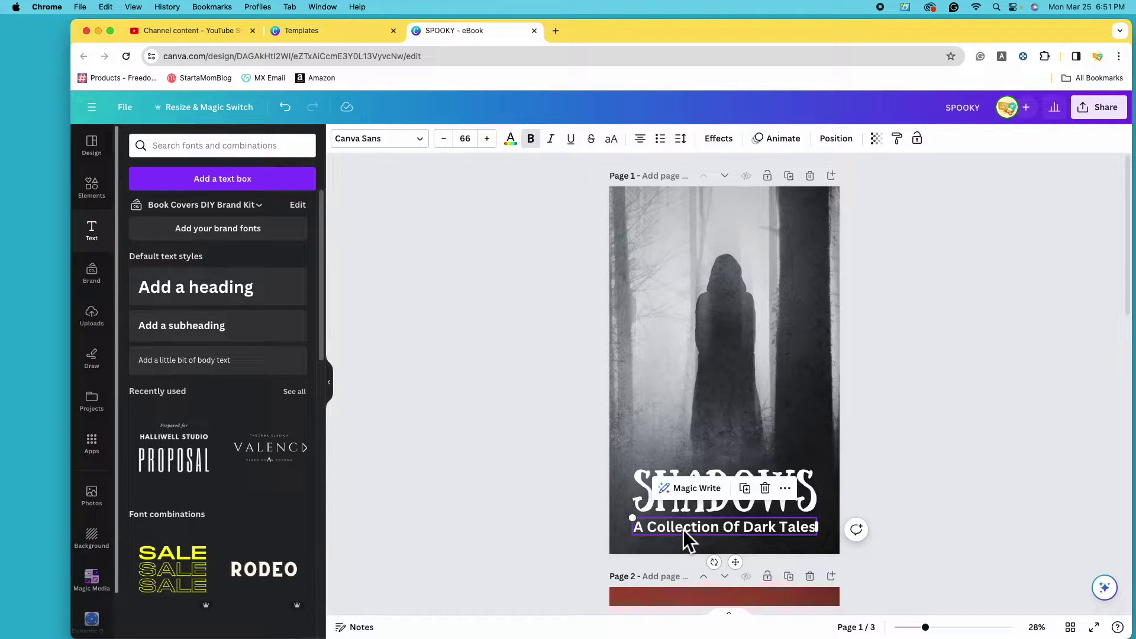
pyautogui.click(421, 143)
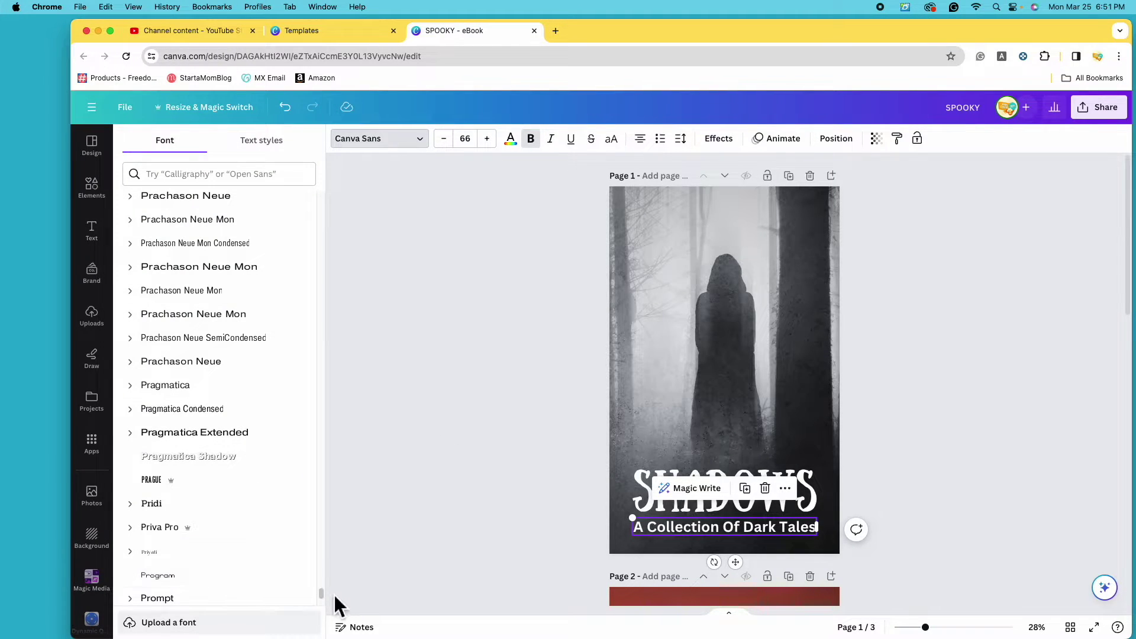
# Apply the Hey Gotcha! font to the subtitle.
pyautogui.moveTo(324, 593); pyautogui.dragTo(320, 196)
pyautogui.scroll(-10, 318, 197)
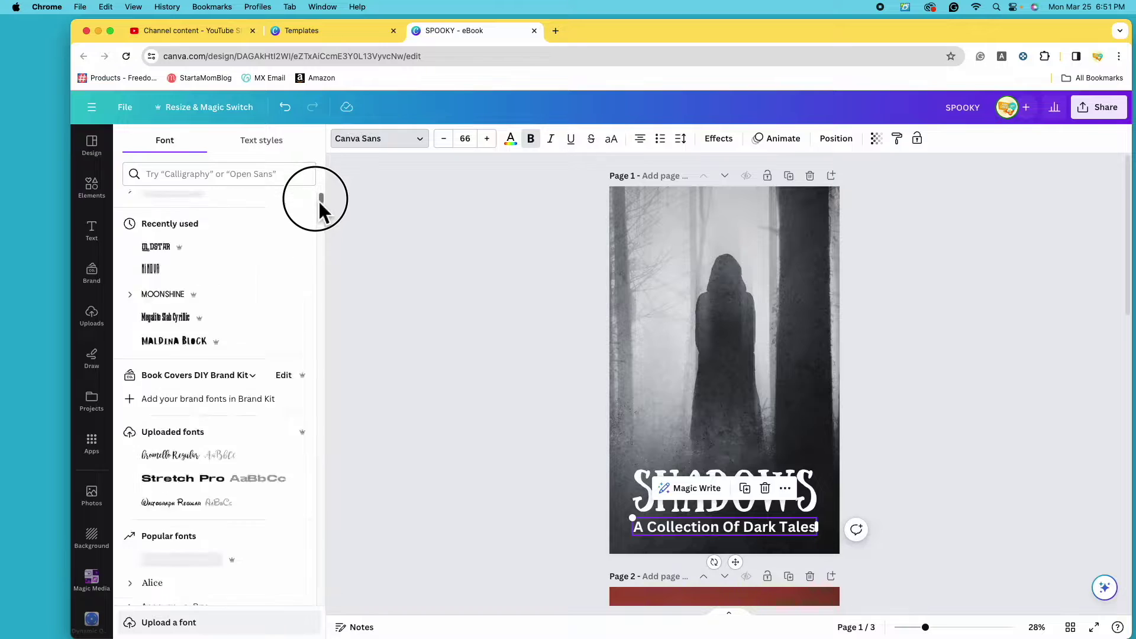
pyautogui.scroll(-15, 296, 409)
pyautogui.click(230, 451)
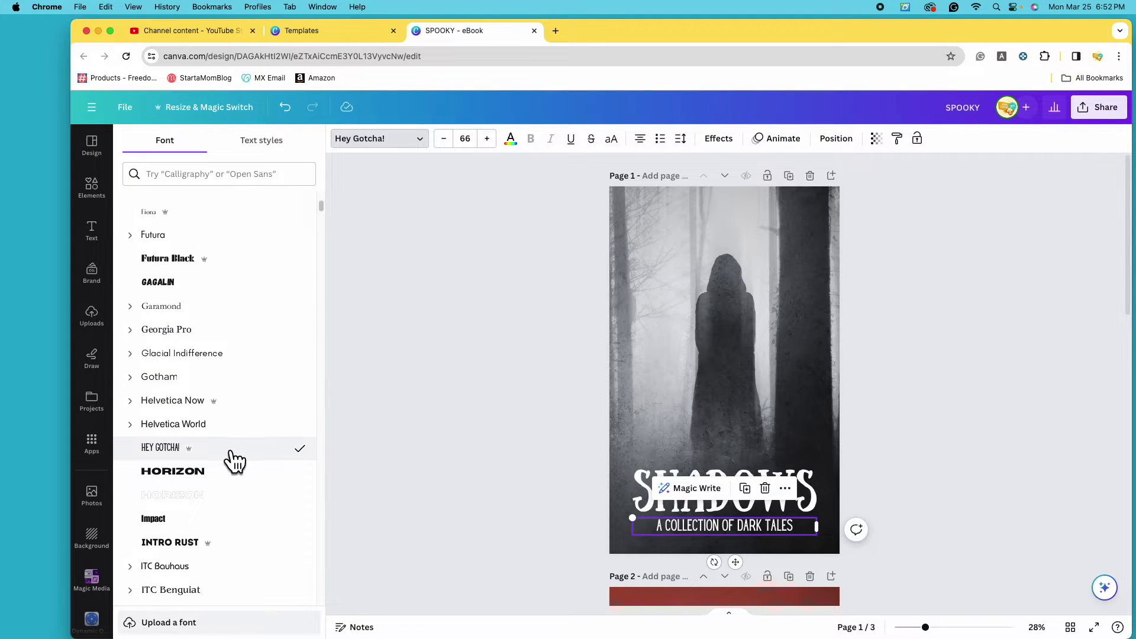
pyautogui.scroll(-2, 629, 454)
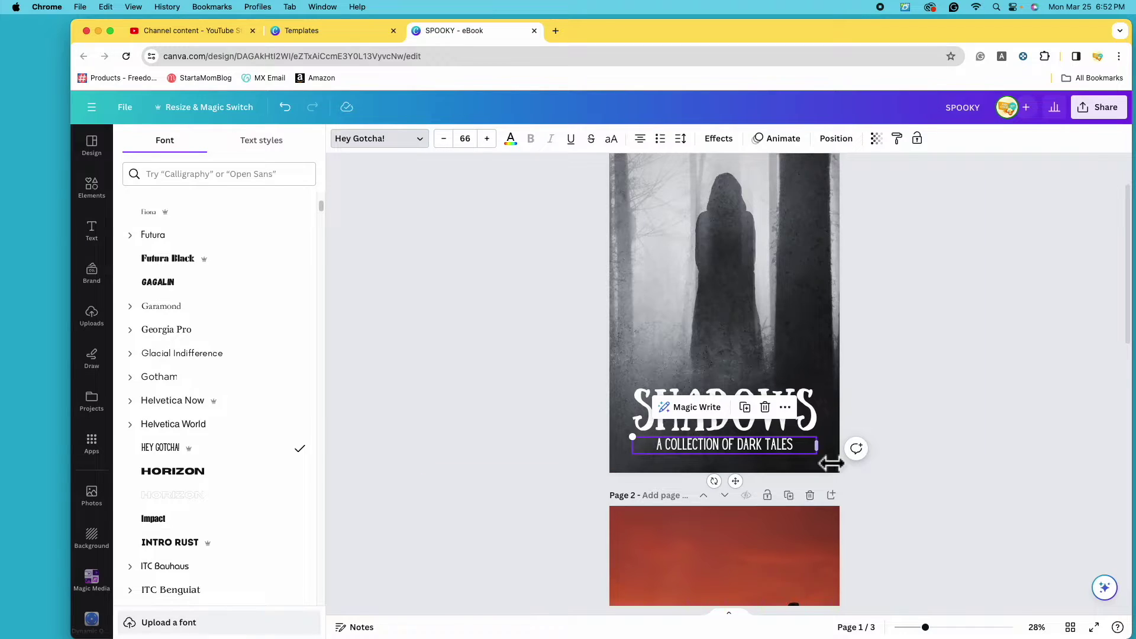
# Enlarge the subtitle to size 84.4 so it matches the title's width.
pyautogui.moveTo(822, 450); pyautogui.dragTo(748, 453)
pyautogui.moveTo(652, 441)
pyautogui.mouseDown()
pyautogui.moveTo(626, 436)
pyautogui.moveTo(638, 436)
pyautogui.mouseUp()
pyautogui.moveTo(806, 453); pyautogui.dragTo(833, 448)
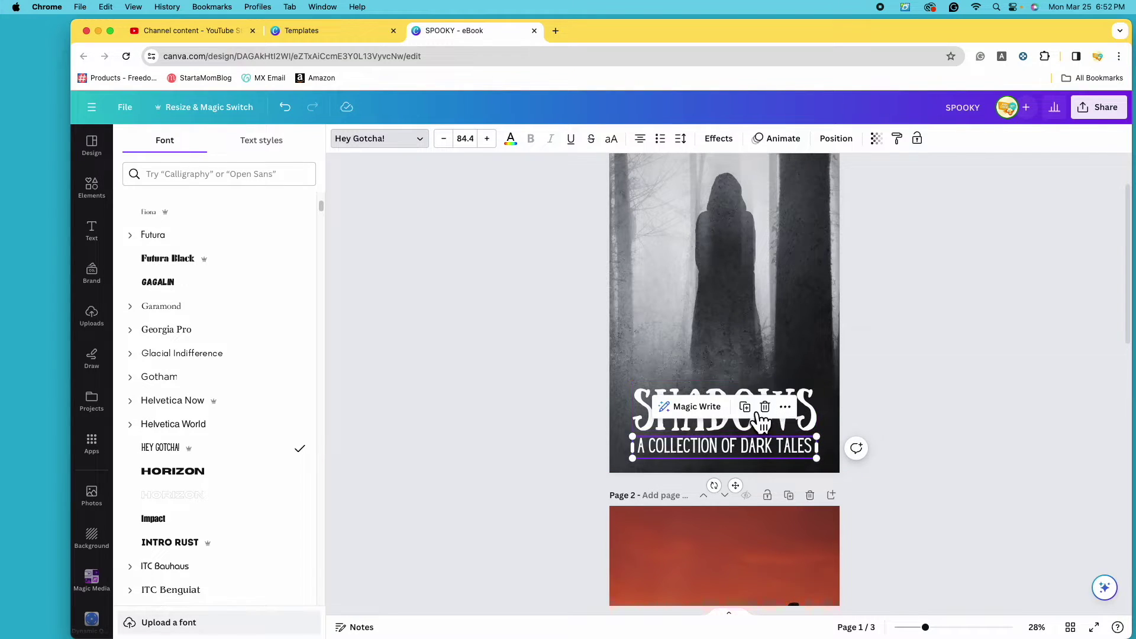
# Move the subtitle closer to SHADOWS and group the title and subtitle.
pyautogui.click(734, 388)
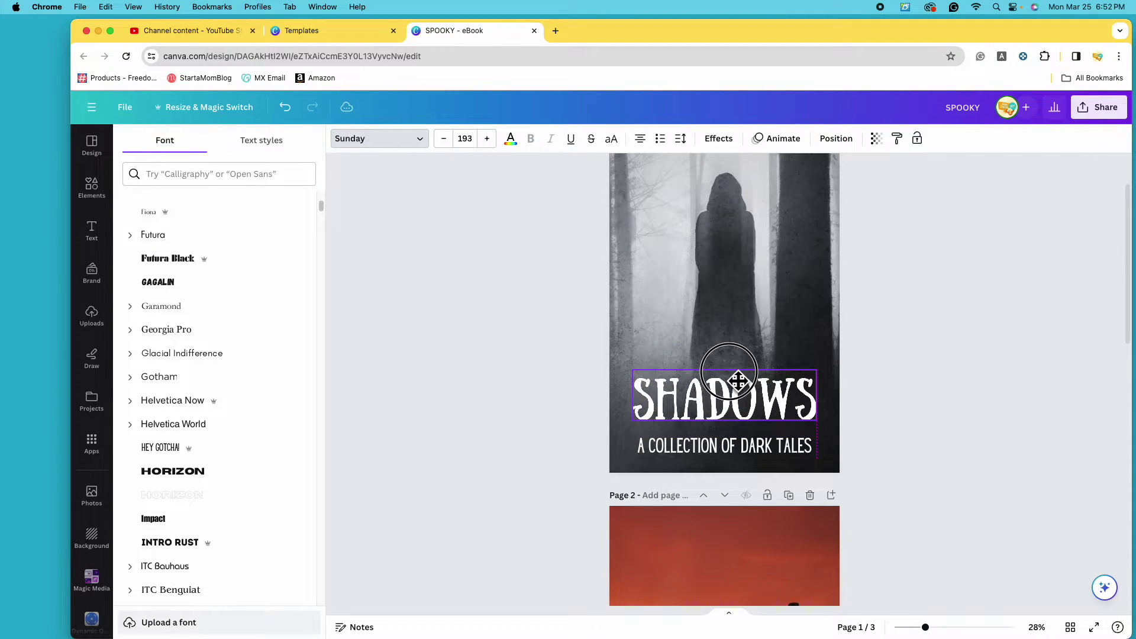
pyautogui.moveTo(748, 456); pyautogui.dragTo(758, 445)
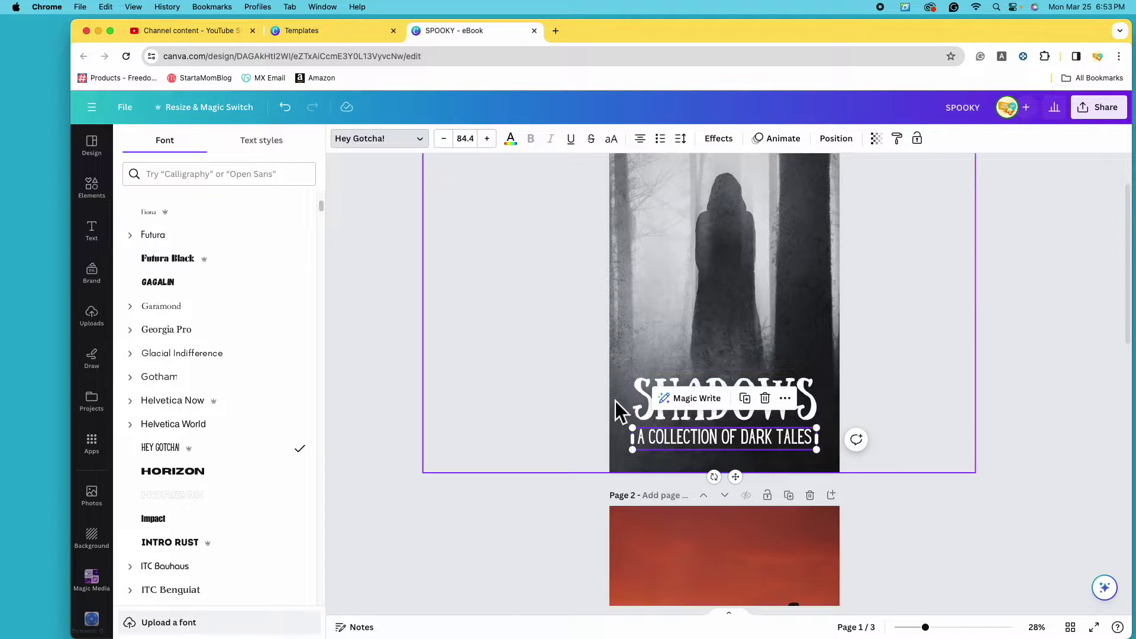
pyautogui.click(645, 393)
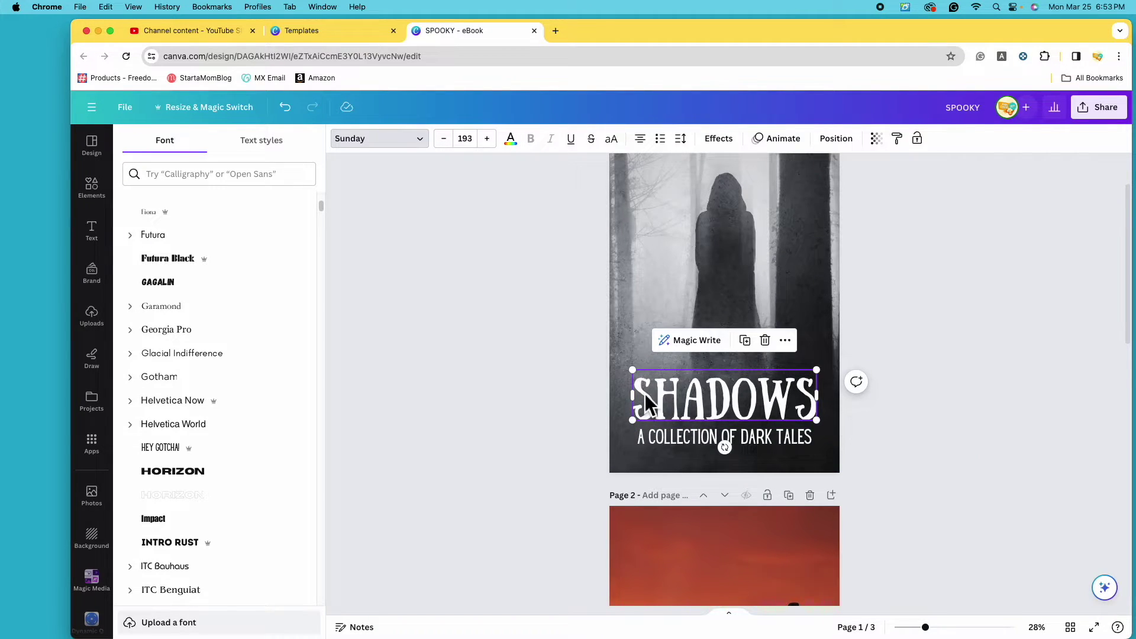
pyautogui.keyDown('shift'); pyautogui.click(673, 436); pyautogui.keyUp('shift')
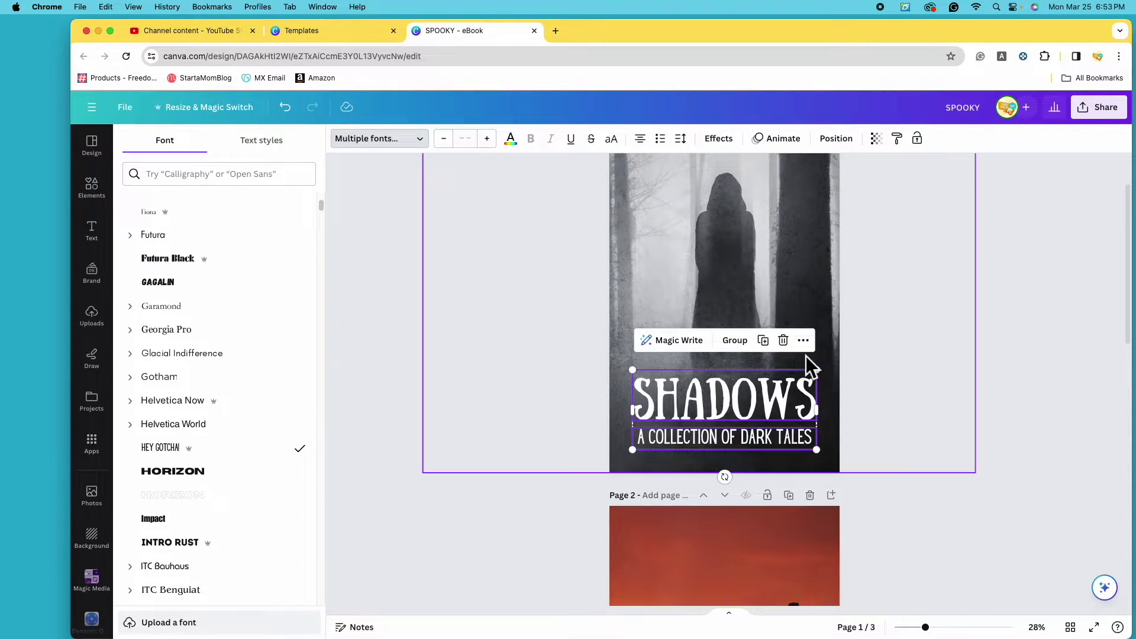
pyautogui.click(745, 348)
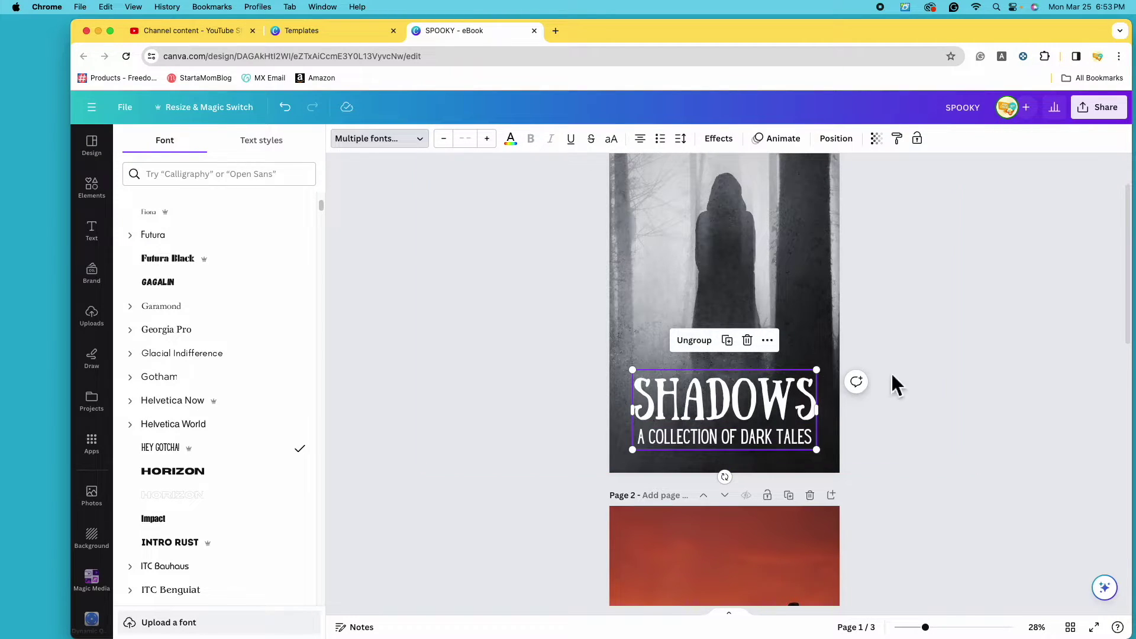
# Reposition and slightly resize the title group near the bottom of the page.
pyautogui.moveTo(793, 408)
pyautogui.mouseDown()
pyautogui.moveTo(780, 346)
pyautogui.moveTo(811, 369)
pyautogui.moveTo(794, 409)
pyautogui.mouseUp()
pyautogui.moveTo(831, 376); pyautogui.dragTo(835, 382)
pyautogui.moveTo(743, 404); pyautogui.dragTo(742, 410)
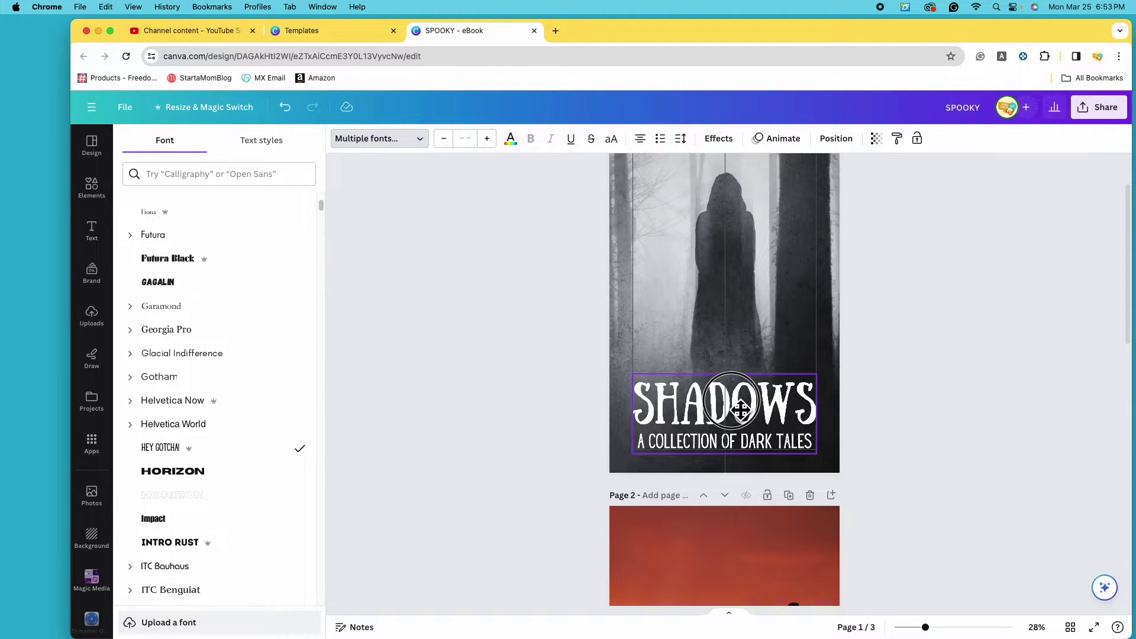
pyautogui.scroll(3, 749, 521)
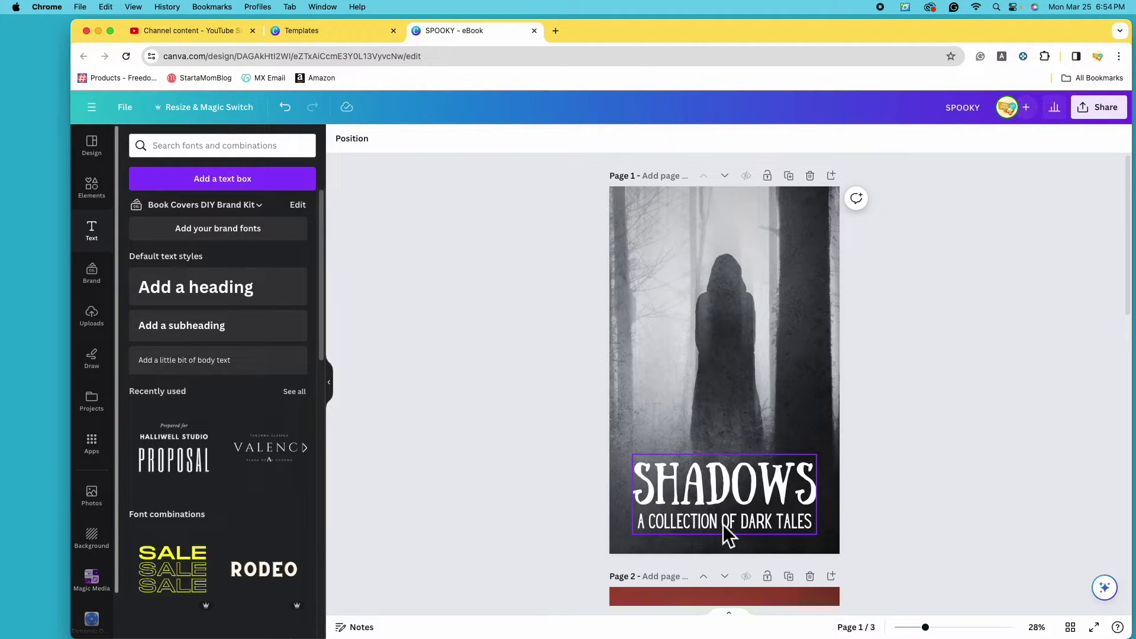
# Add a subheading at the top of page 1 with the author's name, shifted toward the top-left.
pyautogui.click(220, 342)
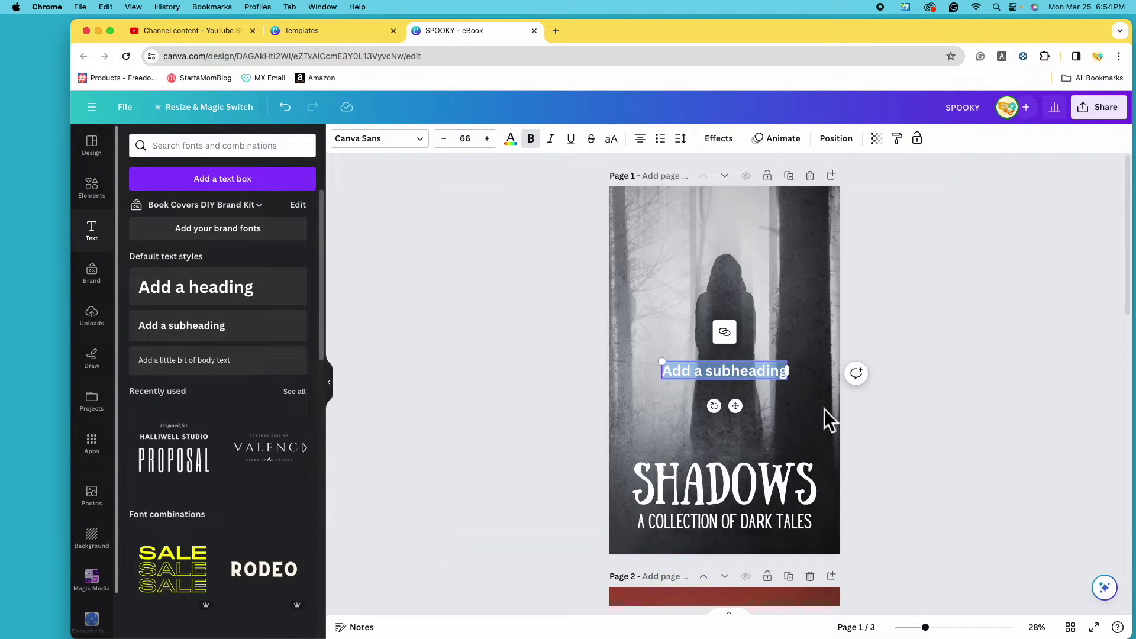
pyautogui.moveTo(742, 378); pyautogui.dragTo(745, 242)
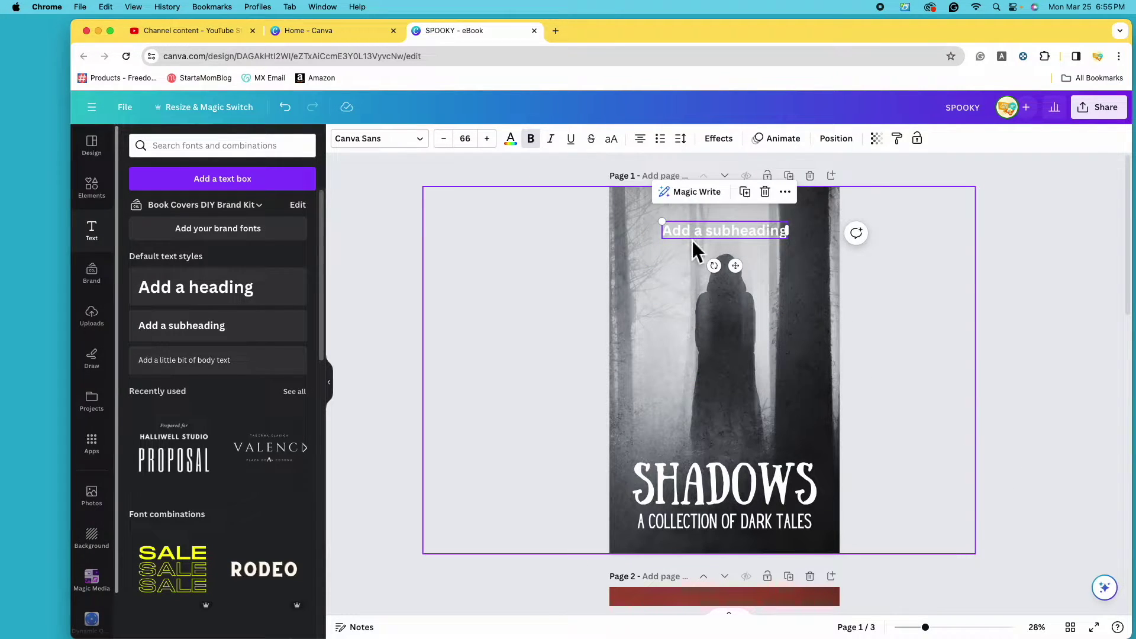
pyautogui.doubleClick(746, 232)
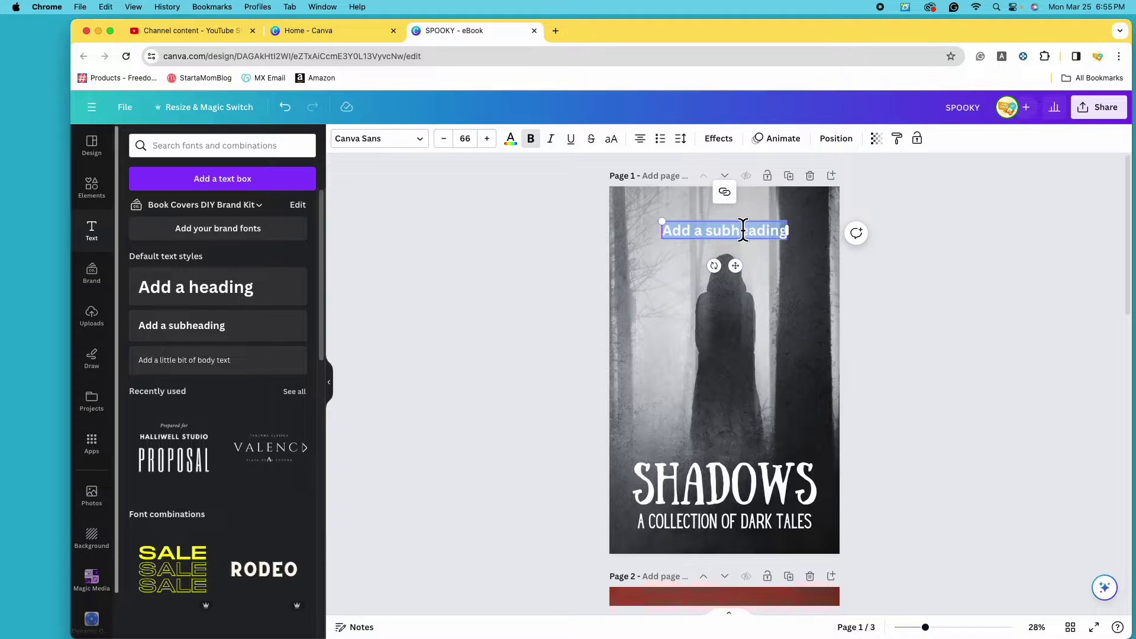
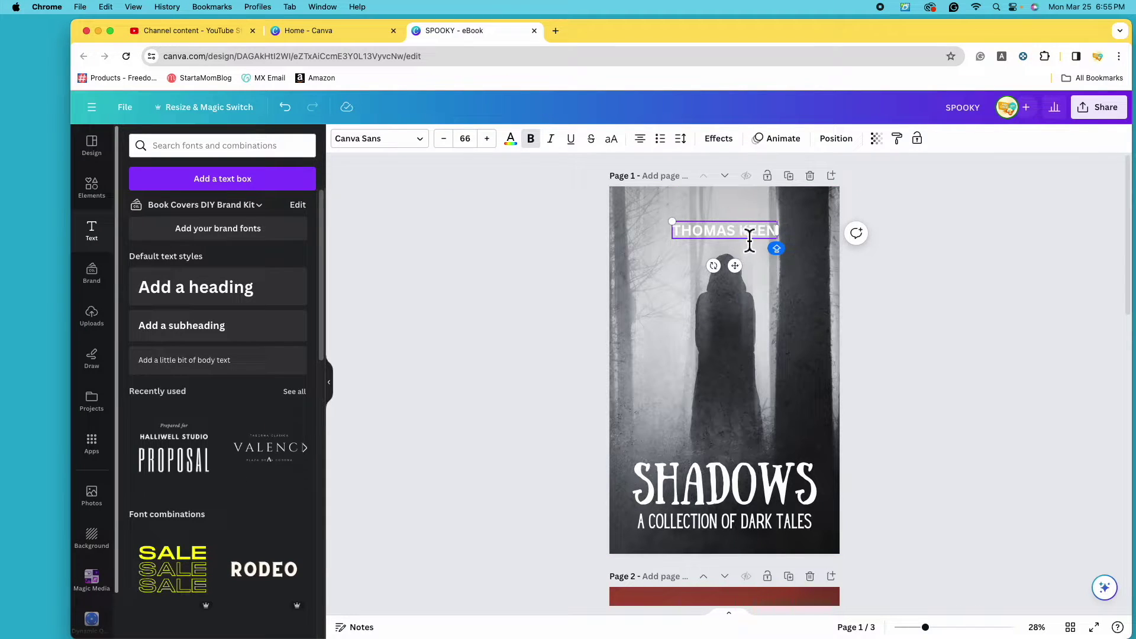
pyautogui.moveTo(747, 239); pyautogui.dragTo(690, 211)
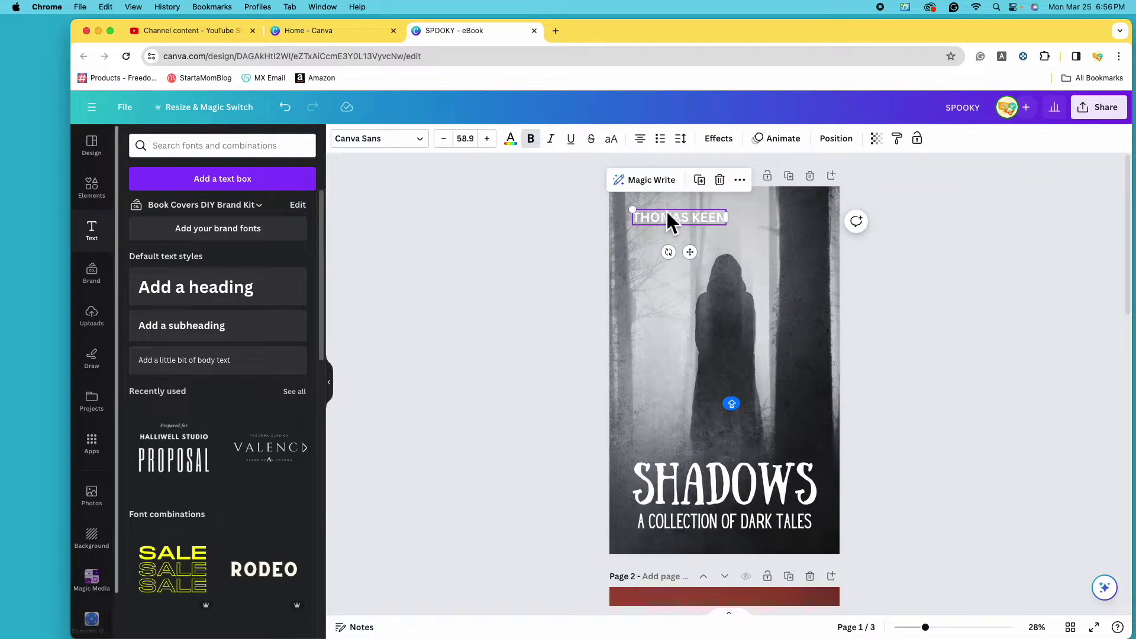
# Set the author name in the Hey Gotcha! document font and enlarge it to size 78.6.
pyautogui.click(424, 152)
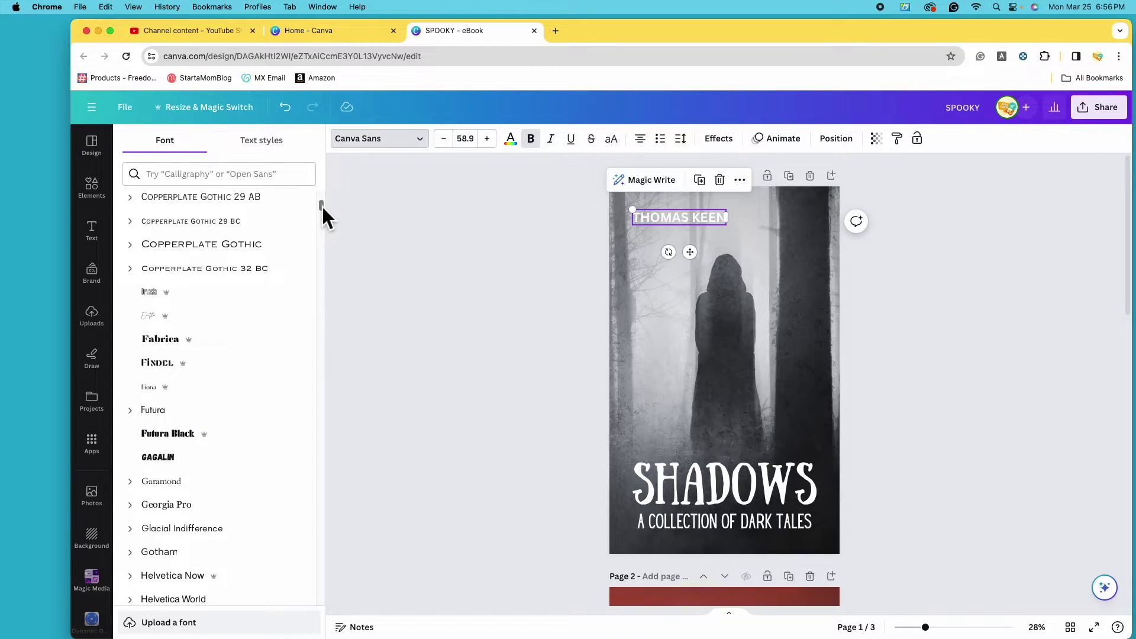
pyautogui.moveTo(322, 206); pyautogui.dragTo(324, 200)
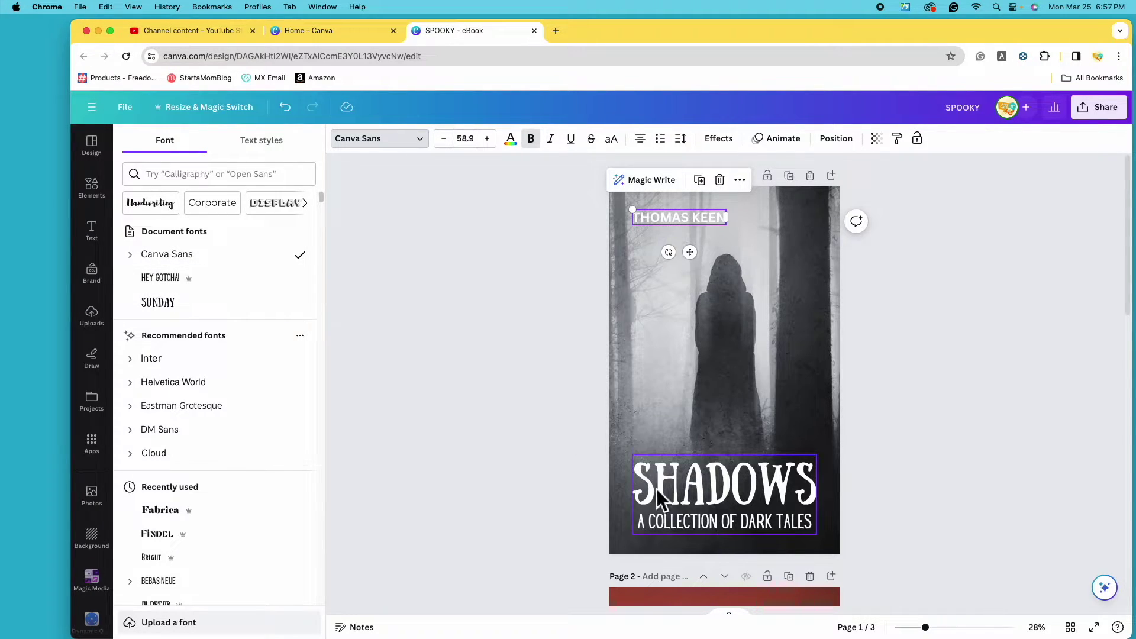
pyautogui.click(714, 522)
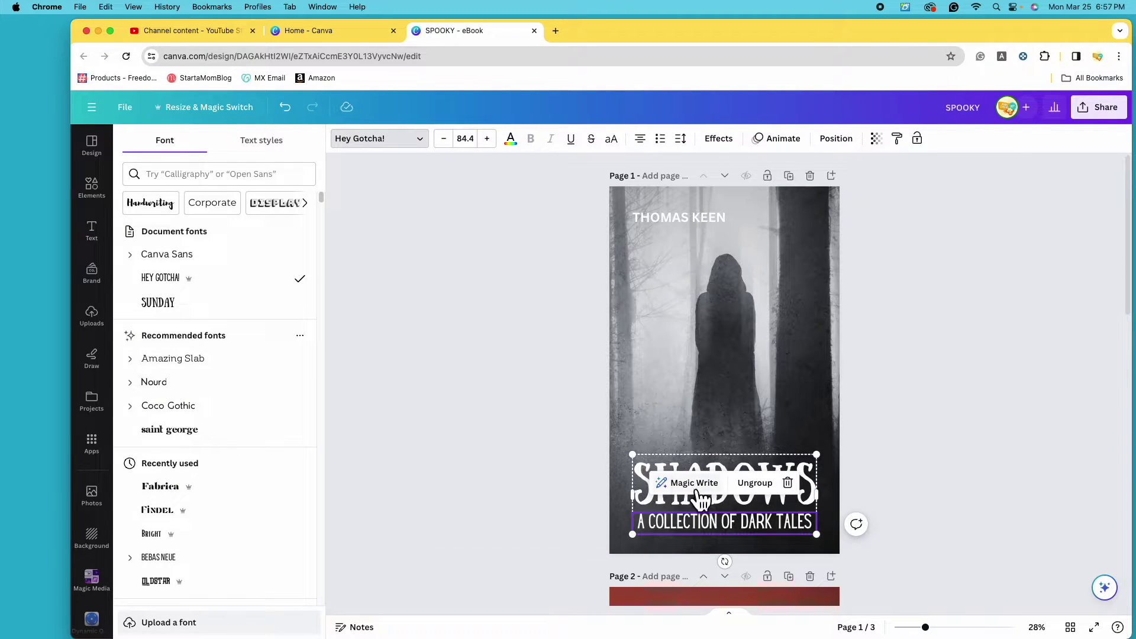
pyautogui.click(647, 466)
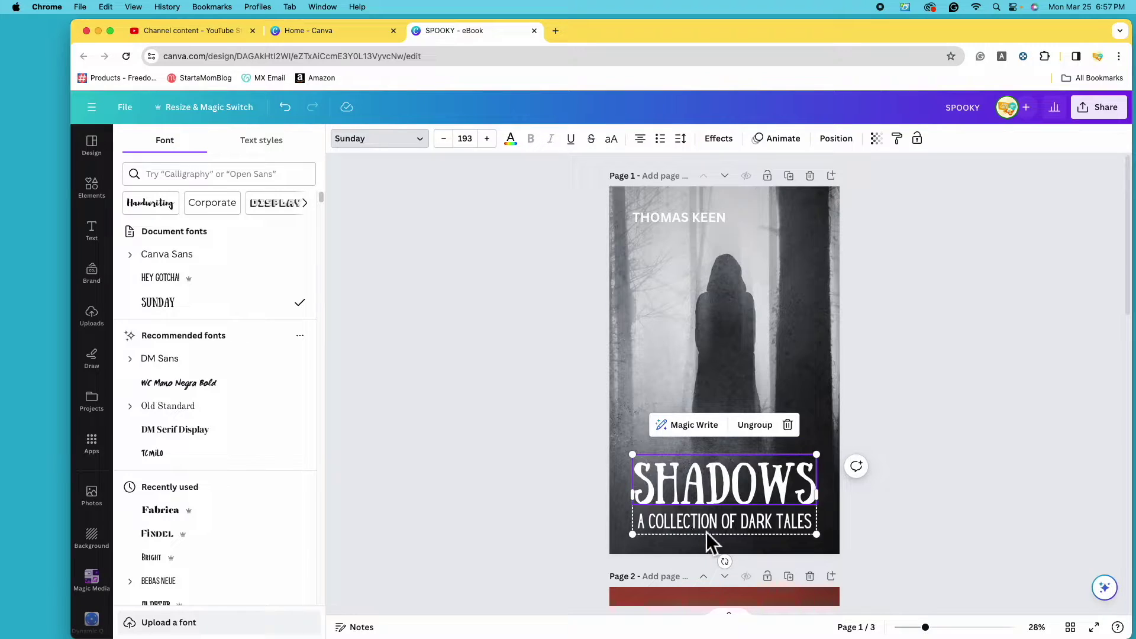
pyautogui.click(679, 221)
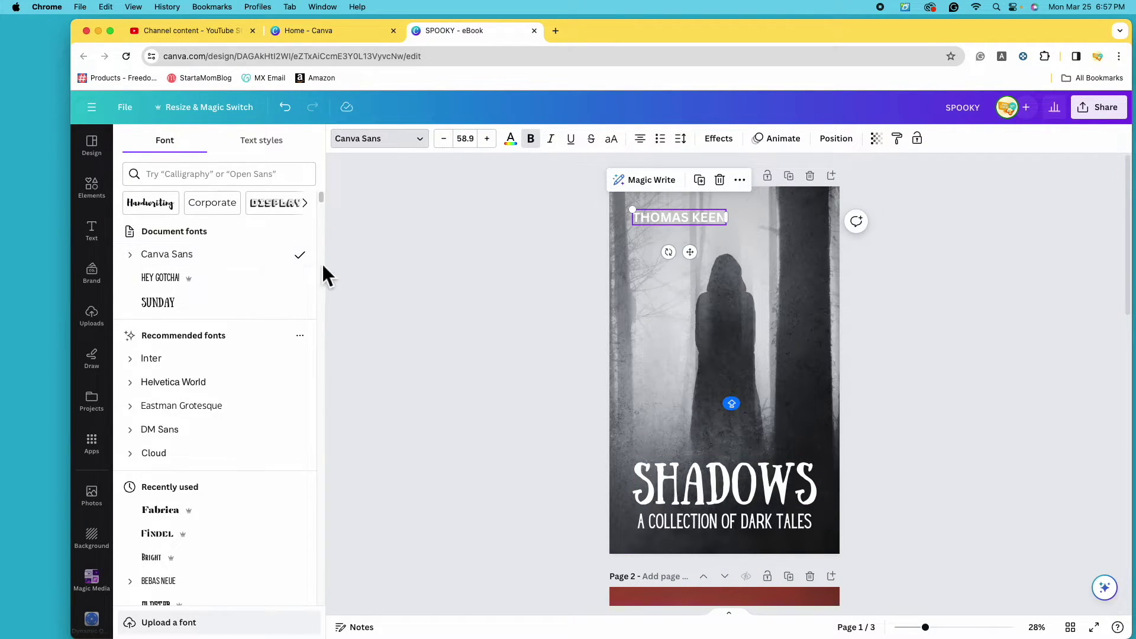
pyautogui.click(240, 287)
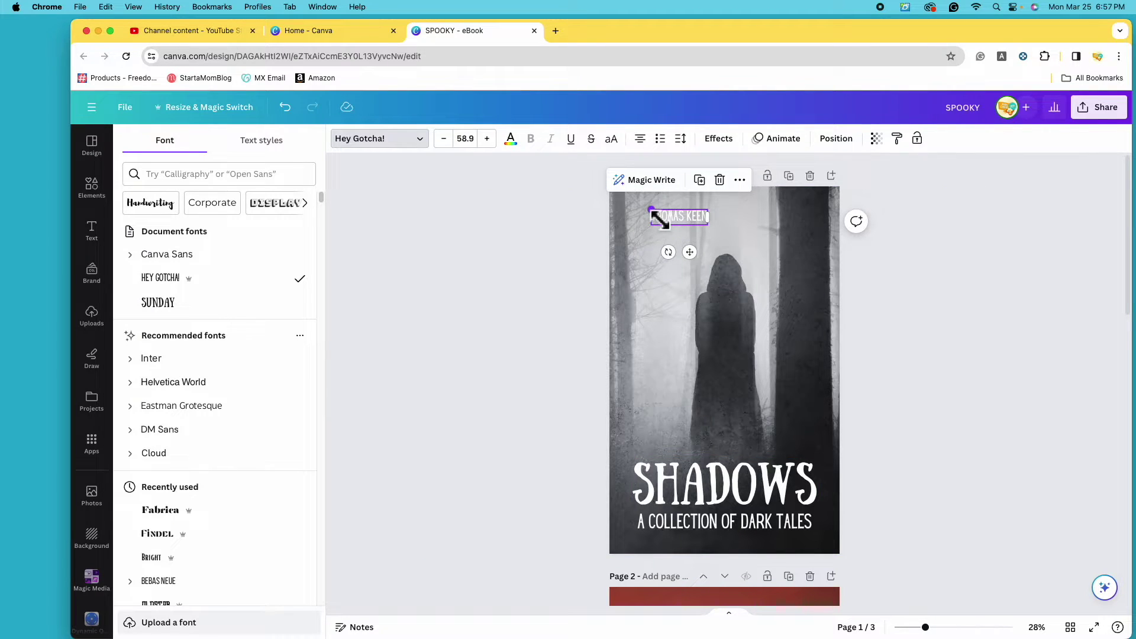
pyautogui.moveTo(659, 218); pyautogui.dragTo(684, 222)
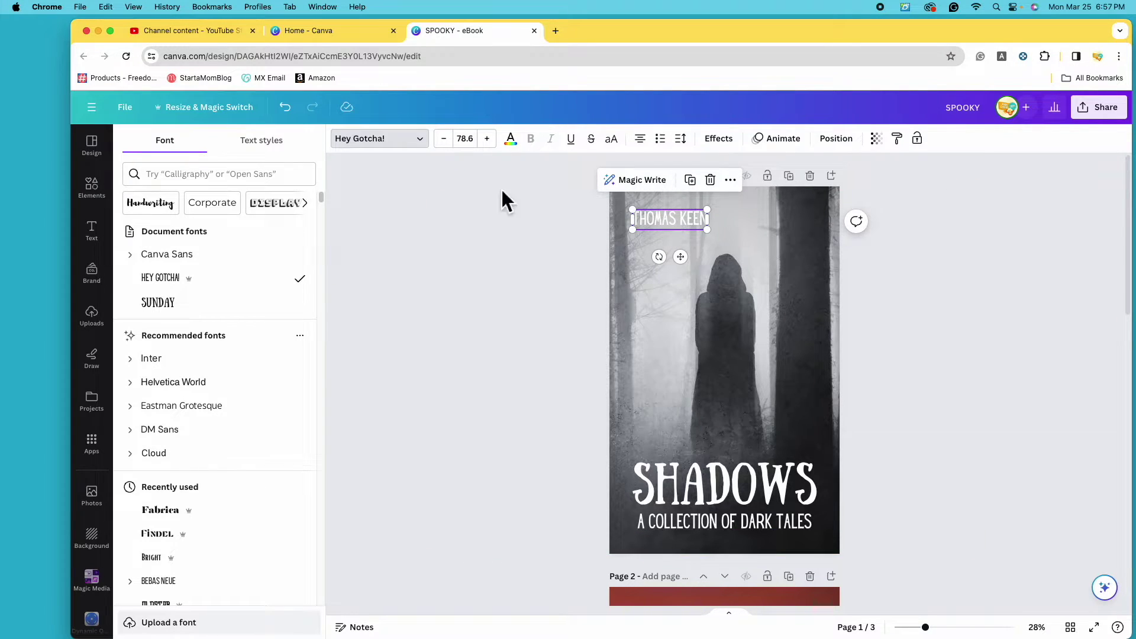
# Colour the author name grey using the photo's colour swatches.
pyautogui.click(513, 146)
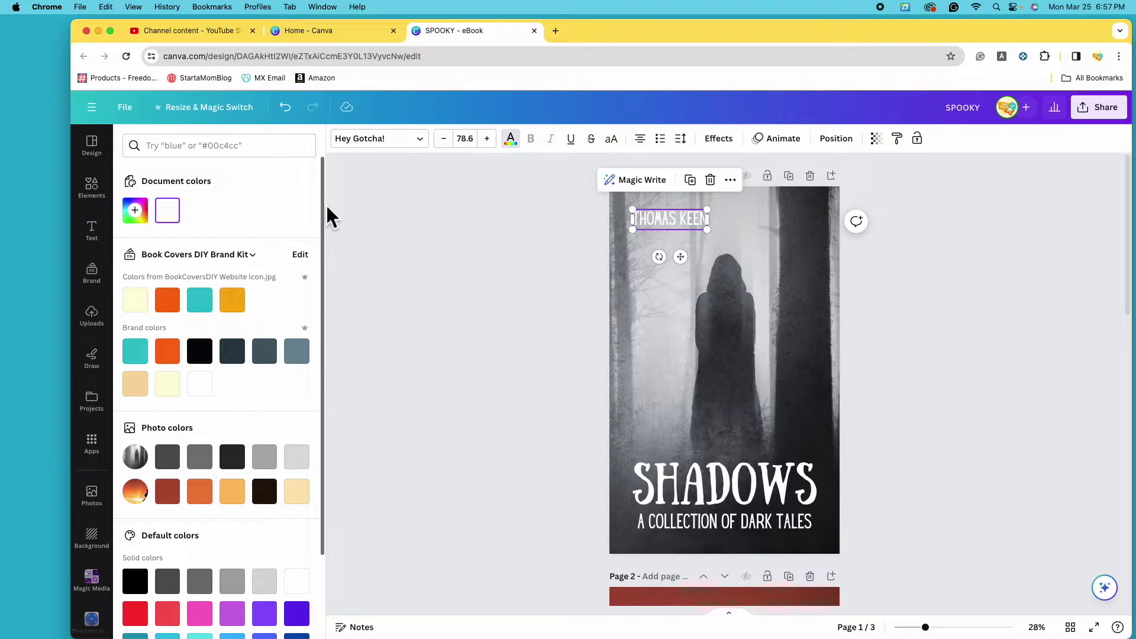
pyautogui.click(142, 587)
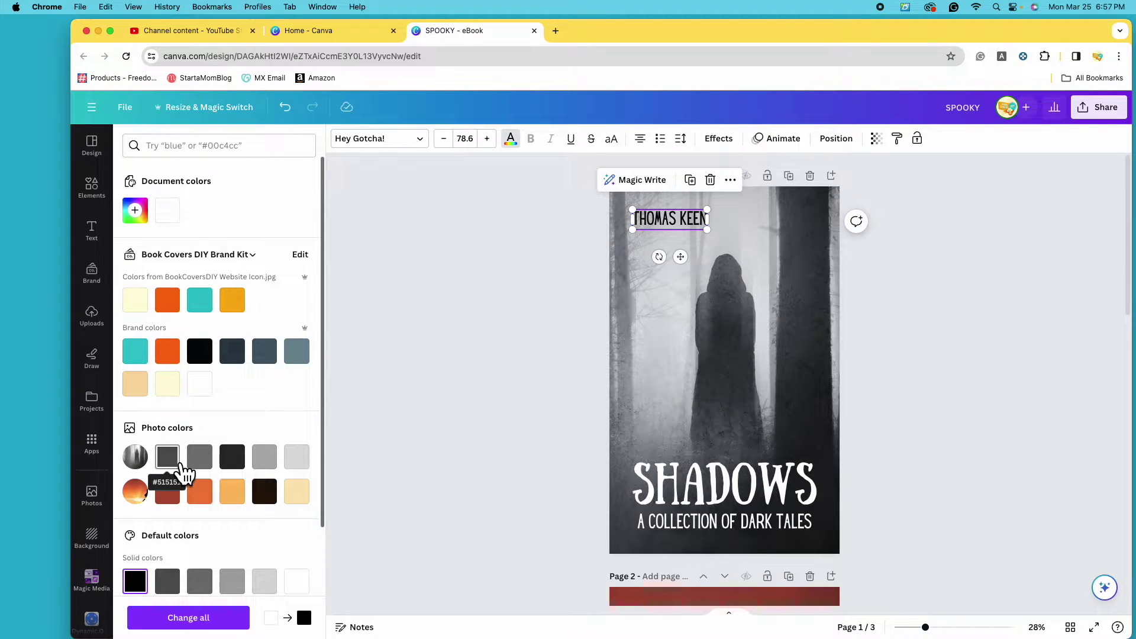
pyautogui.click(181, 464)
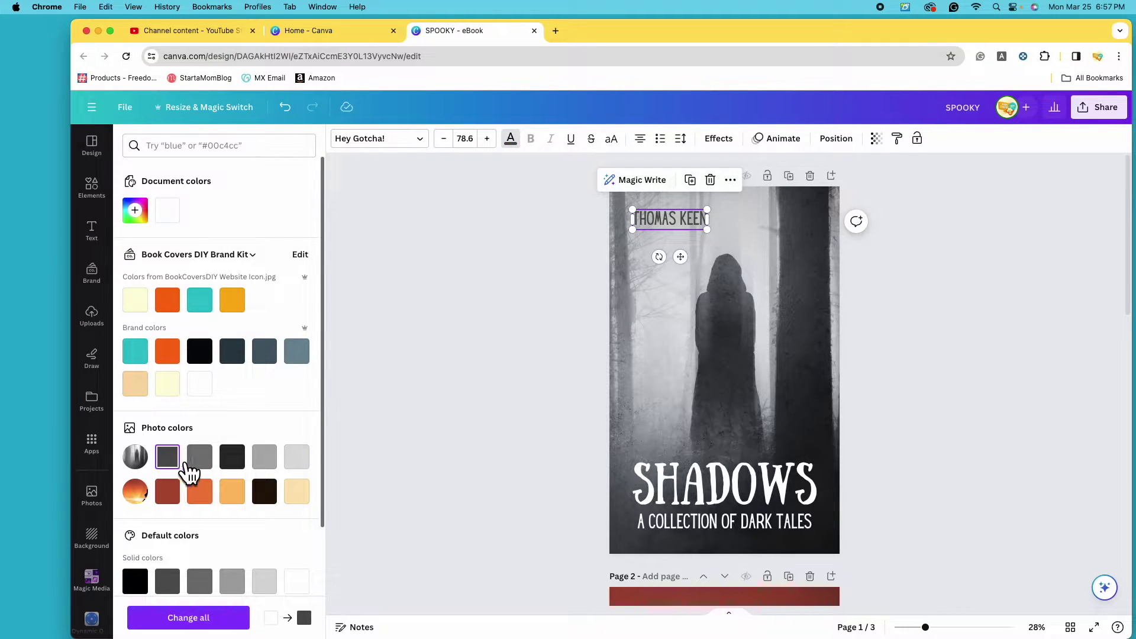
pyautogui.click(243, 465)
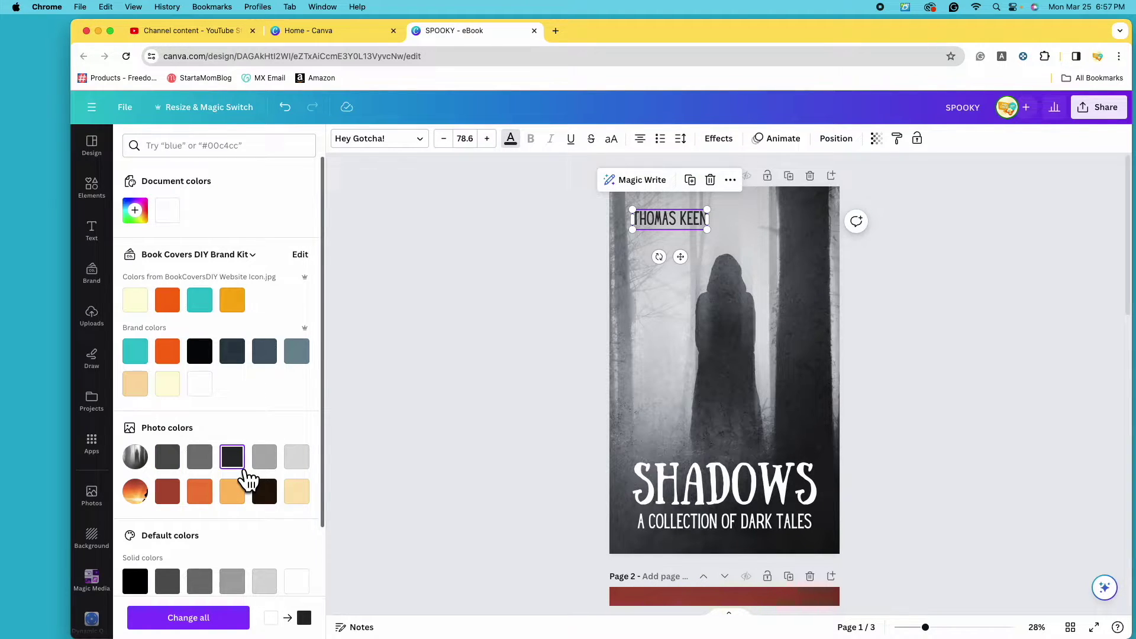
pyautogui.click(175, 463)
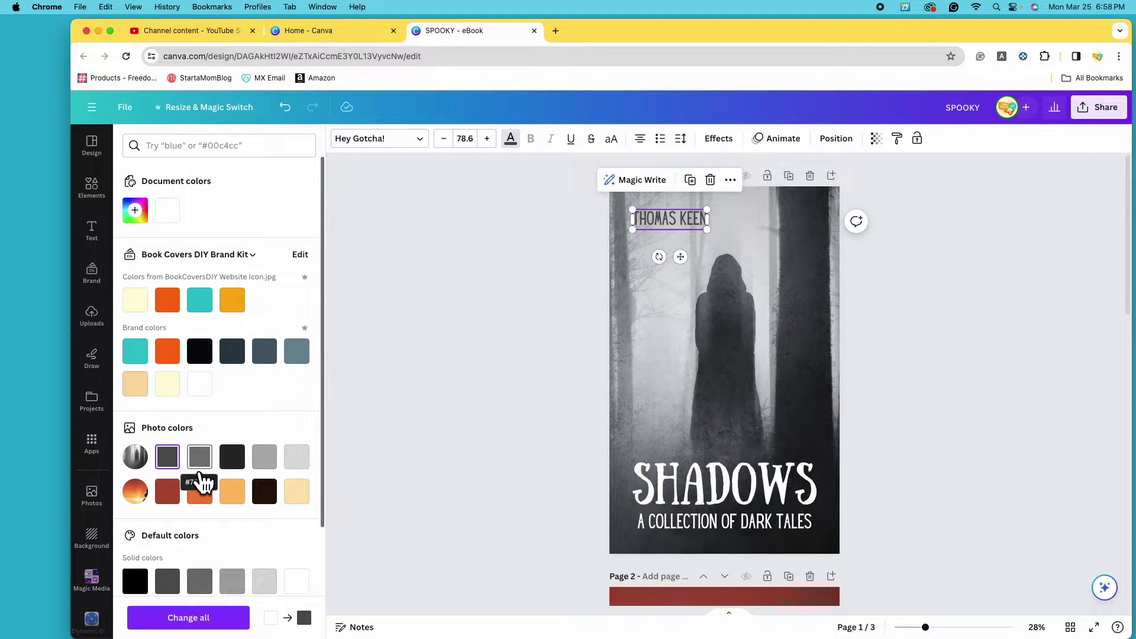
# Keep SHADOWS white and make the subtitle light grey from the photo colours.
pyautogui.click(754, 496)
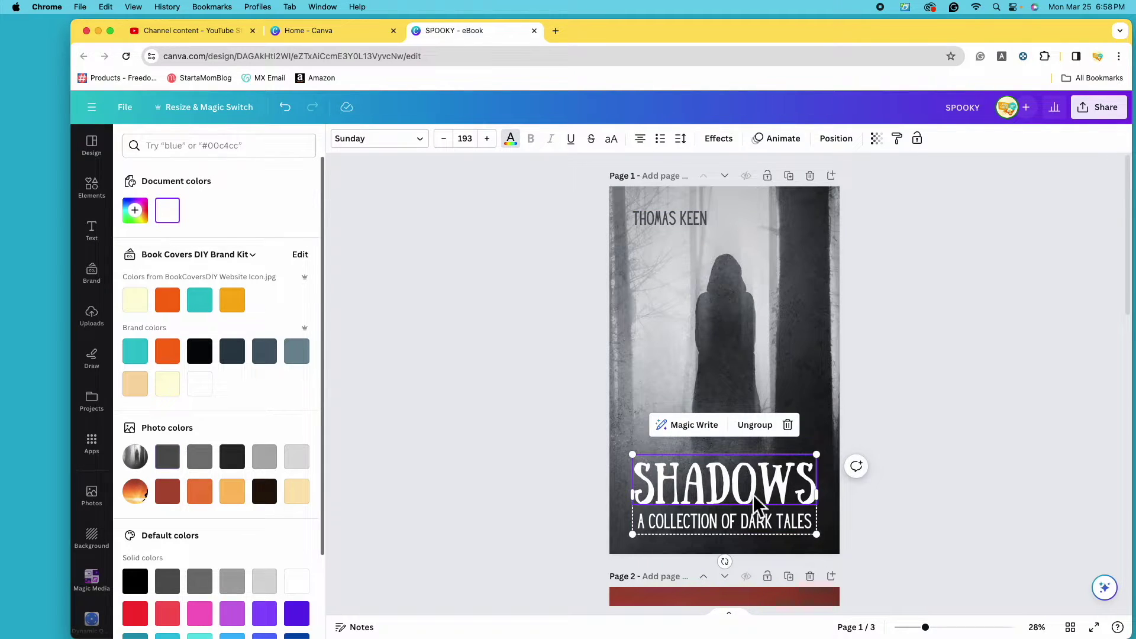
pyautogui.click(300, 465)
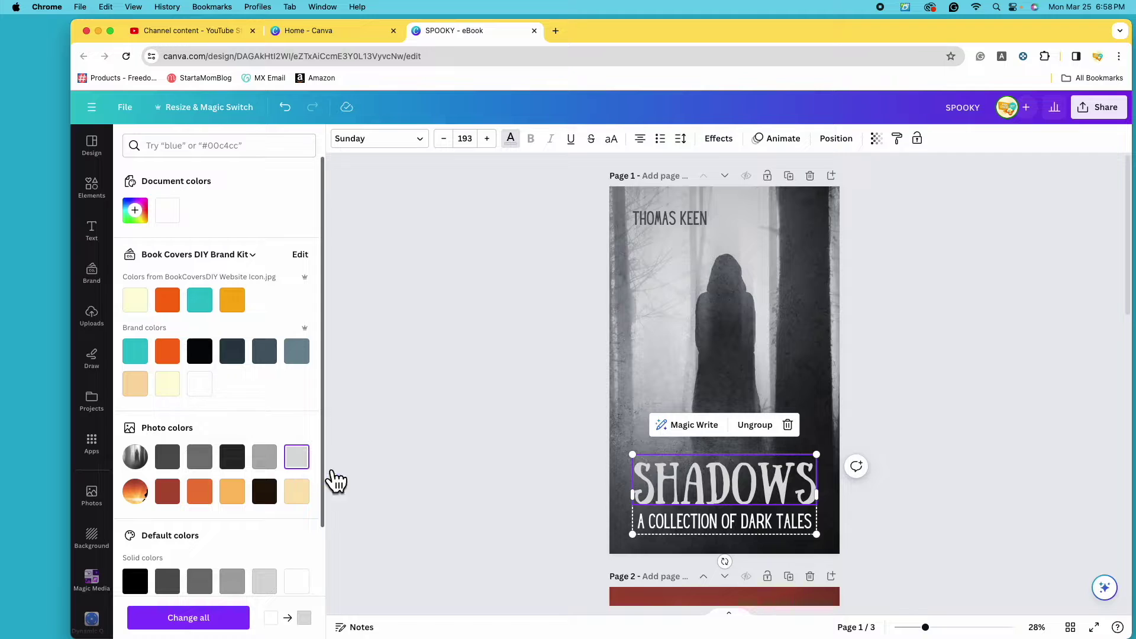
pyautogui.click(303, 584)
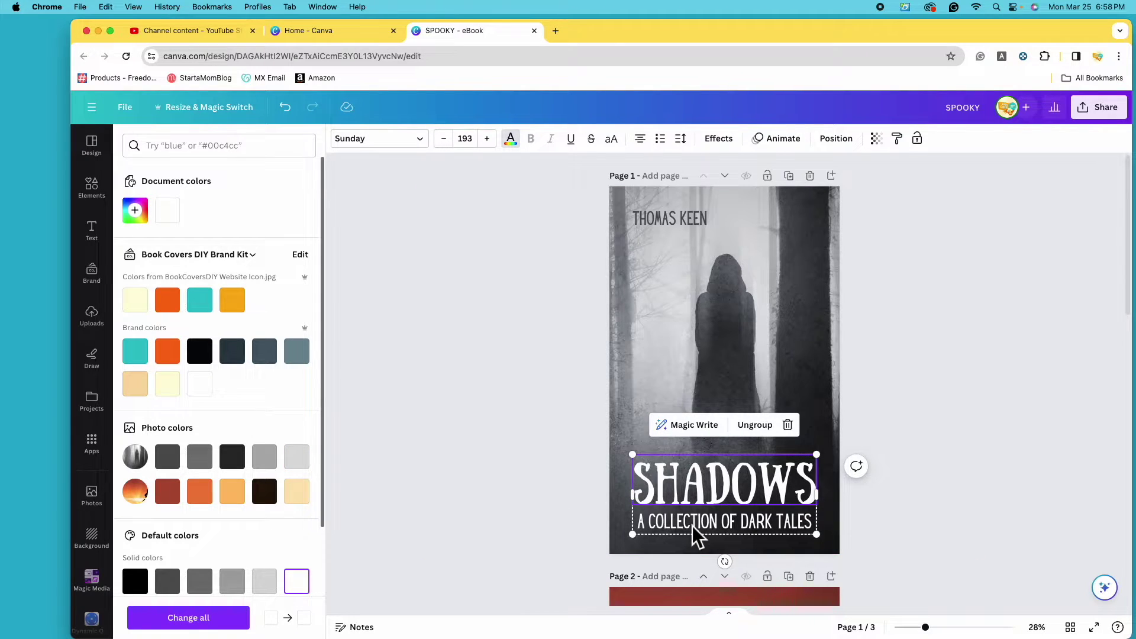
pyautogui.click(693, 526)
pyautogui.click(308, 467)
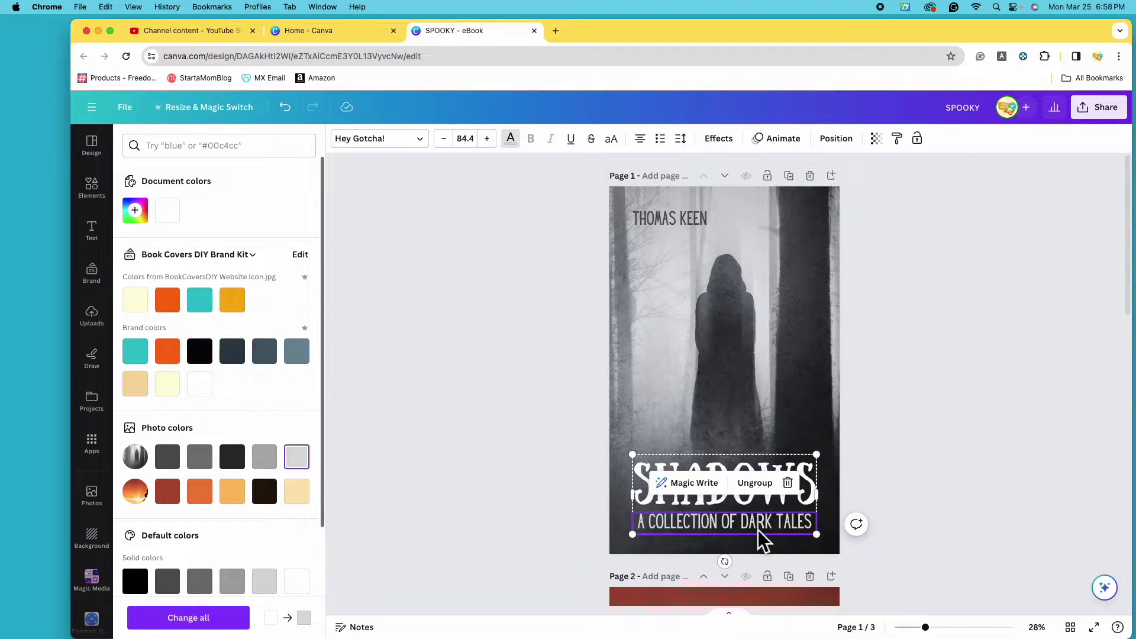
pyautogui.click(742, 525)
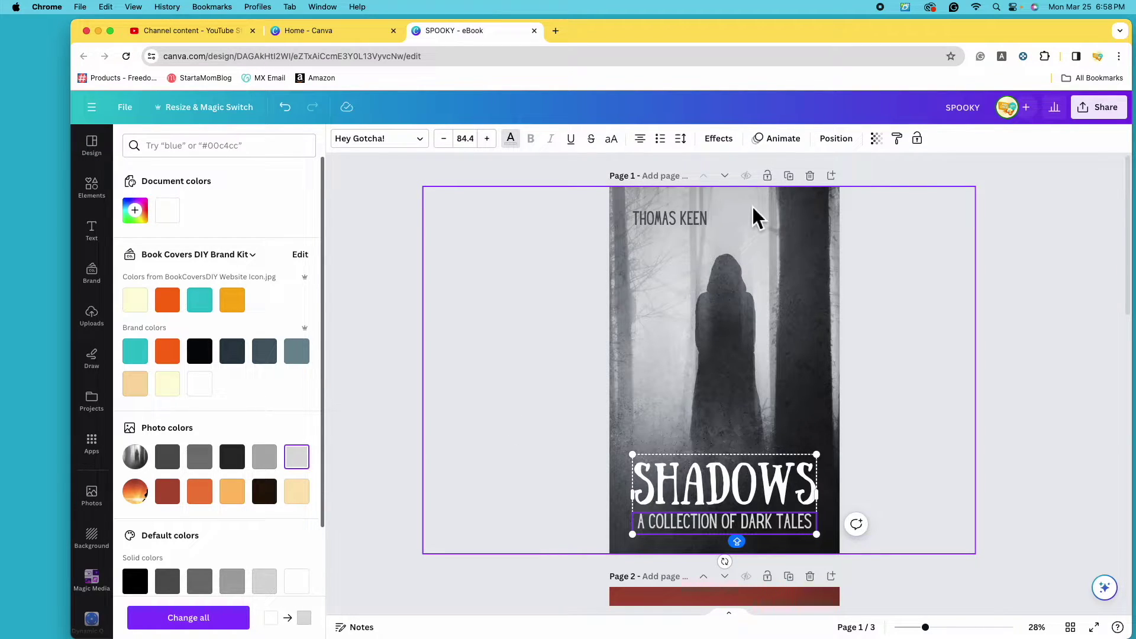
# Nudge the author name slightly right and deselect everything.
pyautogui.click(495, 360)
pyautogui.click(685, 223)
pyautogui.moveTo(685, 223)
pyautogui.mouseDown()
pyautogui.moveTo(747, 227)
pyautogui.moveTo(689, 219)
pyautogui.mouseUp()
pyautogui.click(1031, 464)
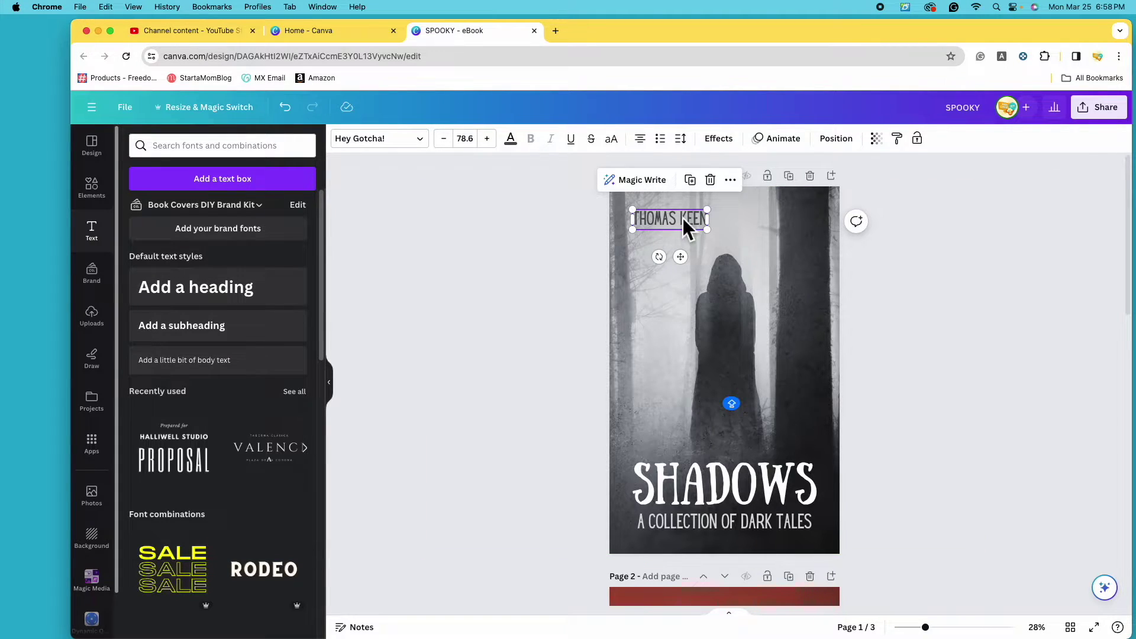
pyautogui.click(537, 318)
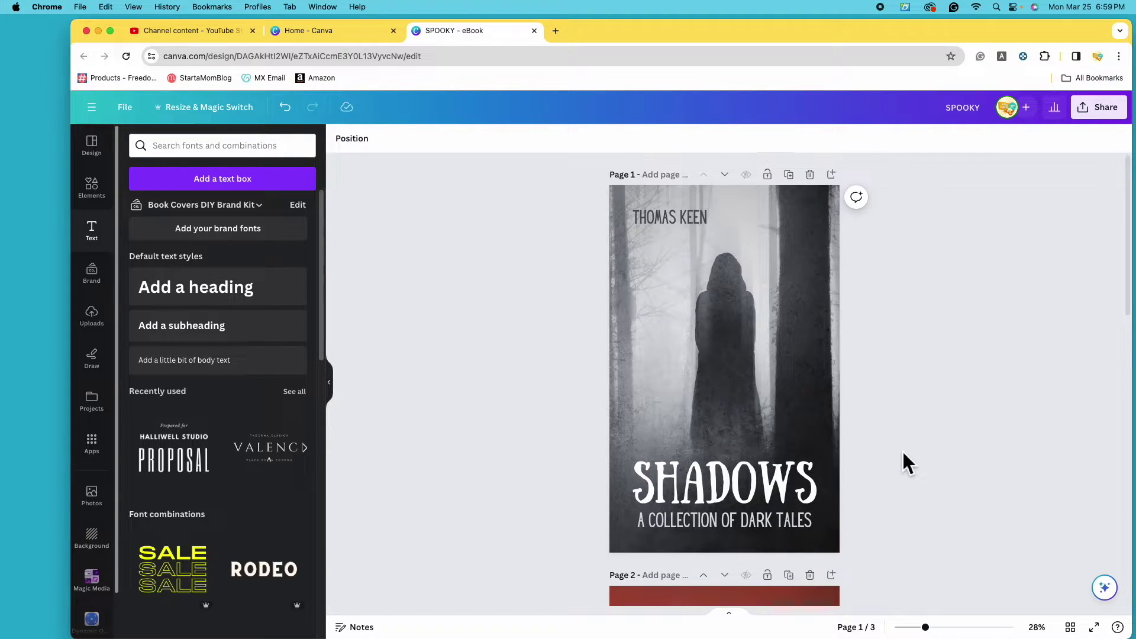
# Preview the Chroma, Rustiq and Eldar filters on the page 2 climber photo.
pyautogui.scroll(-8, 904, 451)
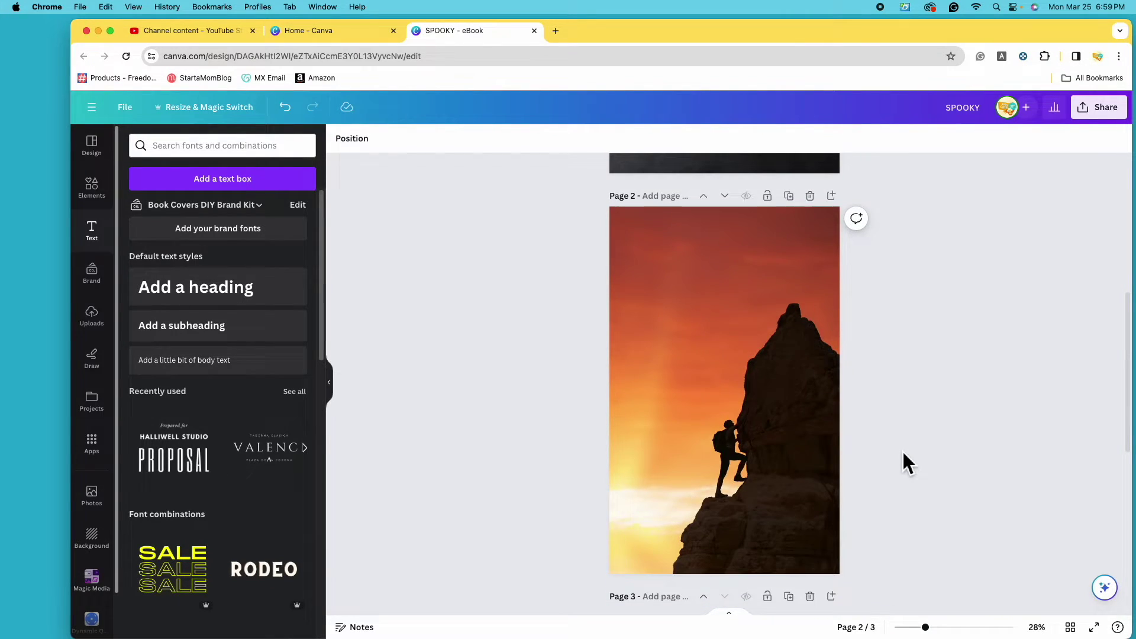
pyautogui.click(754, 357)
pyautogui.click(357, 140)
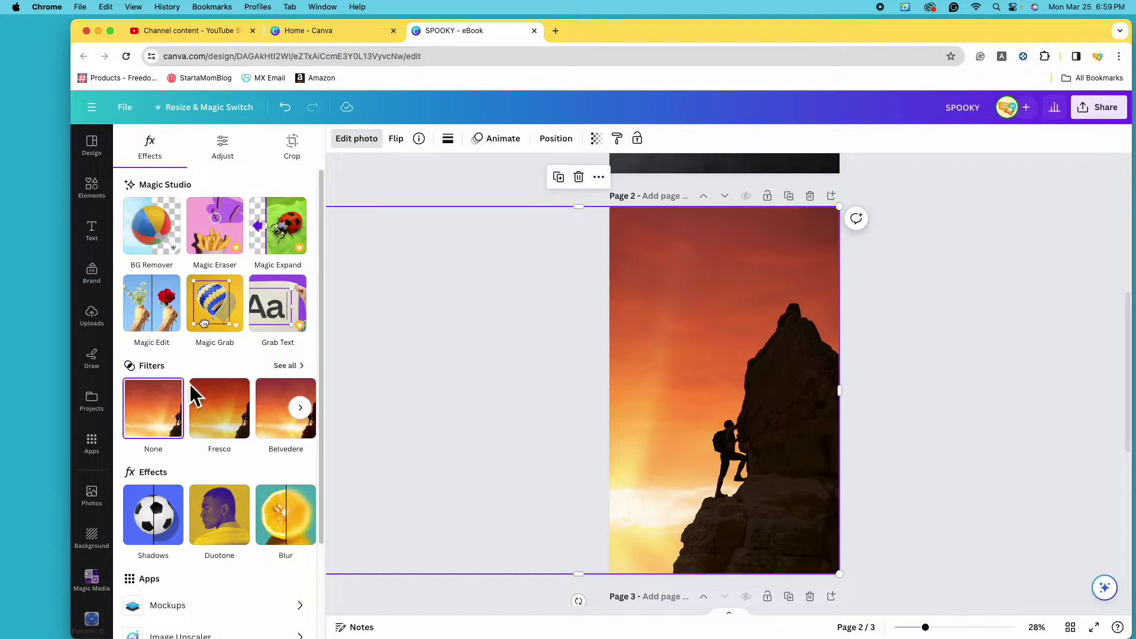
pyautogui.click(290, 366)
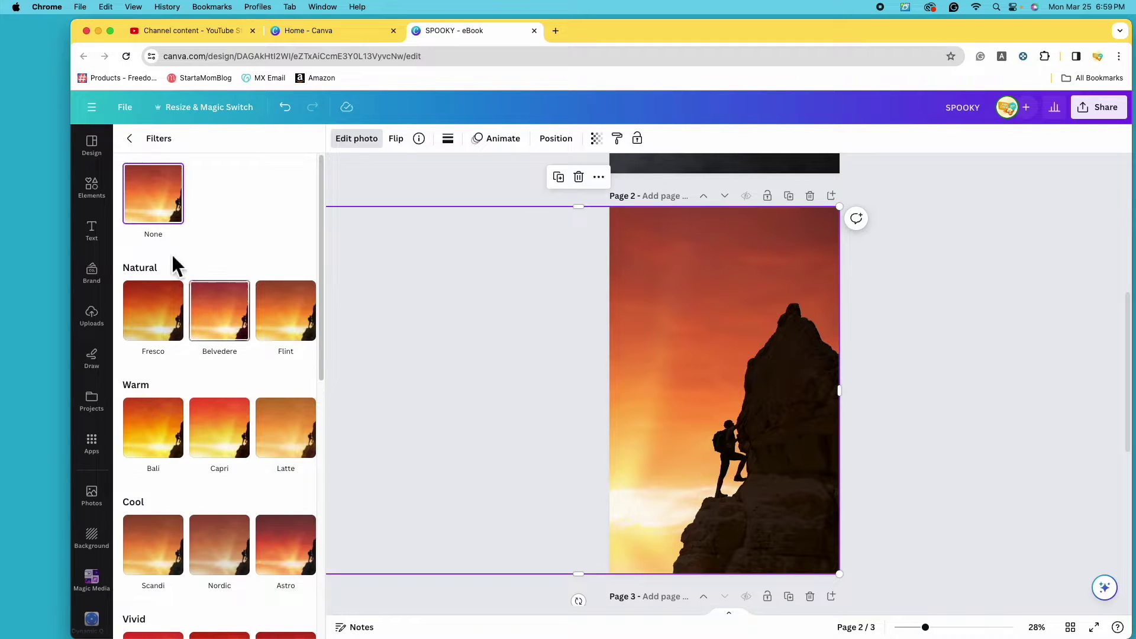
pyautogui.scroll(-4, 197, 396)
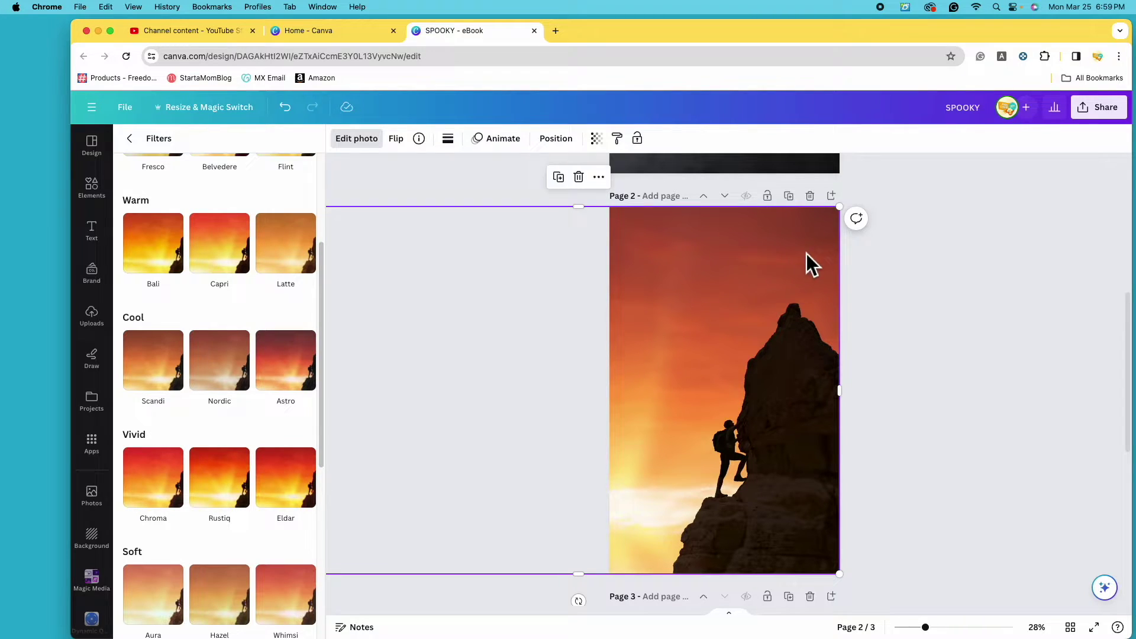
pyautogui.click(169, 499)
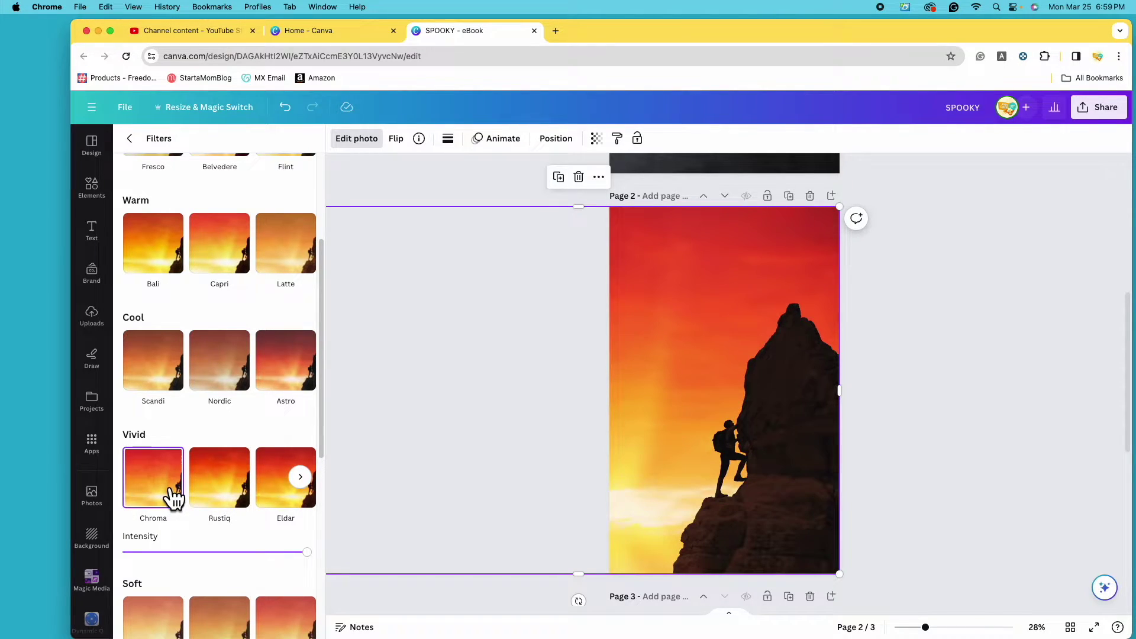
pyautogui.click(236, 494)
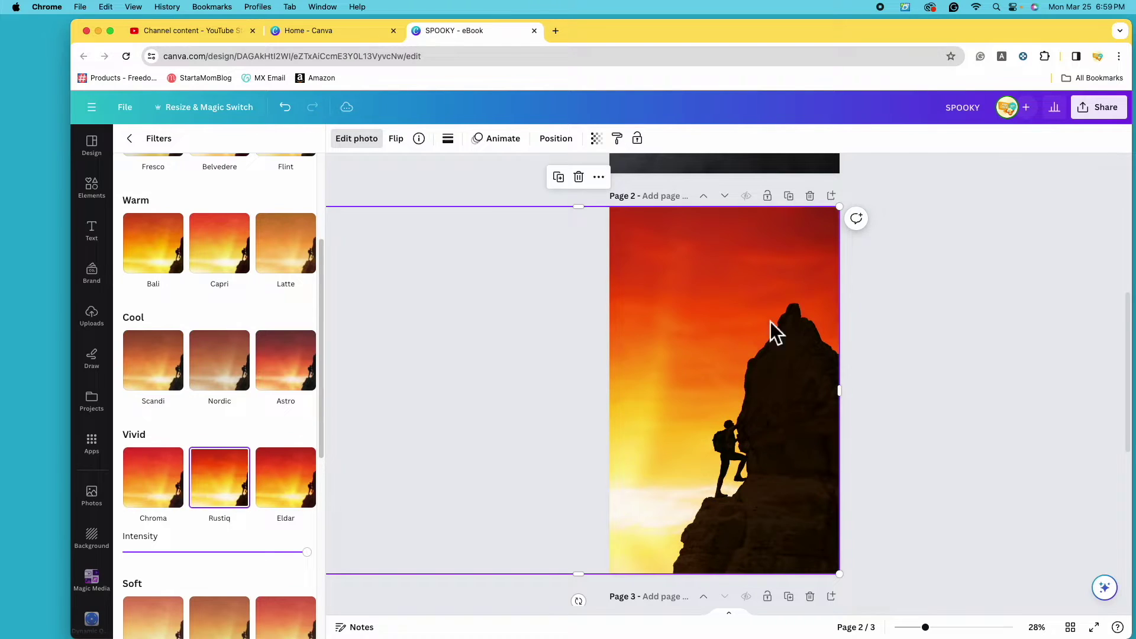
pyautogui.click(293, 500)
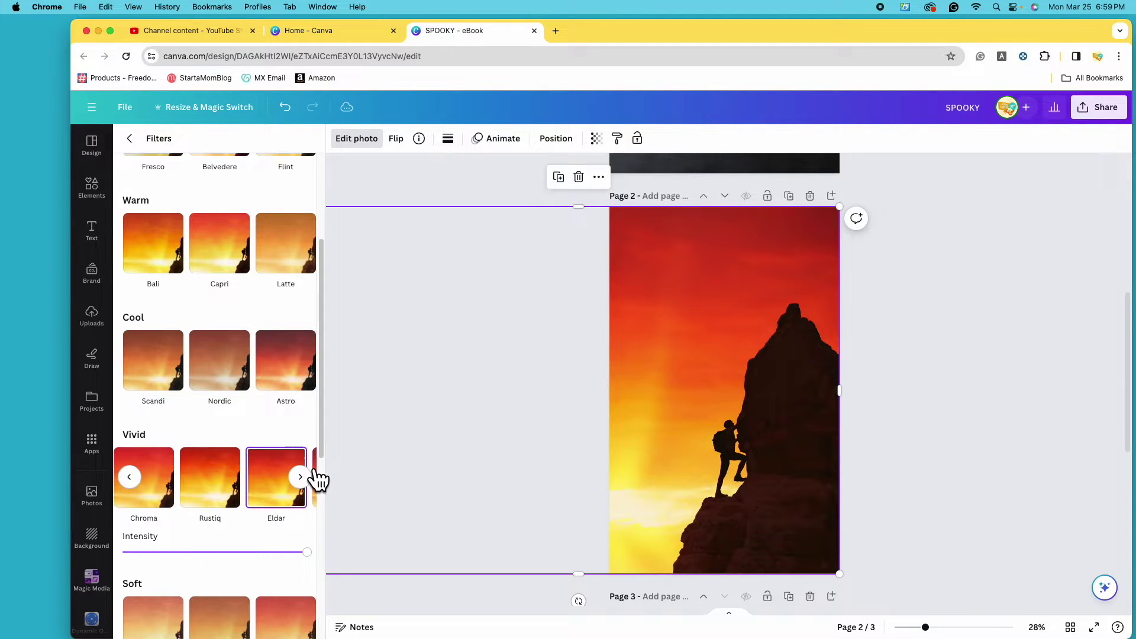
# Remove and reapply Eldar, try Stark, Aria and Zeal, then deselect the photo.
pyautogui.scroll(5, 318, 492)
pyautogui.click(153, 193)
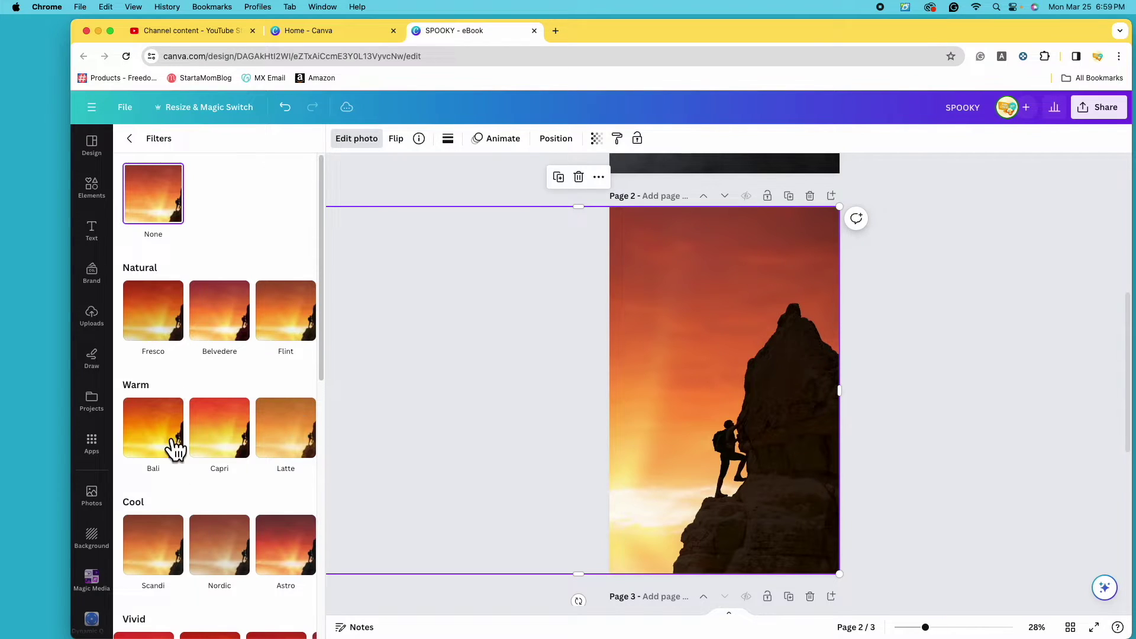
pyautogui.scroll(-3, 175, 495)
pyautogui.click(285, 524)
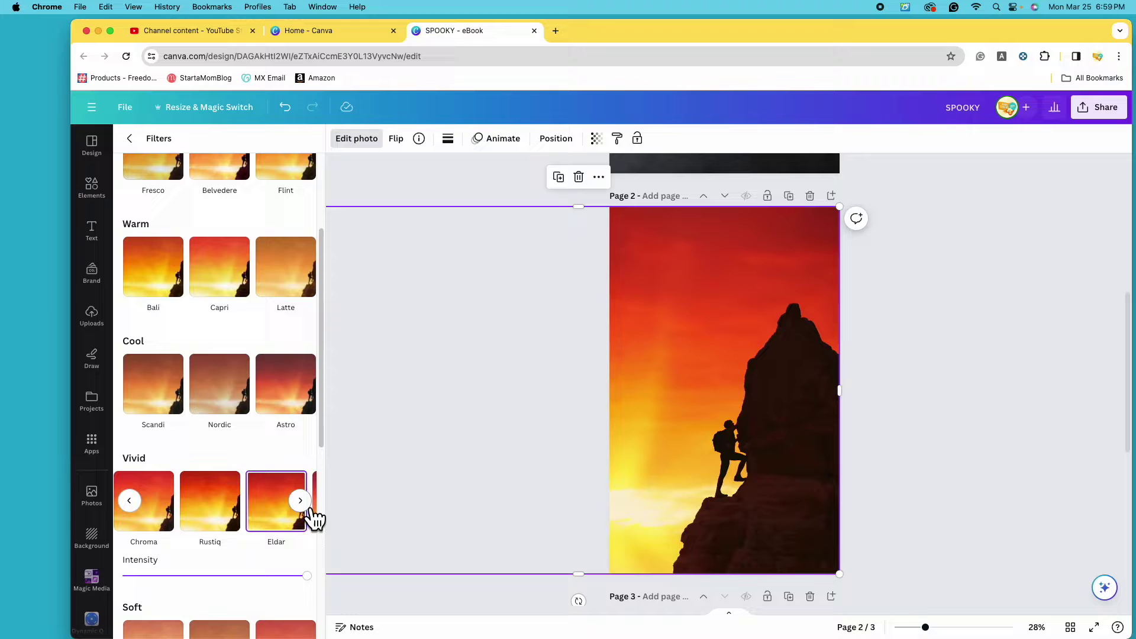
pyautogui.click(303, 503)
pyautogui.click(289, 521)
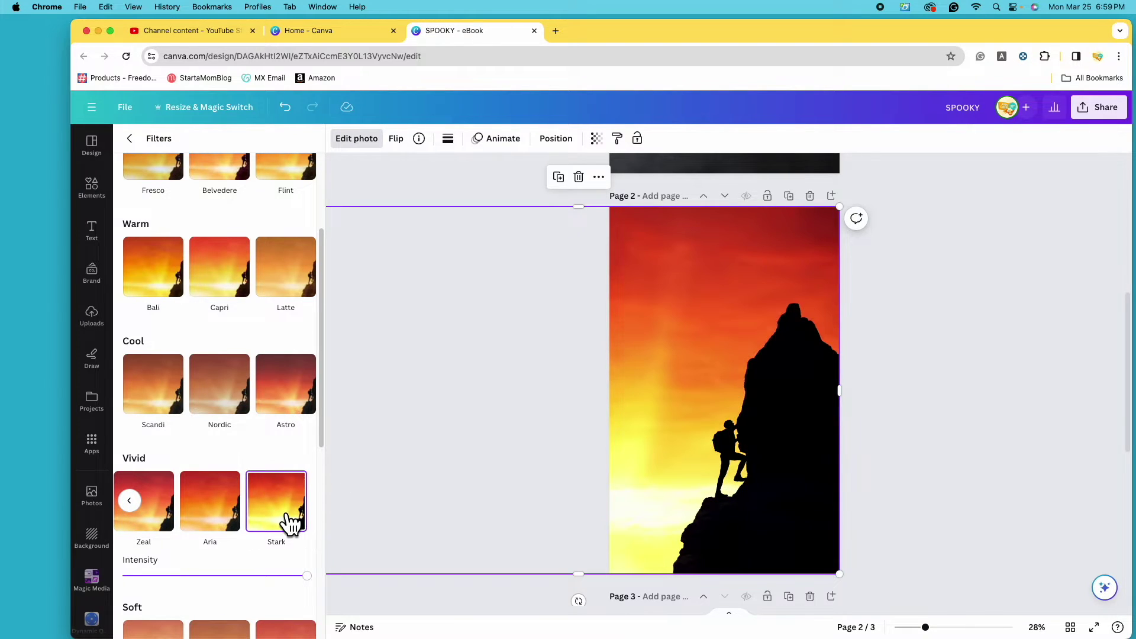
pyautogui.click(228, 528)
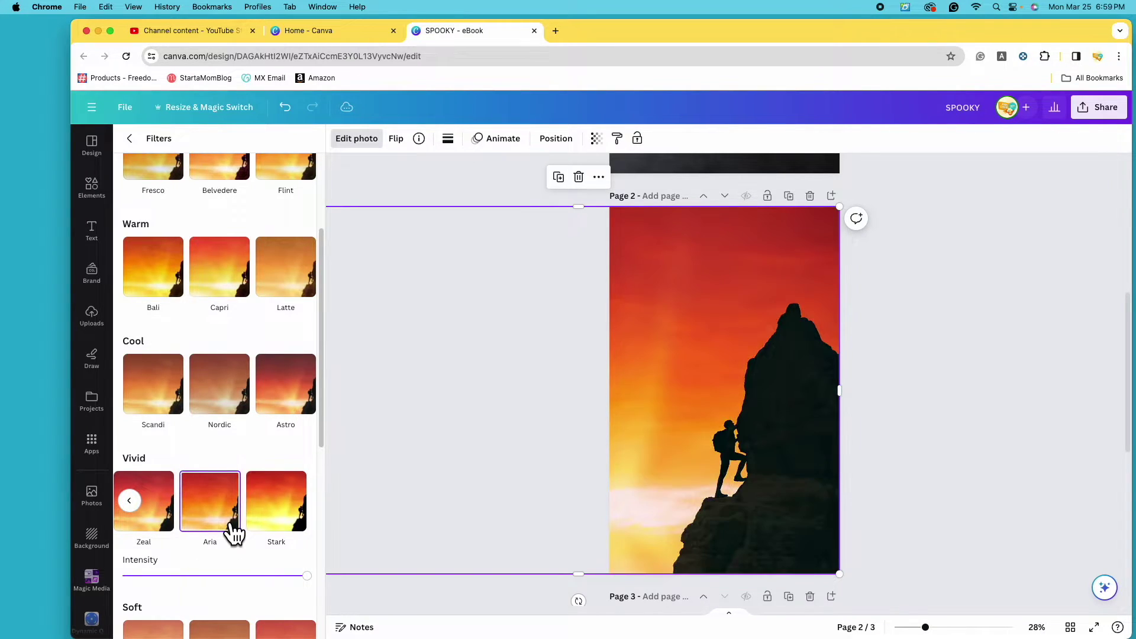
pyautogui.click(164, 524)
pyautogui.scroll(3, 202, 510)
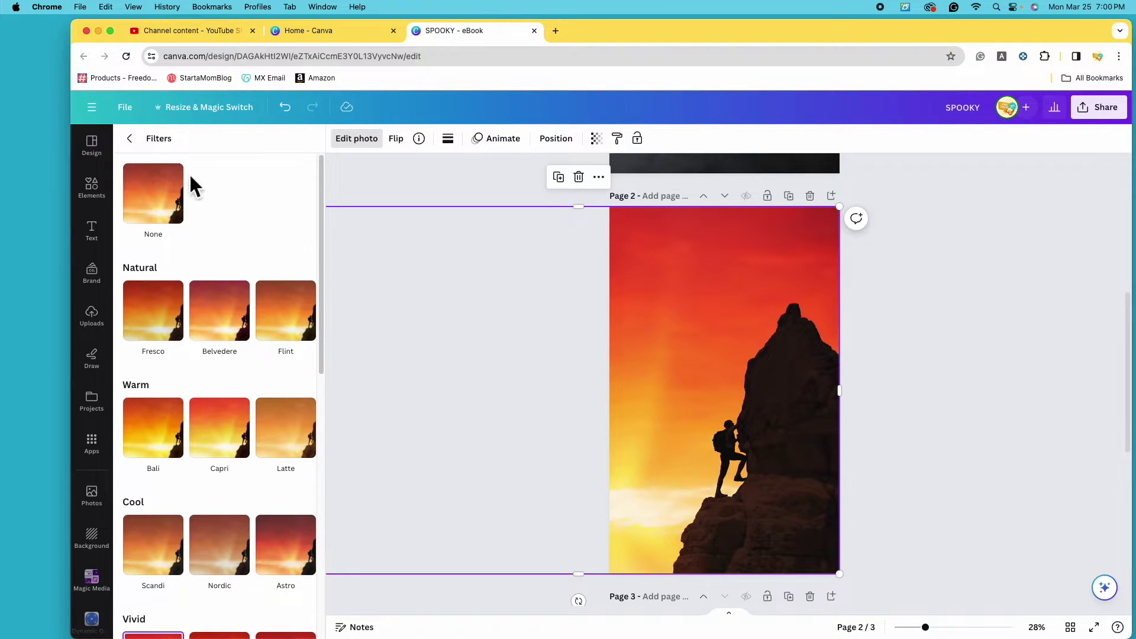
pyautogui.click(145, 151)
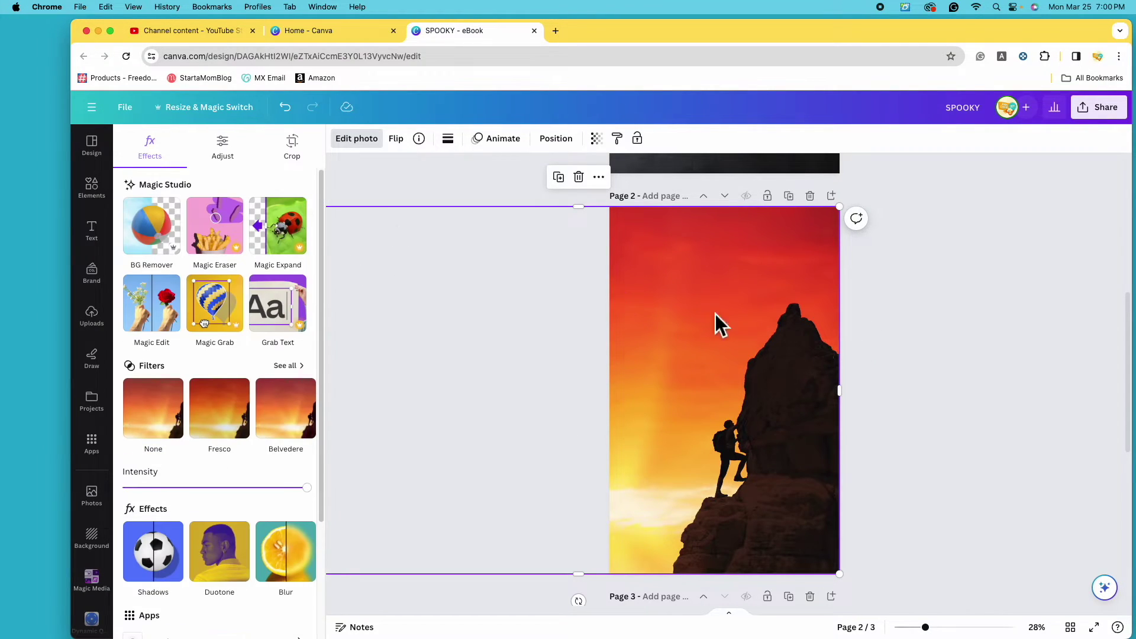
pyautogui.click(949, 385)
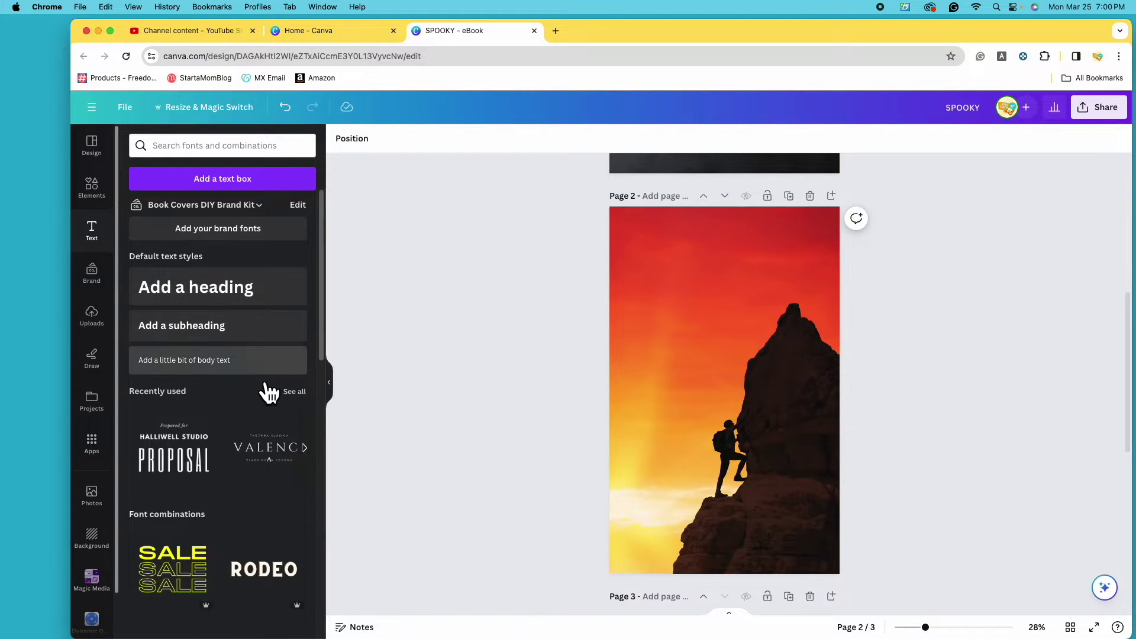
# Add the 'I can & I will' font combination to page 2, move it up, and ungroup it.
pyautogui.scroll(-15, 270, 391)
pyautogui.scroll(-5, 219, 374)
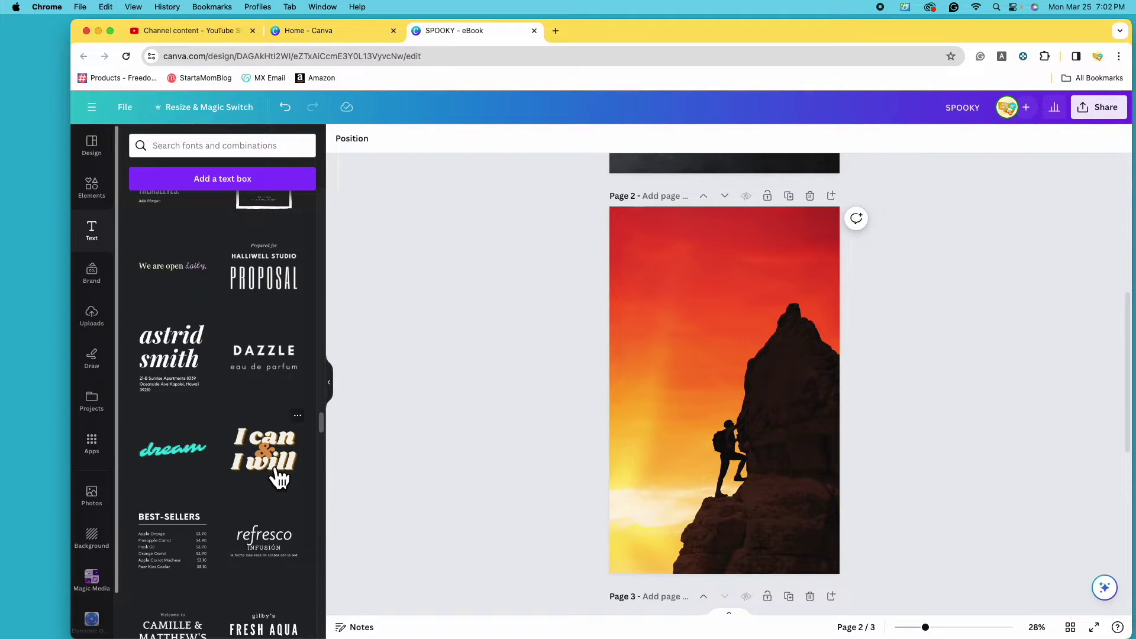
pyautogui.click(281, 476)
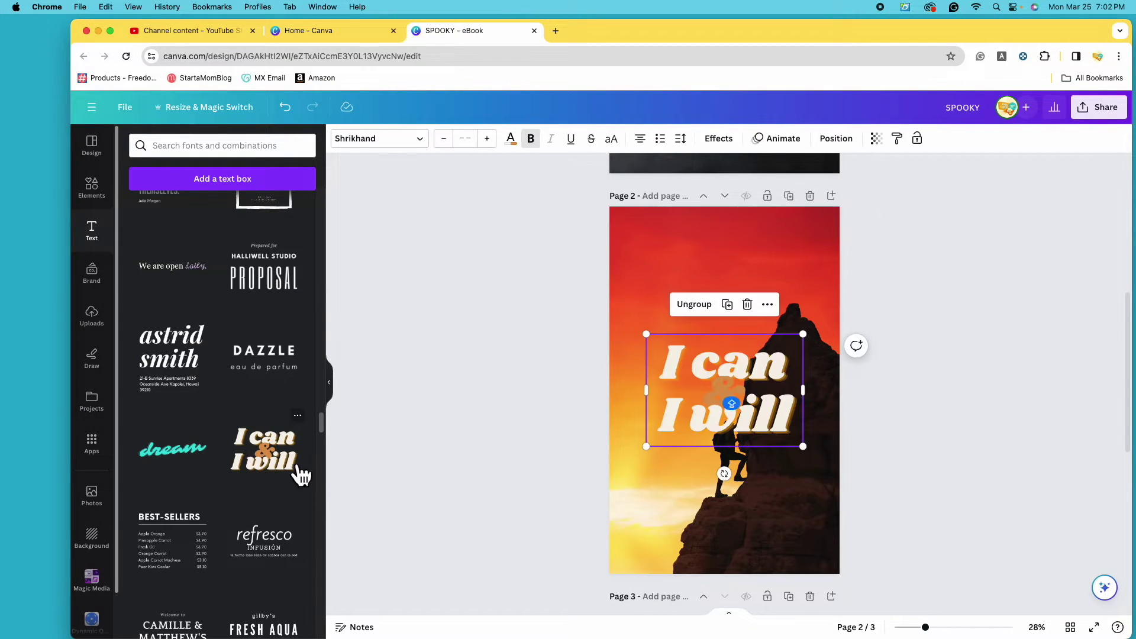
pyautogui.moveTo(728, 398); pyautogui.dragTo(737, 275)
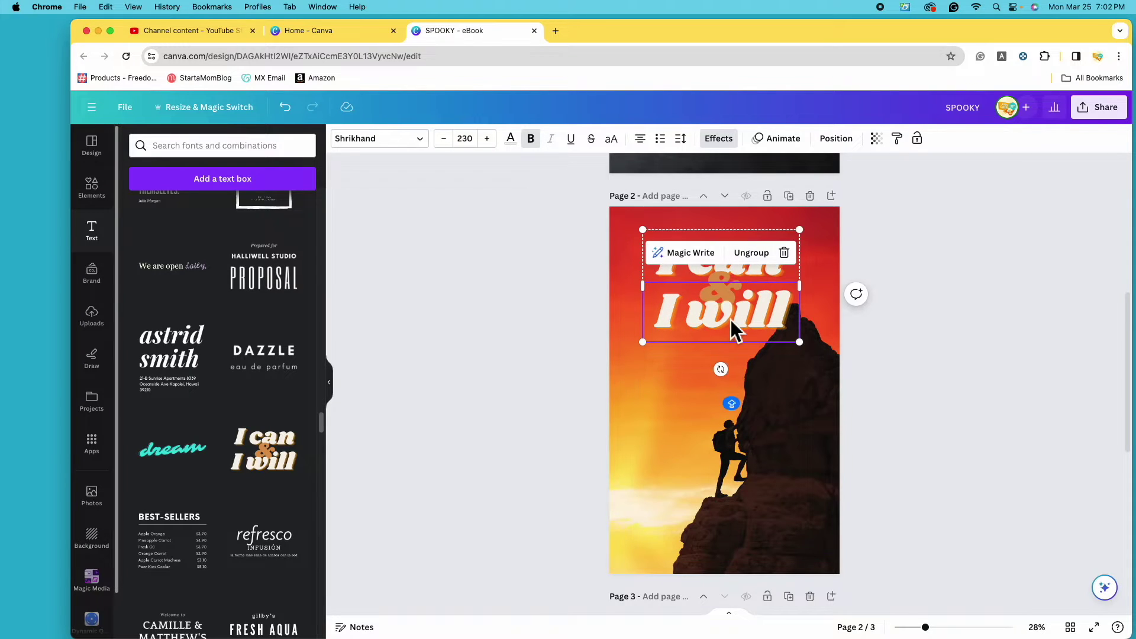
pyautogui.click(753, 254)
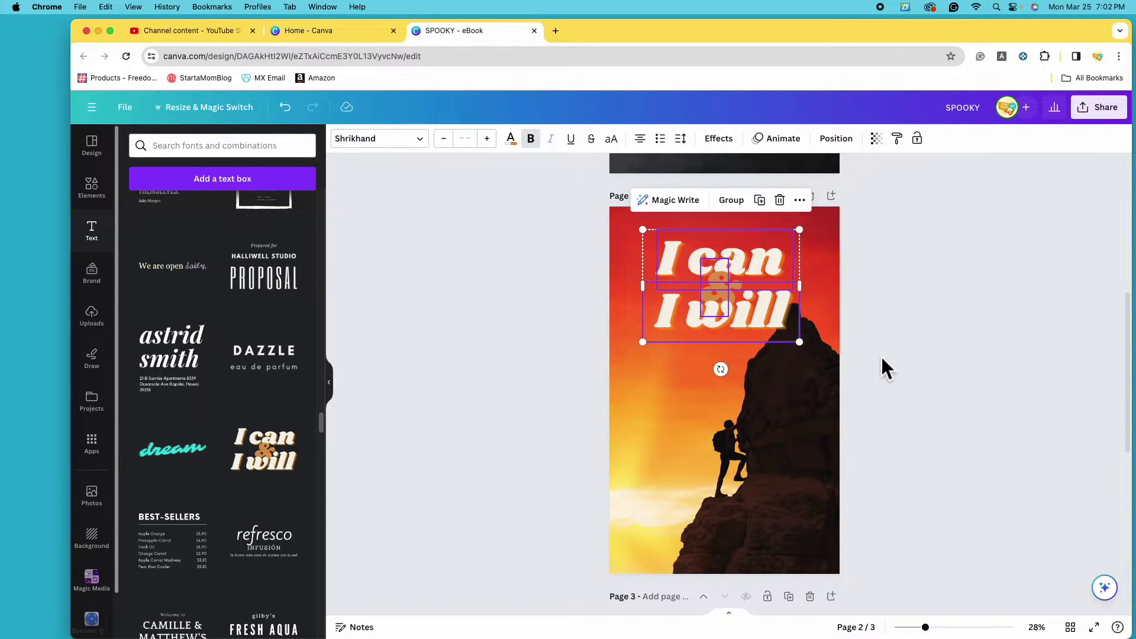
# Move 'I will' lower on the photo and delete the ampersand.
pyautogui.click(882, 359)
pyautogui.click(747, 325)
pyautogui.moveTo(747, 325); pyautogui.dragTo(757, 256)
pyautogui.click(727, 296)
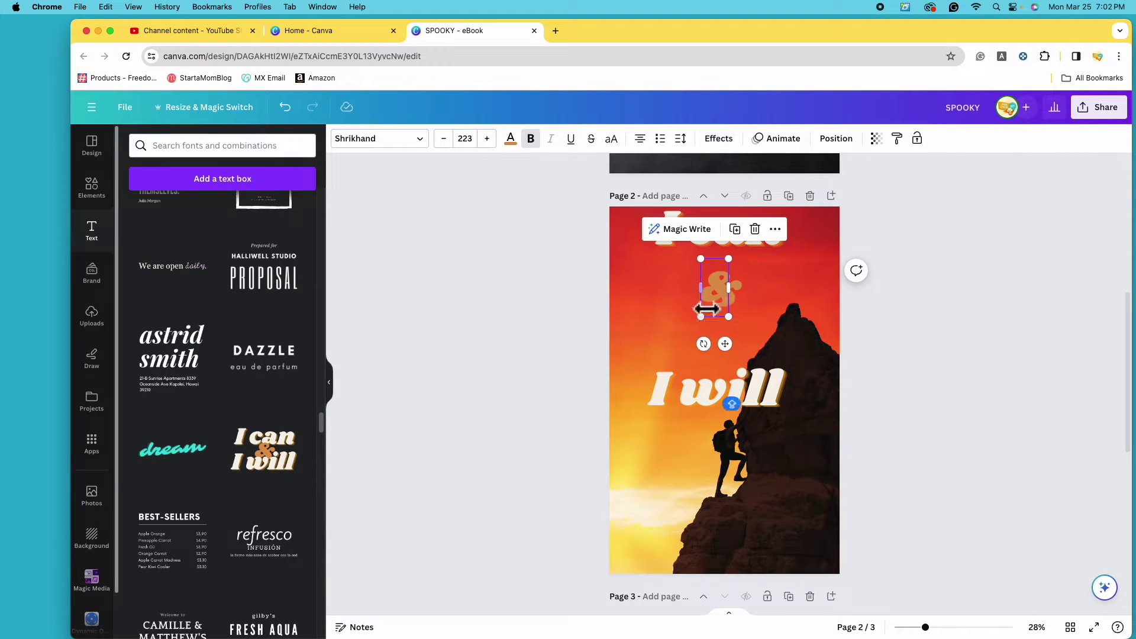
pyautogui.click(761, 232)
pyautogui.click(747, 294)
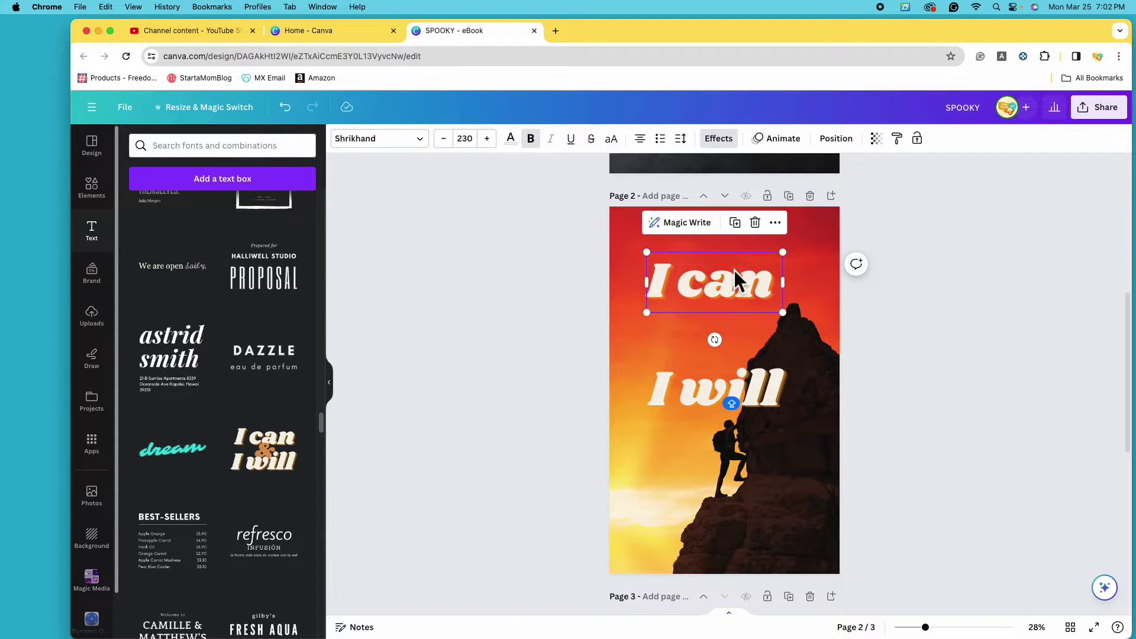
# Change 'I can' to 'Conquer' and widen its text box so the word fits on one line.
pyautogui.click(772, 291)
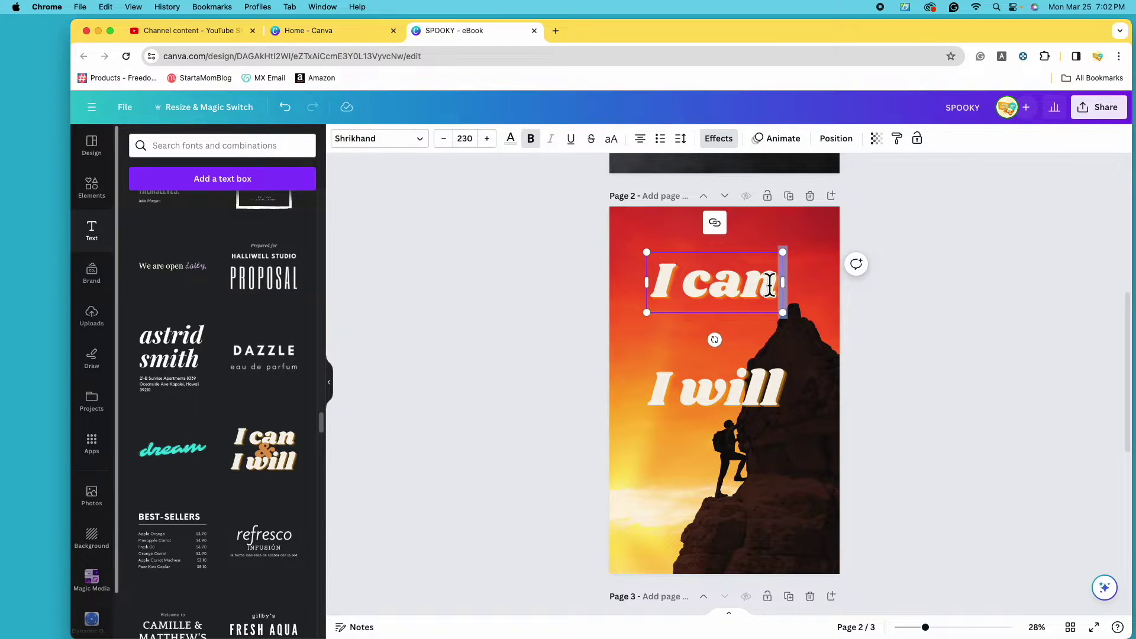
pyautogui.press('BackSpace')
pyautogui.press('BackSpace')
pyautogui.press('BackSpace')
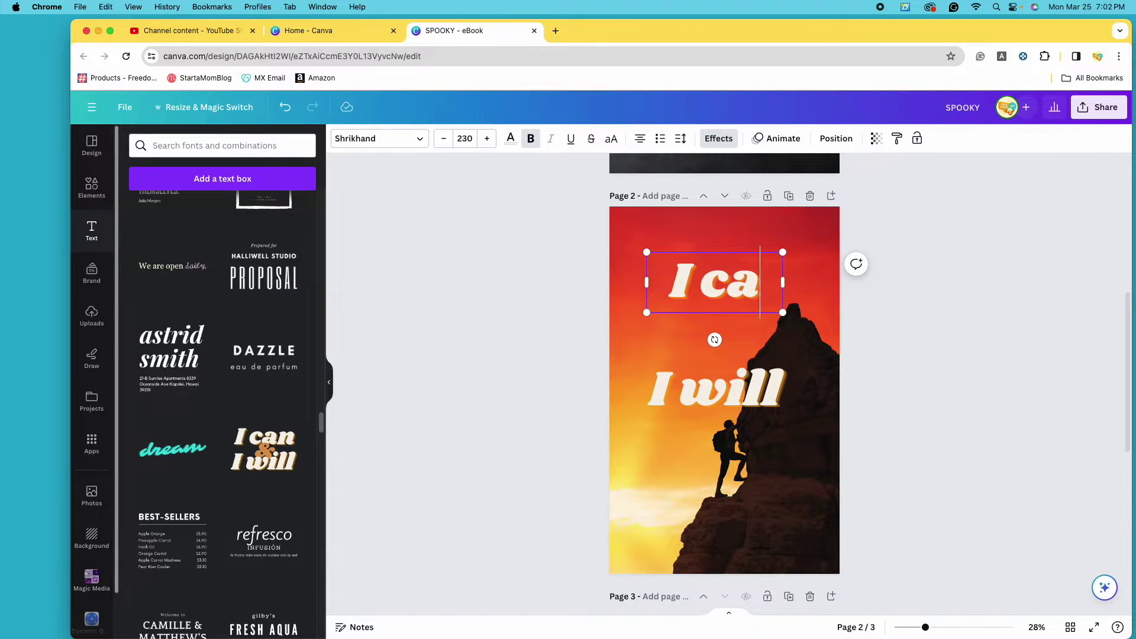
pyautogui.press('BackSpace')
pyautogui.press('BackSpace')
pyautogui.write('Conquer')
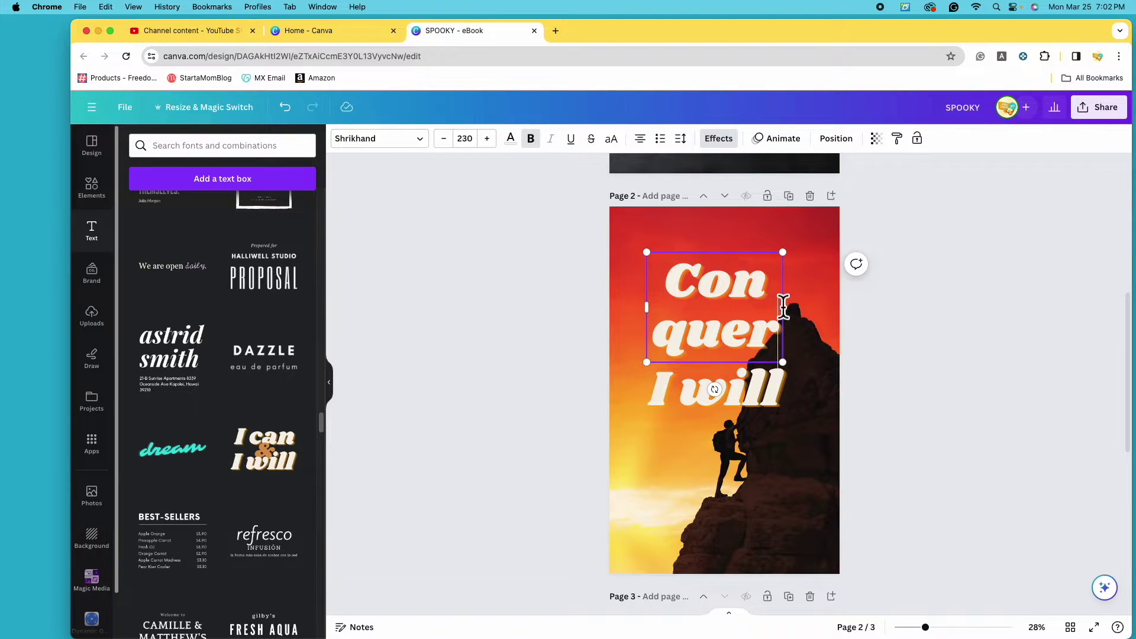
pyautogui.moveTo(793, 315); pyautogui.dragTo(844, 316)
pyautogui.moveTo(655, 325); pyautogui.dragTo(751, 279)
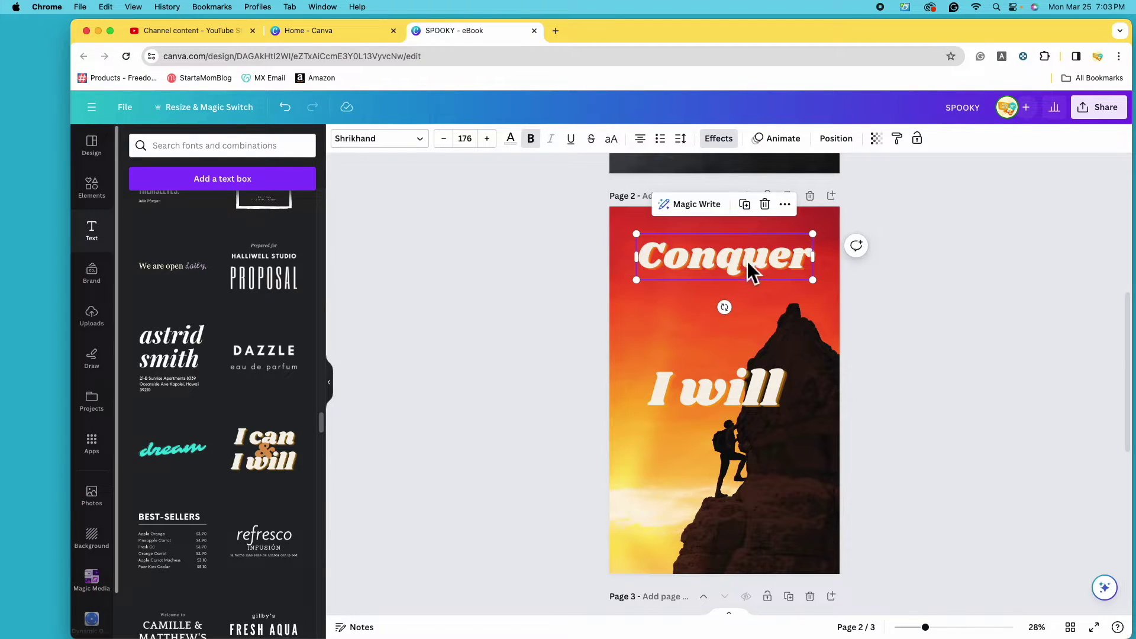
pyautogui.click(736, 148)
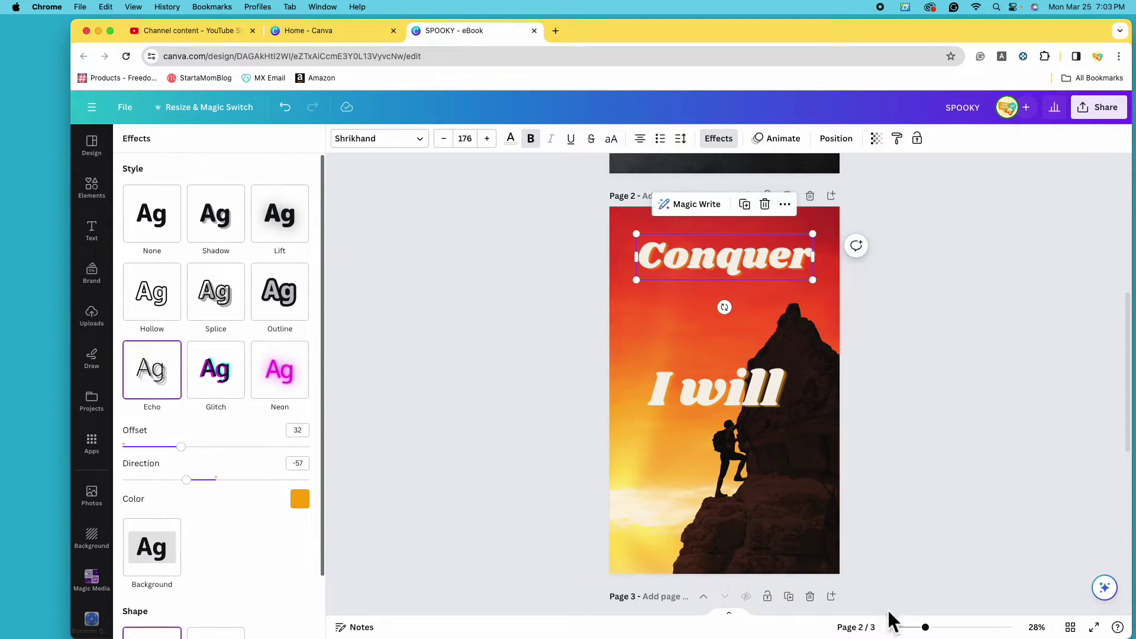
# Try None, Shadow, Lift, Outline and Splice effects on 'I will', then settle on Hollow.
pyautogui.moveTo(935, 631); pyautogui.dragTo(966, 627)
pyautogui.click(952, 436)
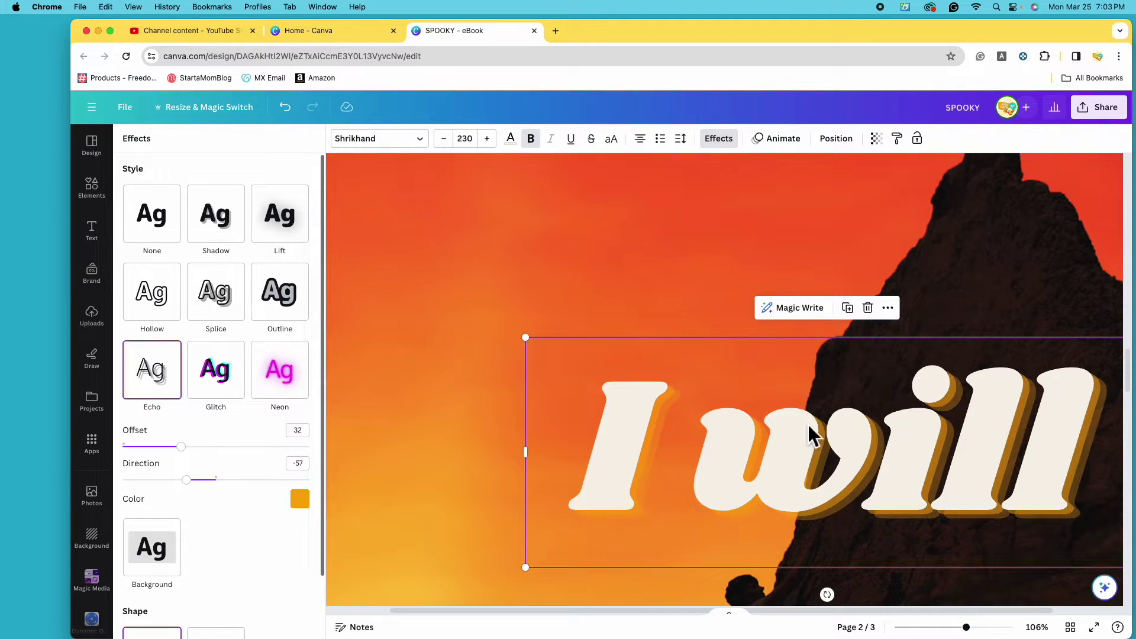
pyautogui.click(156, 228)
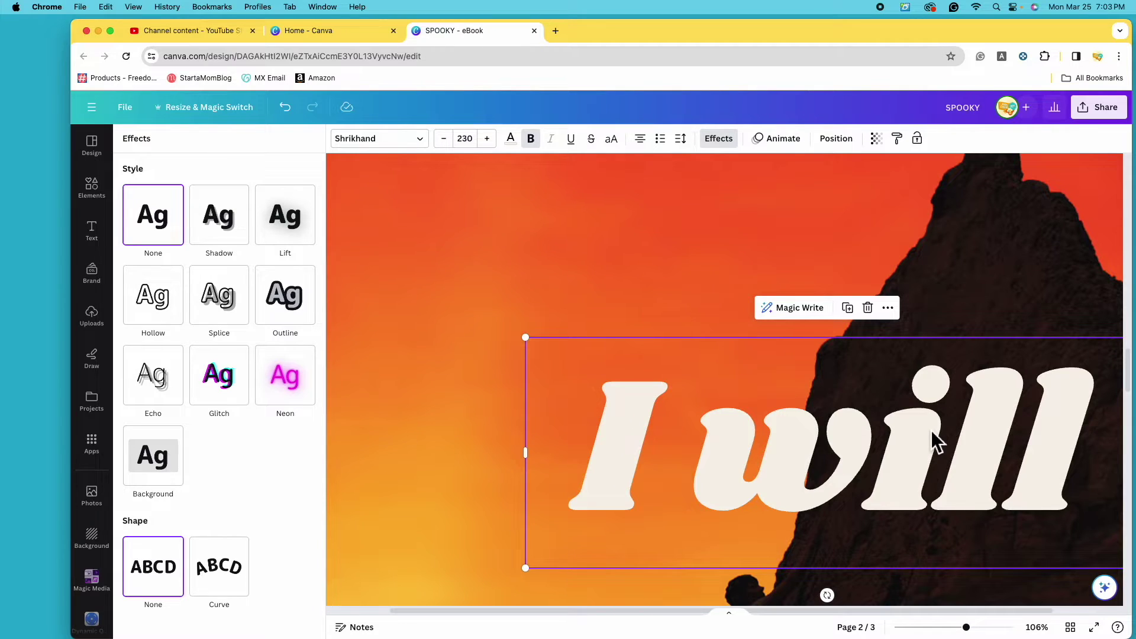
pyautogui.click(235, 223)
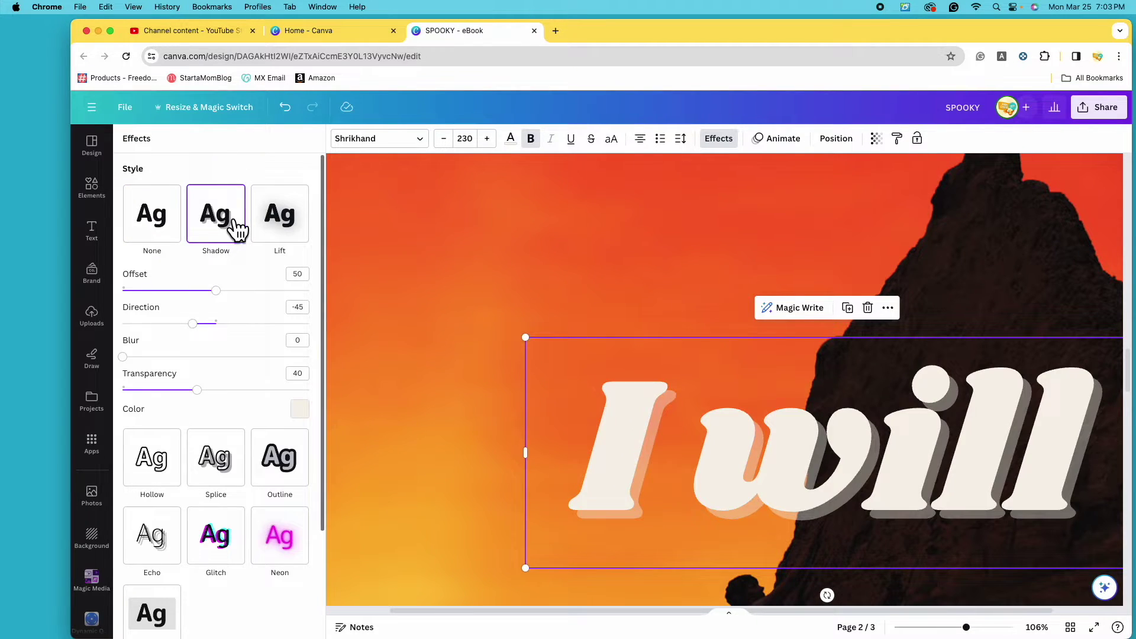
pyautogui.click(281, 244)
pyautogui.click(296, 352)
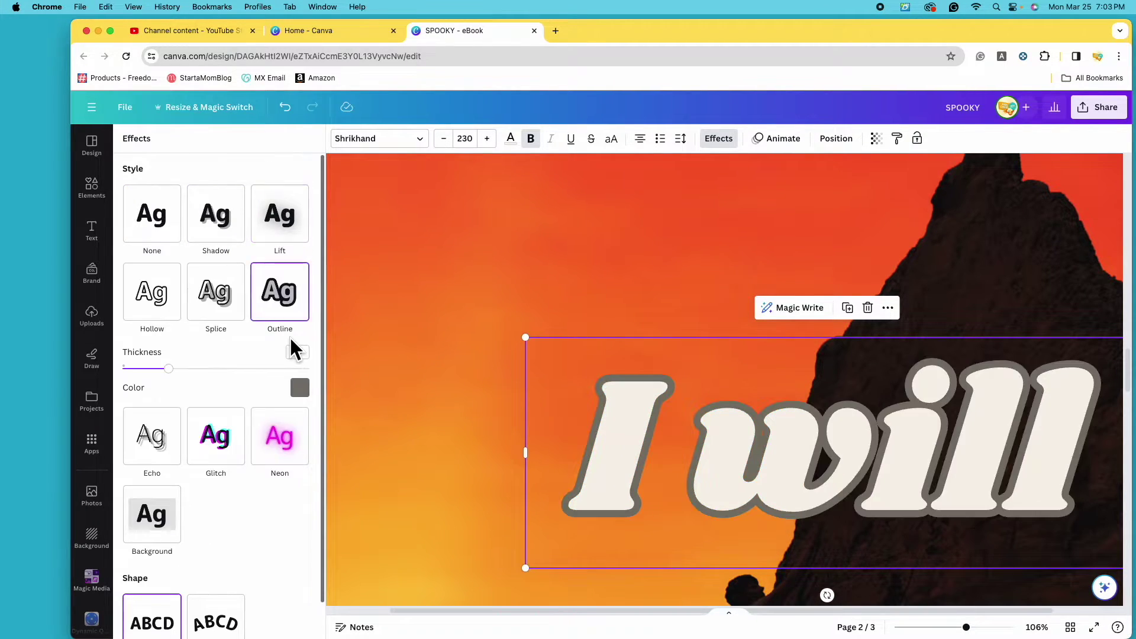
pyautogui.click(224, 312)
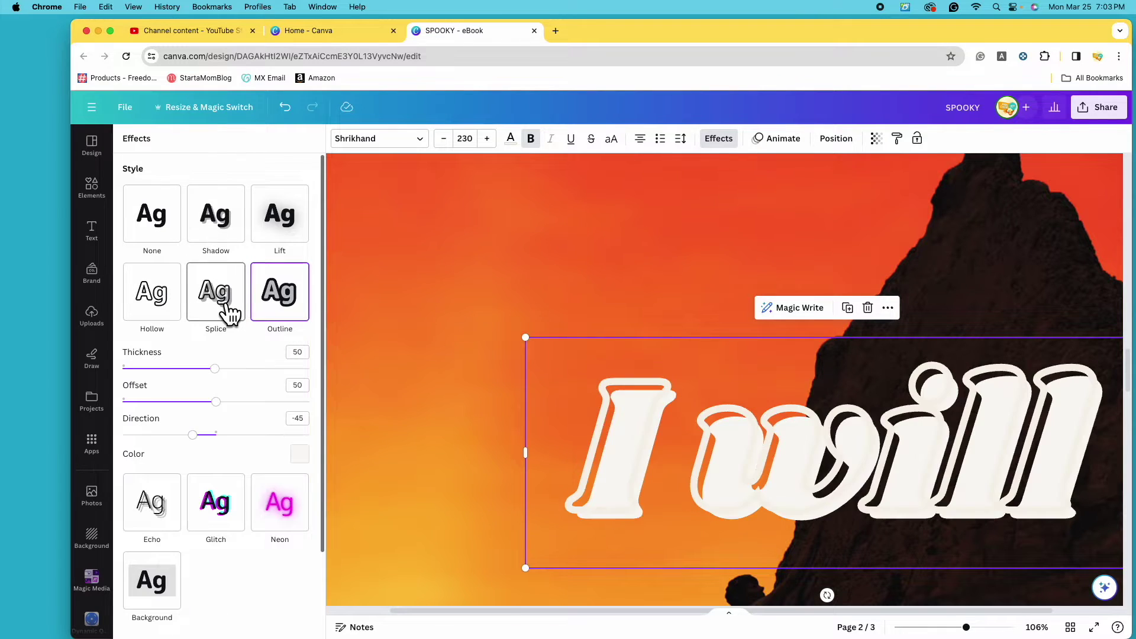
pyautogui.click(152, 308)
pyautogui.scroll(-5, 808, 527)
pyautogui.scroll(-2, 804, 521)
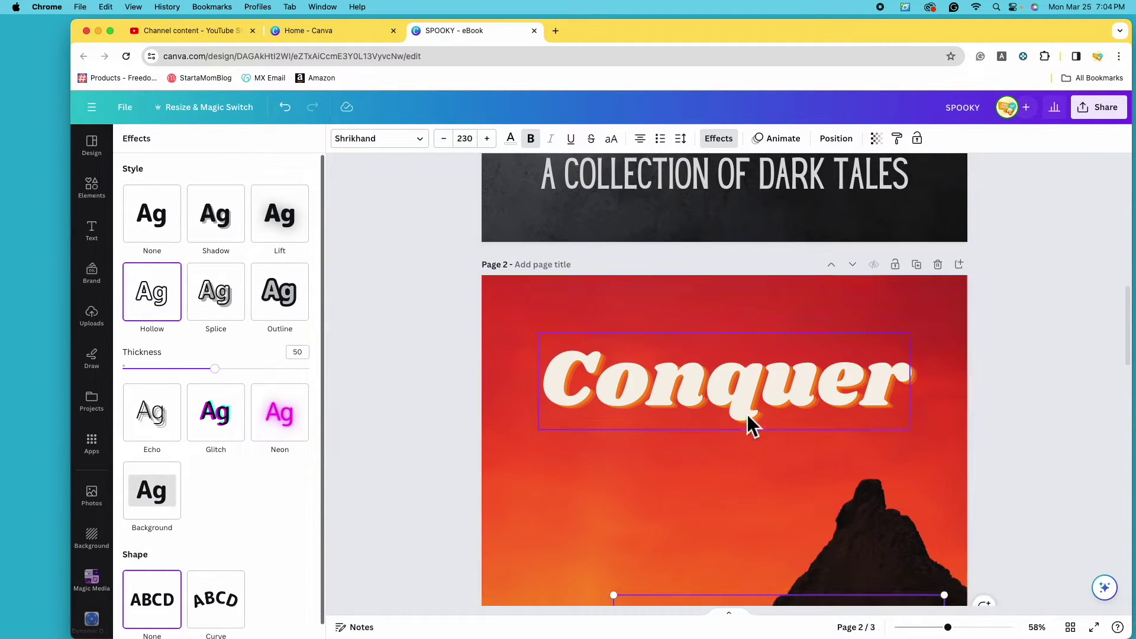
pyautogui.click(746, 408)
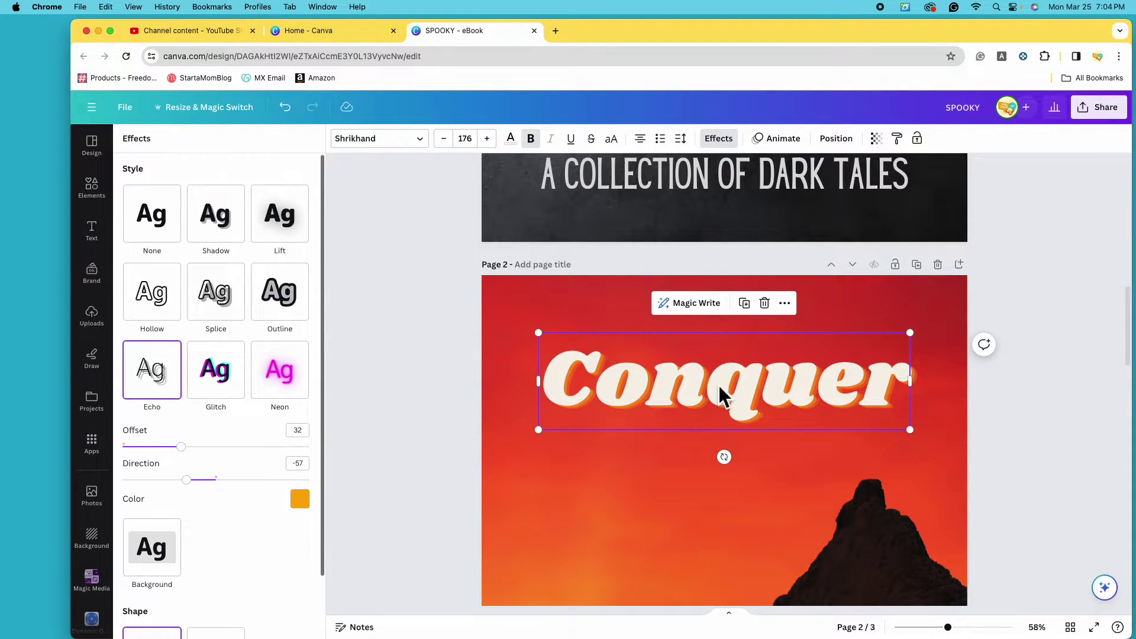
# Try dark grey, teal and then black as the Conquer echo shadow colour.
pyautogui.scroll(-3, 859, 519)
pyautogui.scroll(3, 859, 520)
pyautogui.moveTo(949, 628); pyautogui.dragTo(984, 628)
pyautogui.click(307, 505)
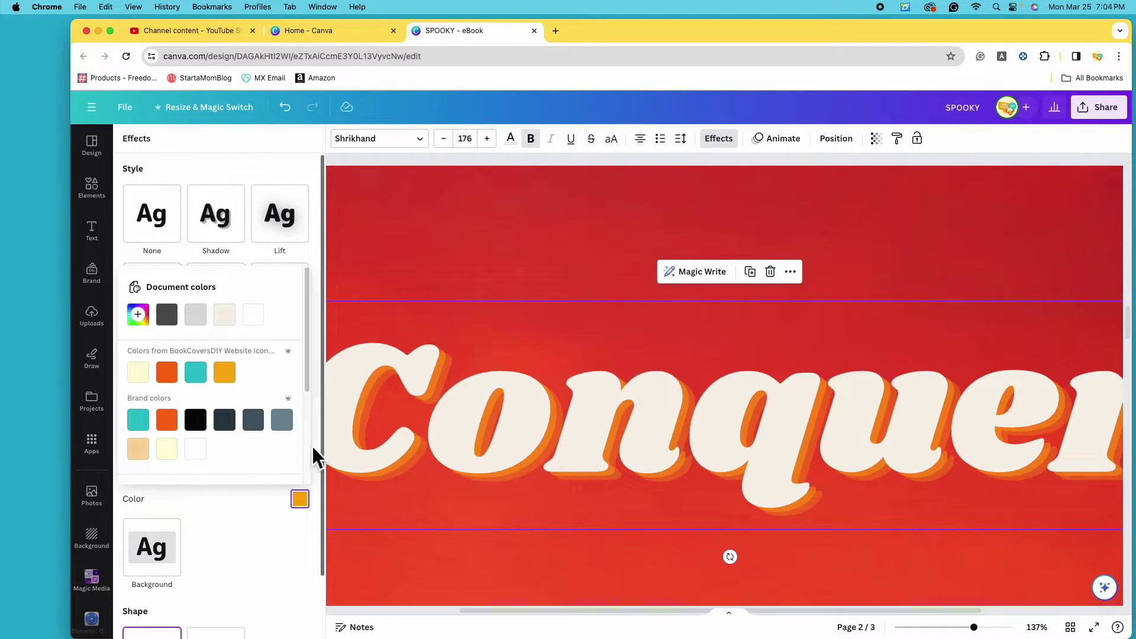
pyautogui.scroll(-1, 234, 423)
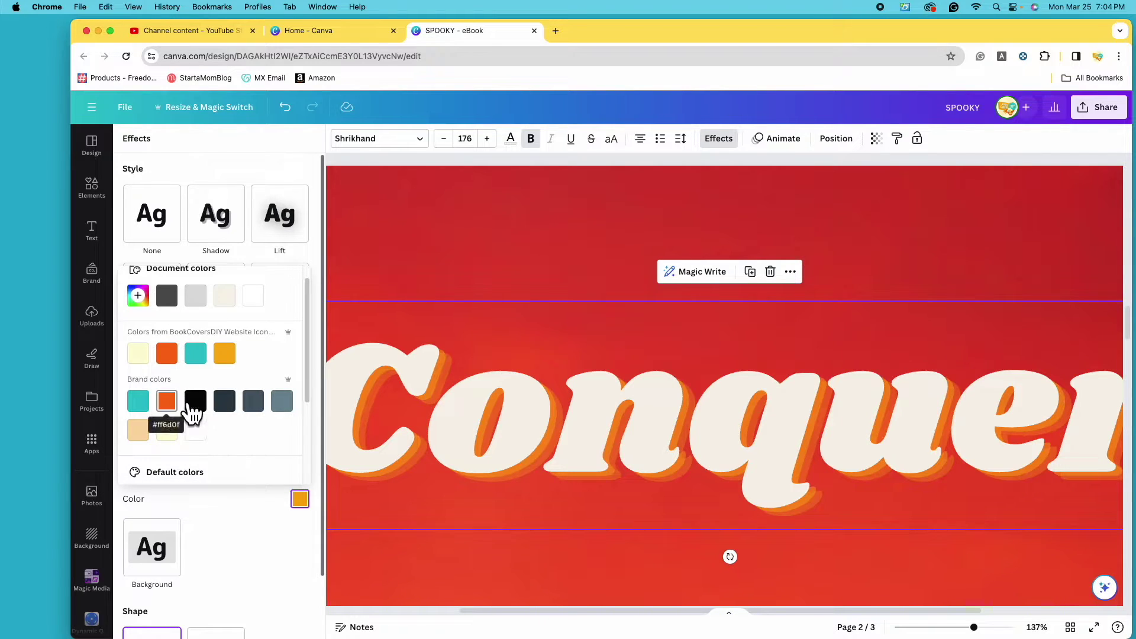
pyautogui.click(174, 303)
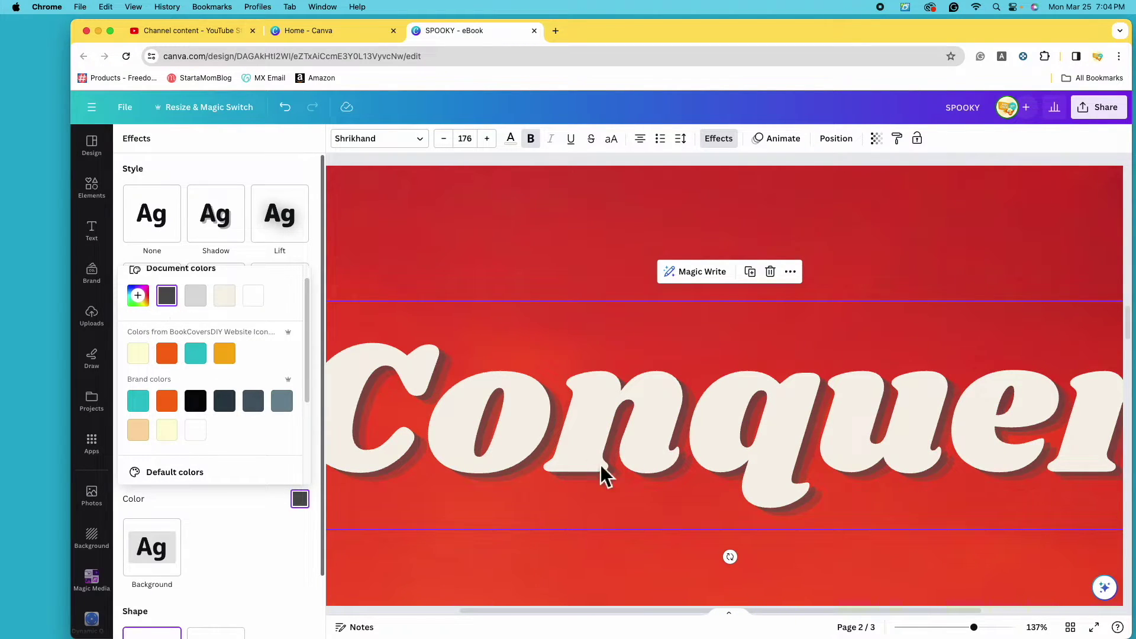
pyautogui.click(200, 362)
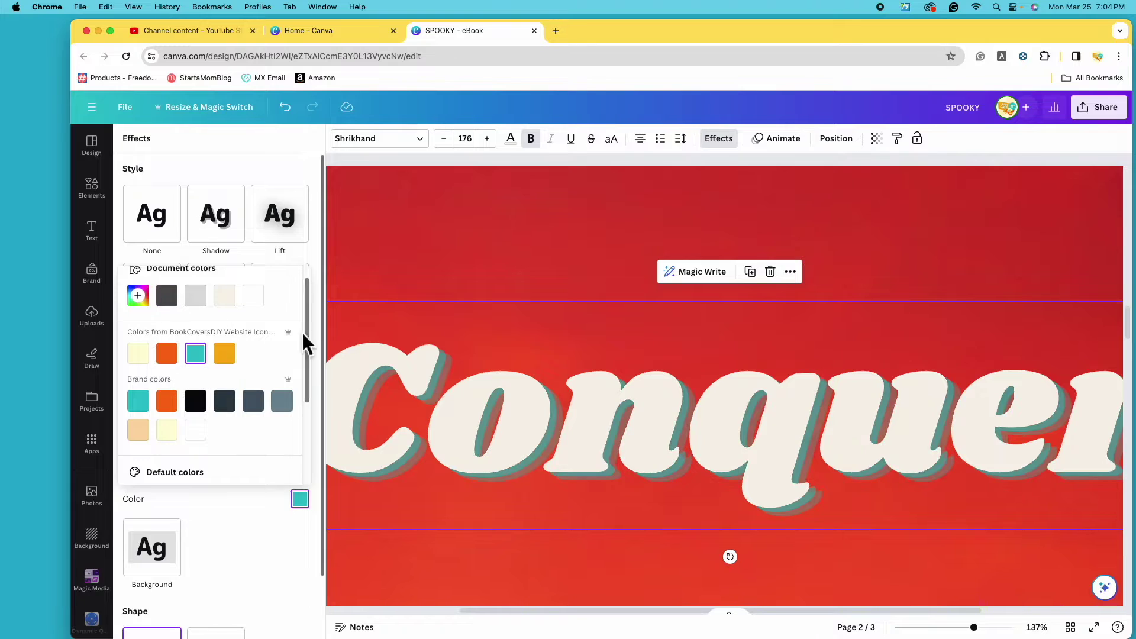
pyautogui.scroll(-5, 236, 450)
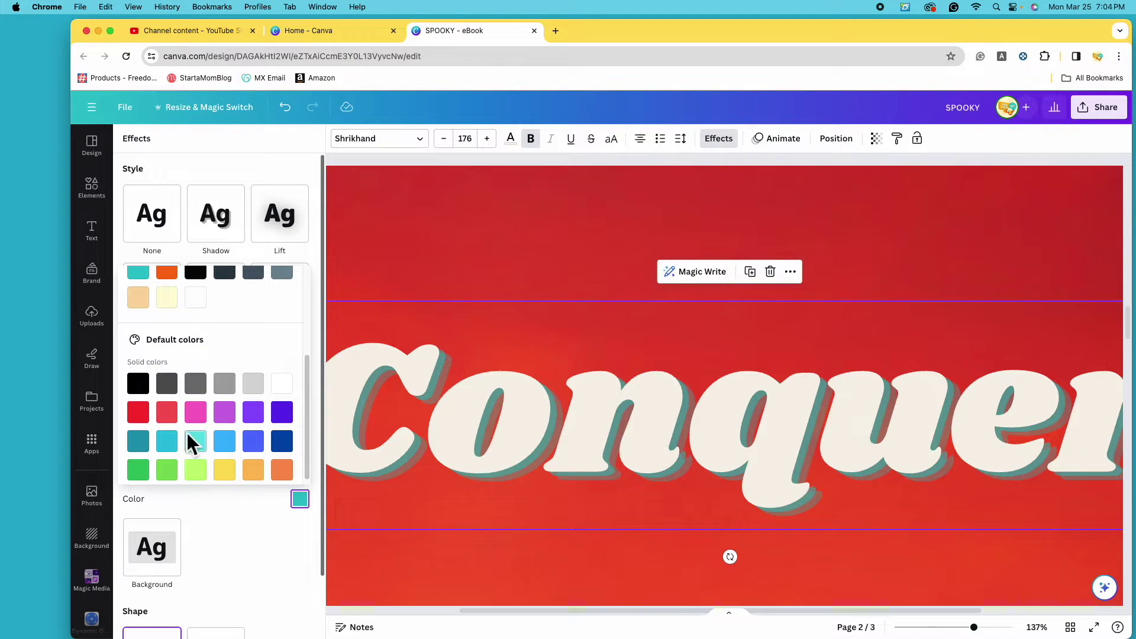
pyautogui.click(140, 385)
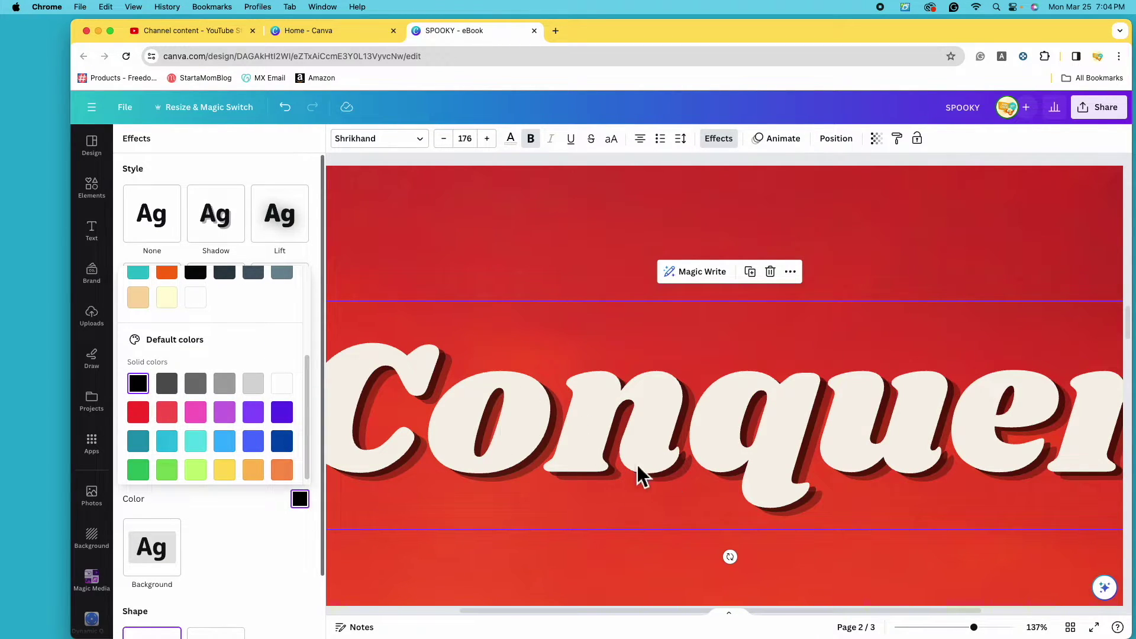
# Remove the Conquer text effect entirely and zoom out to see the whole page.
pyautogui.scroll(2, 243, 431)
pyautogui.click(229, 545)
pyautogui.click(165, 233)
pyautogui.moveTo(974, 628); pyautogui.dragTo(937, 628)
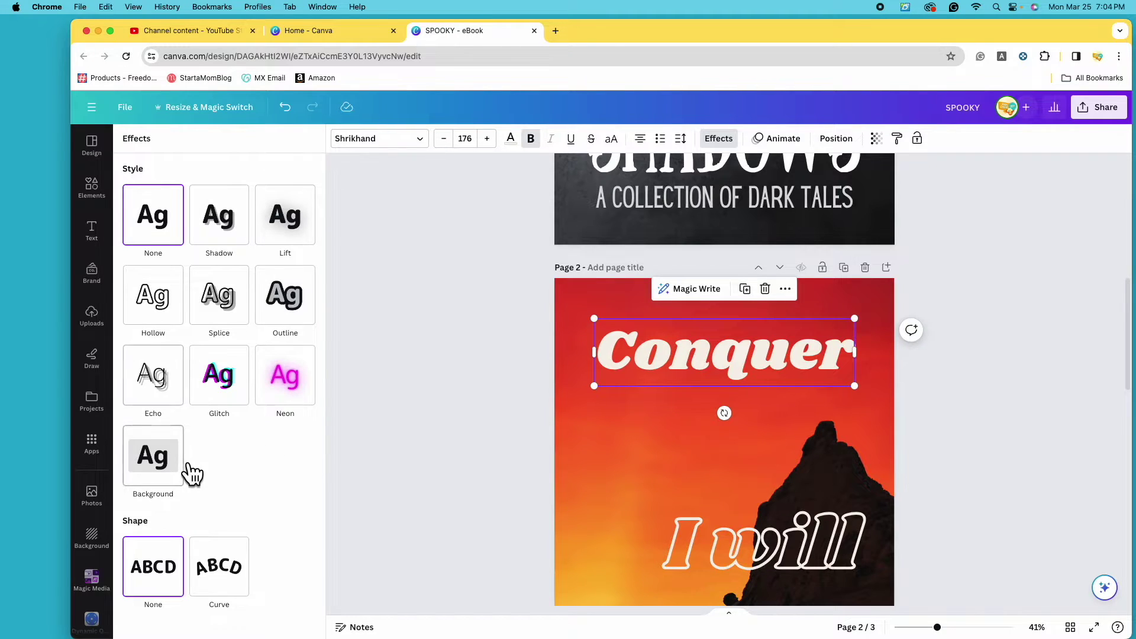
# Make 'Conquer' hollow lettering in white and nudge it slightly lower.
pyautogui.click(171, 312)
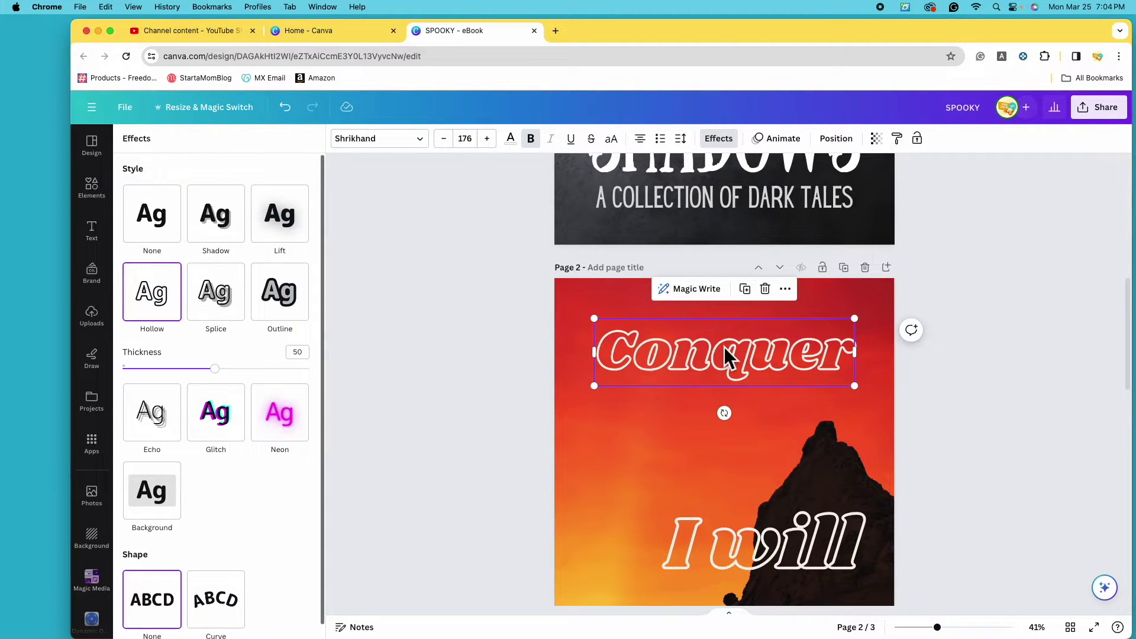
pyautogui.moveTo(756, 370); pyautogui.dragTo(754, 376)
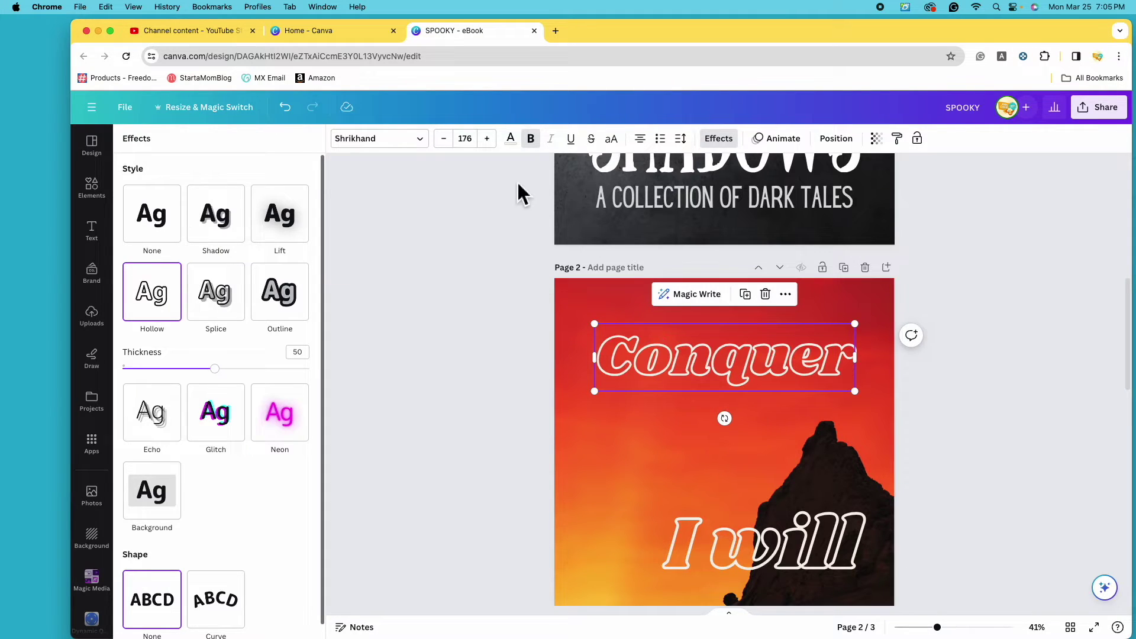
pyautogui.click(511, 140)
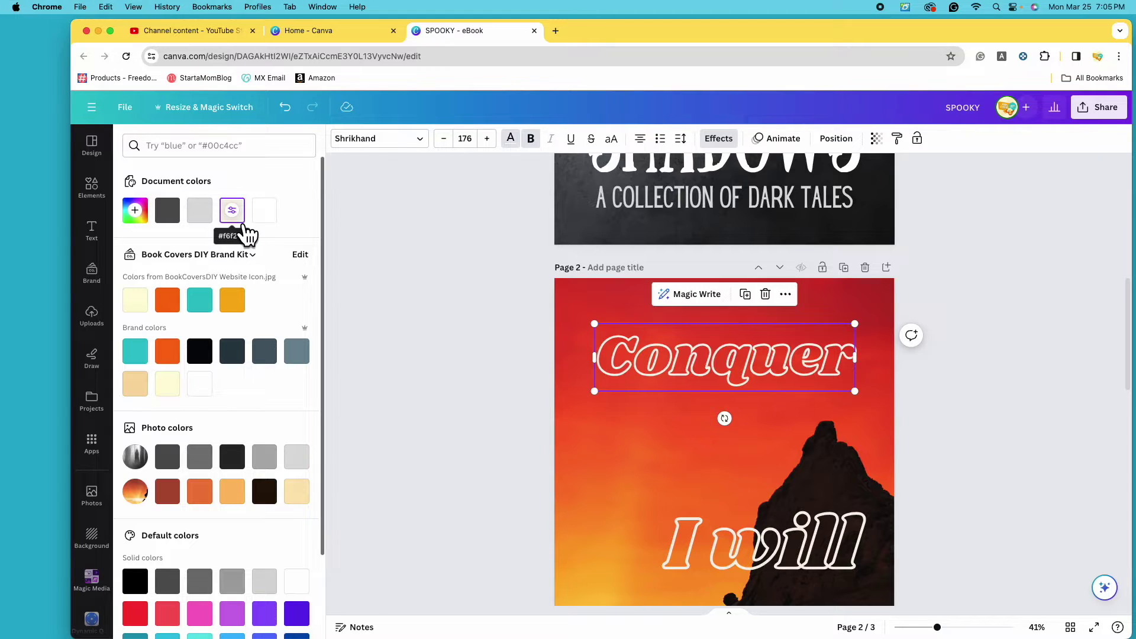
pyautogui.click(300, 589)
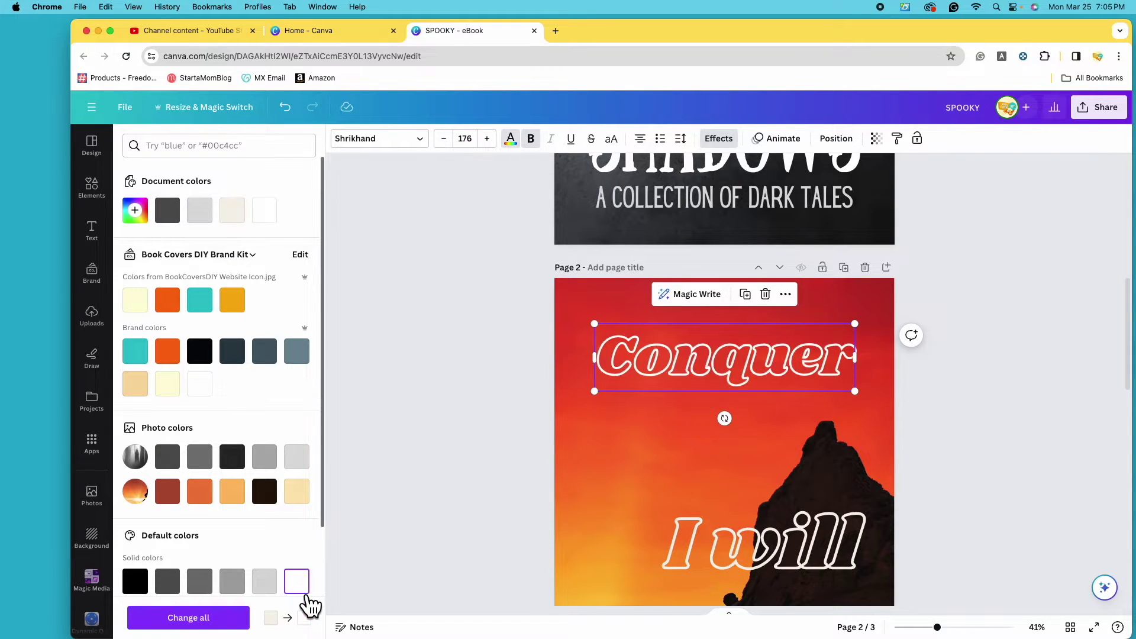
pyautogui.scroll(-3, 299, 564)
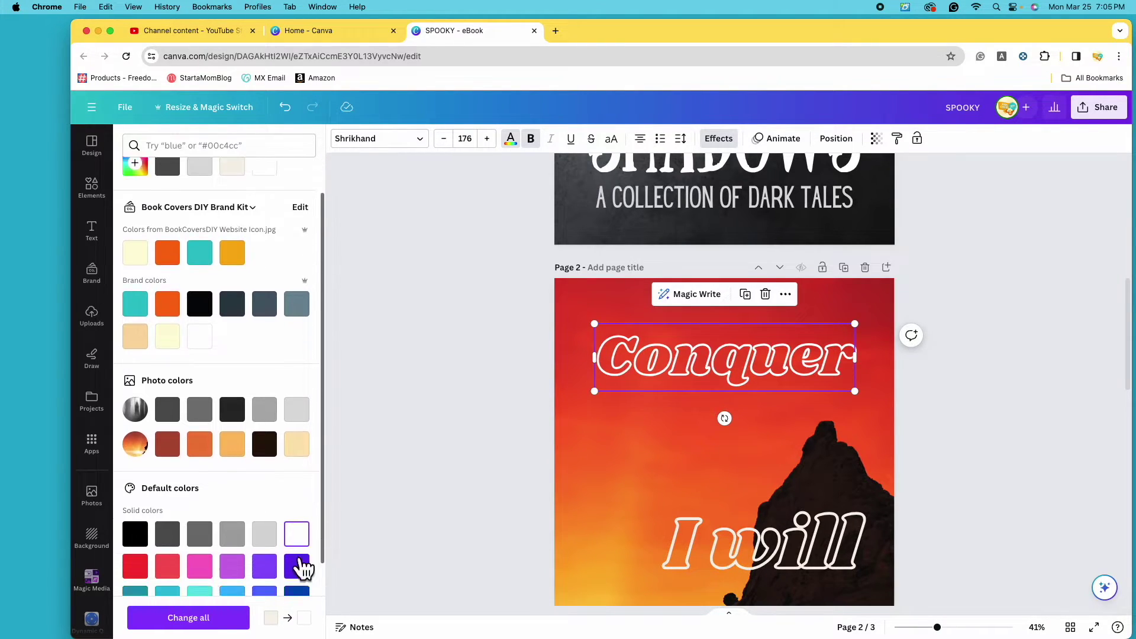
pyautogui.click(760, 556)
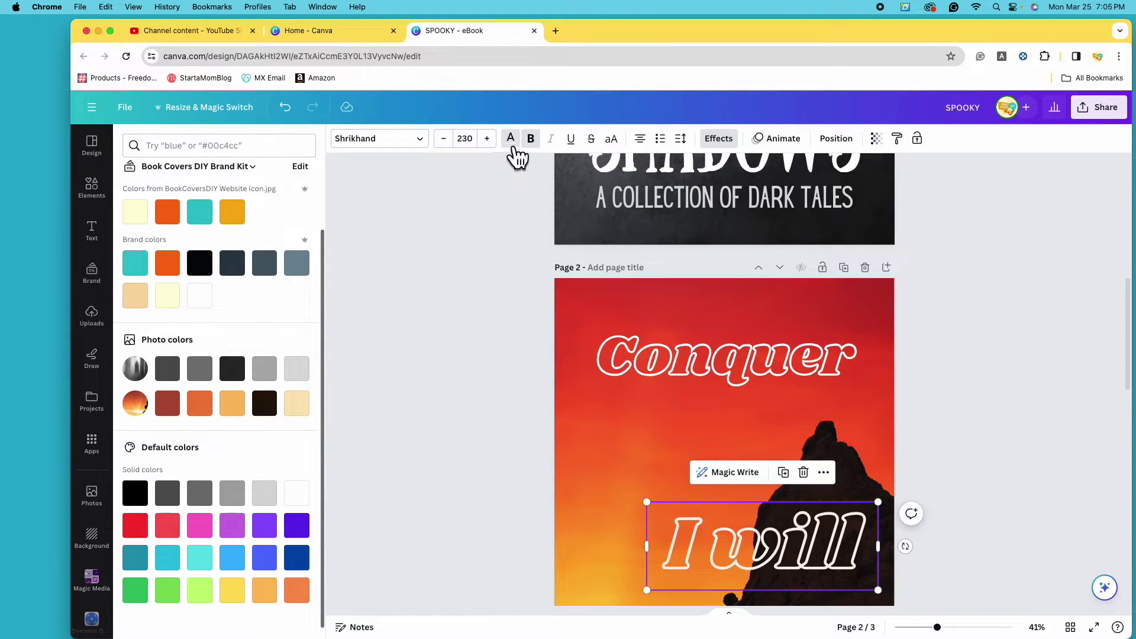
# Turn 'I will' white, change the word to 'The', and place it just below 'Conquer'.
pyautogui.click(312, 510)
pyautogui.moveTo(790, 554); pyautogui.dragTo(780, 498)
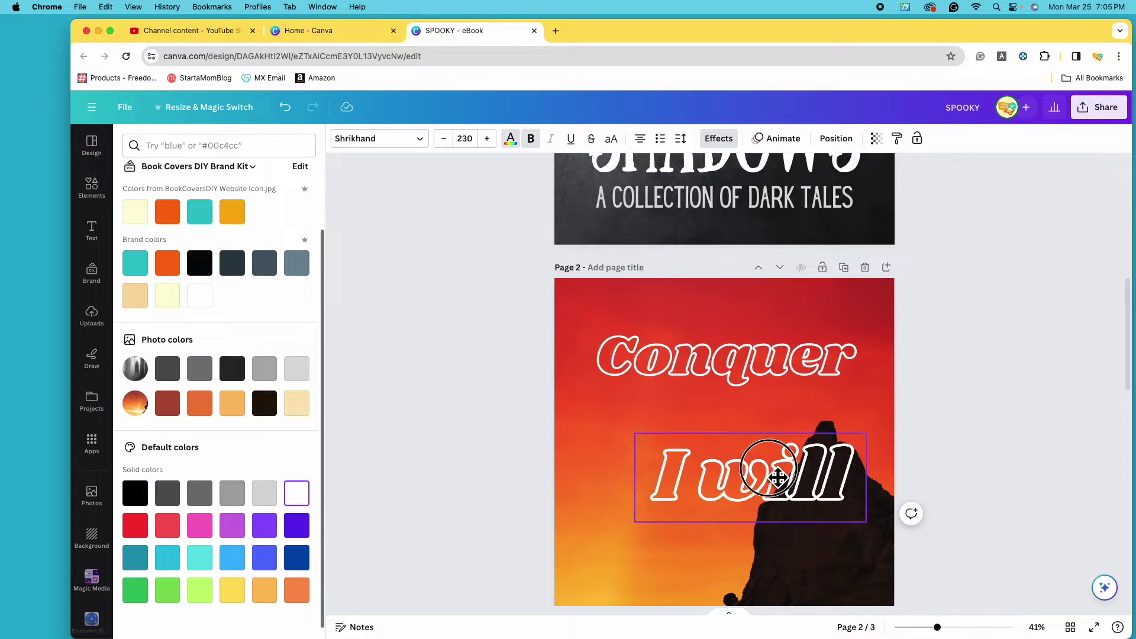
pyautogui.click(796, 368)
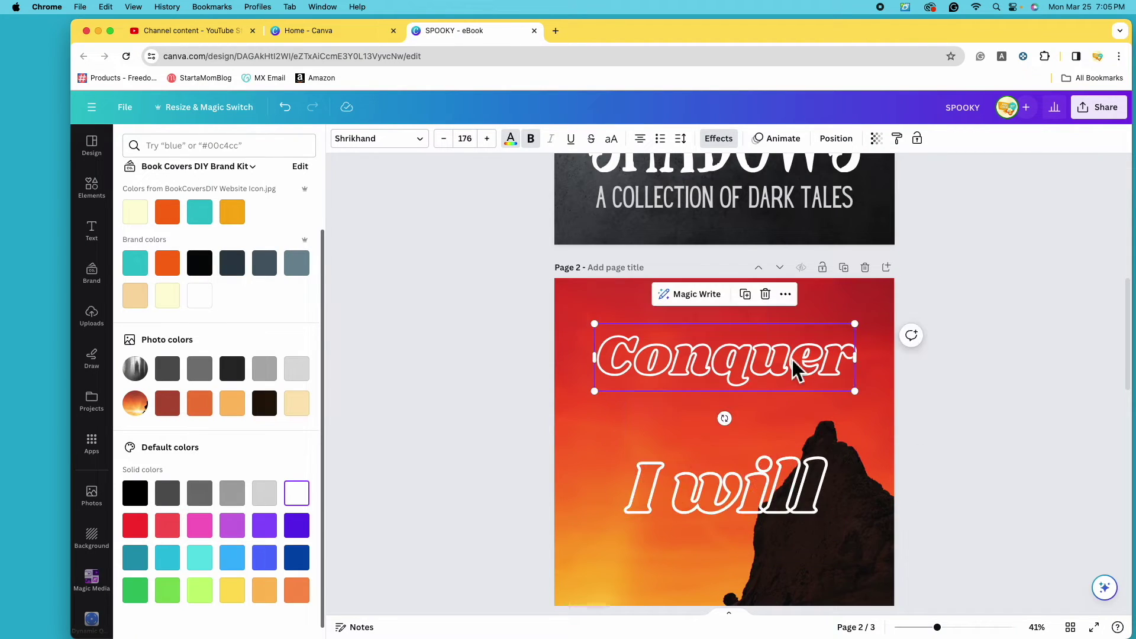
pyautogui.click(780, 500)
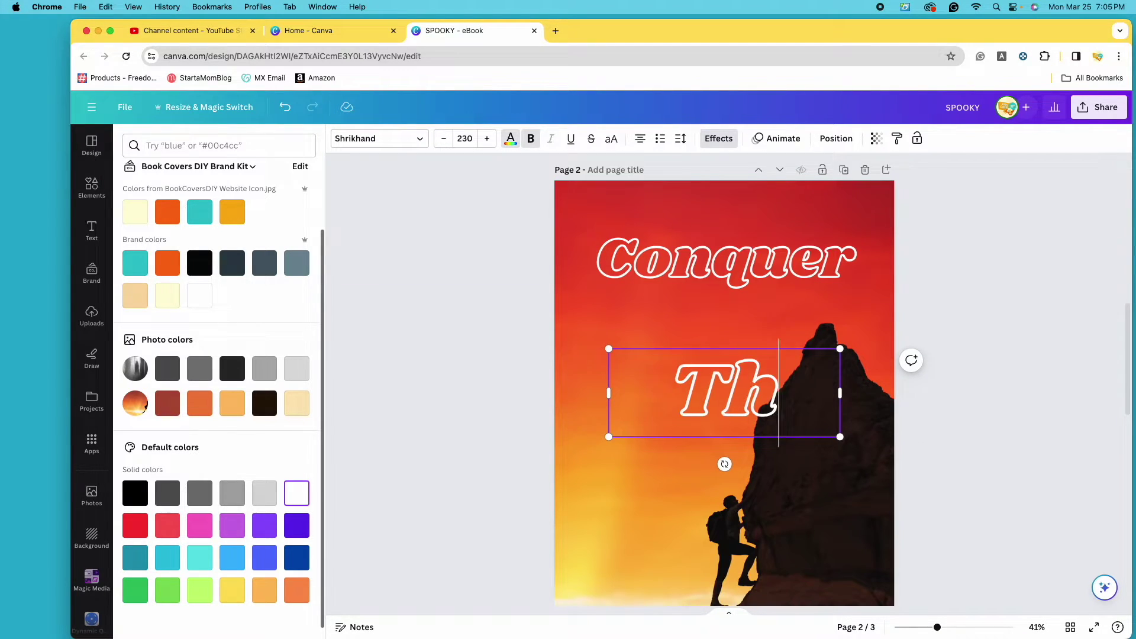
pyautogui.write('e')
pyautogui.click(681, 373)
pyautogui.moveTo(681, 373); pyautogui.dragTo(661, 321)
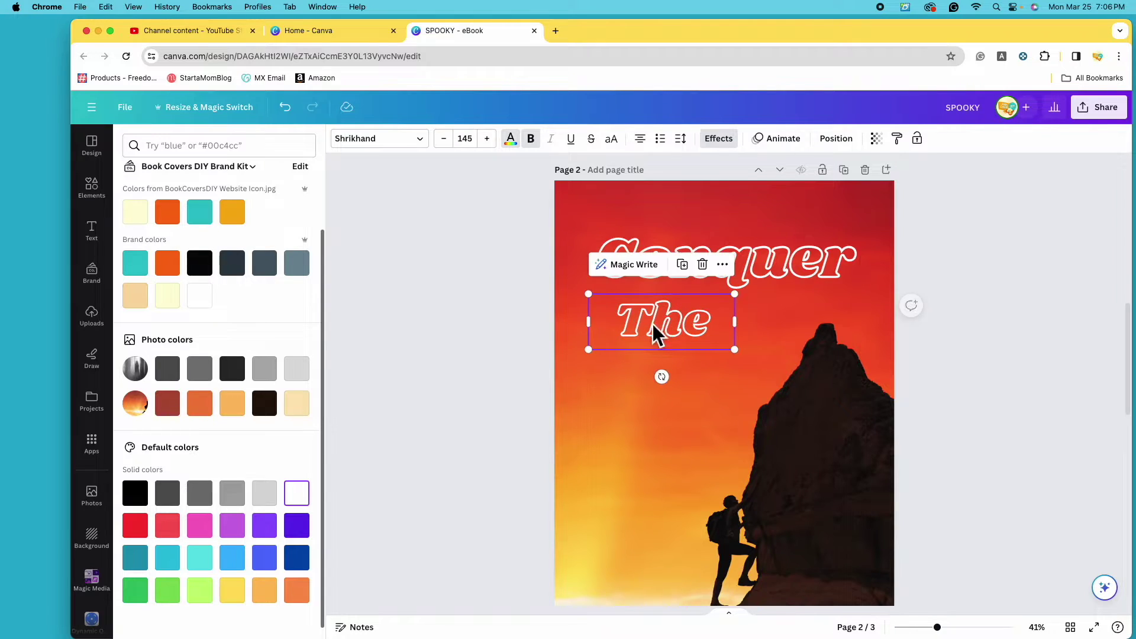
pyautogui.scroll(2, 721, 382)
pyautogui.scroll(-1, 725, 384)
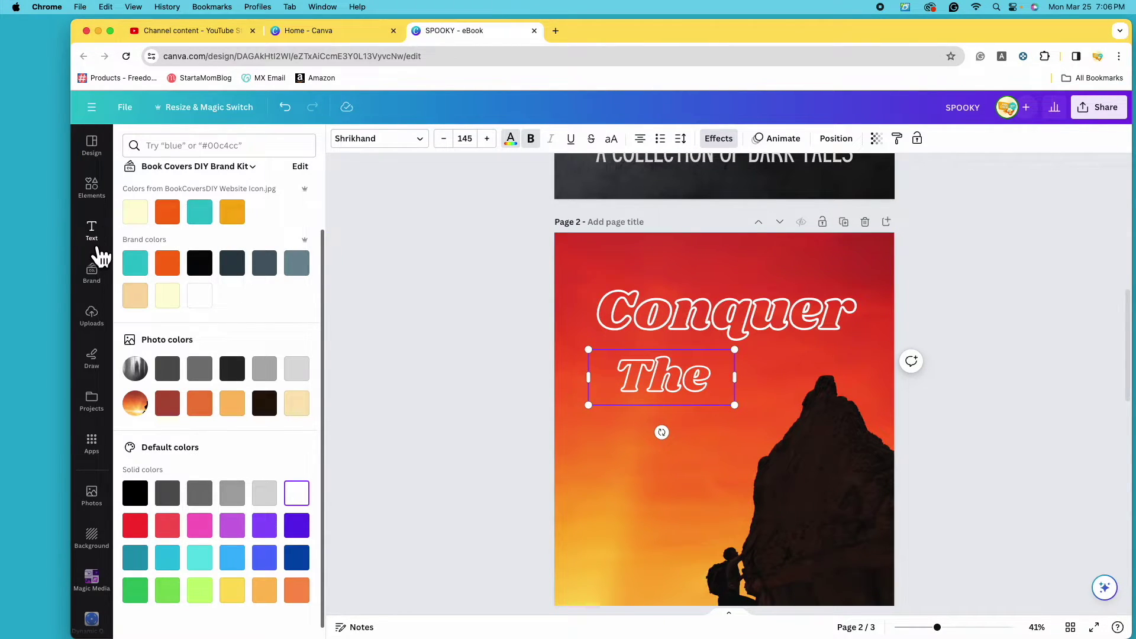
pyautogui.click(93, 236)
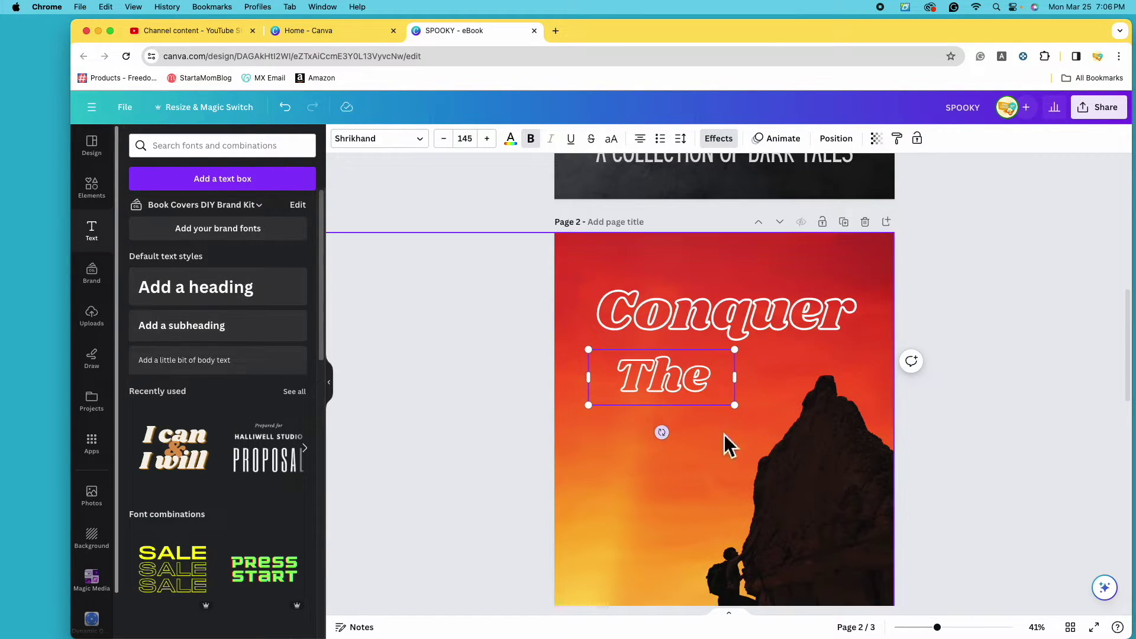
# Duplicate 'Conquer', move the copy below 'The', and retype it as 'Mountain'.
pyautogui.click(780, 332)
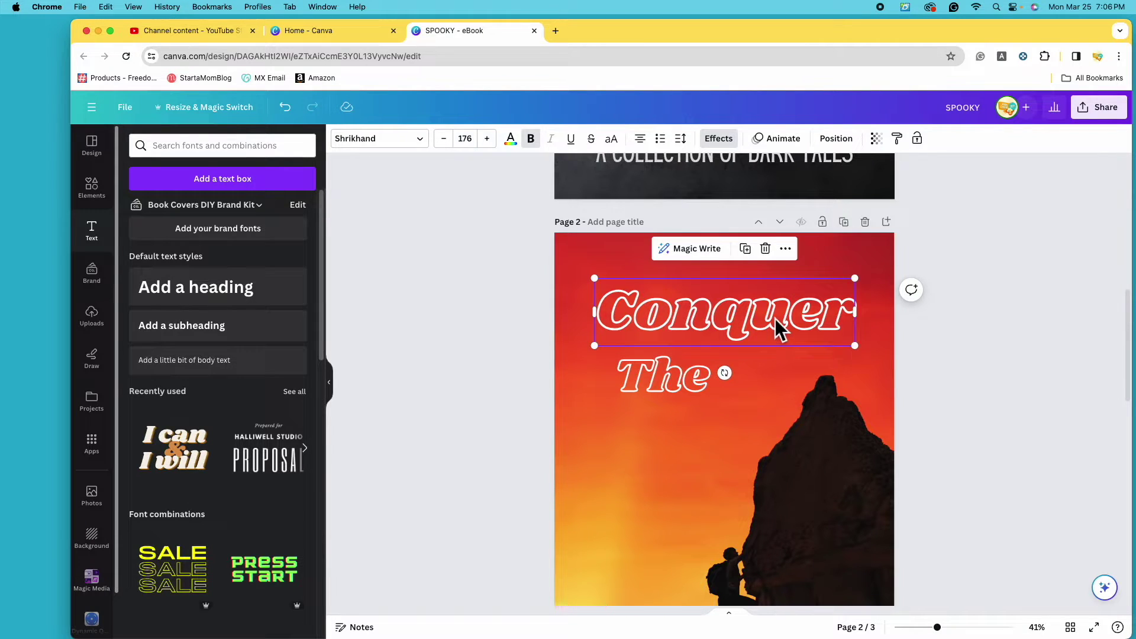
pyautogui.click(756, 259)
pyautogui.moveTo(764, 327); pyautogui.dragTo(759, 443)
pyautogui.doubleClick(788, 447)
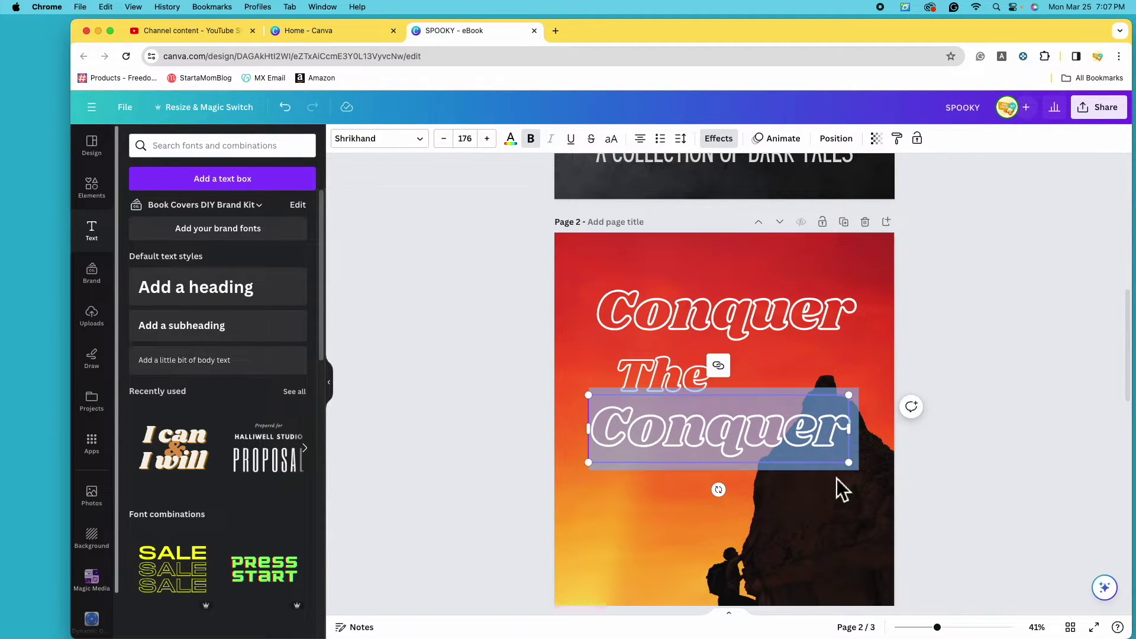
pyautogui.write('Mountain')
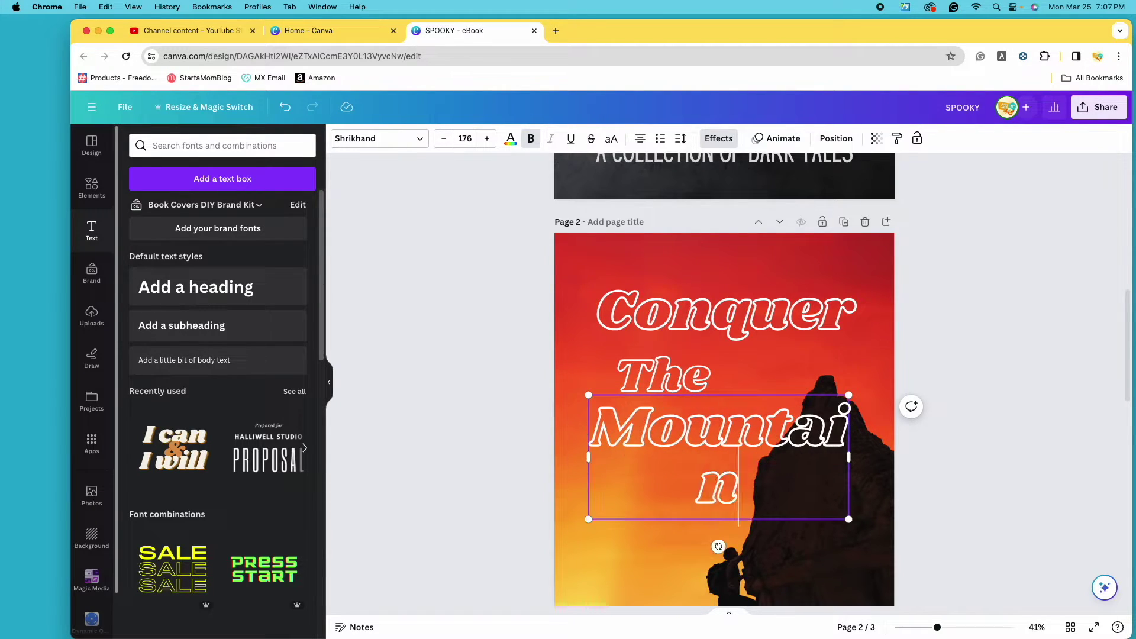
pyautogui.click(675, 322)
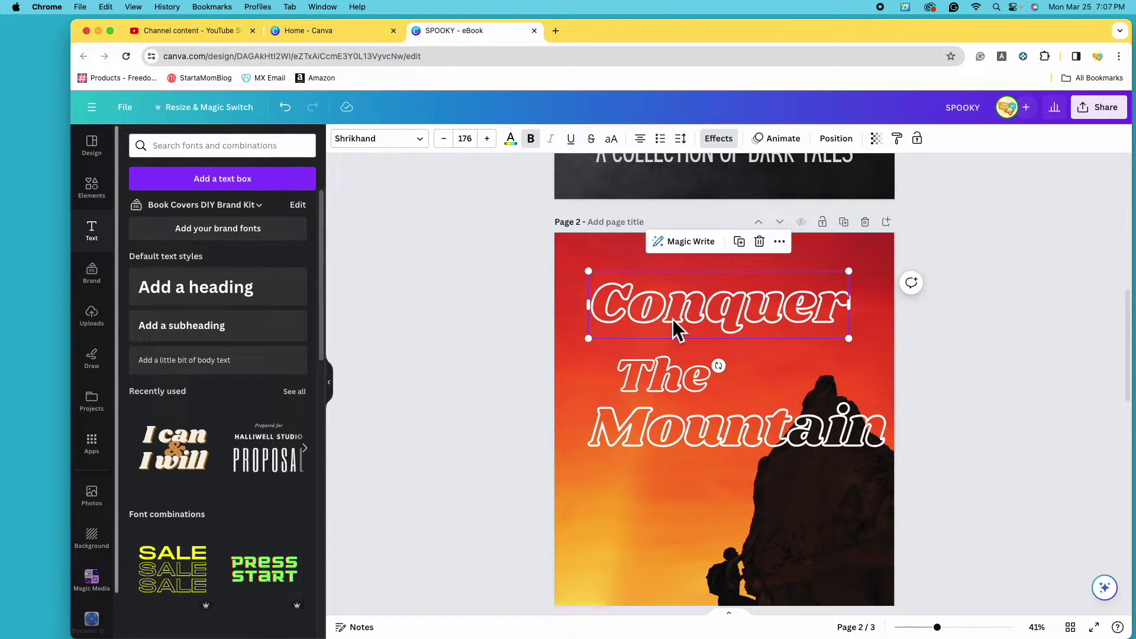
# Left-align 'Conquer' and 'The', and tighten 'The' and 'Mountain' up beneath the title.
pyautogui.click(657, 157)
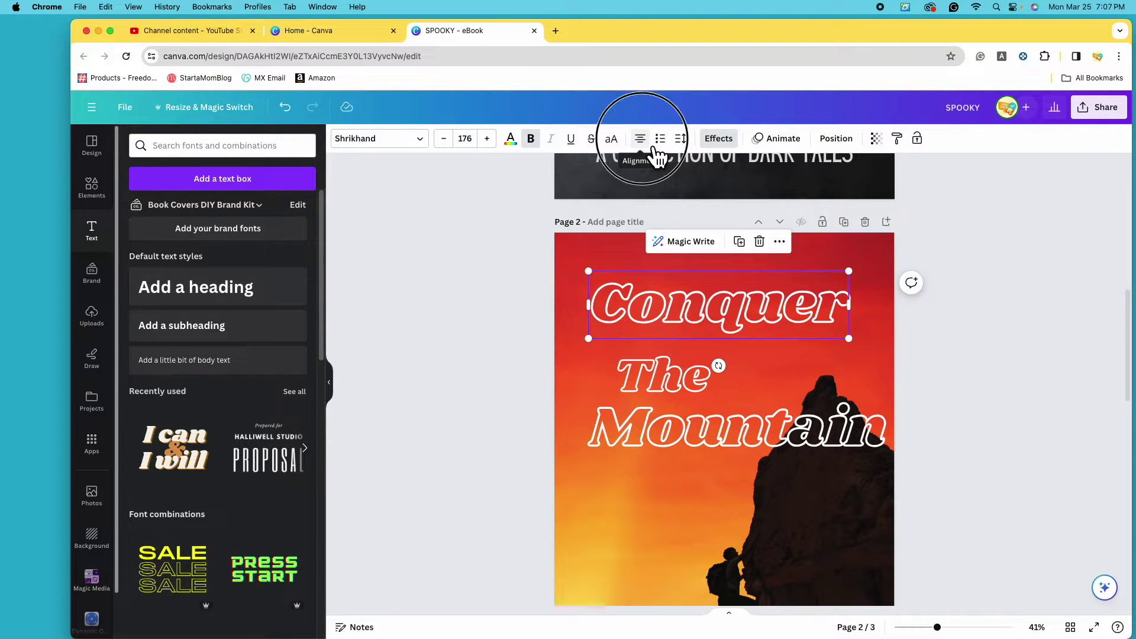
pyautogui.click(665, 393)
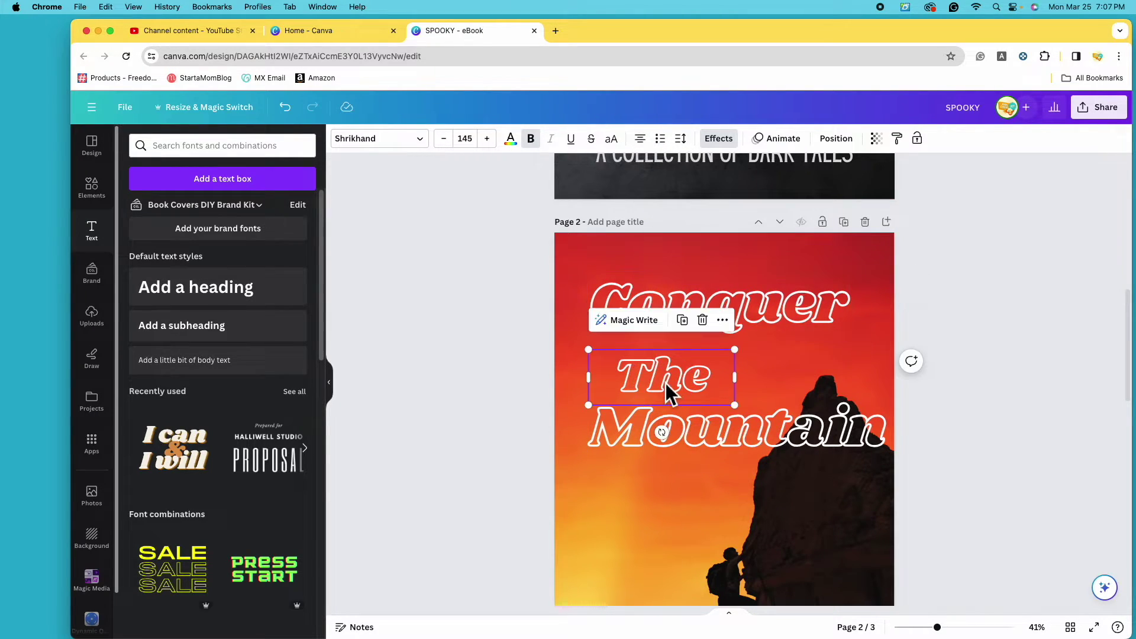
pyautogui.click(653, 158)
pyautogui.moveTo(655, 393); pyautogui.dragTo(654, 368)
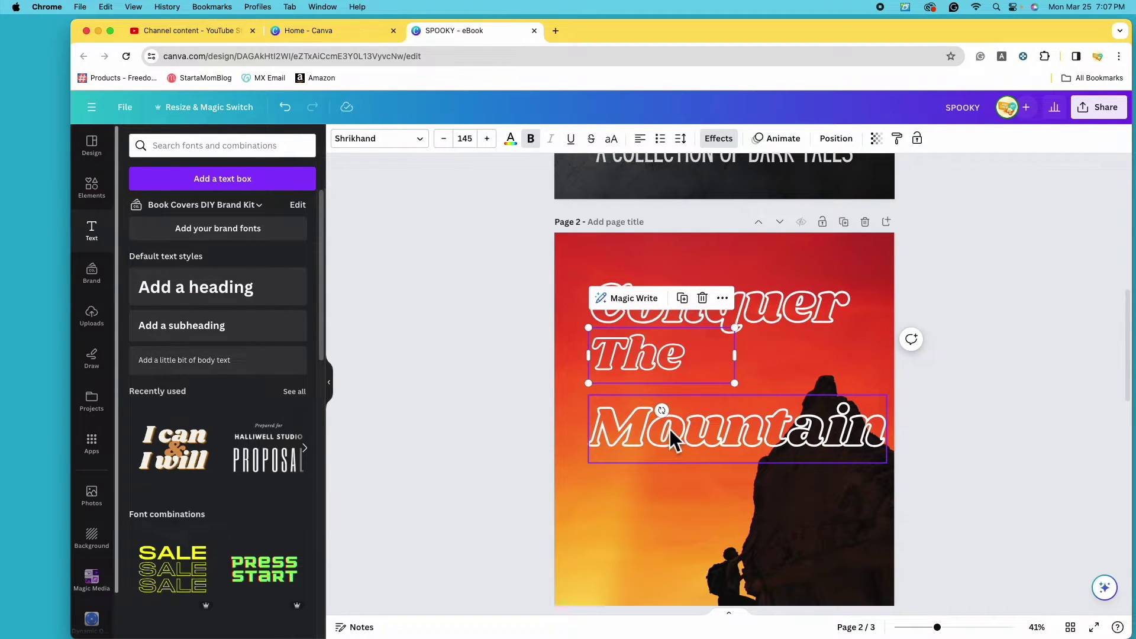
pyautogui.moveTo(672, 440); pyautogui.dragTo(675, 428)
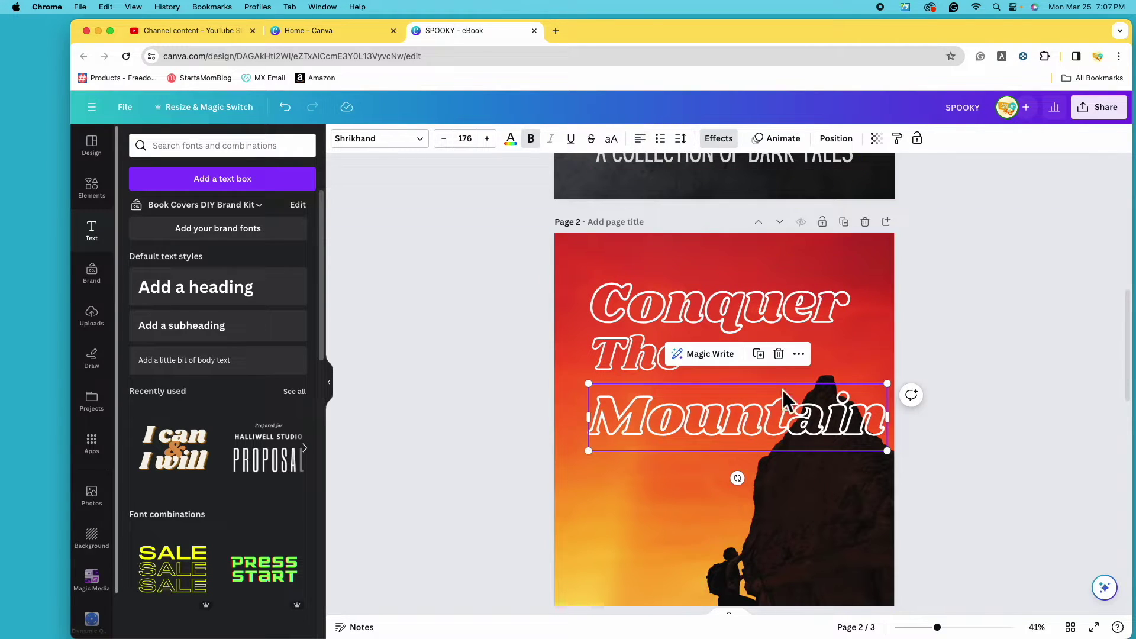
# Set the font size of 'The' to 175.
pyautogui.scroll(-2, 780, 388)
pyautogui.click(660, 305)
pyautogui.click(465, 139)
pyautogui.scroll(-2, 503, 401)
pyautogui.write('175')
pyautogui.press('Return')
# Select 'Conquer', 'The' and 'Mountain' together and bring up the Position options.
pyautogui.click(680, 255)
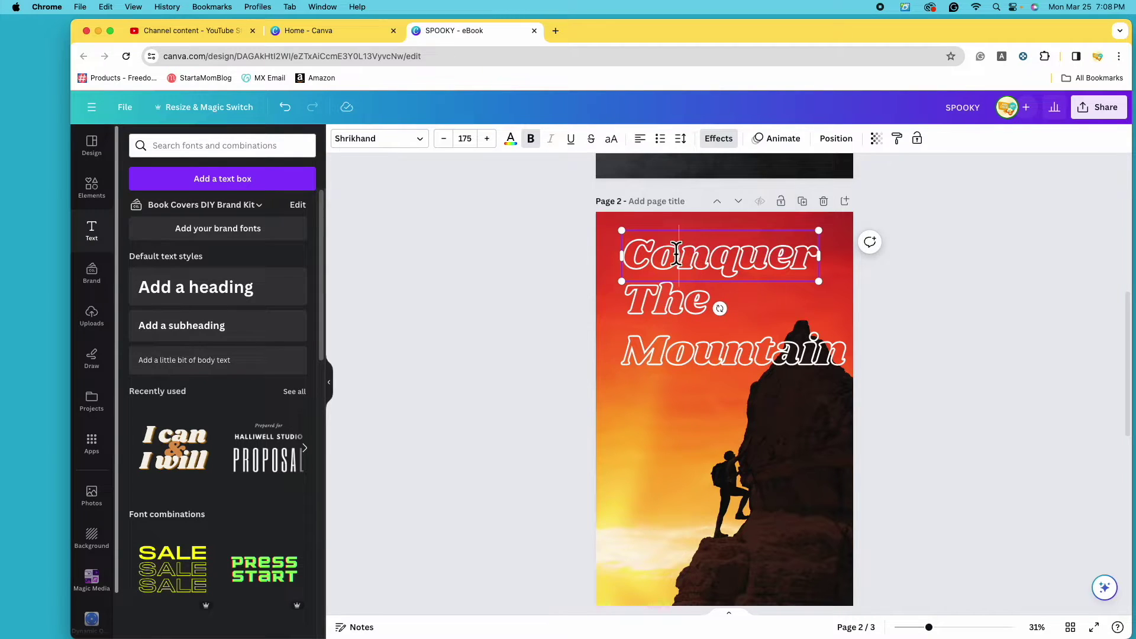
pyautogui.keyDown('shift'); pyautogui.click(675, 312); pyautogui.keyUp('shift')
pyautogui.keyDown('shift'); pyautogui.click(676, 353); pyautogui.keyUp('shift')
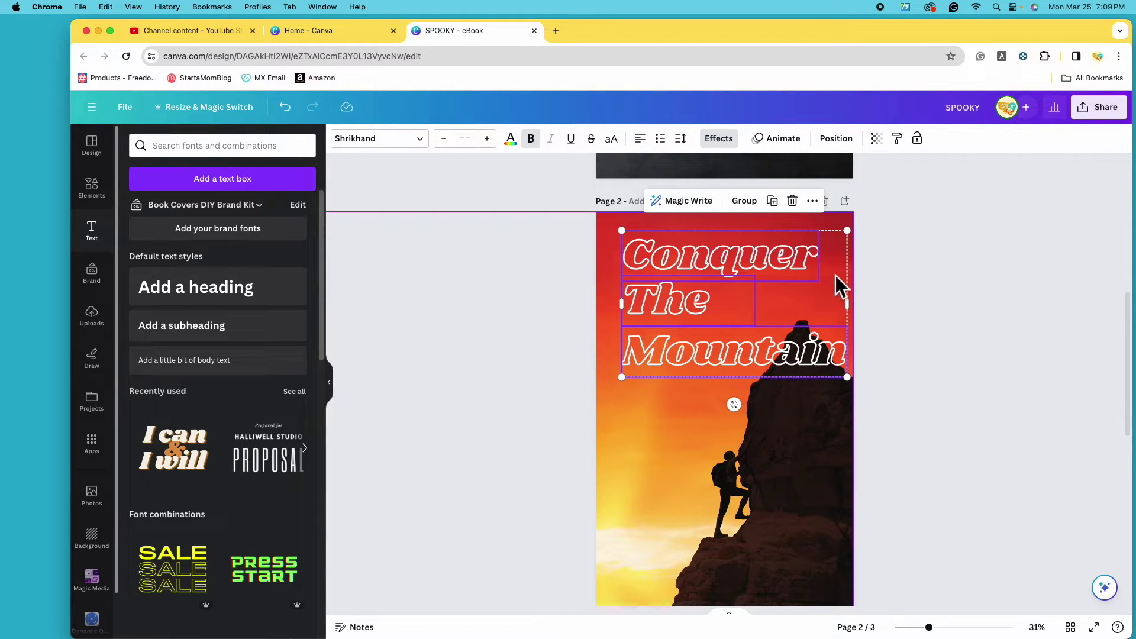
pyautogui.click(852, 146)
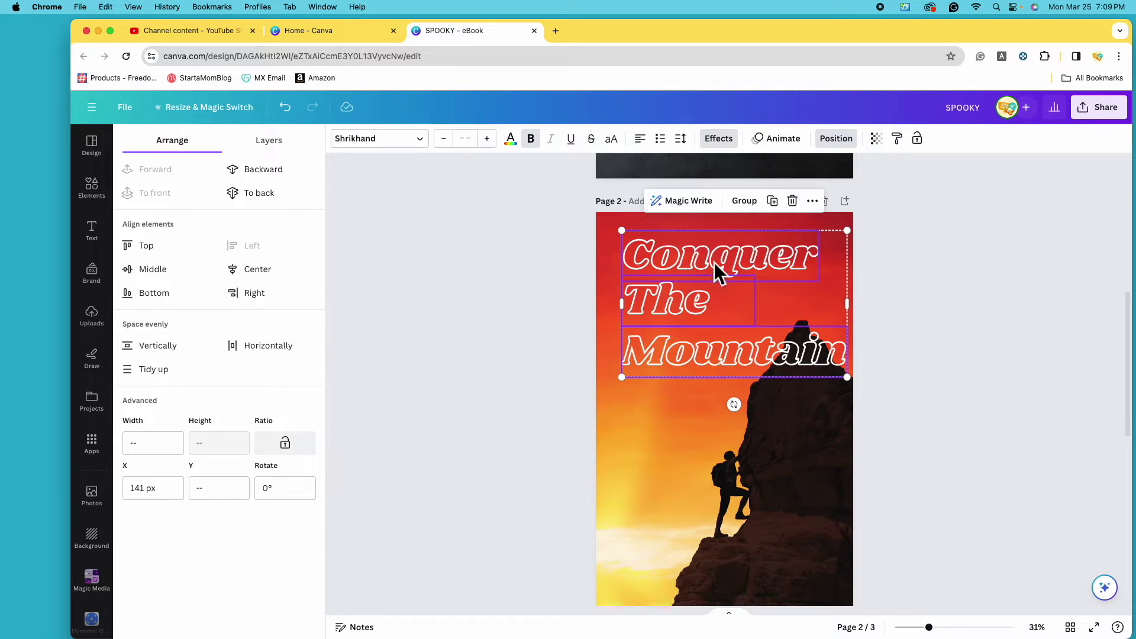
# Space the three 'Conquer The Mountain' title lines evenly and shift the title group further left.
pyautogui.click(190, 355)
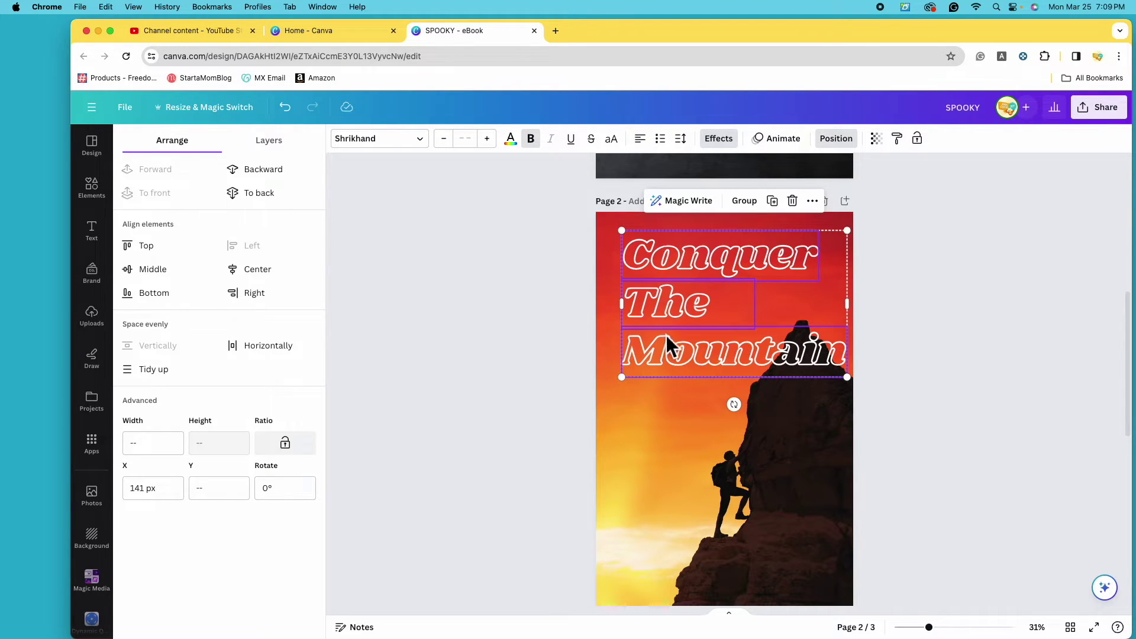
pyautogui.press('super+z')
pyautogui.moveTo(757, 309); pyautogui.dragTo(736, 320)
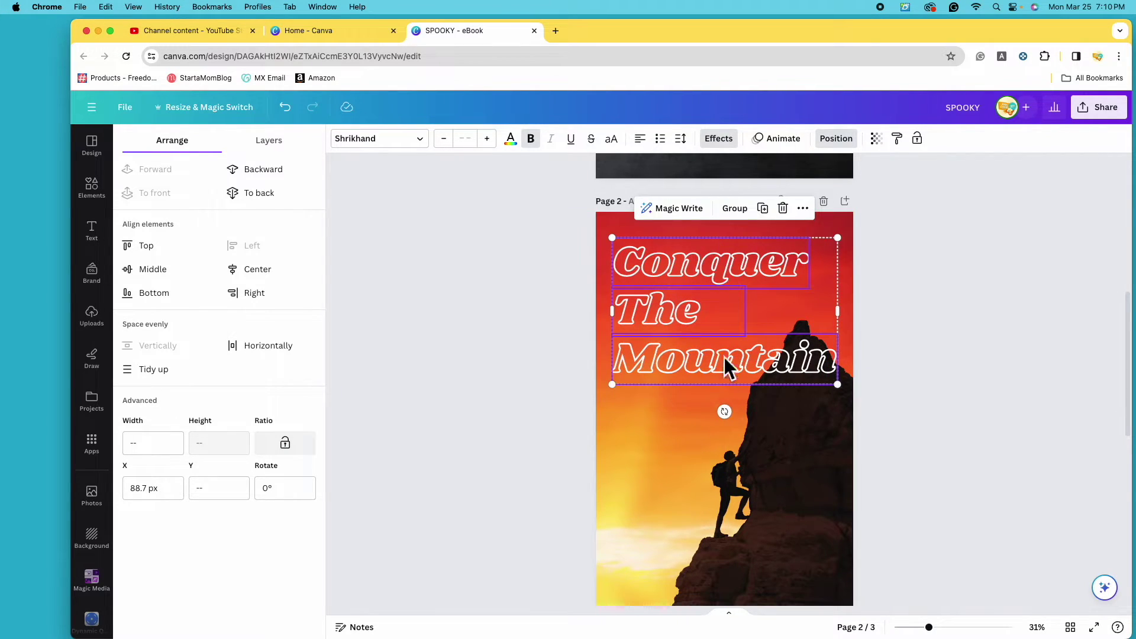
pyautogui.click(904, 431)
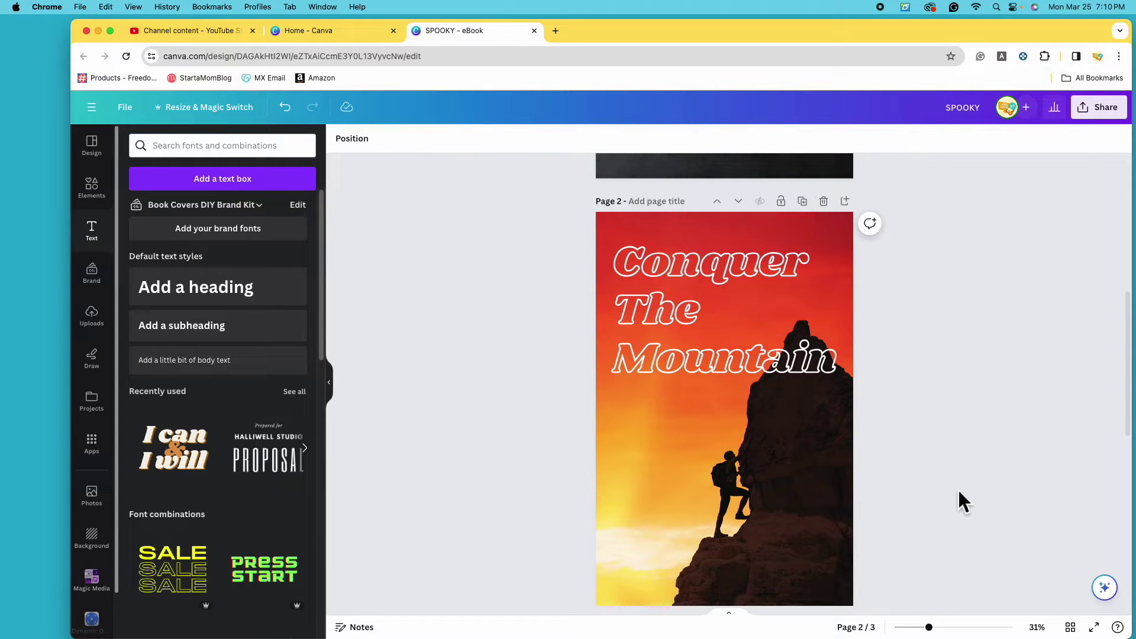
# Add a subheading reading 'A Collection Of' and keep it in the Anton font.
pyautogui.scroll(-2, 959, 492)
pyautogui.hotkey('ctrl', 'z')
pyautogui.scroll(-1, 876, 500)
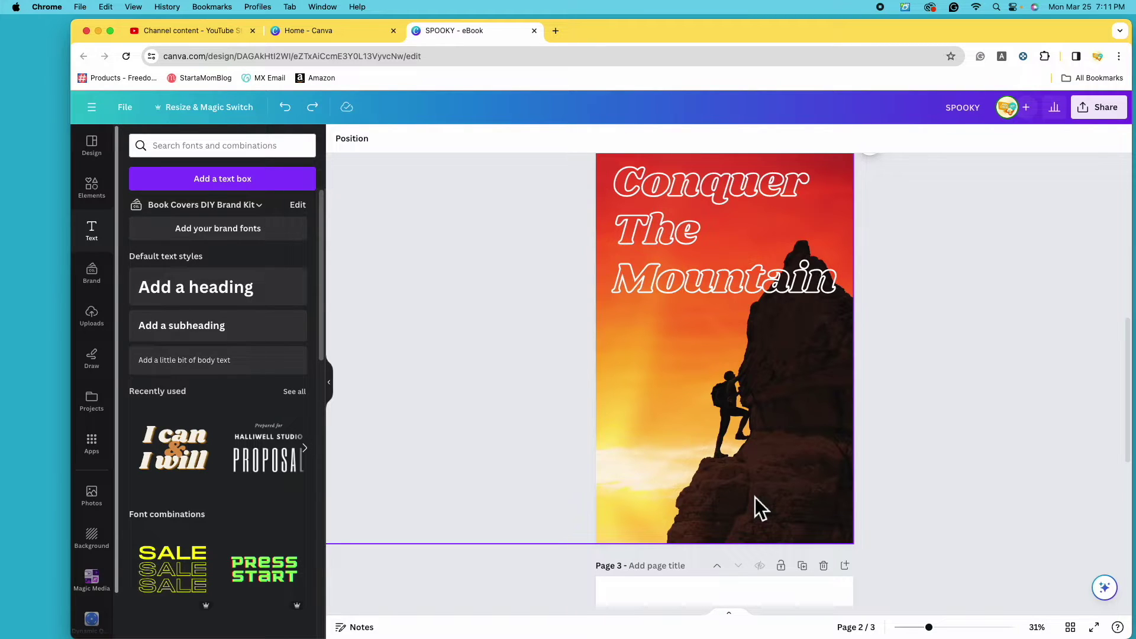
pyautogui.click(237, 337)
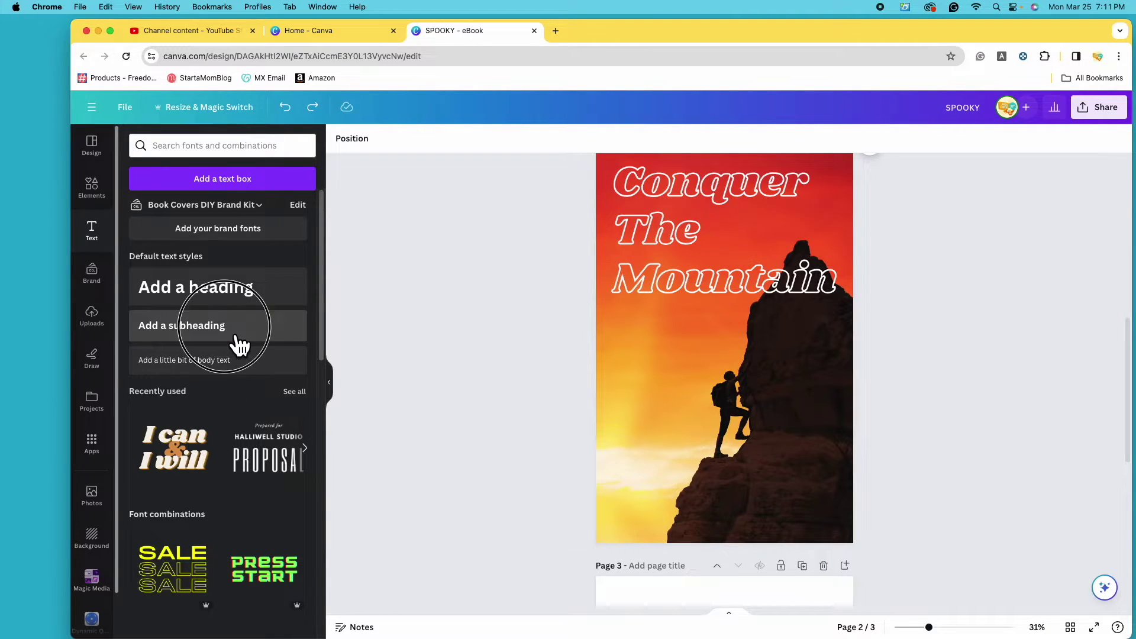
pyautogui.write('A')
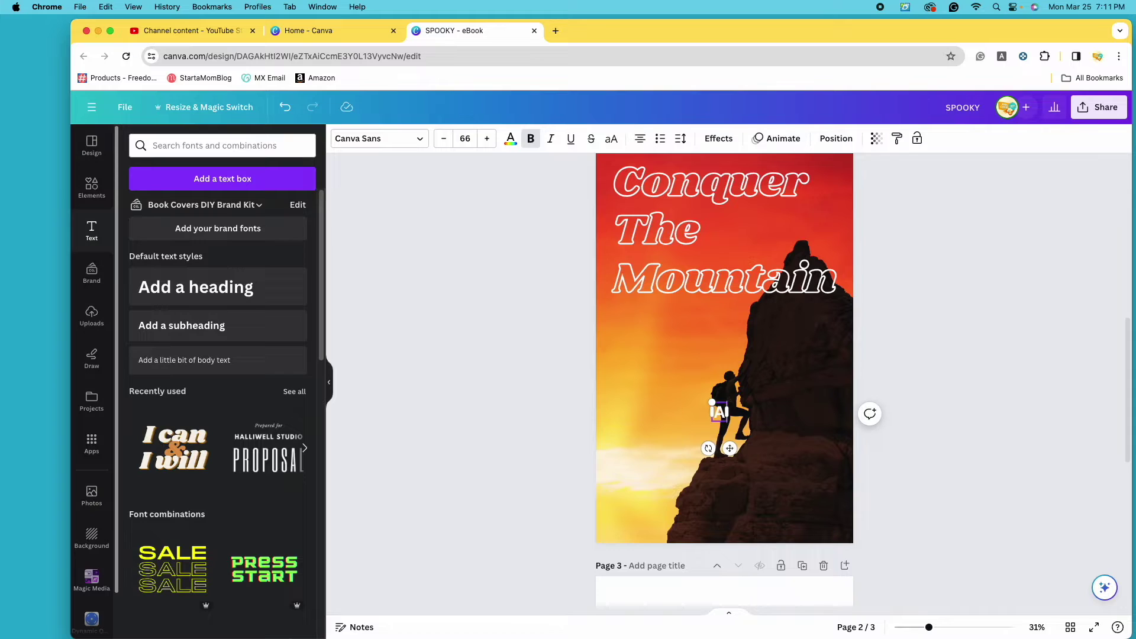
pyautogui.write(' Collect')
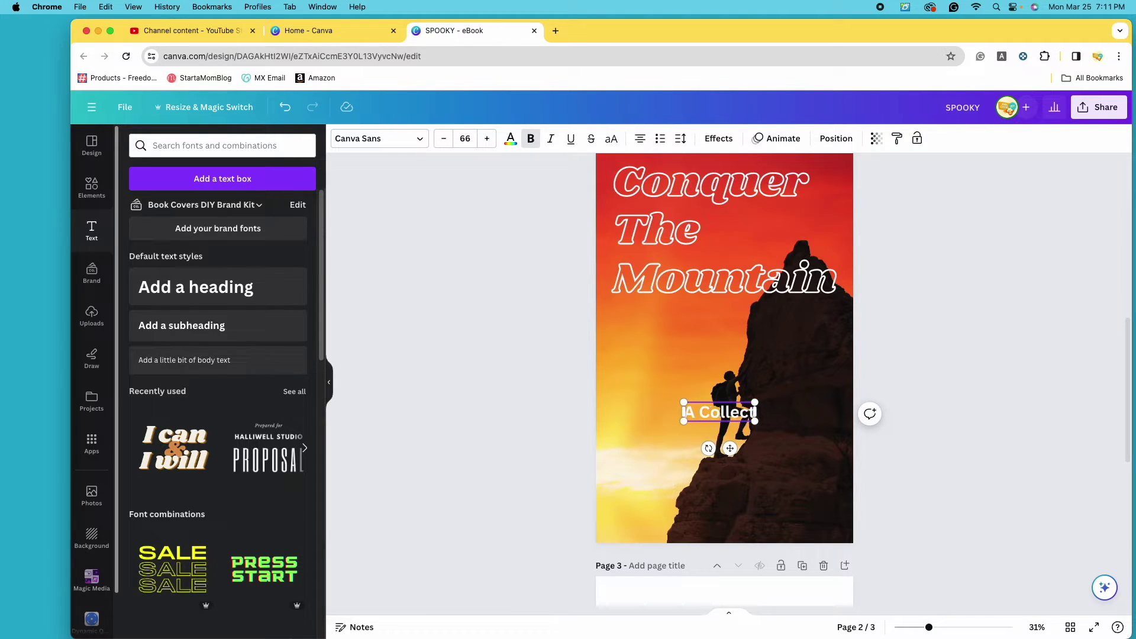
pyautogui.write('ion Of')
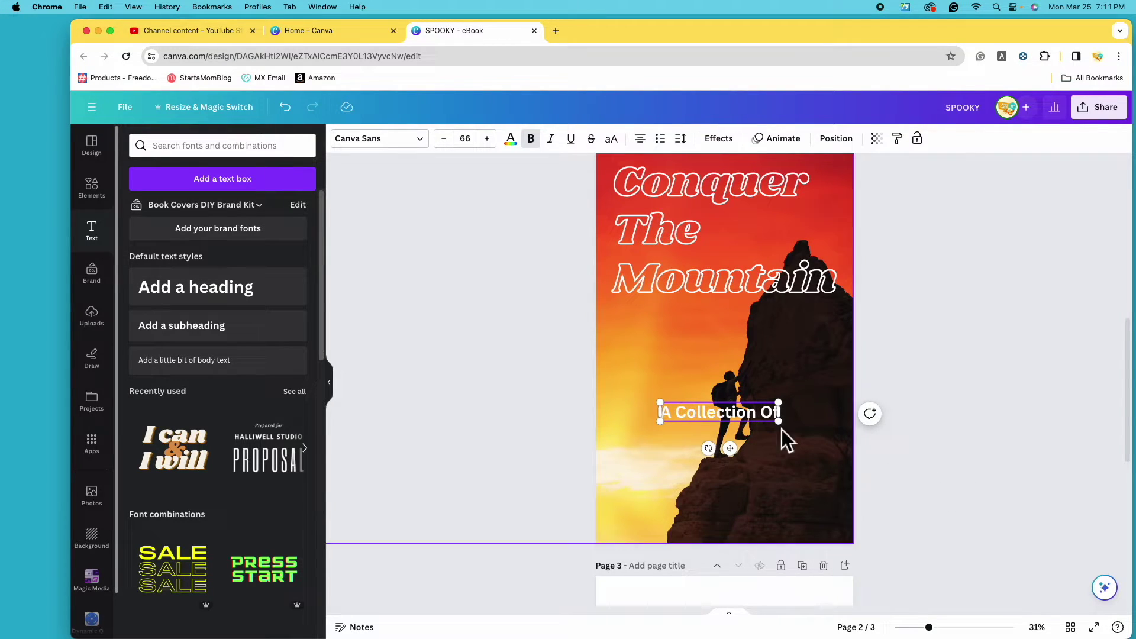
pyautogui.moveTo(757, 424); pyautogui.dragTo(757, 423)
pyautogui.click(422, 142)
pyautogui.scroll(-3, 297, 249)
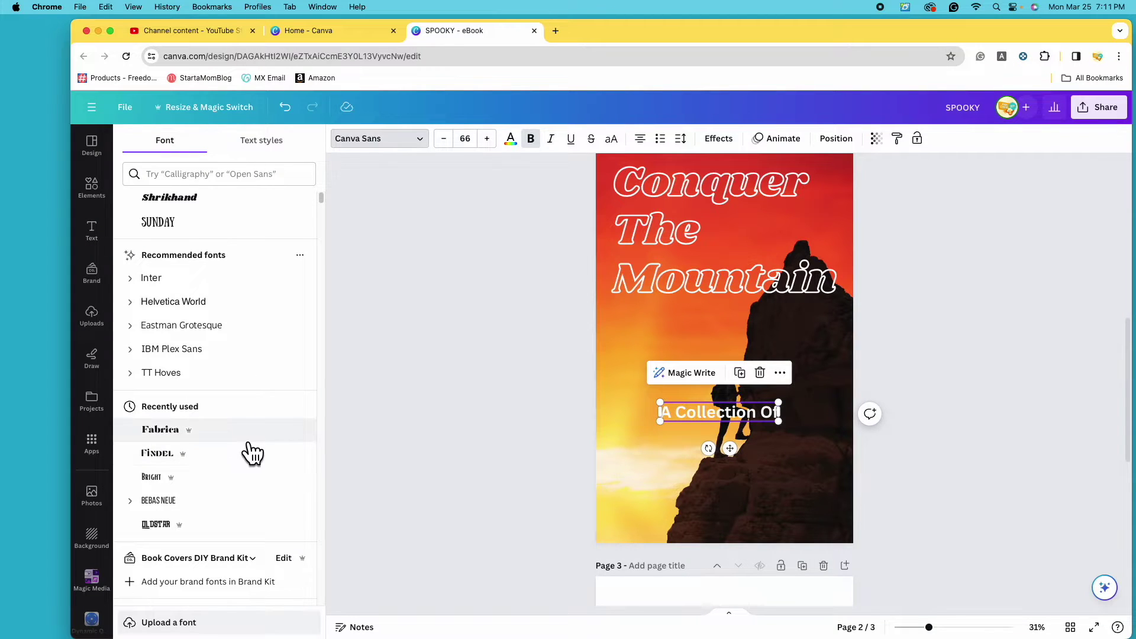
pyautogui.click(249, 438)
pyautogui.press('super+z')
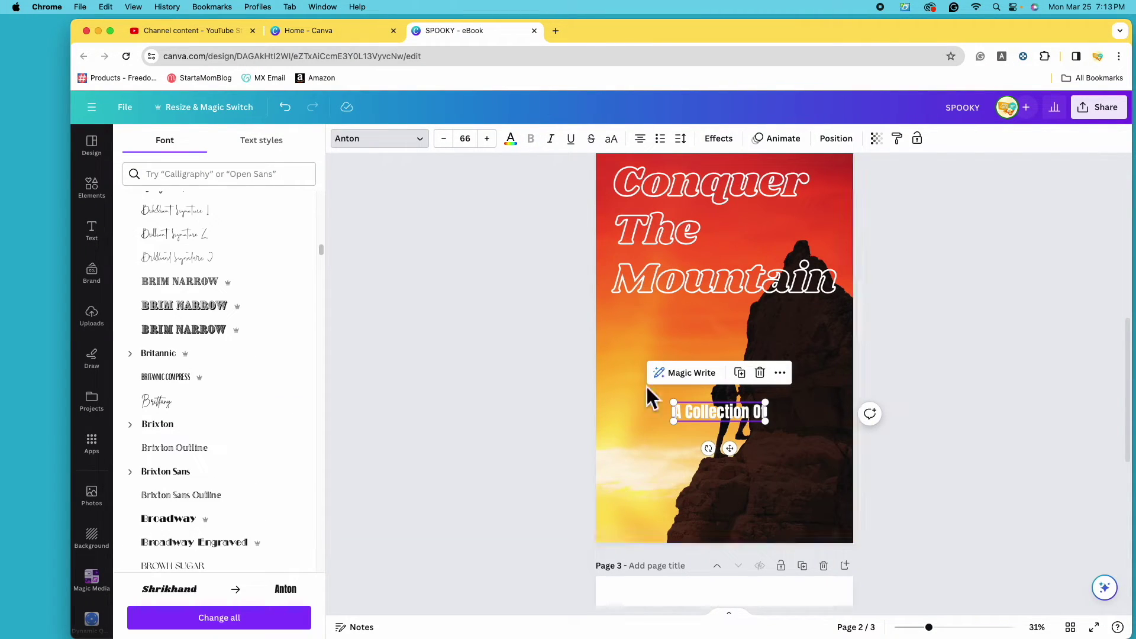
pyautogui.click(731, 408)
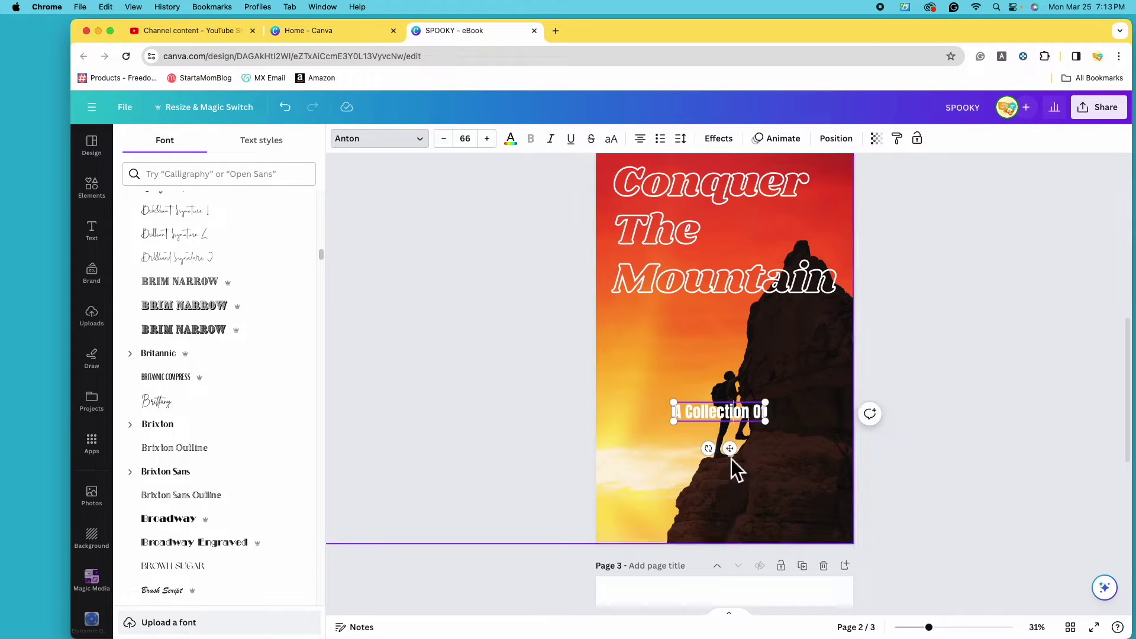
pyautogui.click(701, 413)
# Move it to the lower right and duplicate it into 'Inspirational Stories' and 'For Mountain Climbers' lines.
pyautogui.moveTo(718, 420); pyautogui.dragTo(795, 519)
pyautogui.press('super+d')
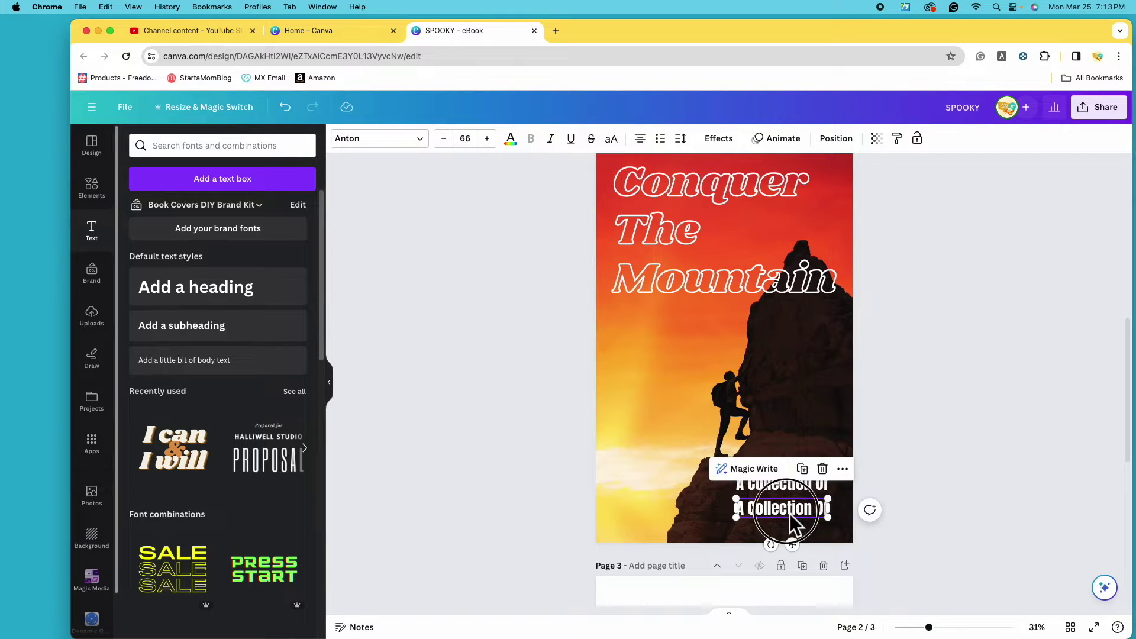
pyautogui.doubleClick(791, 516)
pyautogui.write('Ins')
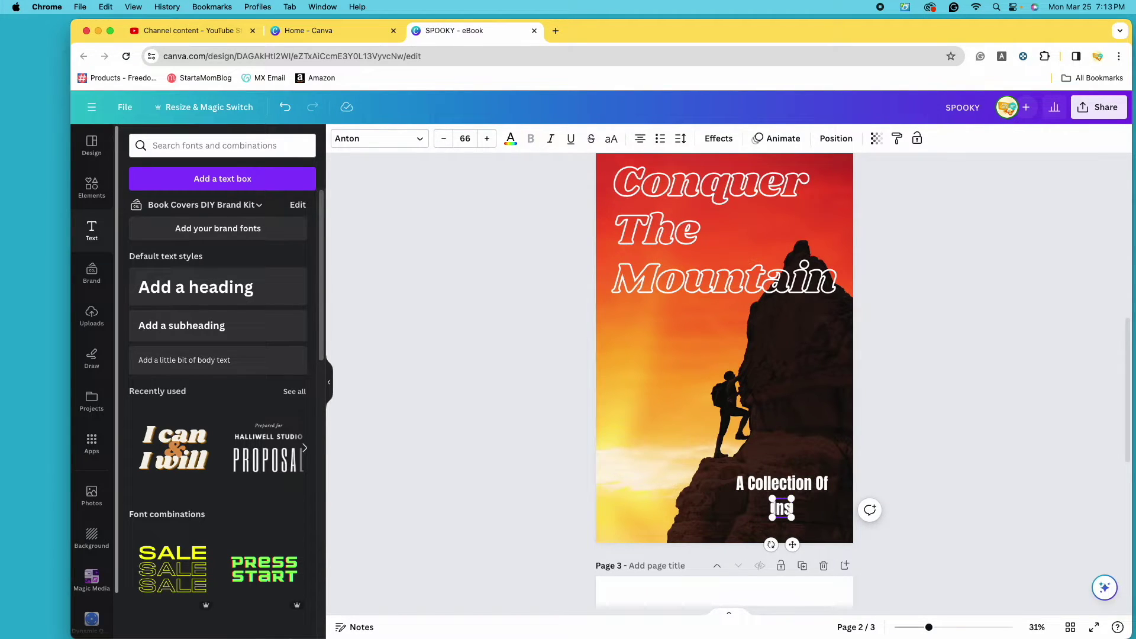
pyautogui.write('pirational Stories')
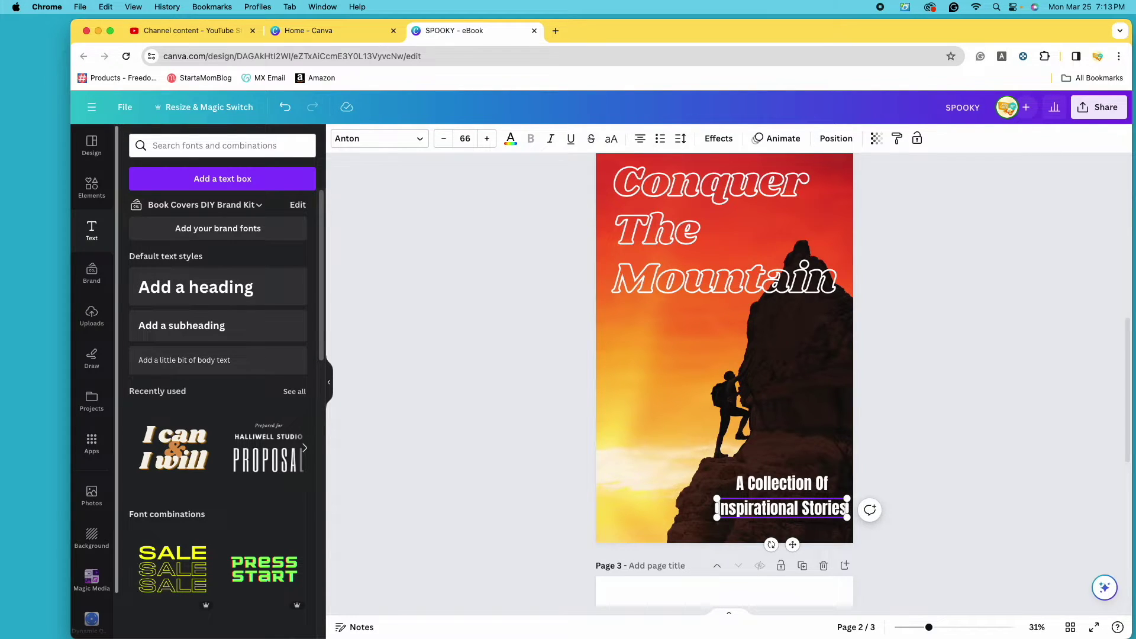
pyautogui.moveTo(812, 509); pyautogui.dragTo(816, 520)
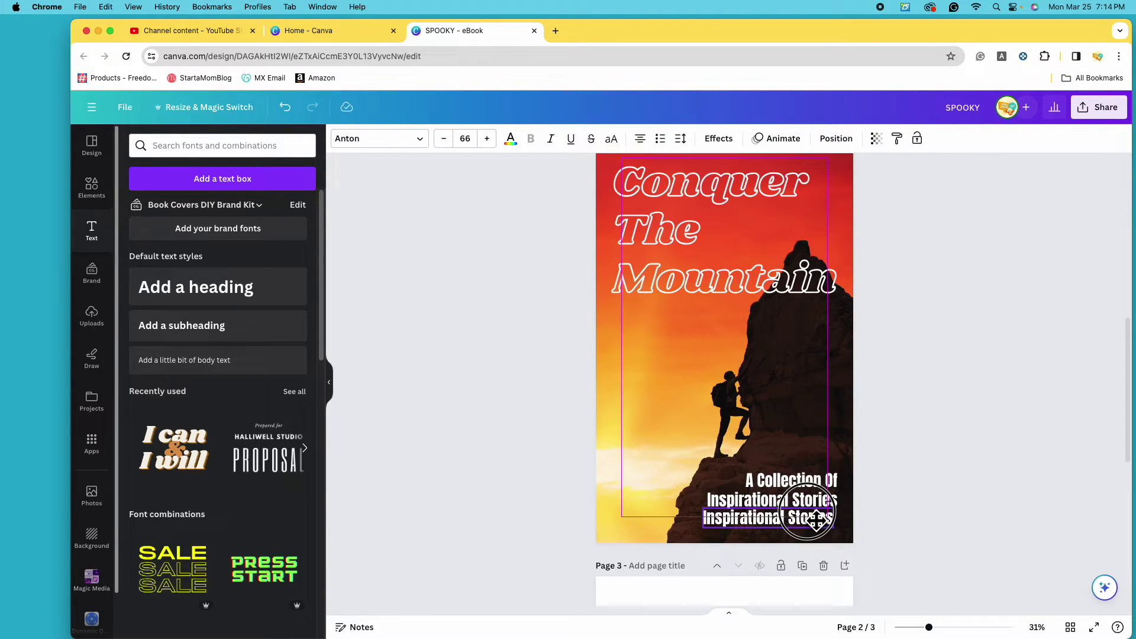
pyautogui.tripleClick(817, 520)
pyautogui.press('BackSpace')
pyautogui.write('For M')
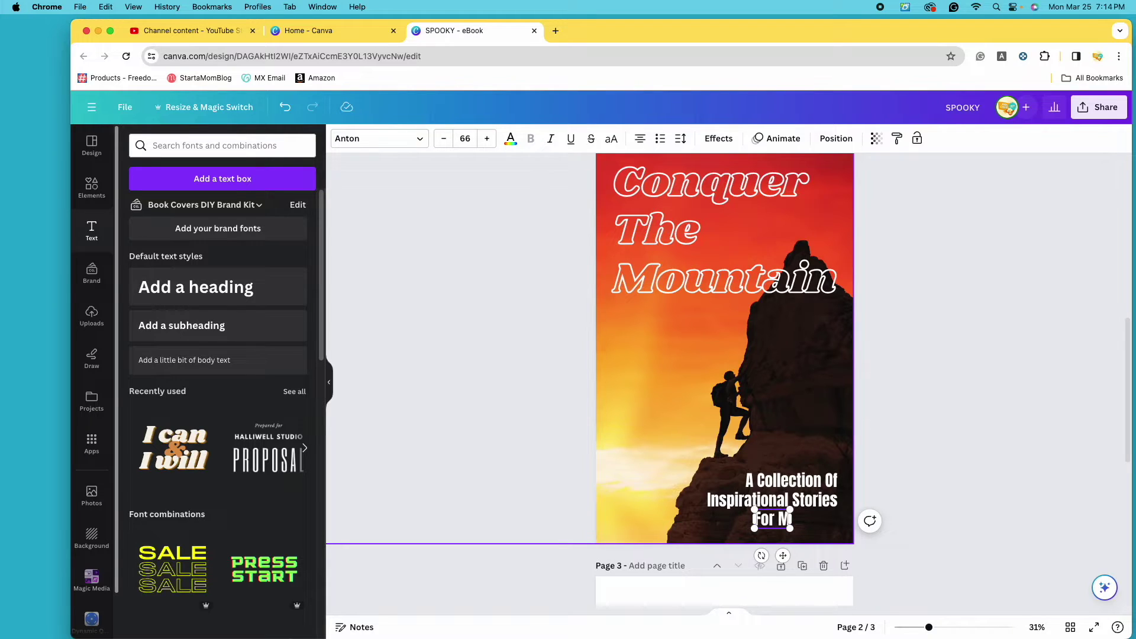
pyautogui.write('ountain')
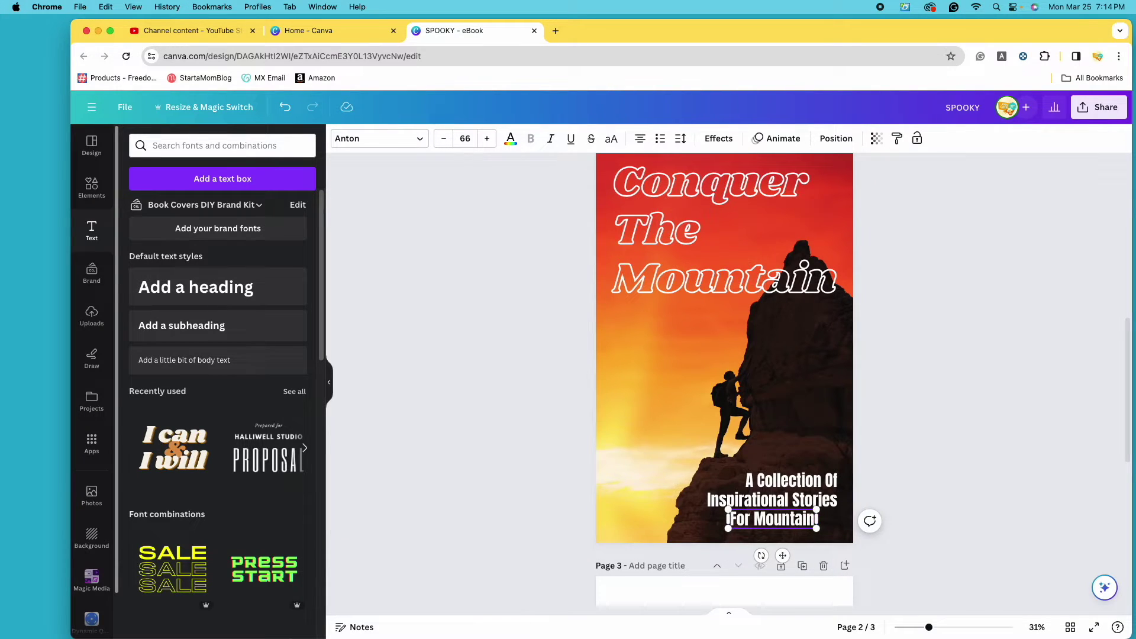
pyautogui.write(' Climbers')
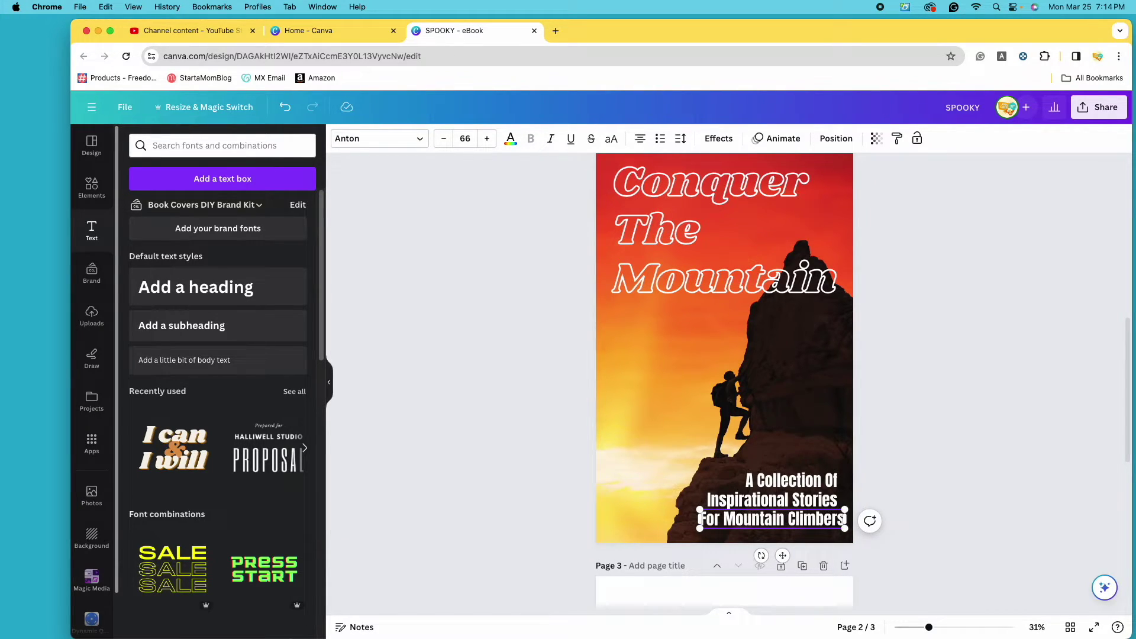
pyautogui.click(830, 459)
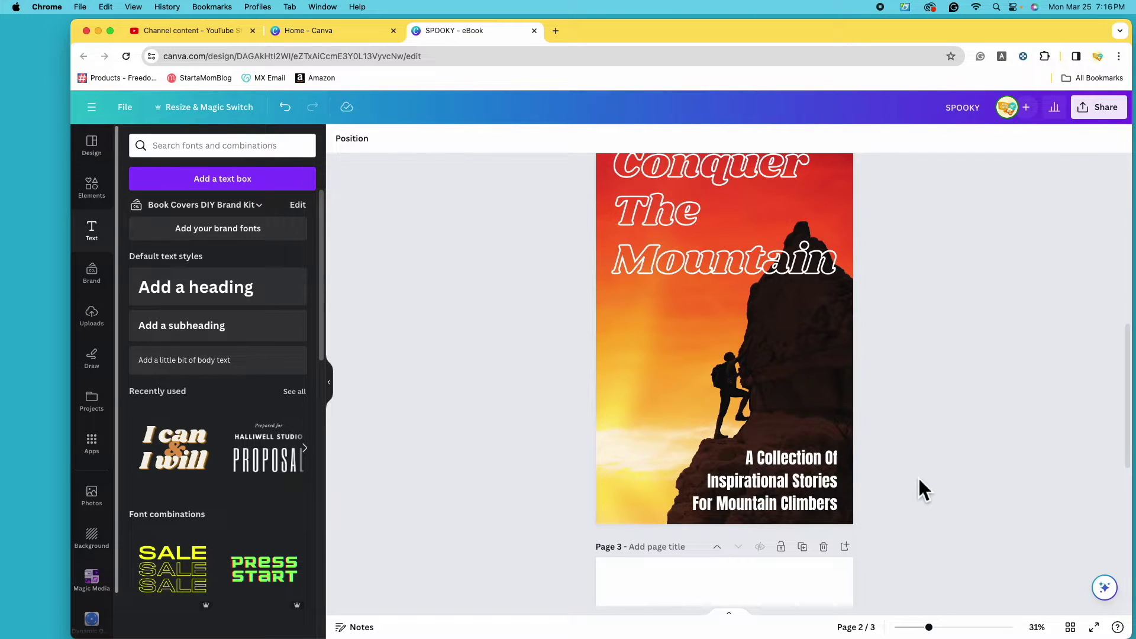
# Add a red-brown body text box on the left and type the author's name as a byline.
pyautogui.click(757, 503)
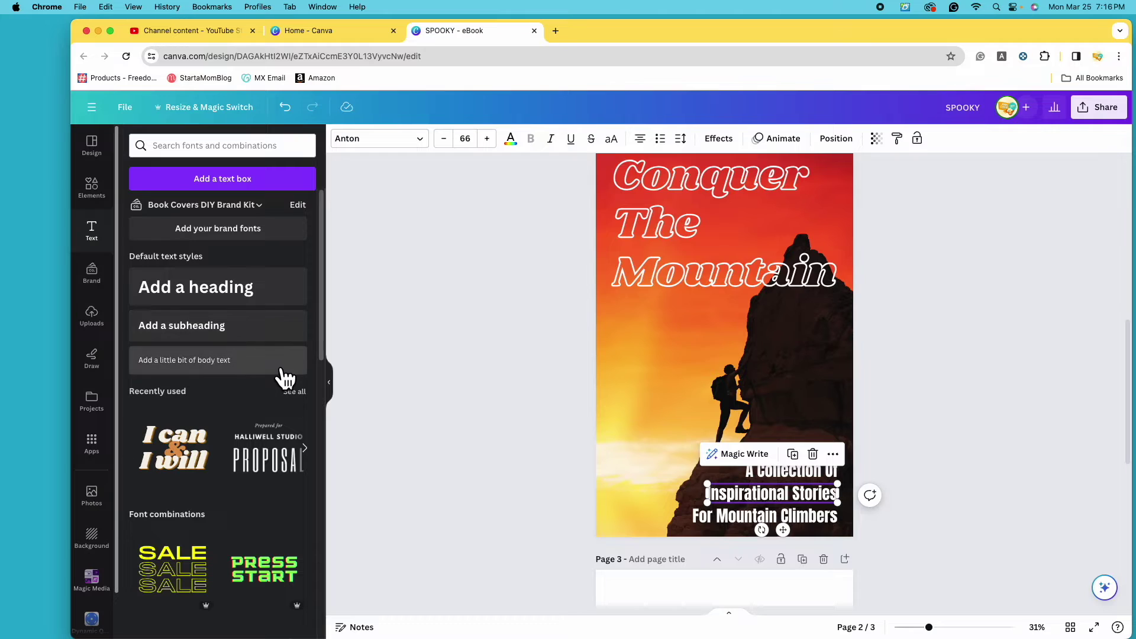
pyautogui.click(215, 373)
pyautogui.moveTo(828, 520); pyautogui.dragTo(721, 470)
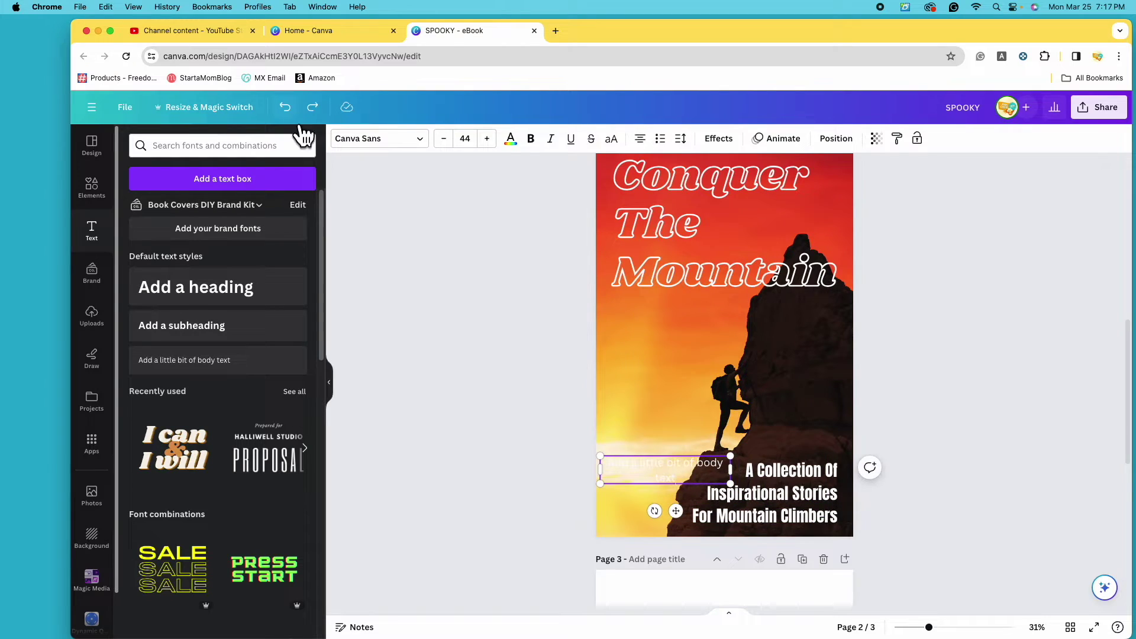
pyautogui.click(526, 155)
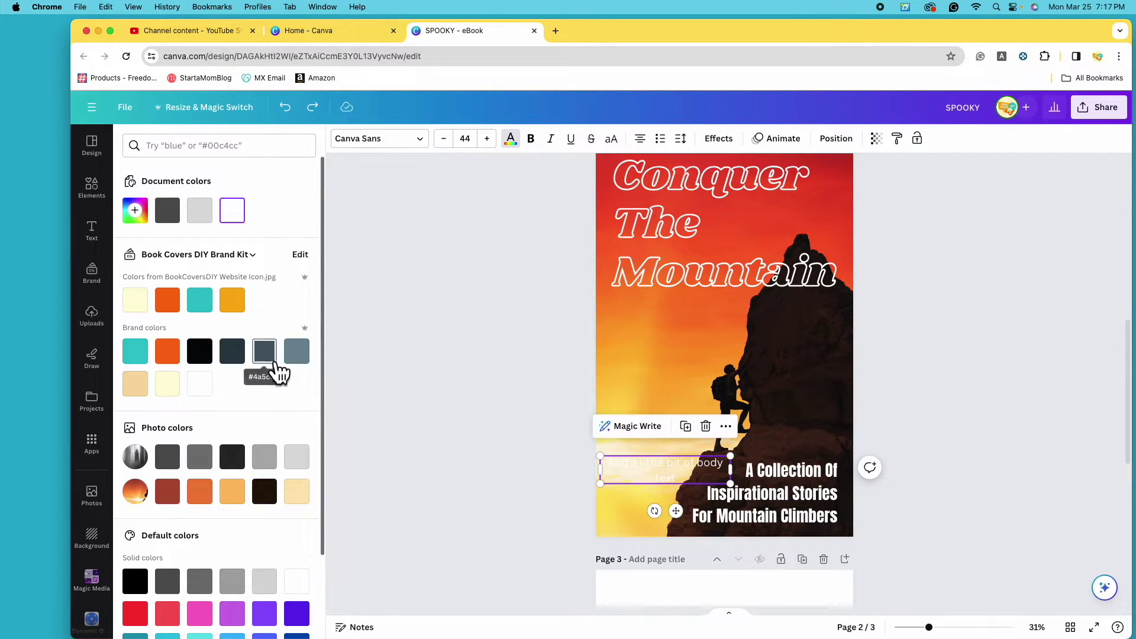
pyautogui.click(175, 502)
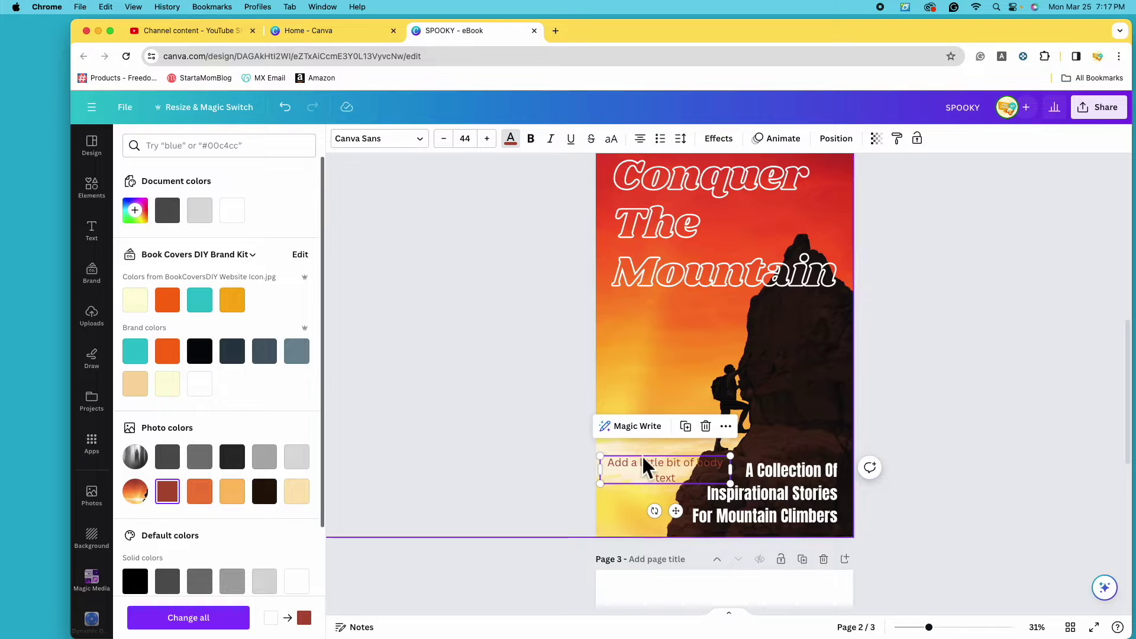
pyautogui.doubleClick(683, 481)
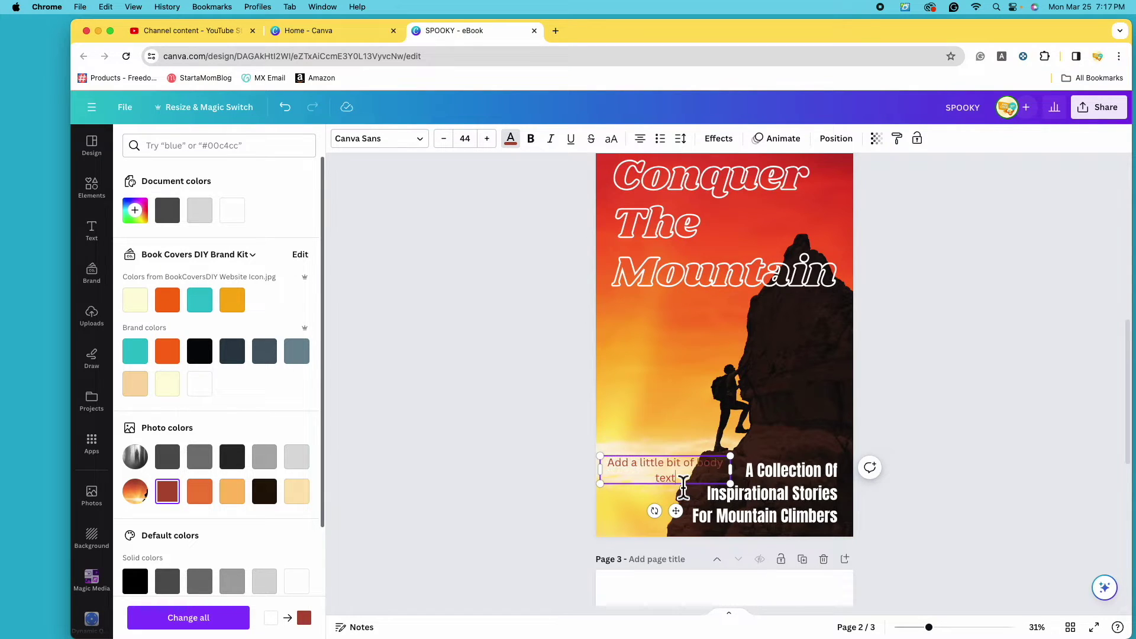
pyautogui.write('M')
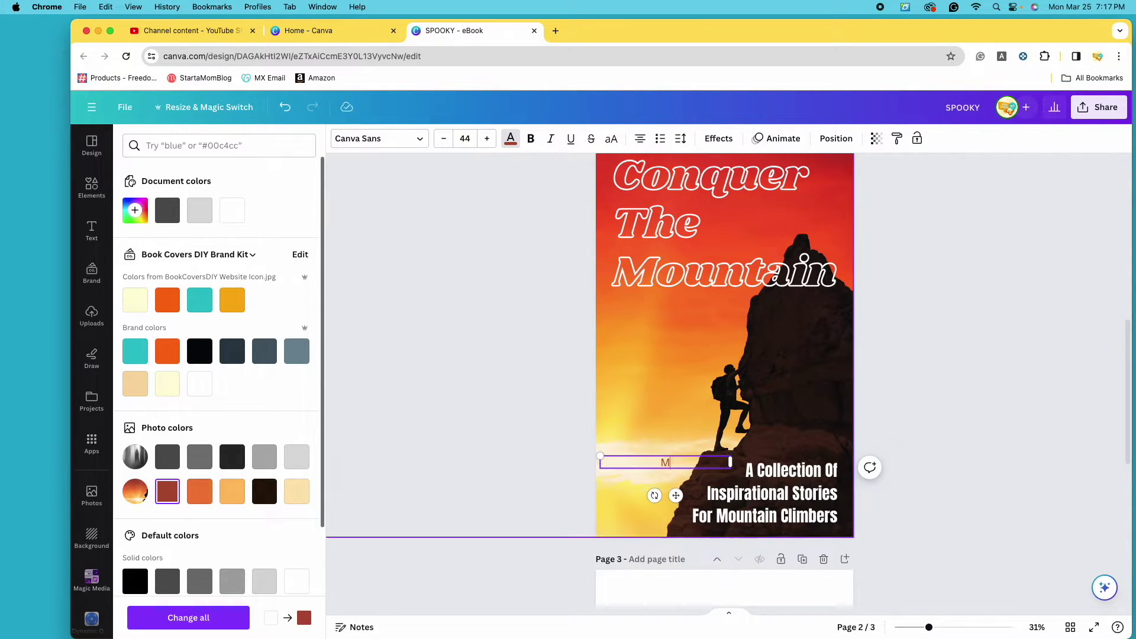
pyautogui.write('. Everest')
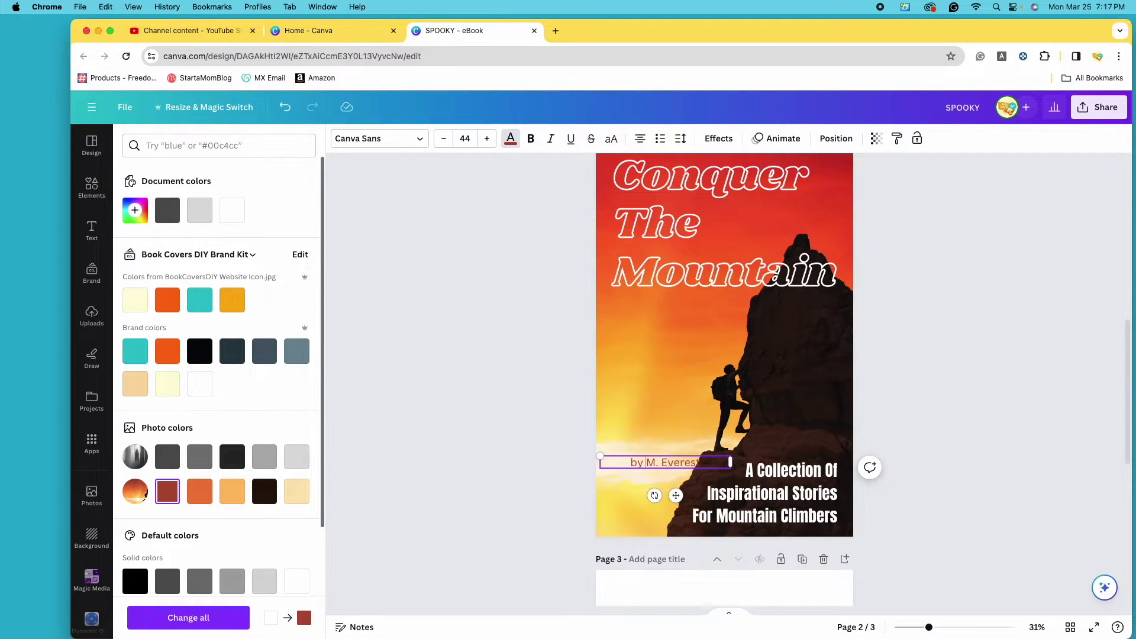
pyautogui.press('Return')
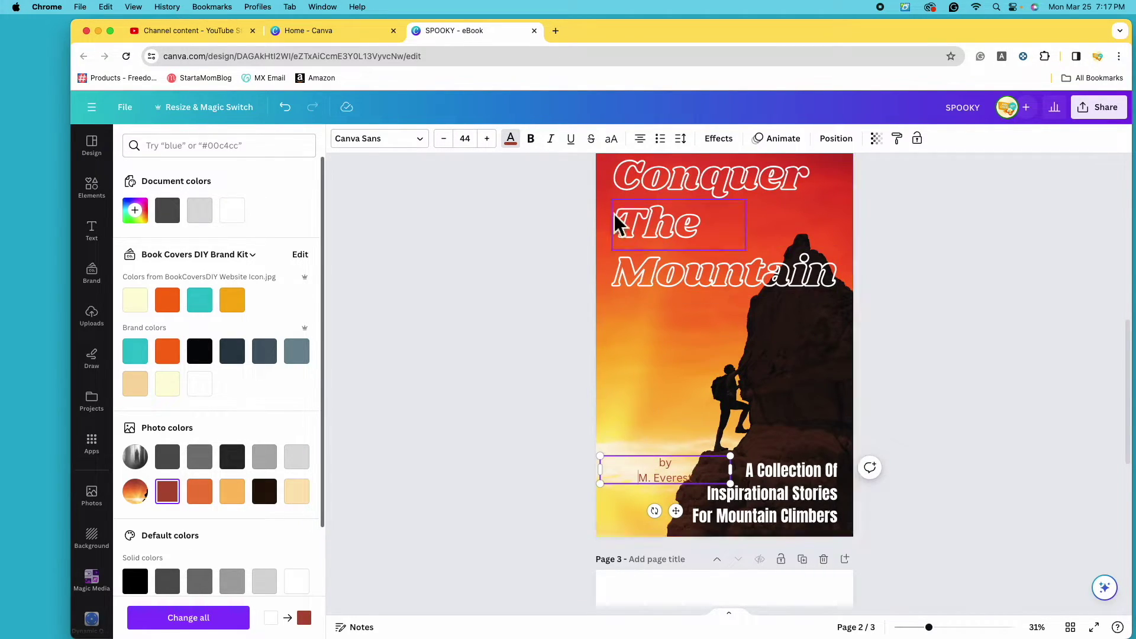
# Set the byline font to Anton, left-align it, and place it at the lower left.
pyautogui.click(400, 143)
pyautogui.moveTo(322, 255); pyautogui.dragTo(338, 161)
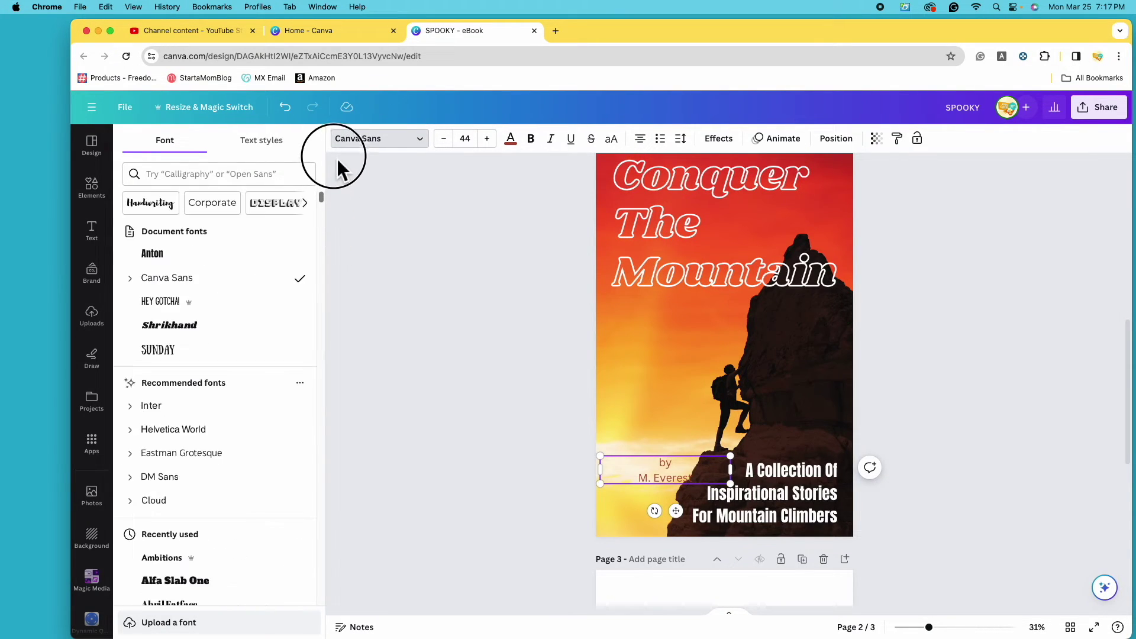
pyautogui.click(237, 254)
pyautogui.doubleClick(661, 470)
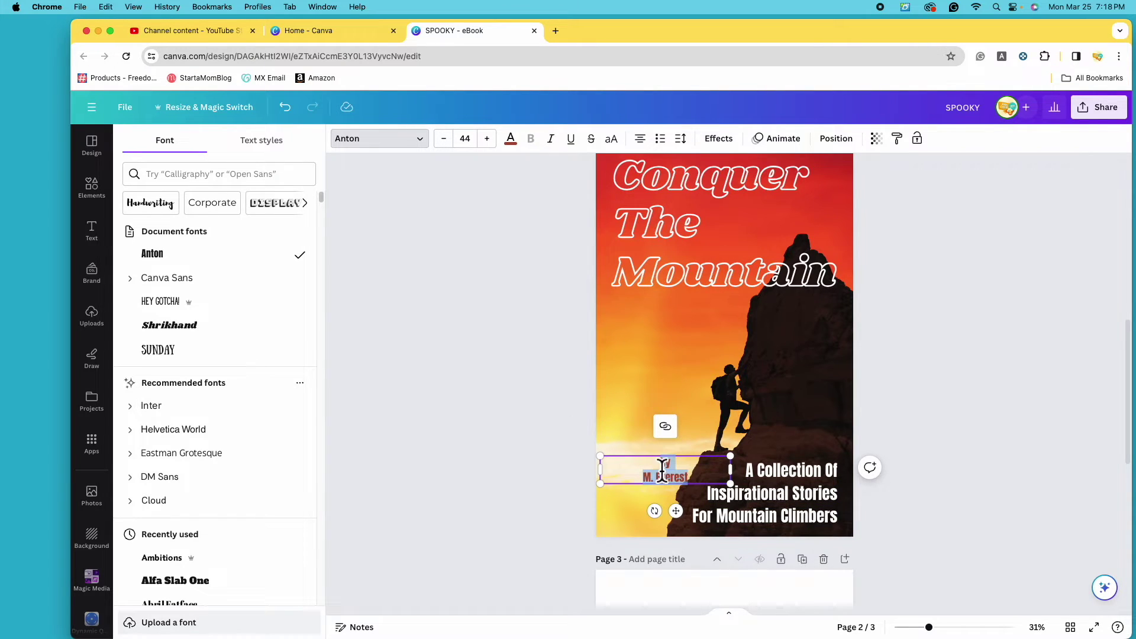
pyautogui.click(653, 150)
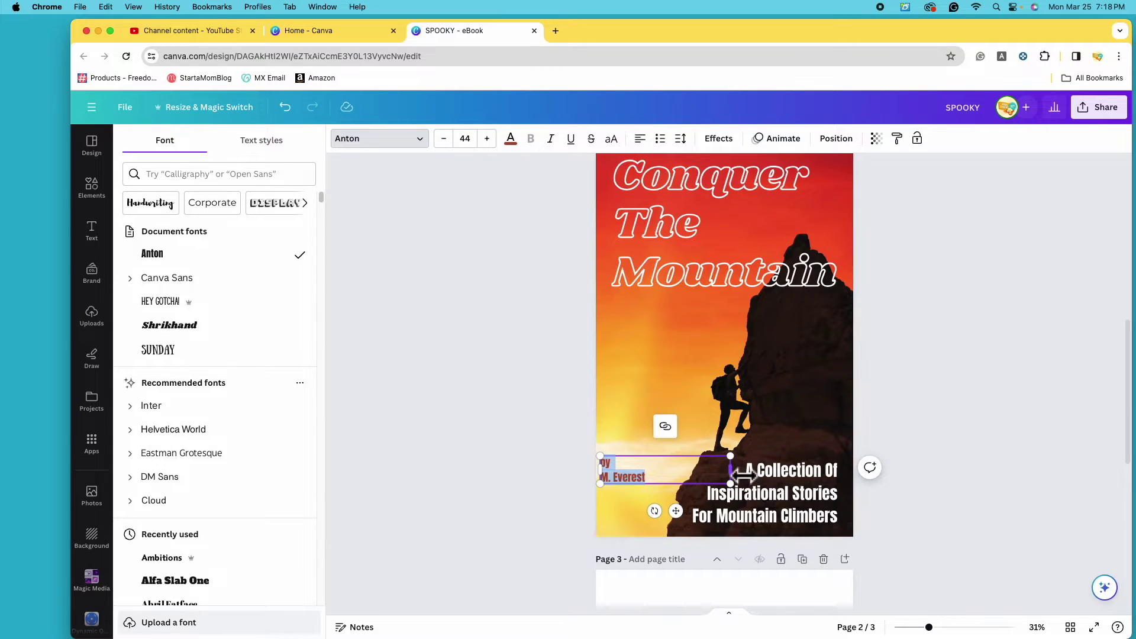
pyautogui.moveTo(736, 469); pyautogui.dragTo(639, 524)
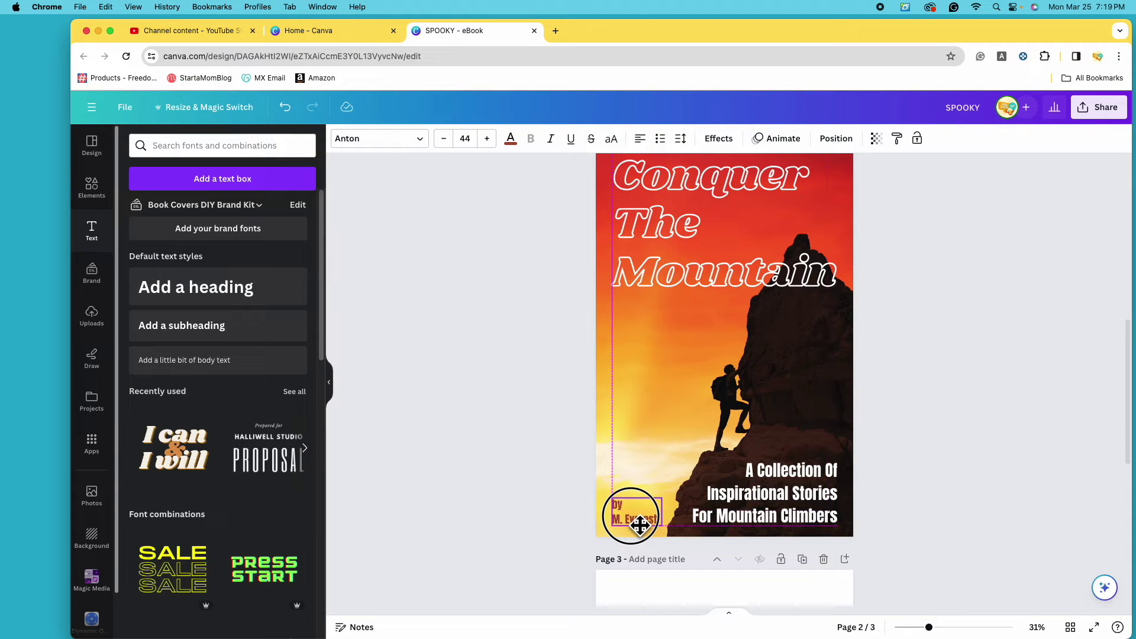
# Move the byline up directly beneath the 'Mountain' title line.
pyautogui.click(1000, 490)
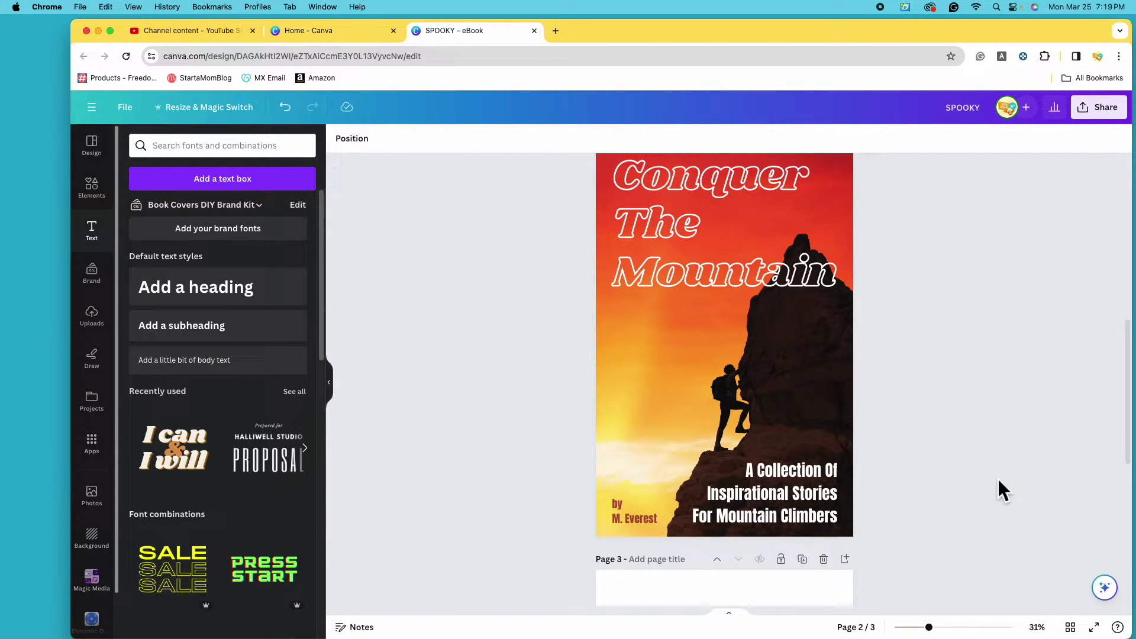
pyautogui.moveTo(646, 523); pyautogui.dragTo(648, 328)
pyautogui.click(955, 412)
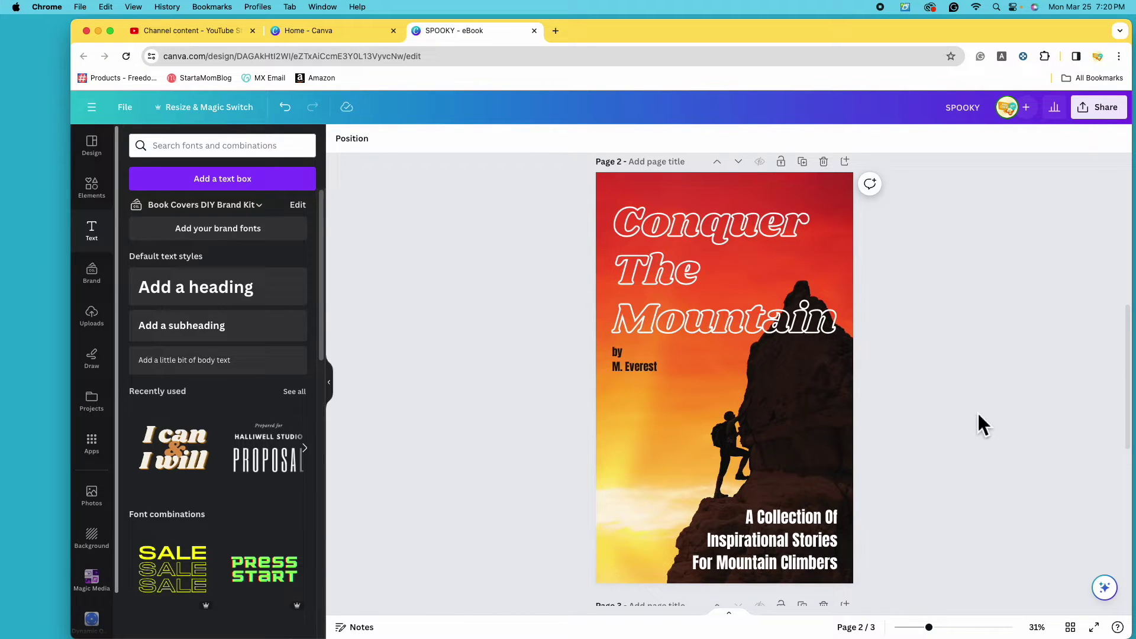
pyautogui.scroll(-3, 944, 419)
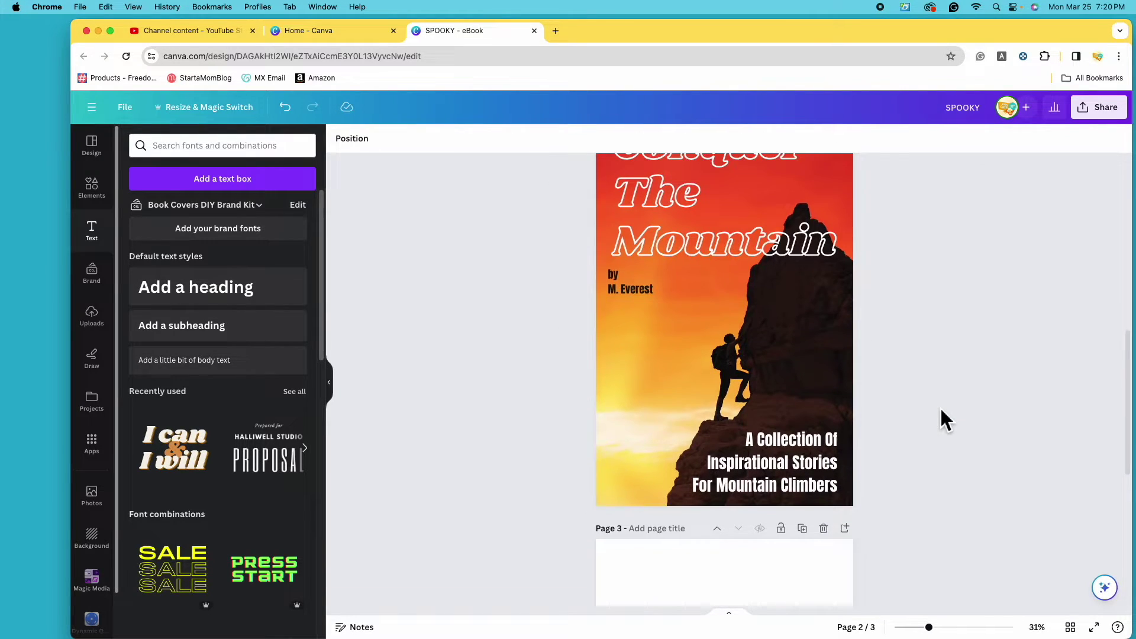
pyautogui.scroll(3, 941, 411)
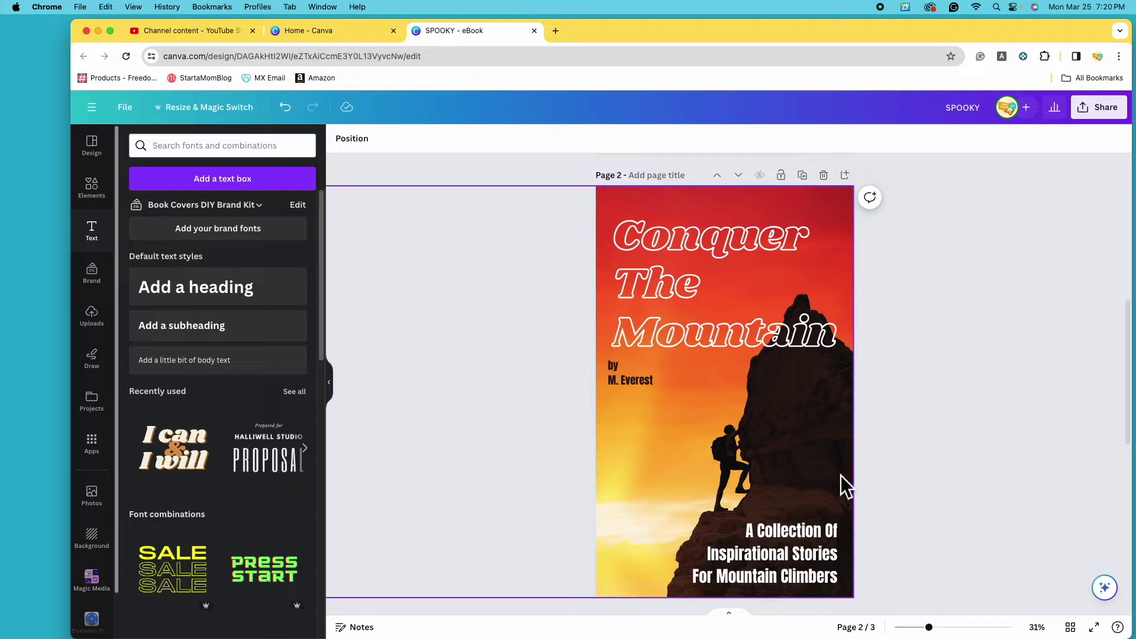
pyautogui.scroll(-3, 965, 530)
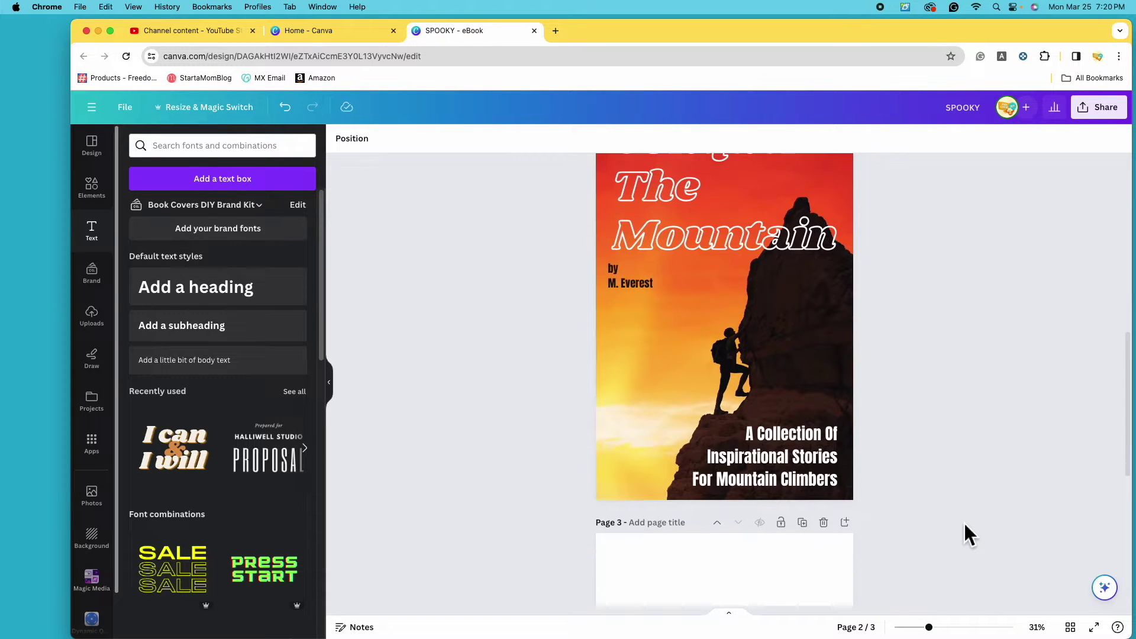
pyautogui.scroll(-10, 965, 524)
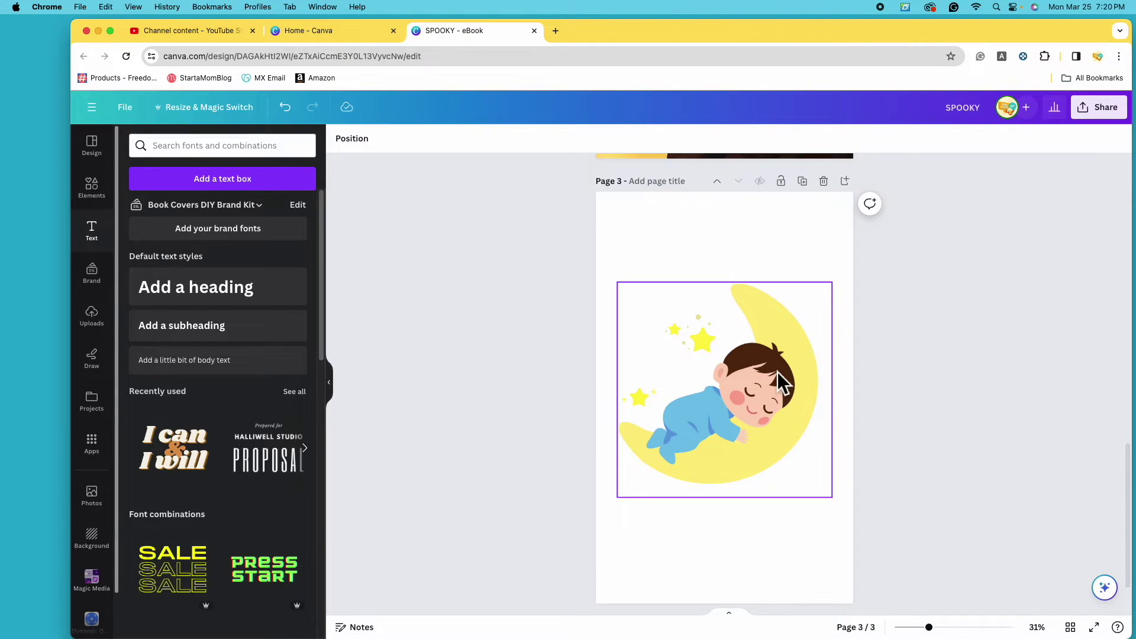
# Try turquoise, yellow and several gradients on page 3's background, settling on cyan-to-navy.
pyautogui.click(761, 232)
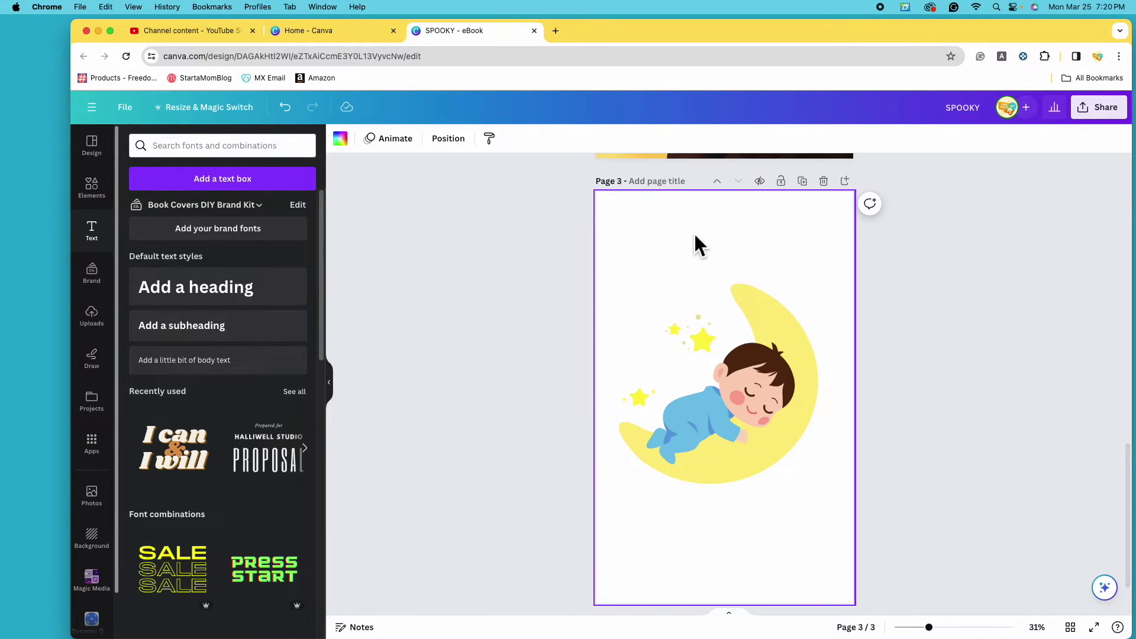
pyautogui.click(344, 145)
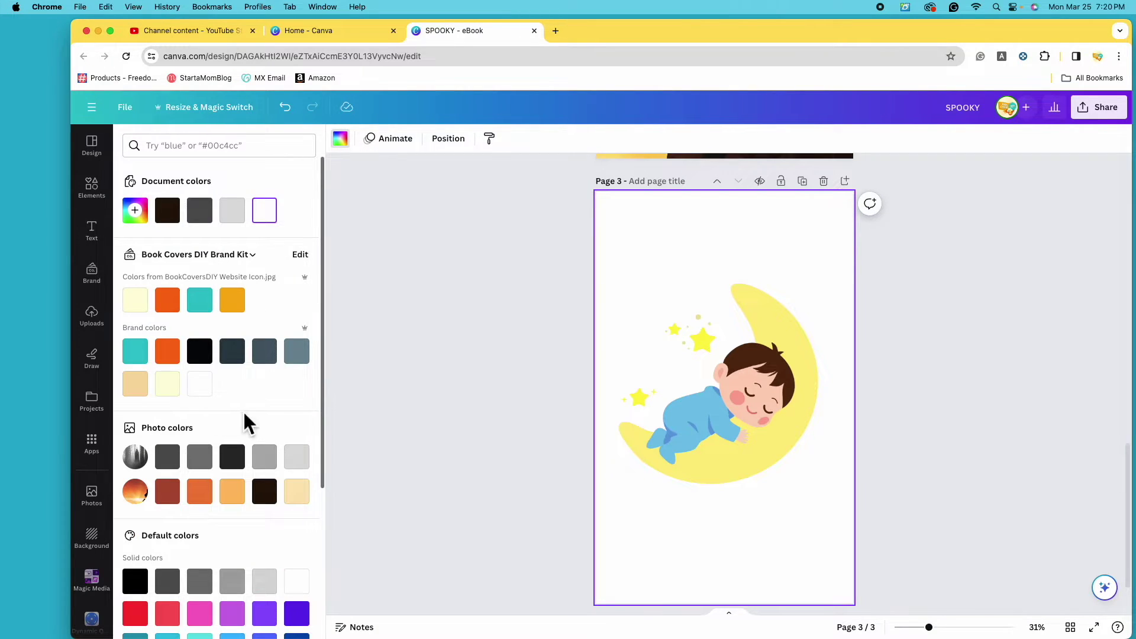
pyautogui.scroll(-4, 244, 412)
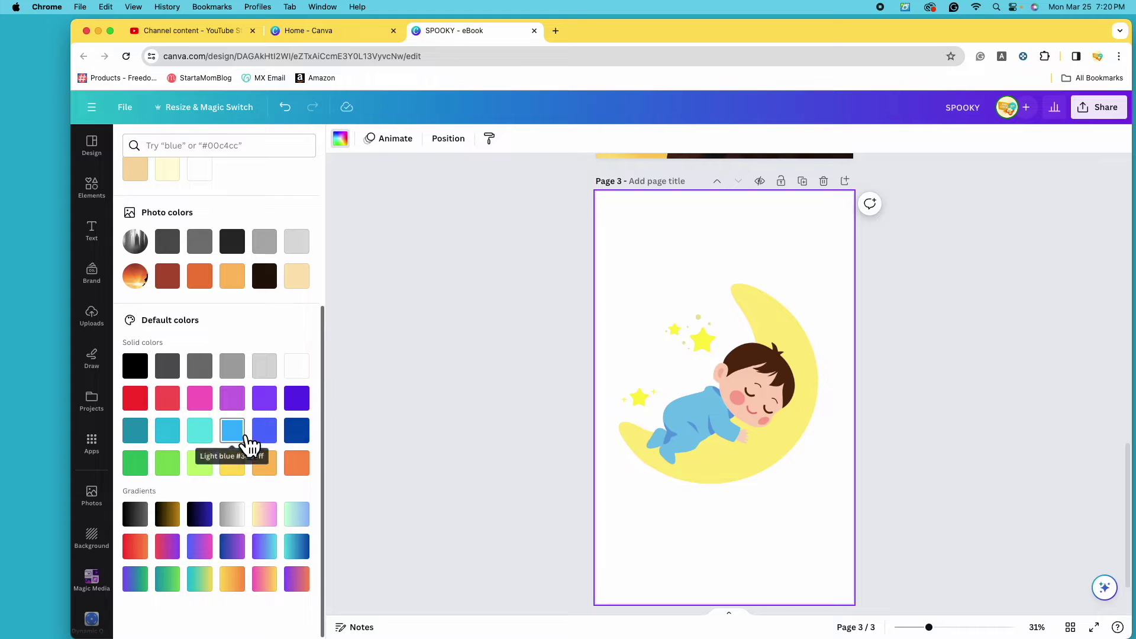
pyautogui.click(202, 433)
pyautogui.click(236, 462)
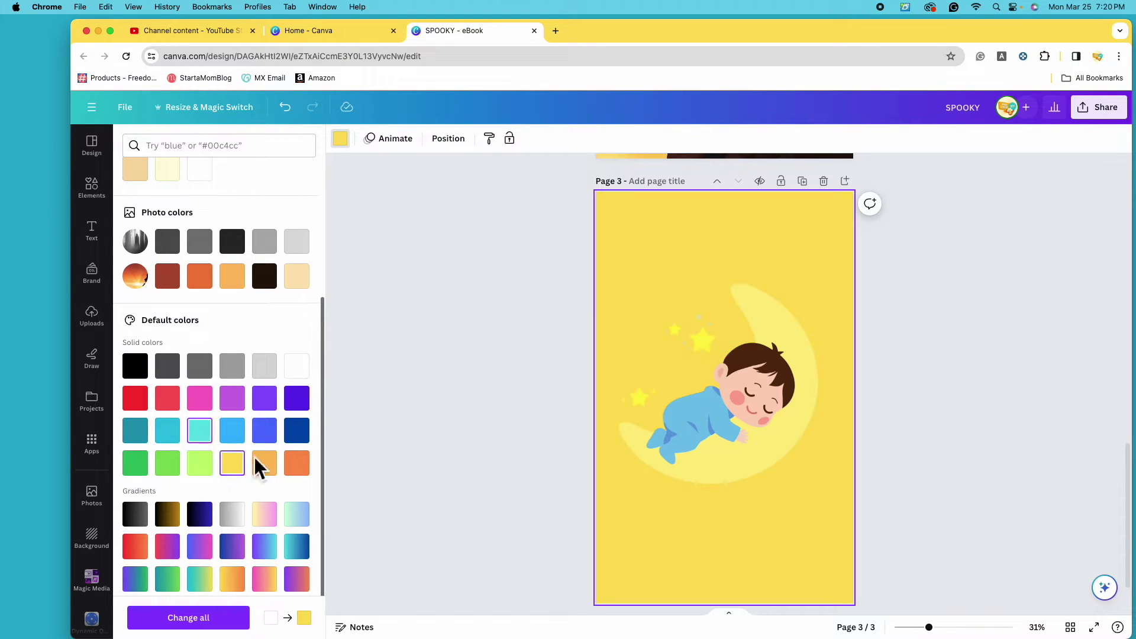
pyautogui.scroll(-1, 225, 448)
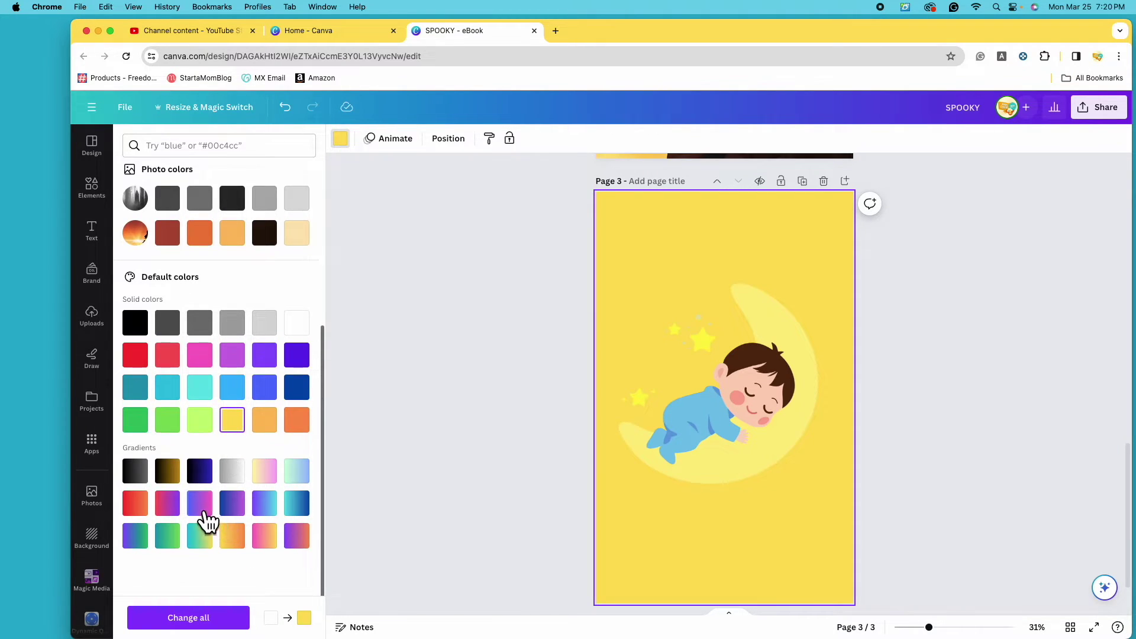
pyautogui.click(306, 481)
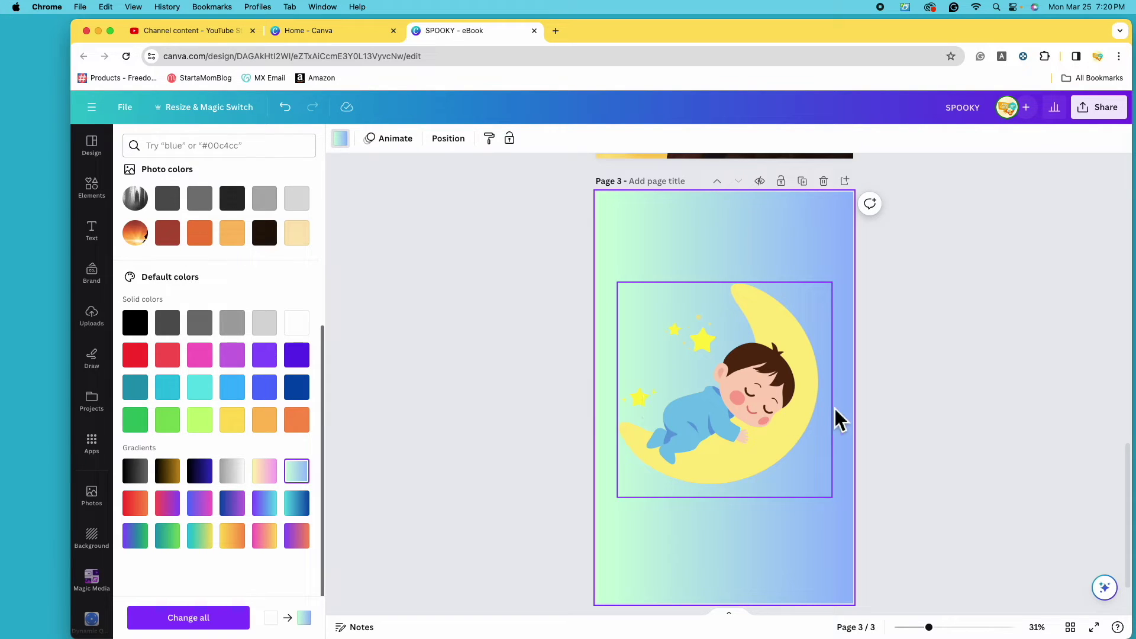
pyautogui.click(275, 514)
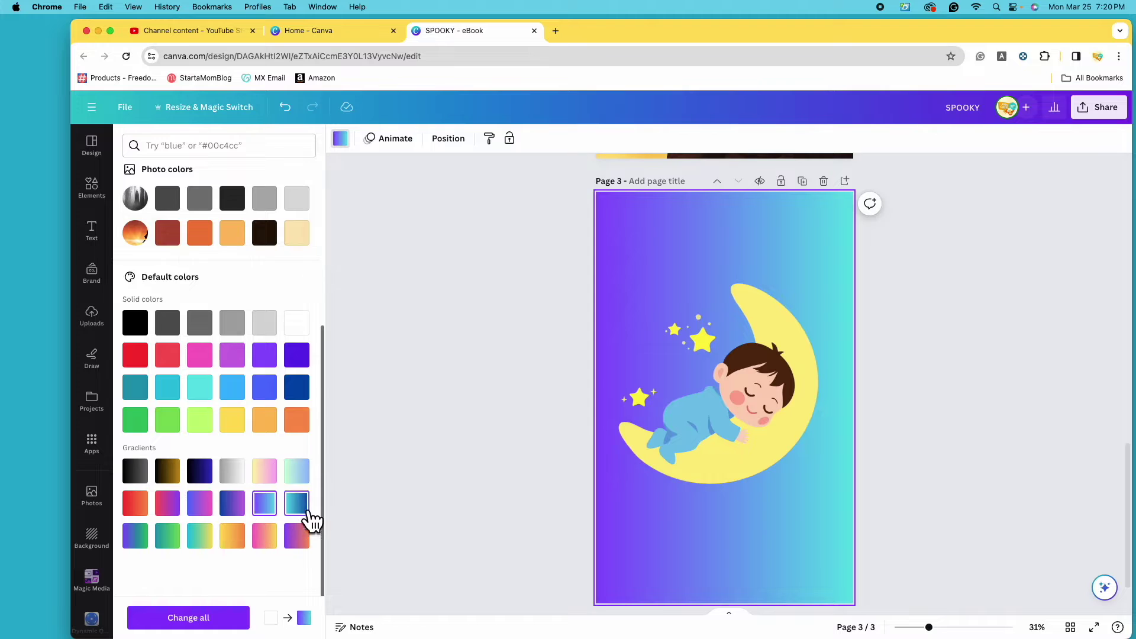
pyautogui.click(303, 513)
pyautogui.scroll(5, 195, 491)
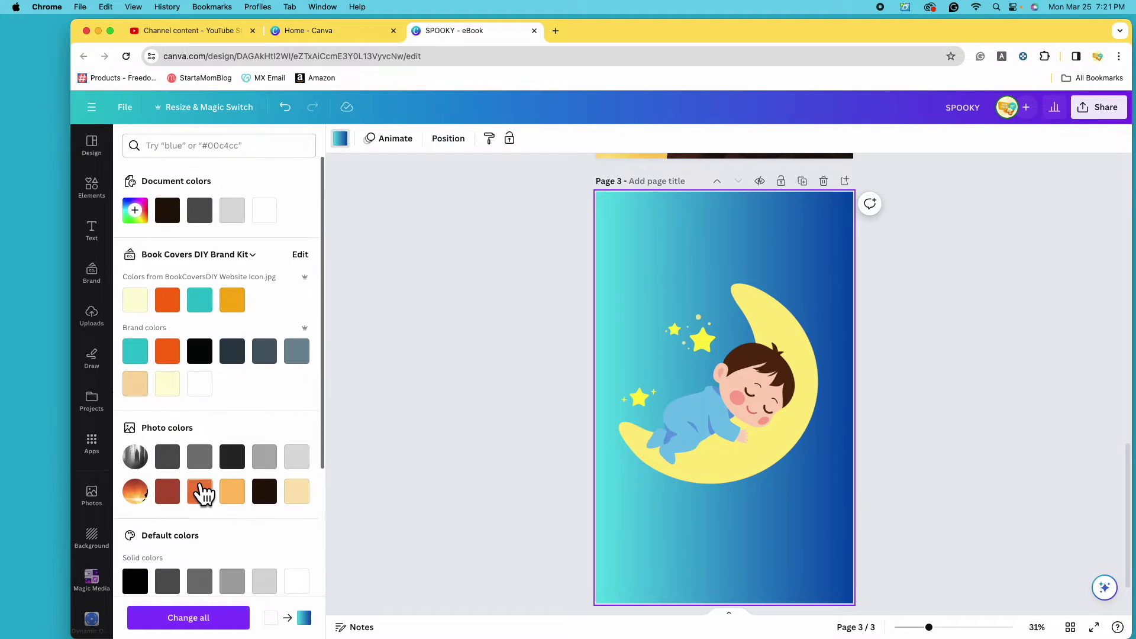
pyautogui.click(93, 540)
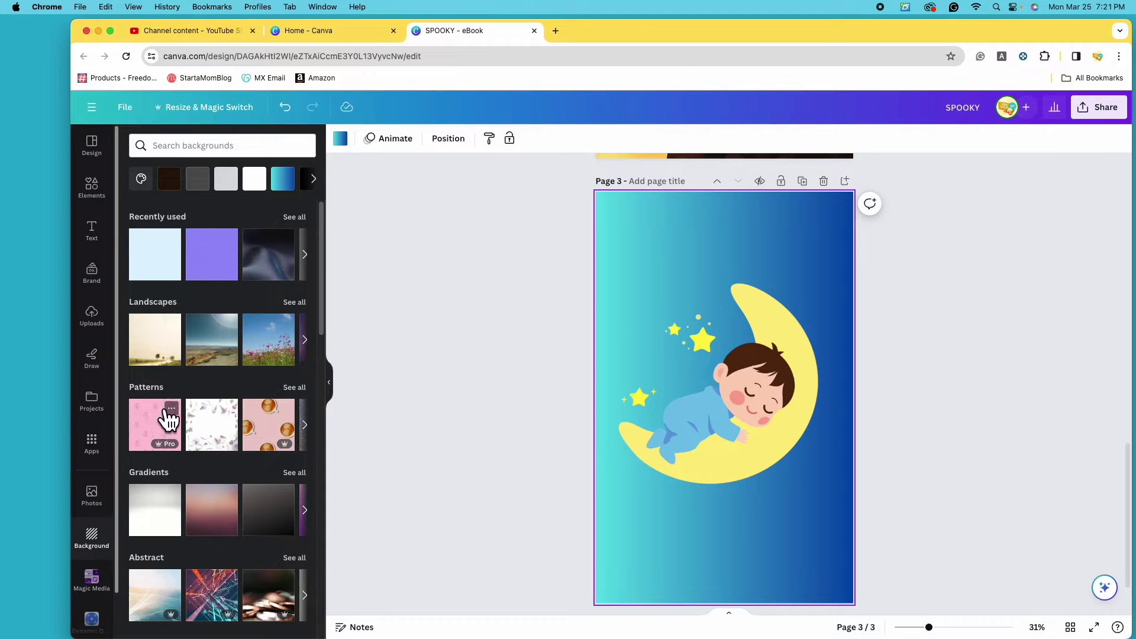
# Try pink texture, confetti and pink feather backgrounds, then set the cloudy sky photo as page 3's background.
pyautogui.scroll(-3, 195, 469)
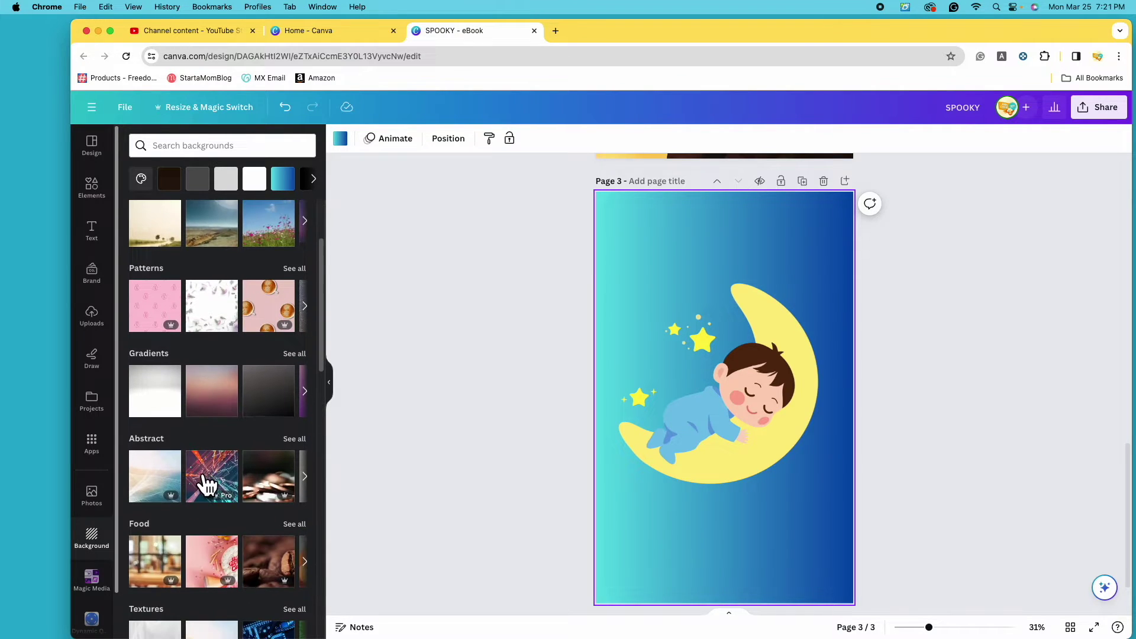
pyautogui.scroll(-6, 201, 478)
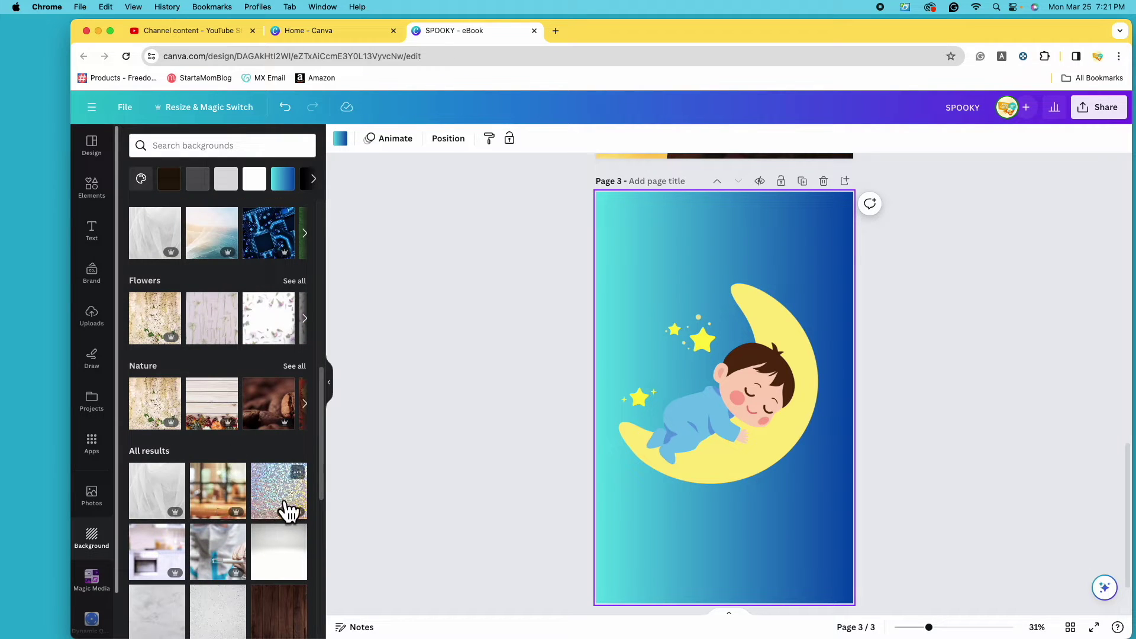
pyautogui.scroll(-2, 192, 484)
pyautogui.scroll(-4, 207, 488)
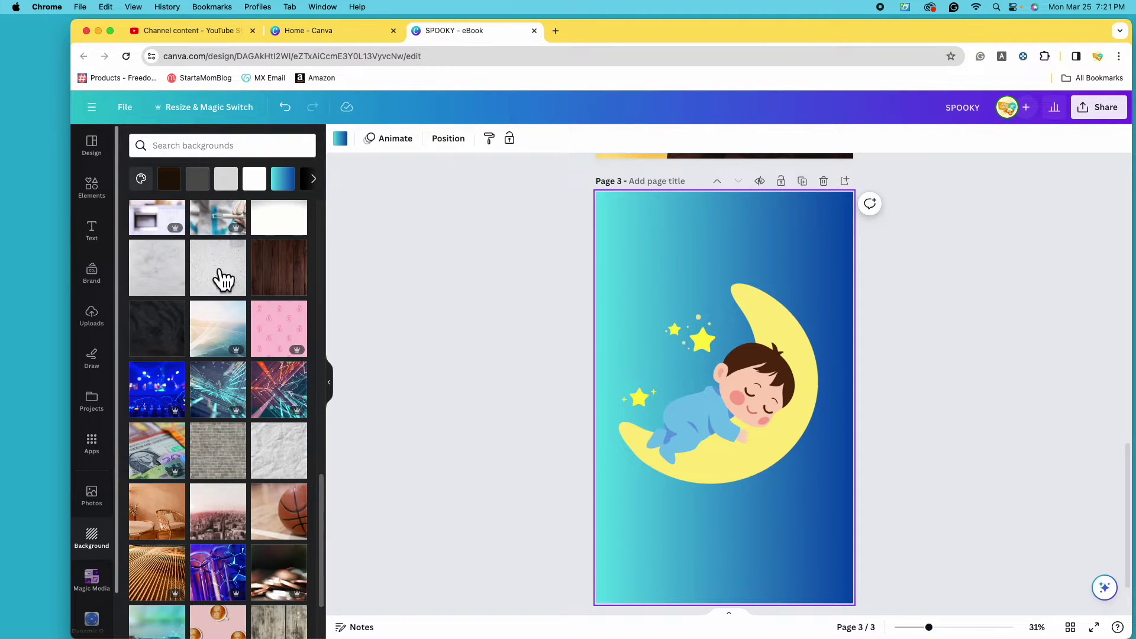
pyautogui.scroll(-4, 220, 460)
pyautogui.scroll(-2, 220, 461)
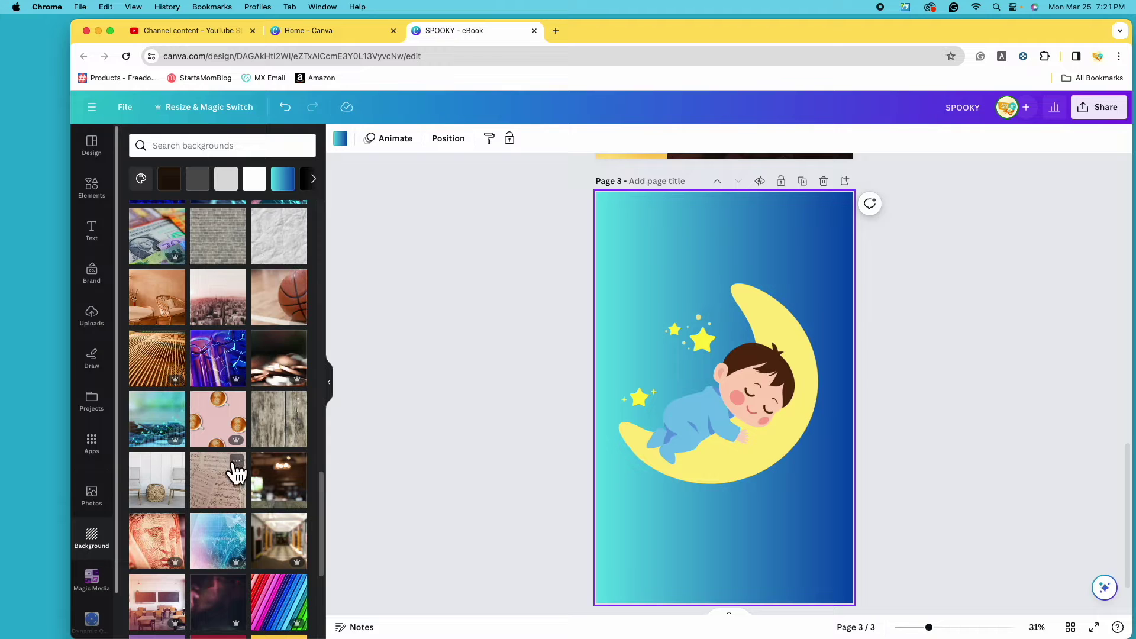
pyautogui.scroll(-3, 231, 467)
pyautogui.scroll(-7, 230, 462)
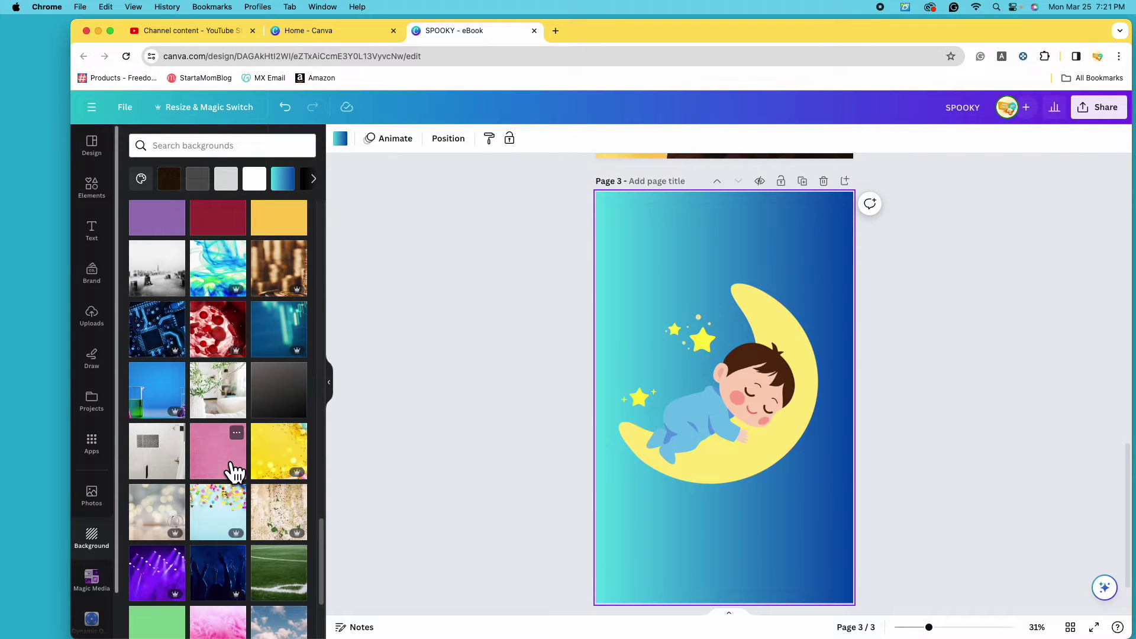
pyautogui.click(234, 473)
pyautogui.click(224, 508)
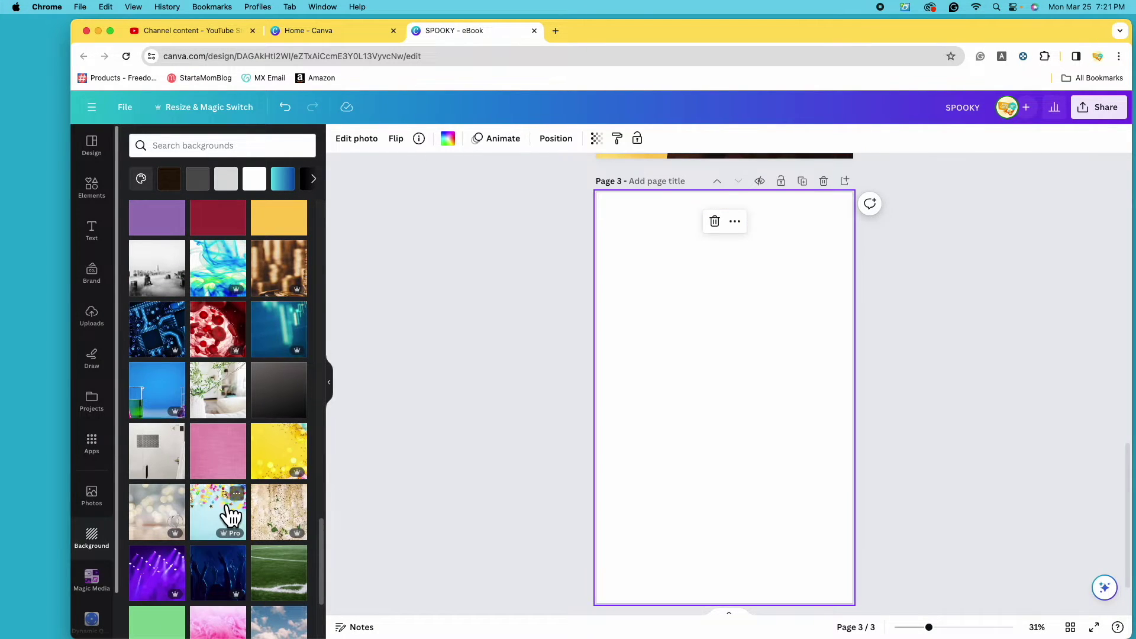
pyautogui.scroll(-3, 171, 508)
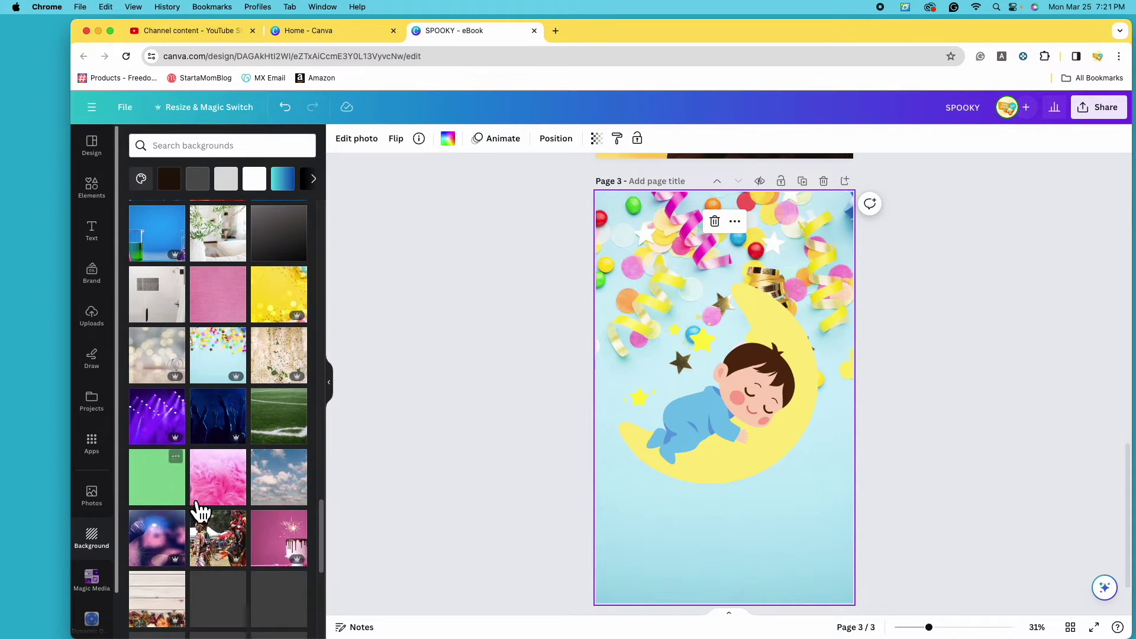
pyautogui.click(241, 502)
pyautogui.click(299, 500)
pyautogui.scroll(-3, 228, 494)
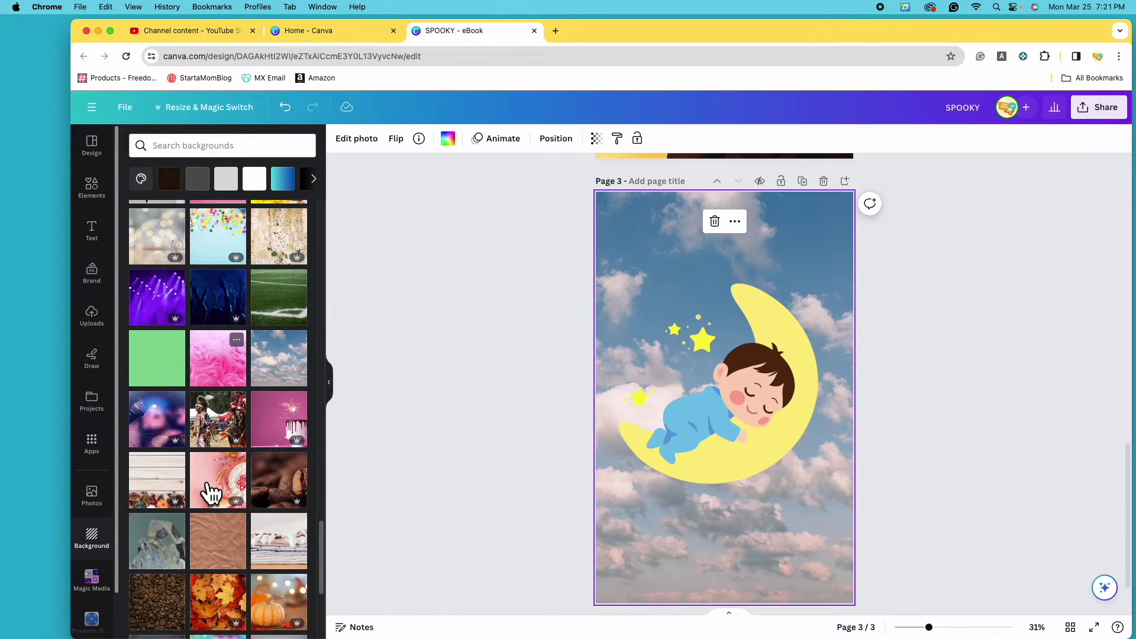
pyautogui.scroll(-10, 268, 464)
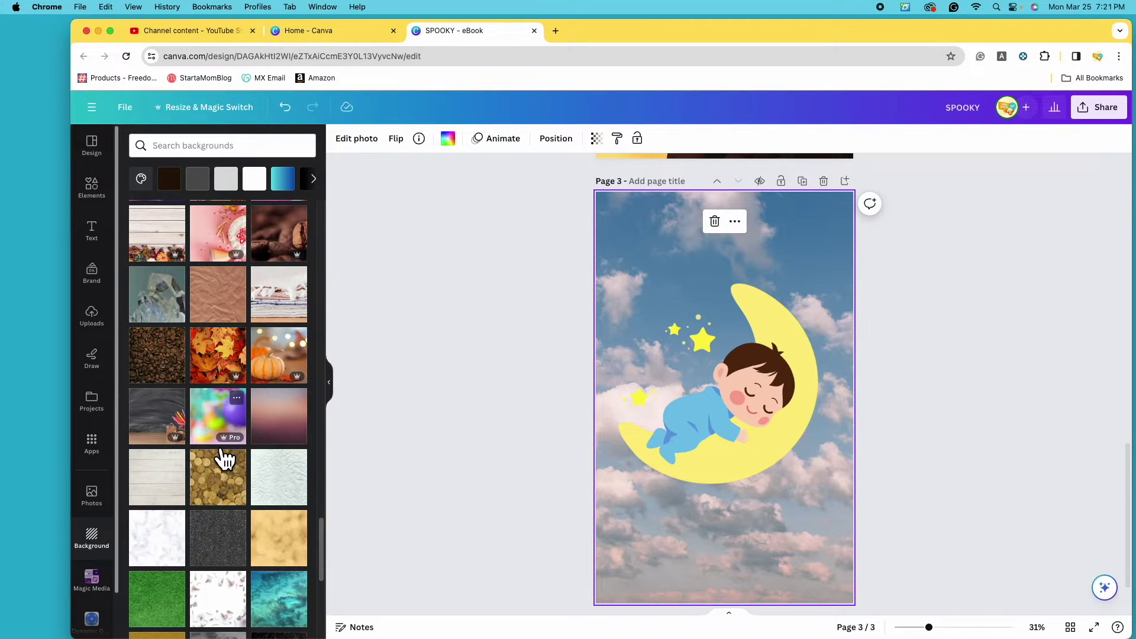
pyautogui.scroll(15, 219, 457)
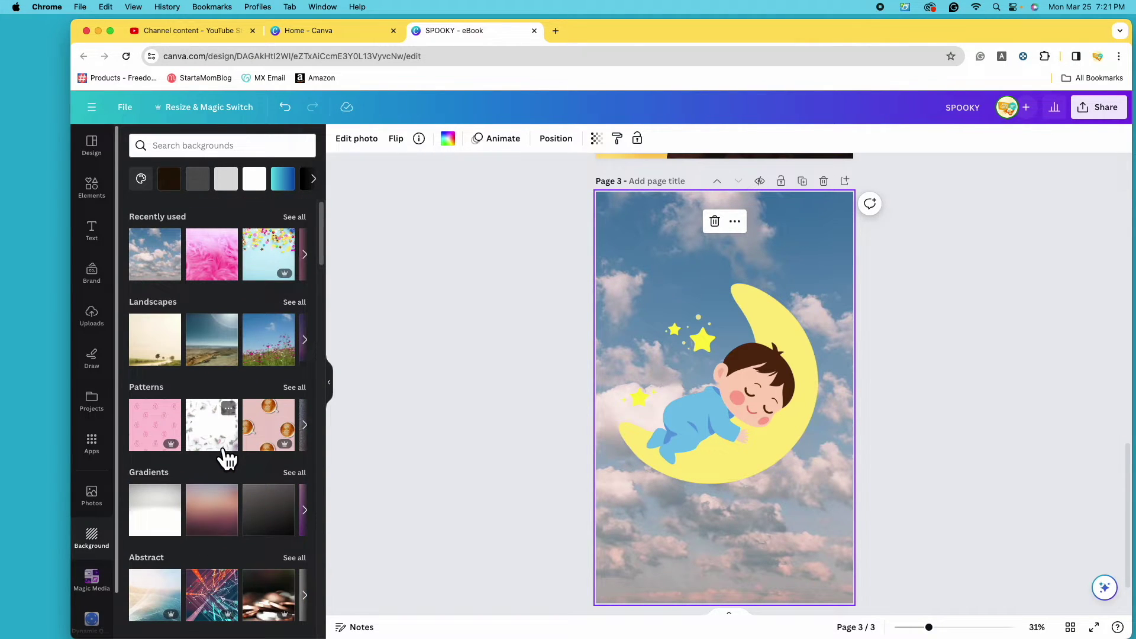
# Search Elements for 'night sky' and delete the cloudy sky photo from page 3.
pyautogui.click(92, 188)
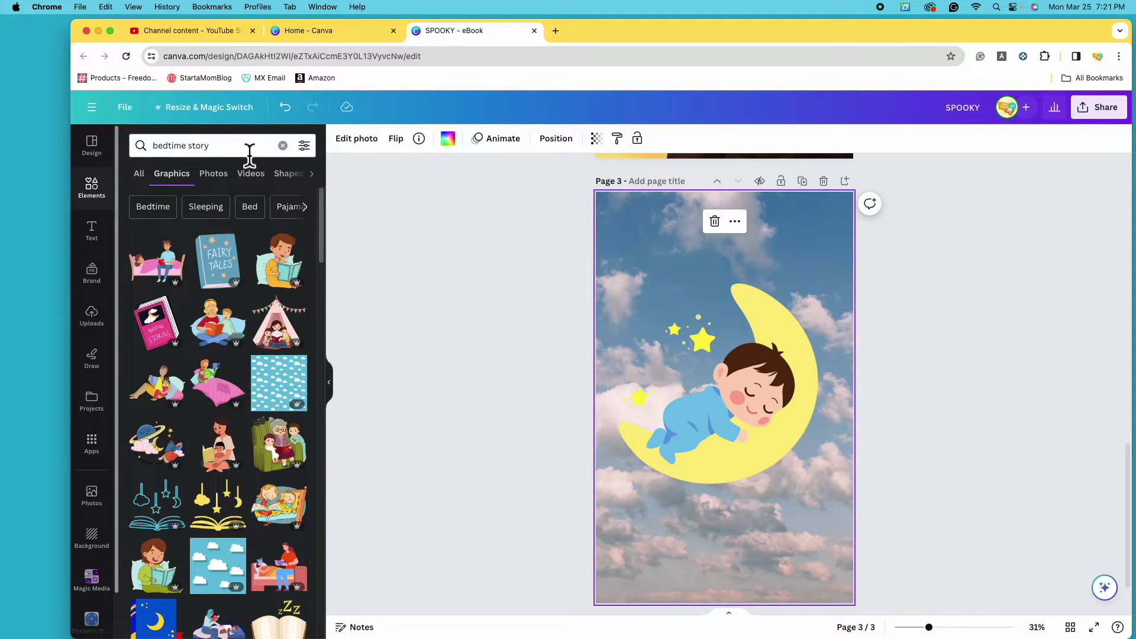
pyautogui.click(283, 145)
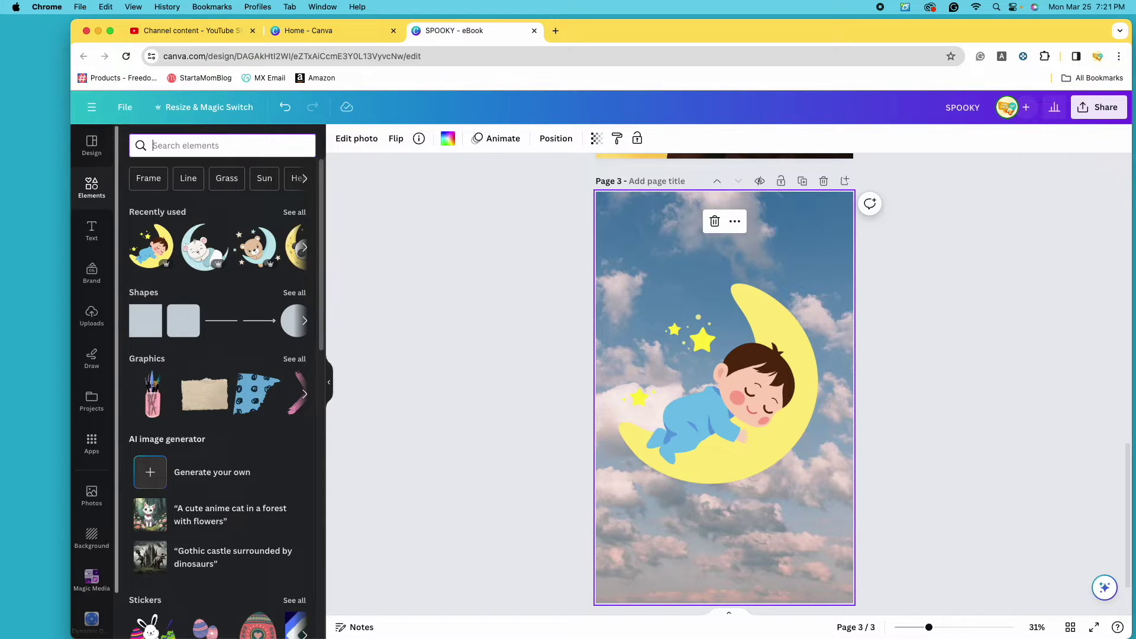
pyautogui.write('night sky')
pyautogui.press('Return')
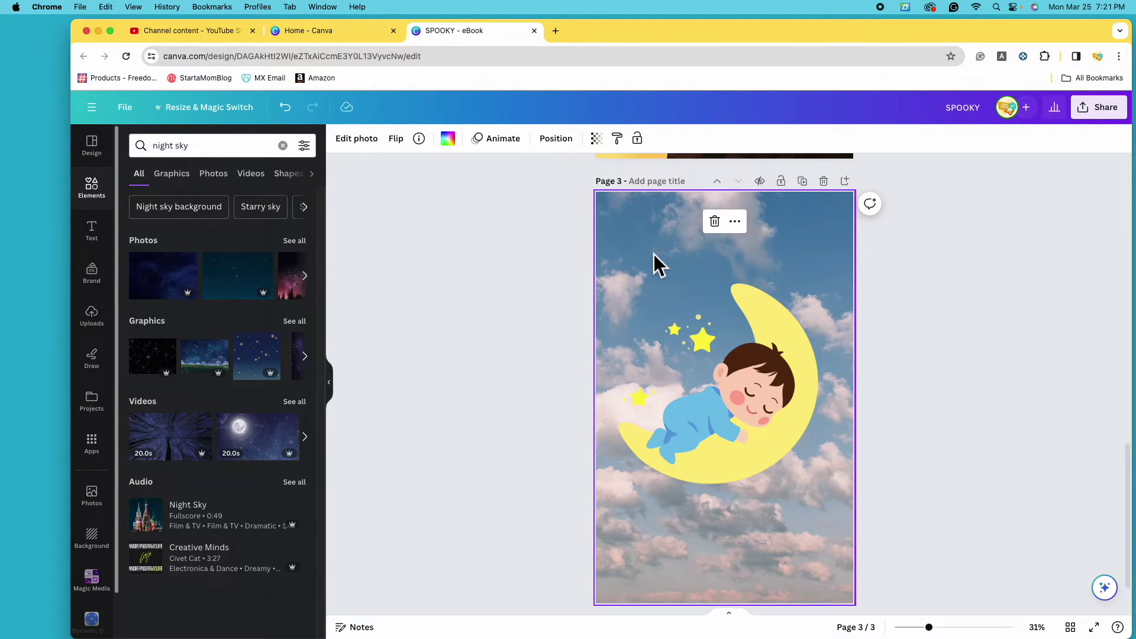
pyautogui.click(716, 222)
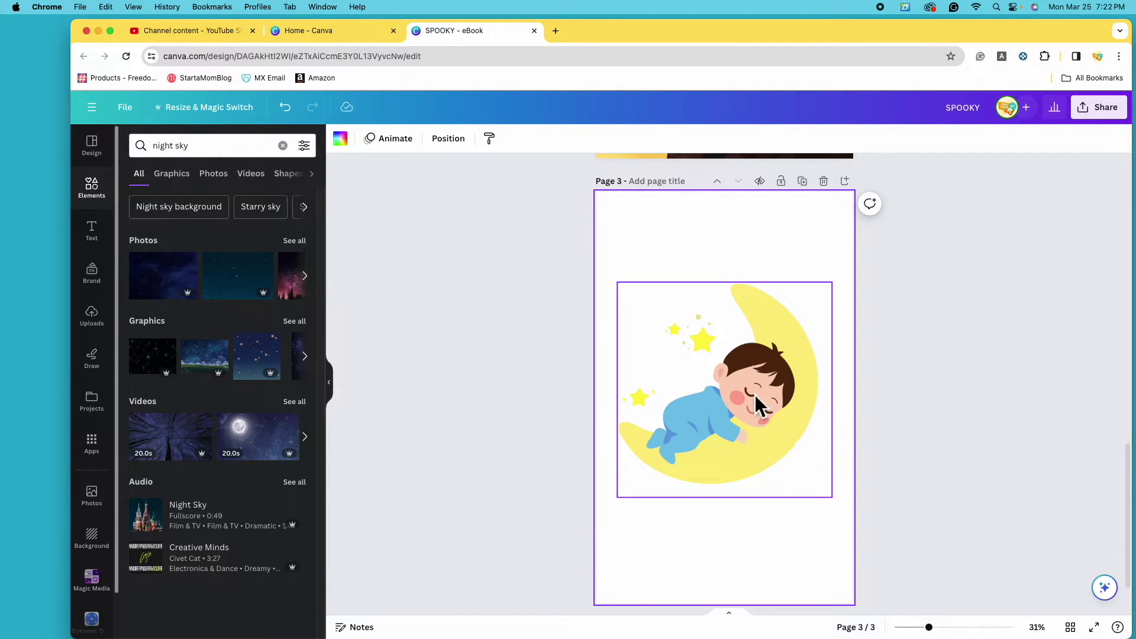
# Add a cloudy starry night-sky graphic at top-left, discarding the purple sky and teal clouds graphics.
pyautogui.click(295, 323)
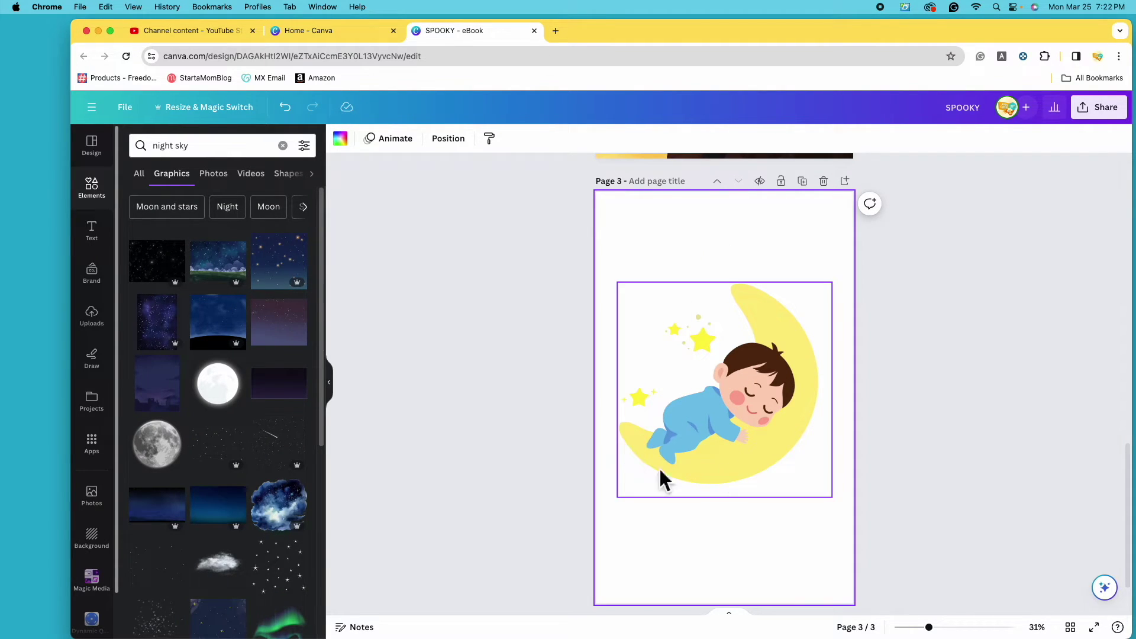
pyautogui.scroll(-6, 242, 415)
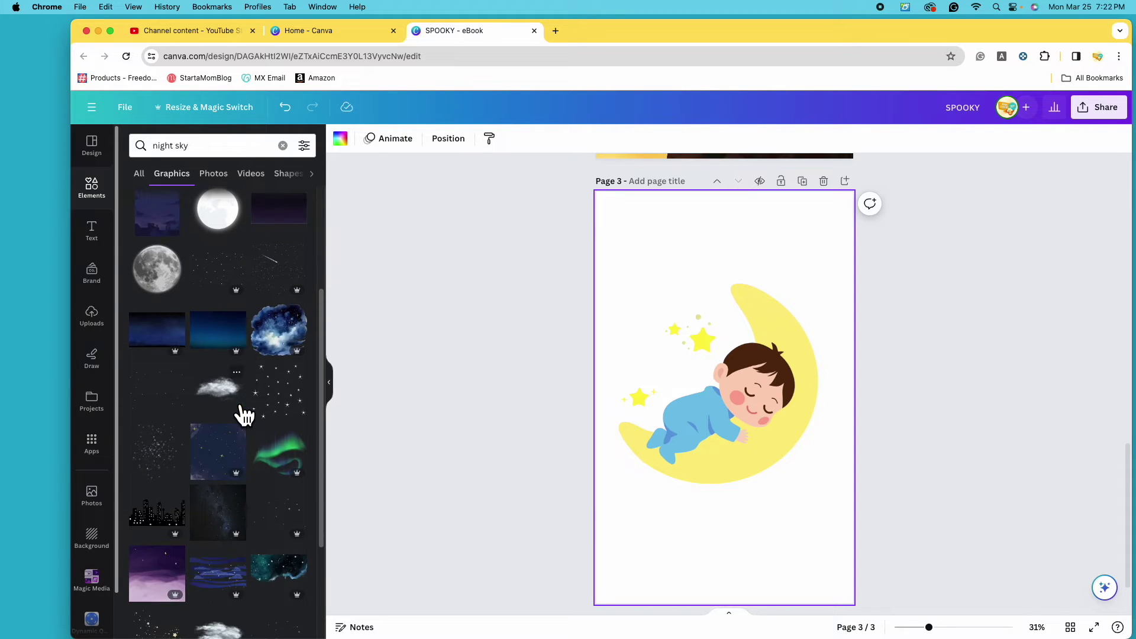
pyautogui.click(158, 412)
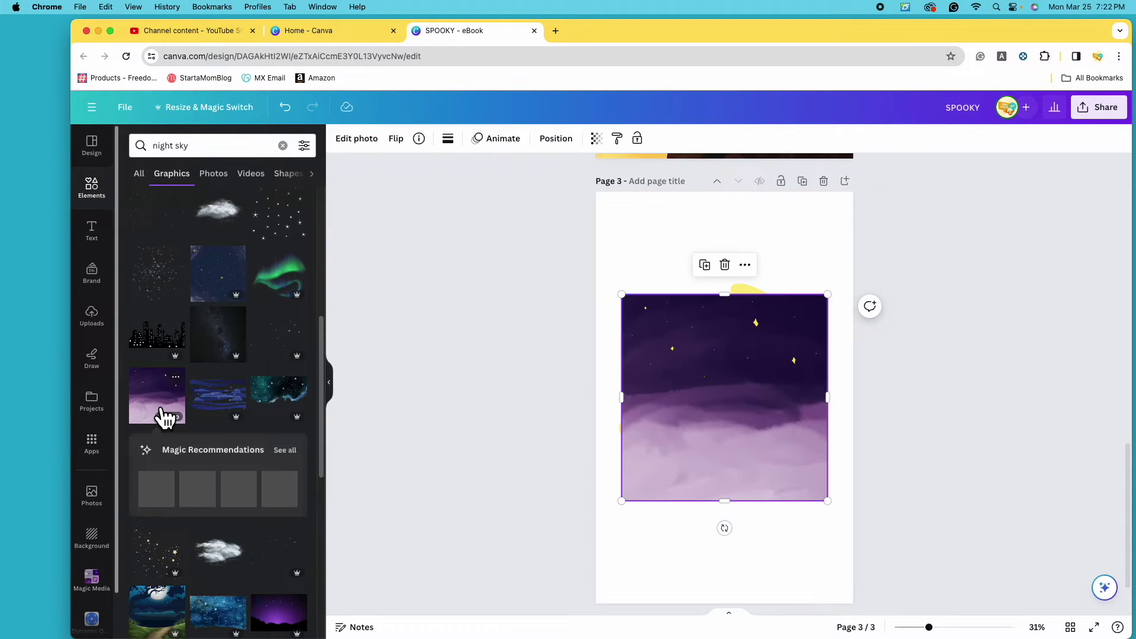
pyautogui.click(725, 265)
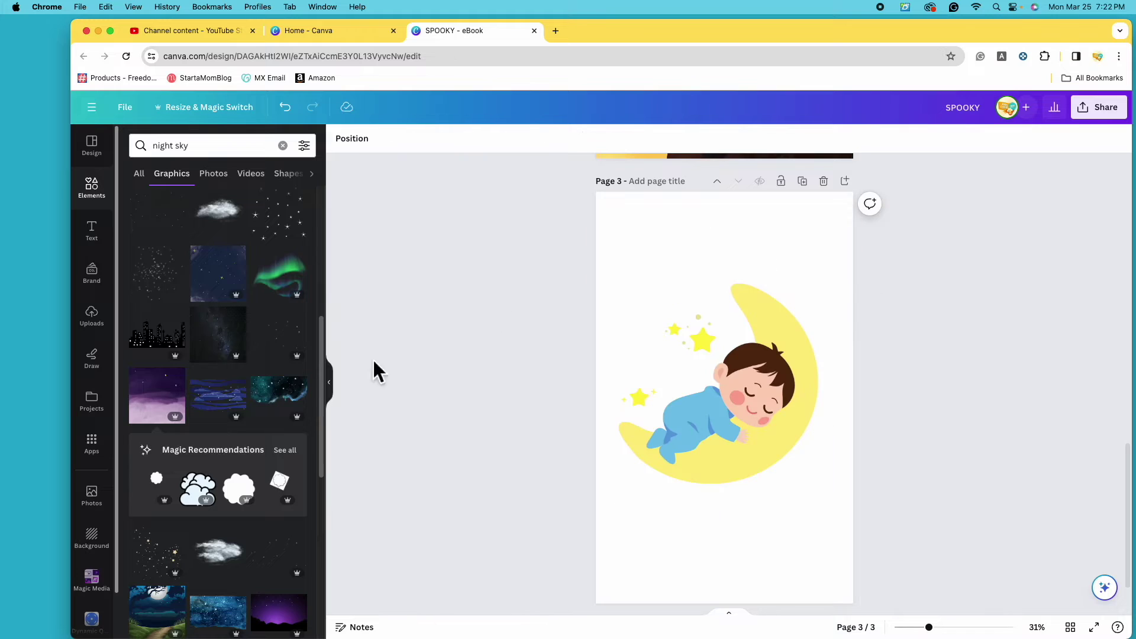
pyautogui.scroll(-4, 243, 376)
pyautogui.scroll(-6, 240, 375)
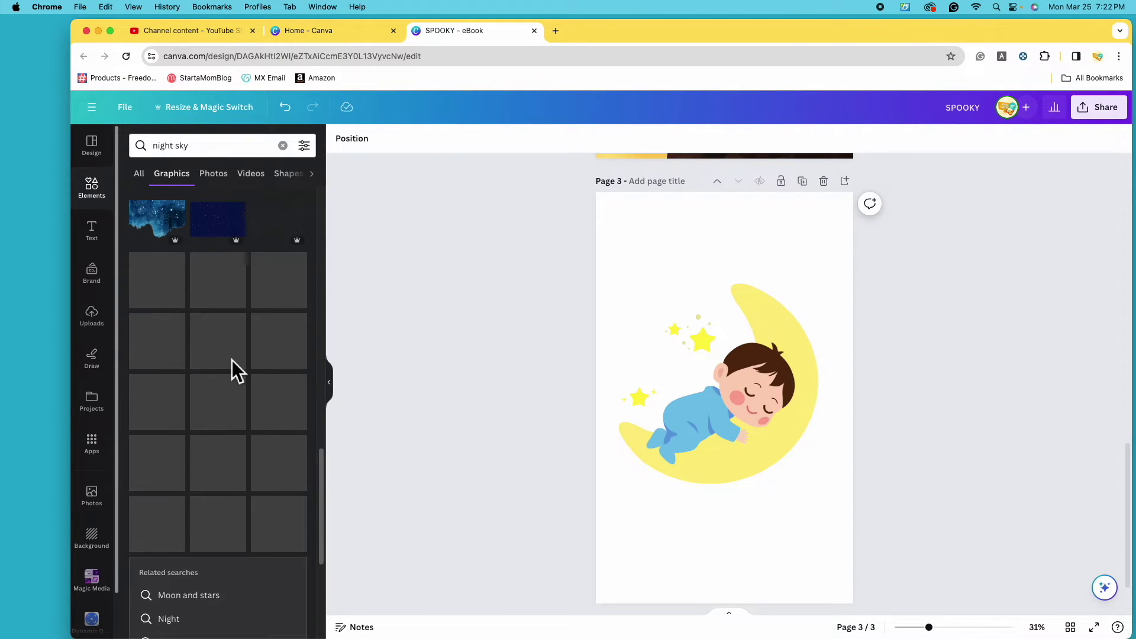
pyautogui.click(228, 379)
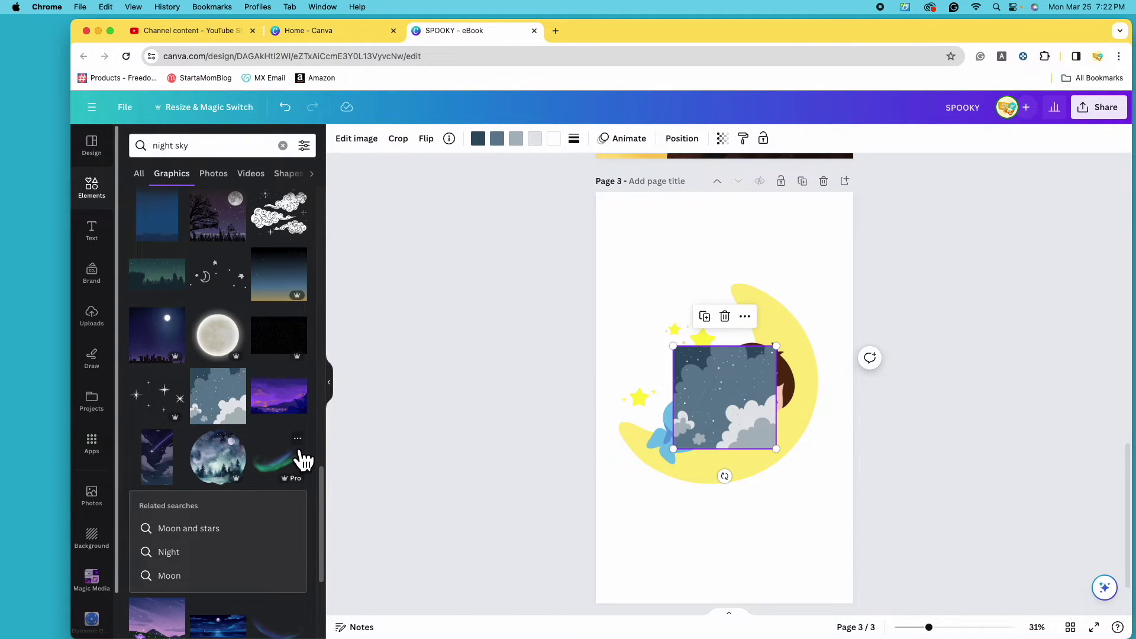
pyautogui.scroll(-6, 300, 456)
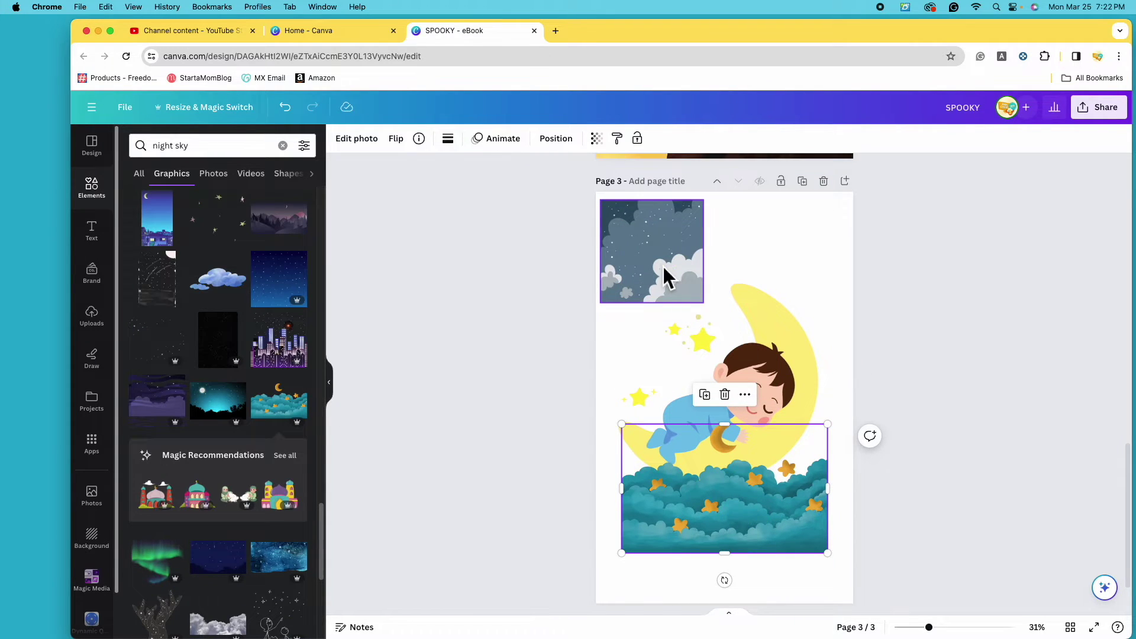
pyautogui.click(663, 270)
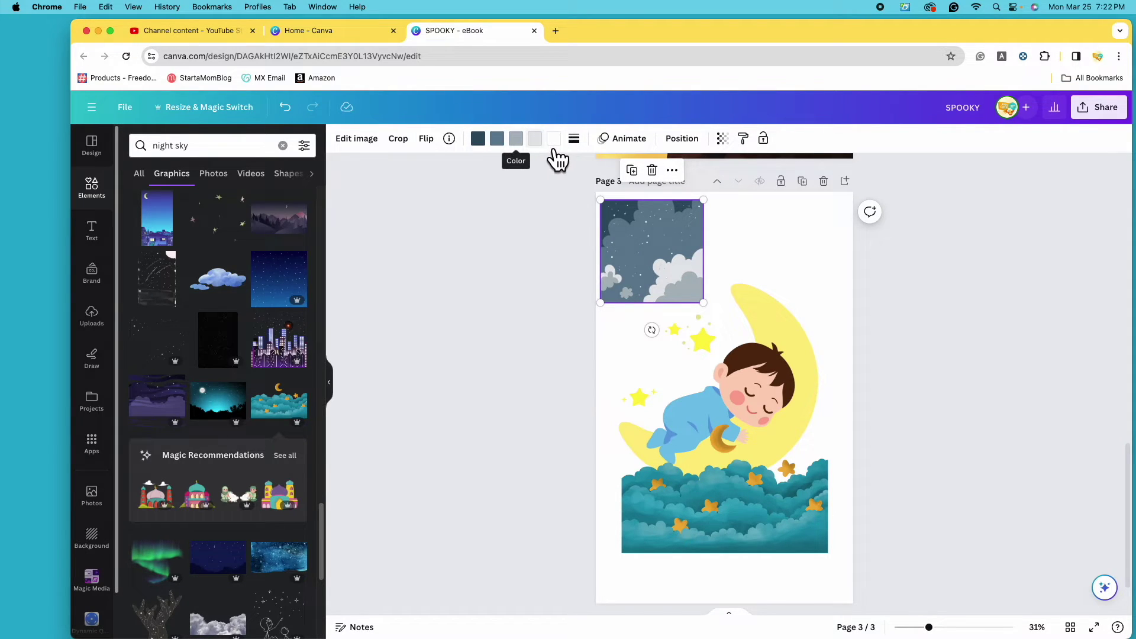
pyautogui.click(741, 519)
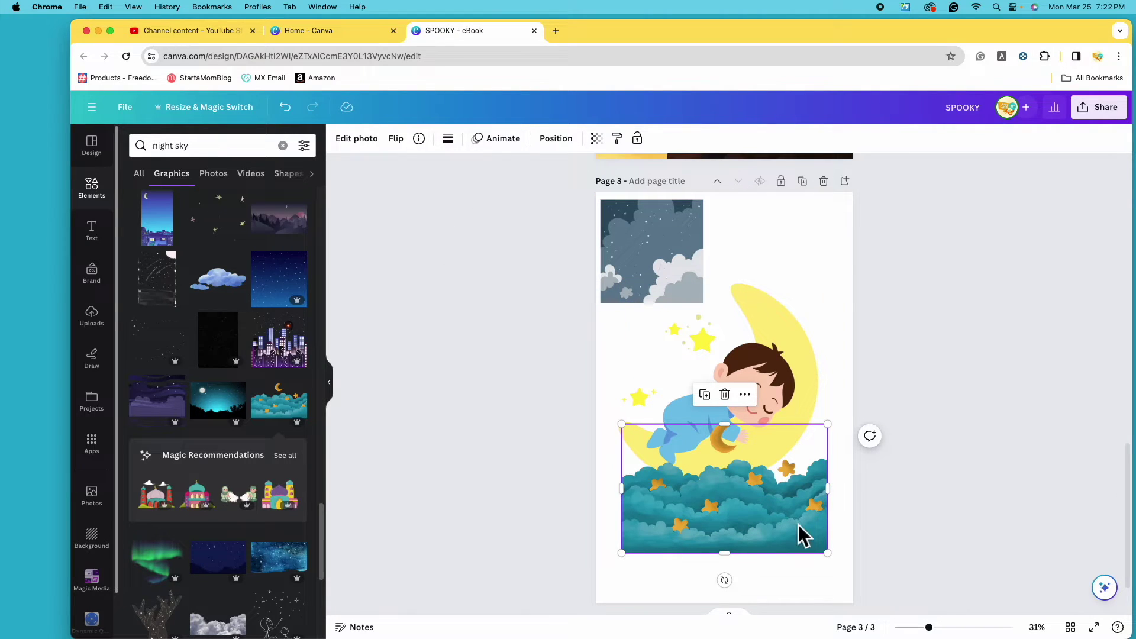
pyautogui.moveTo(760, 506); pyautogui.dragTo(726, 533)
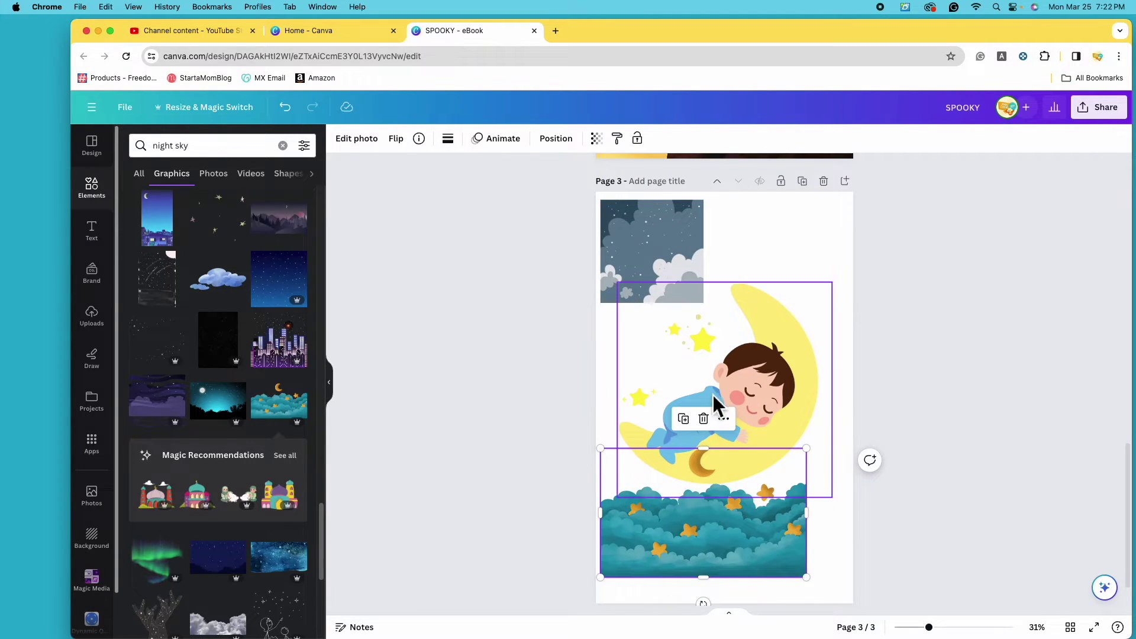
pyautogui.click(706, 416)
# Try pink, hanging and purple cloud graphics and remove each, keeping only the starry cloud graphic.
pyautogui.scroll(-5, 269, 400)
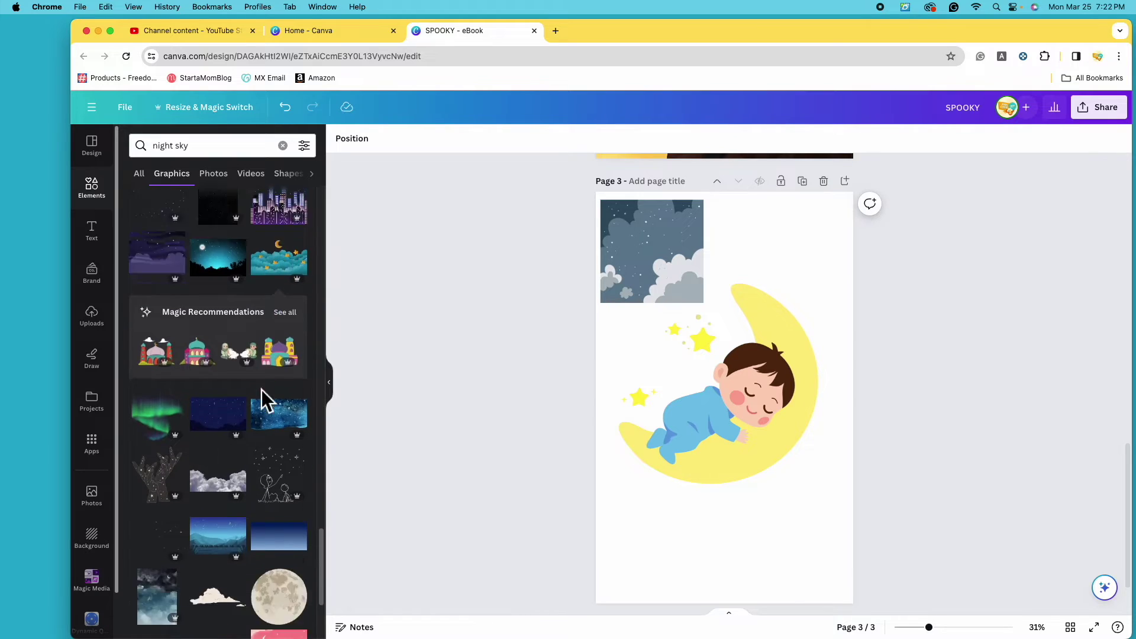
pyautogui.click(285, 483)
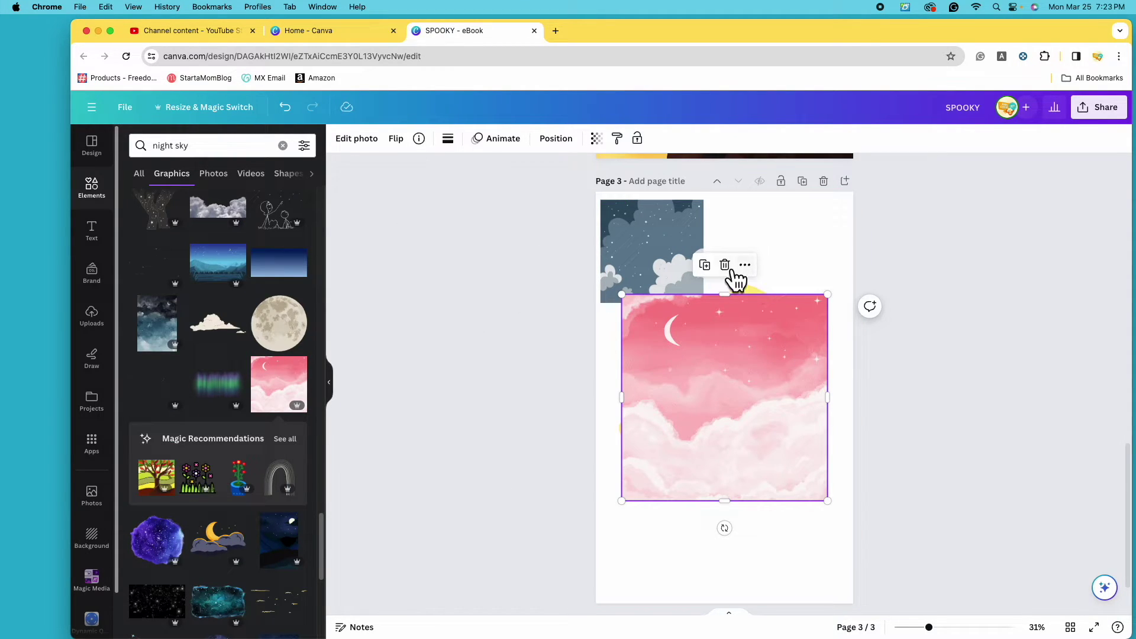
pyautogui.click(726, 266)
pyautogui.scroll(-1, 314, 411)
pyautogui.scroll(-6, 254, 400)
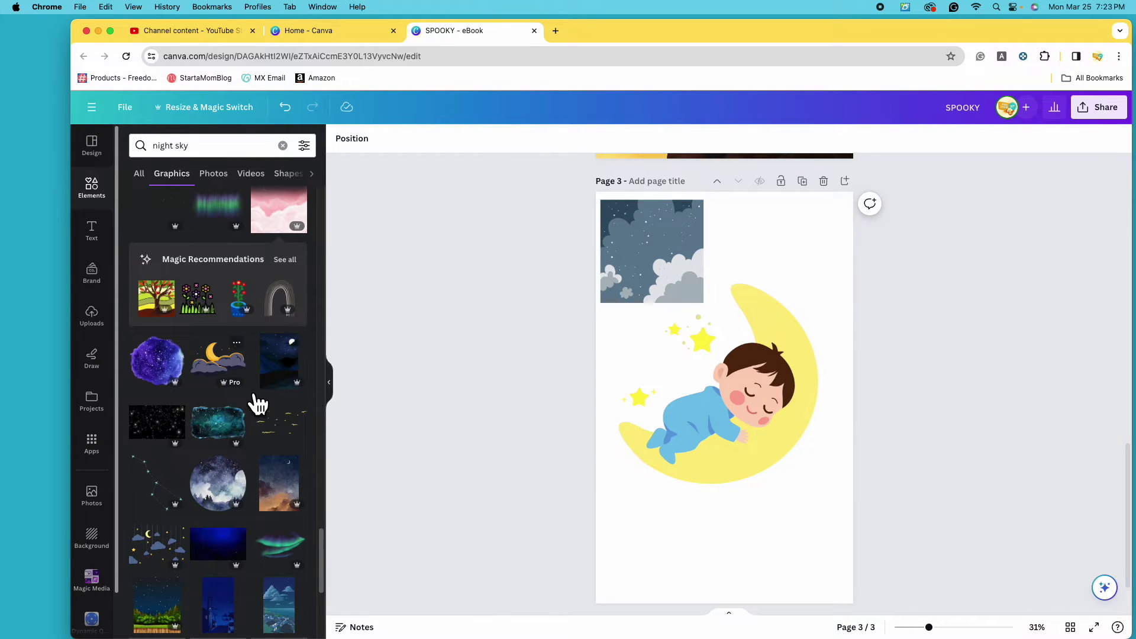
pyautogui.click(159, 358)
pyautogui.moveTo(721, 414); pyautogui.dragTo(694, 468)
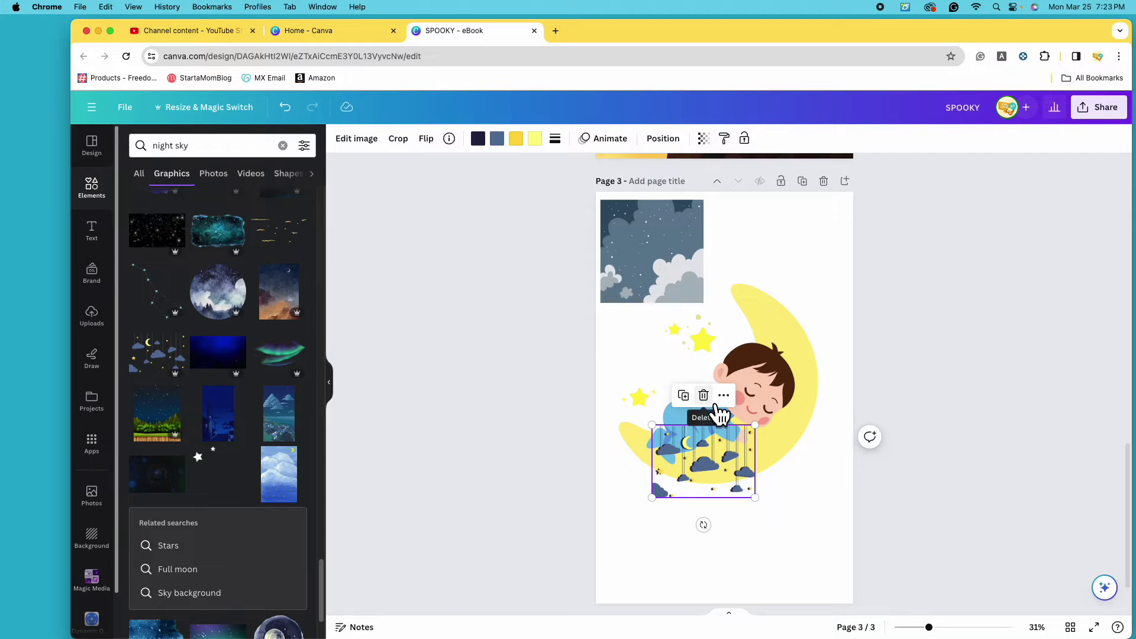
pyautogui.click(718, 402)
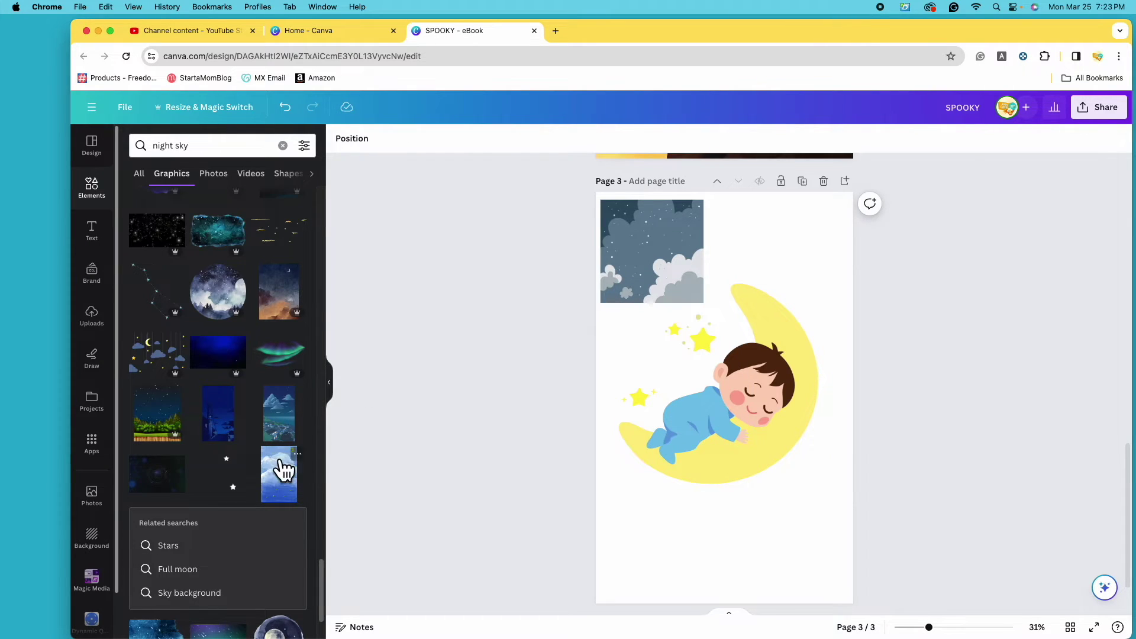
pyautogui.scroll(-3, 267, 469)
pyautogui.moveTo(157, 415); pyautogui.dragTo(680, 386)
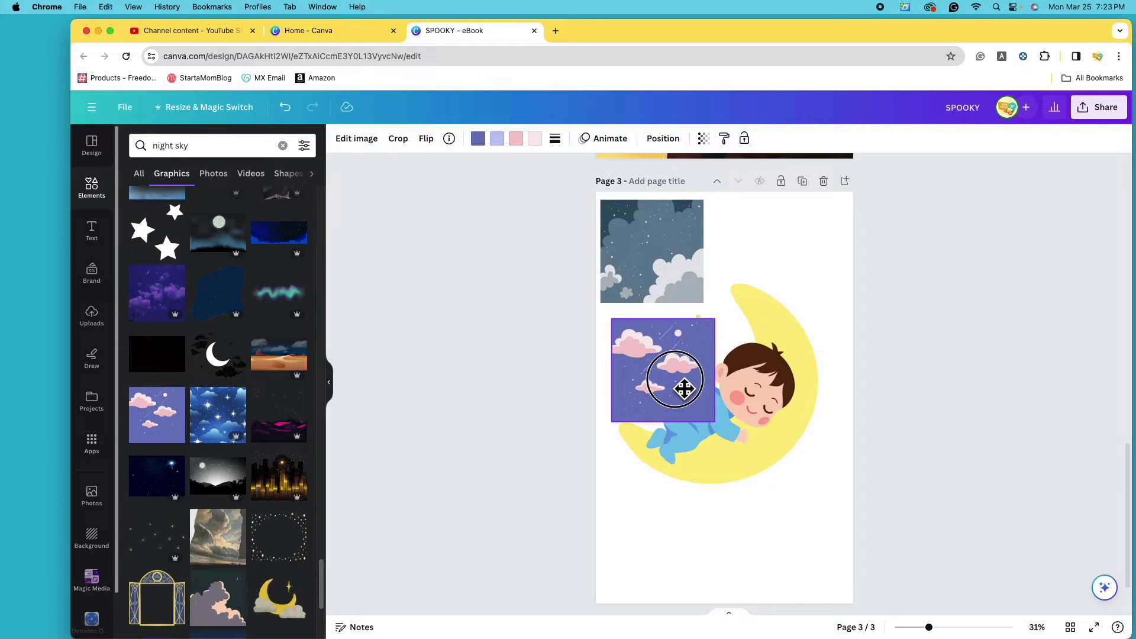
pyautogui.press('Delete')
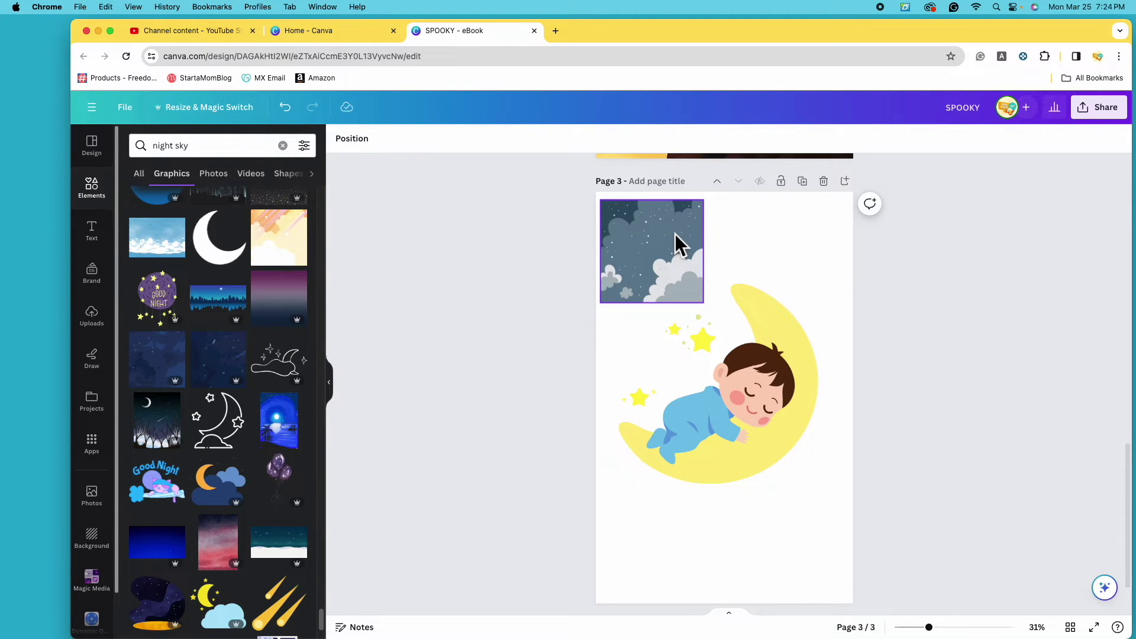
# Snap the starry cloud graphic to the top-left and enlarge it to about 2250 × 2250 px.
pyautogui.moveTo(655, 235); pyautogui.dragTo(654, 236)
pyautogui.moveTo(699, 294); pyautogui.dragTo(1013, 598)
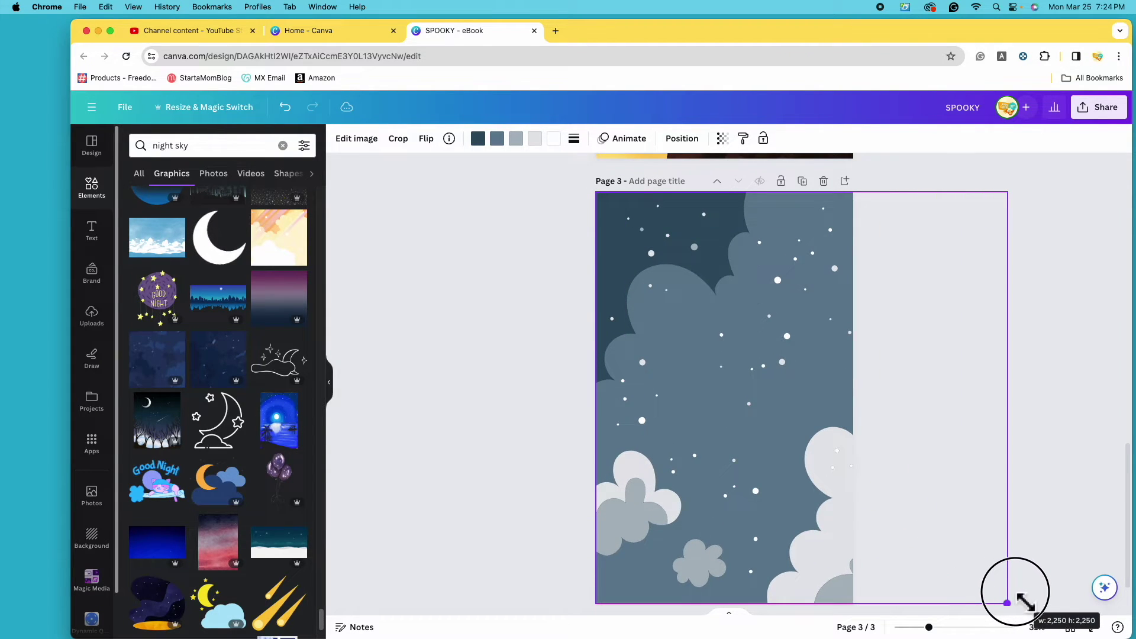
pyautogui.moveTo(723, 401); pyautogui.dragTo(694, 401)
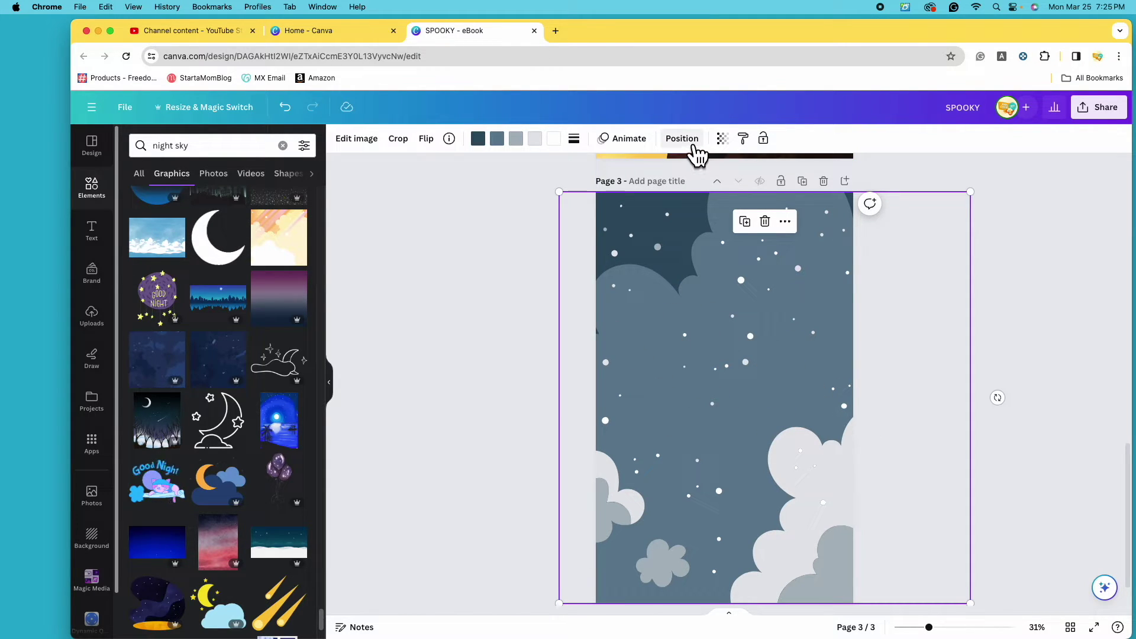
pyautogui.click(687, 140)
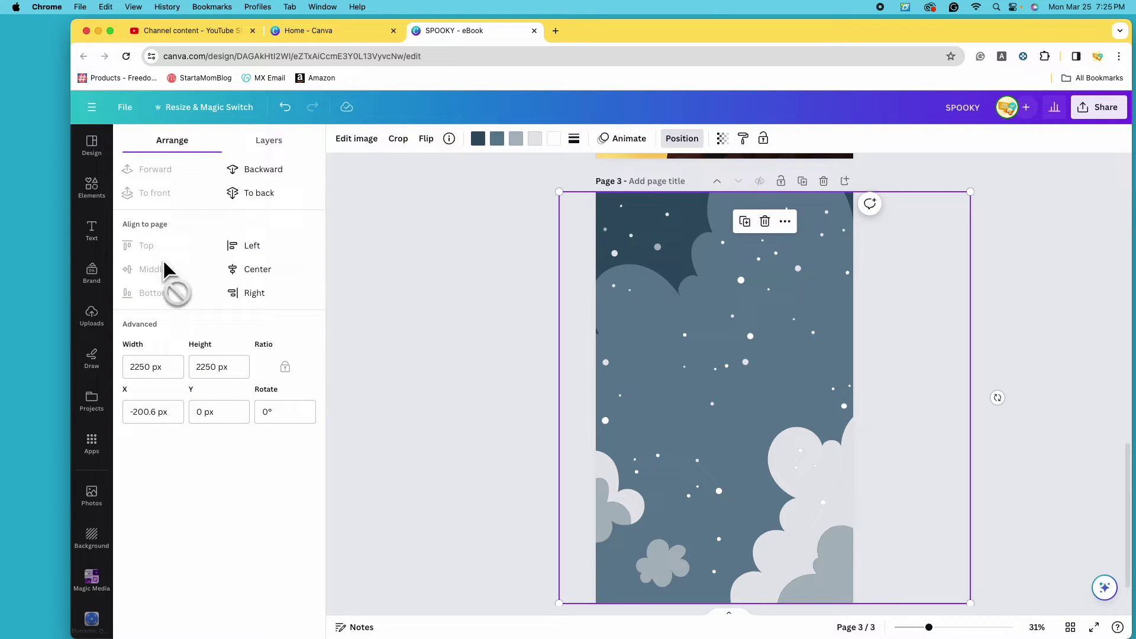
# In the Layers list, move the moon layer above the starry cloud background, then select the background.
pyautogui.click(291, 146)
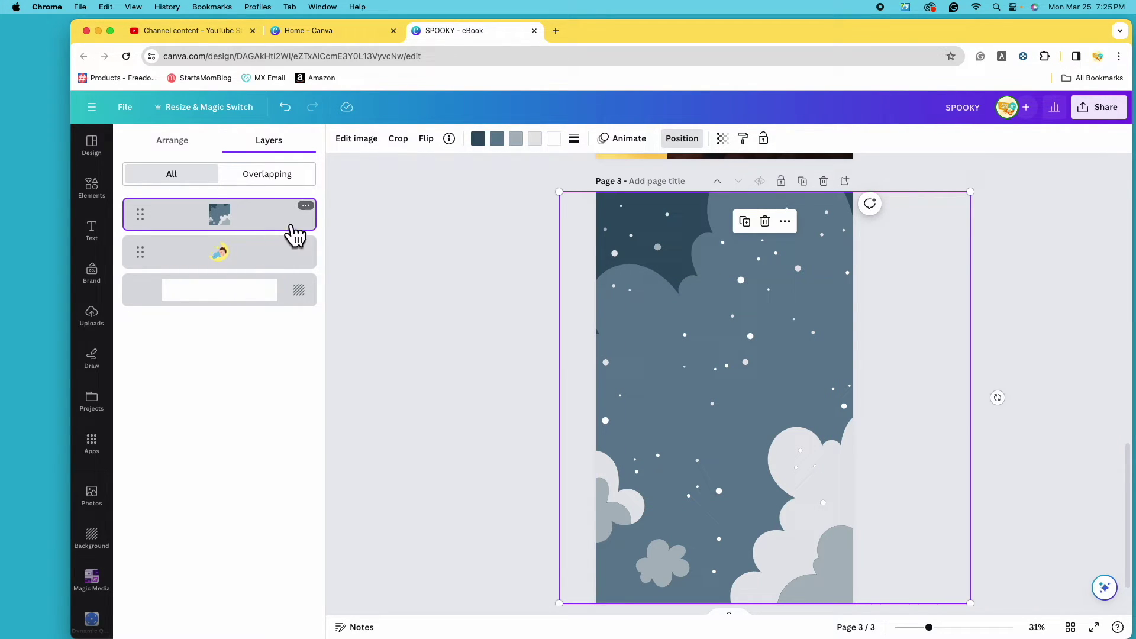
pyautogui.moveTo(266, 271); pyautogui.dragTo(257, 213)
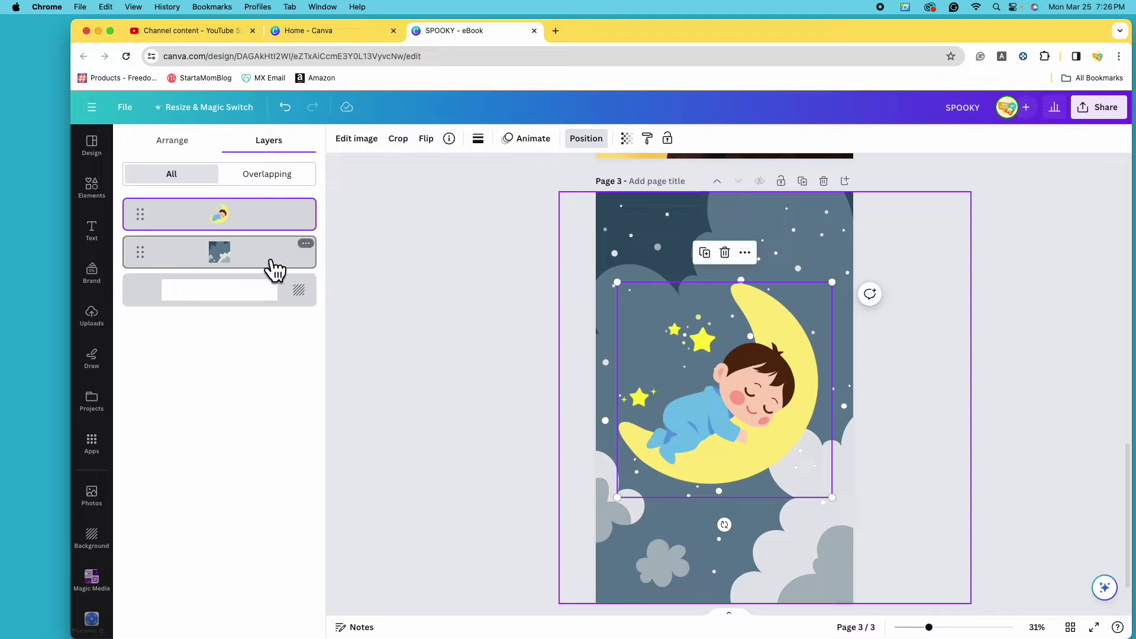
pyautogui.click(274, 269)
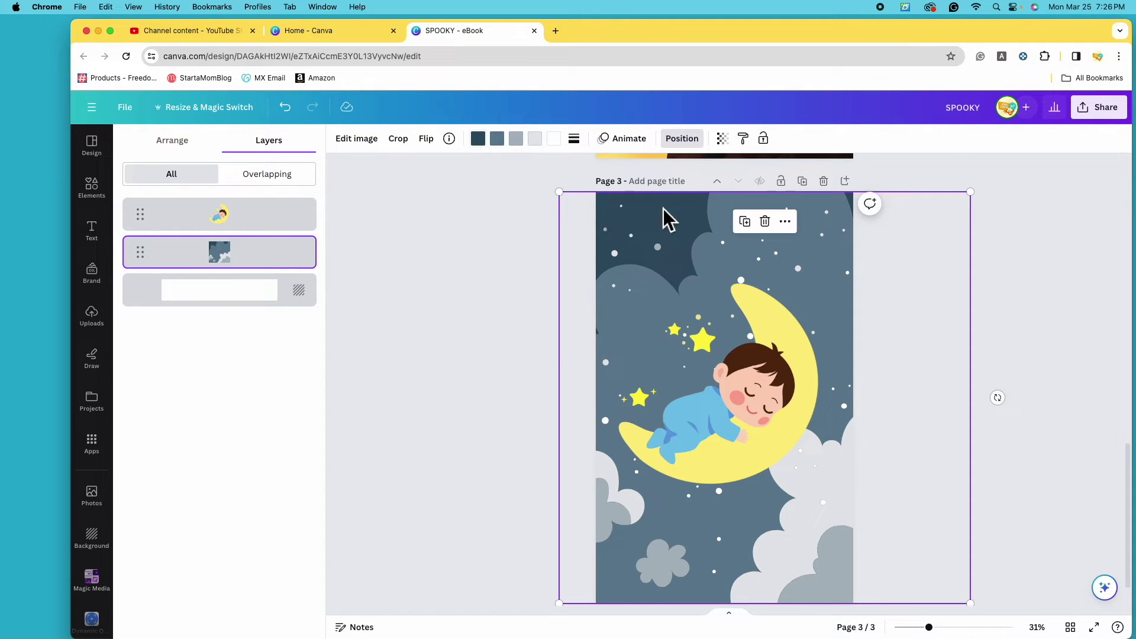
# Recolour the background's dark and grey-blue sky colours to light blue and lighten the bright blue.
pyautogui.click(476, 142)
pyautogui.scroll(-1, 236, 435)
pyautogui.scroll(-3, 237, 437)
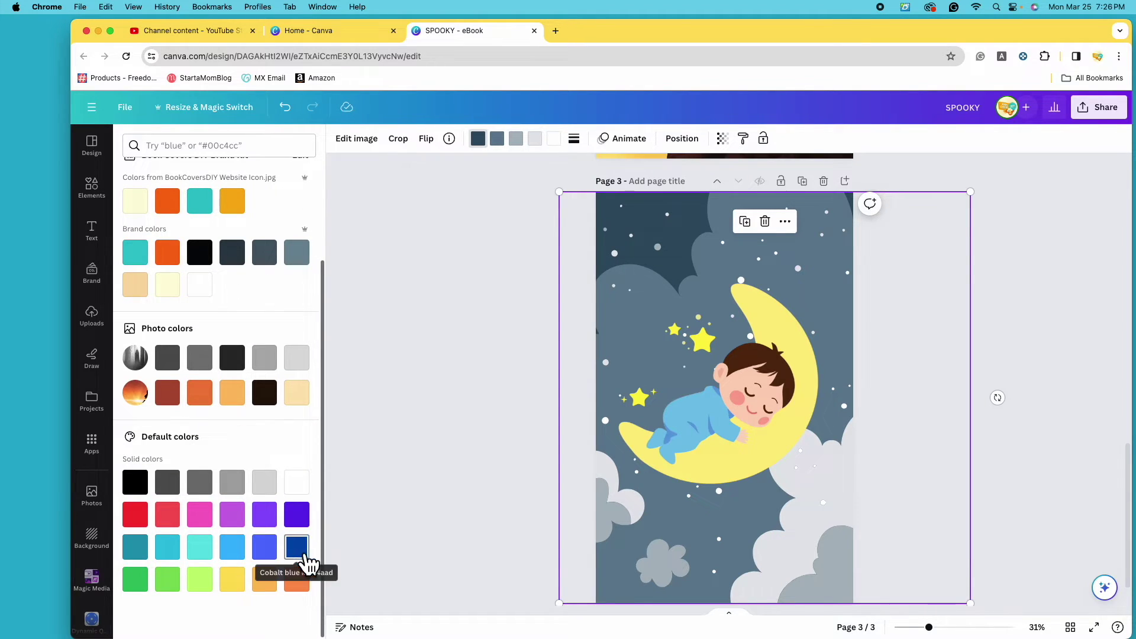
pyautogui.click(238, 555)
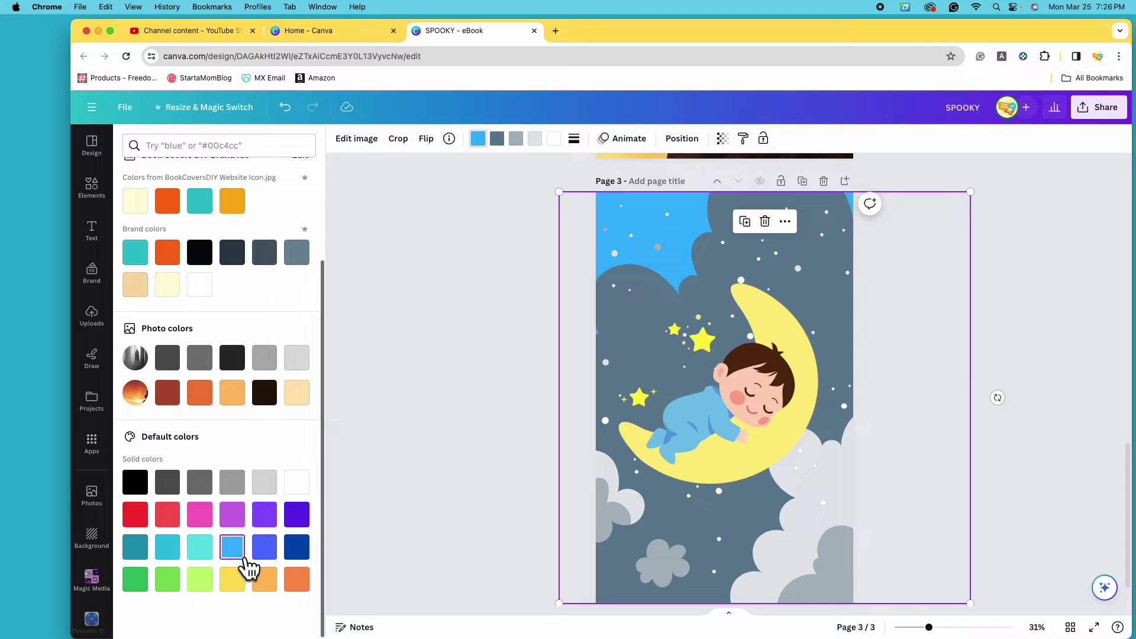
pyautogui.click(498, 139)
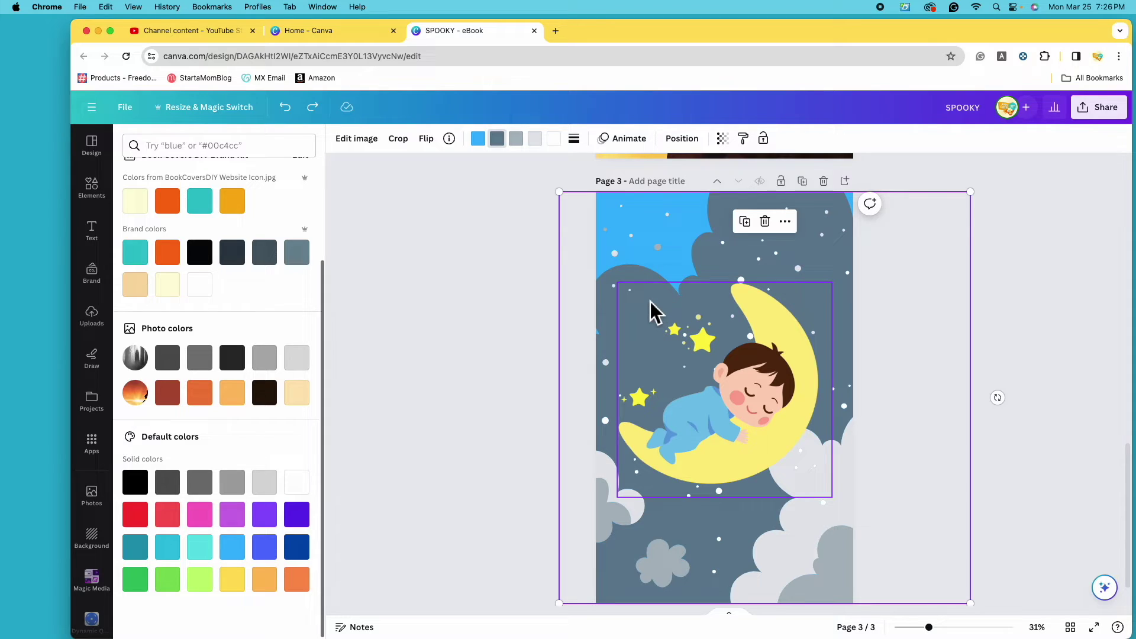
pyautogui.click(232, 548)
pyautogui.scroll(4, 238, 320)
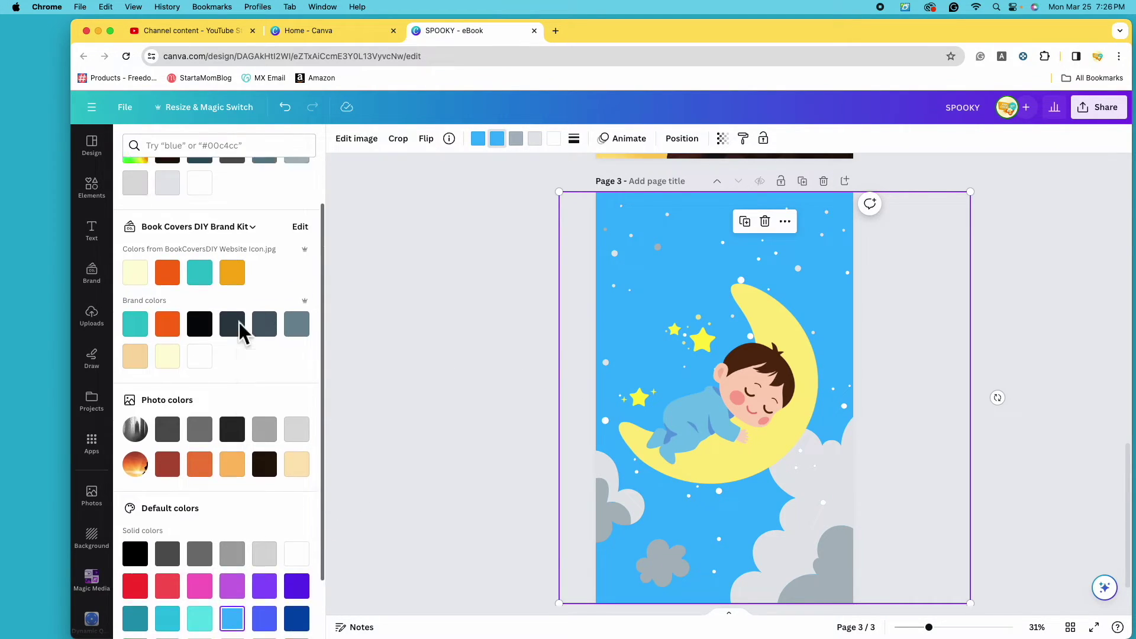
pyautogui.click(149, 224)
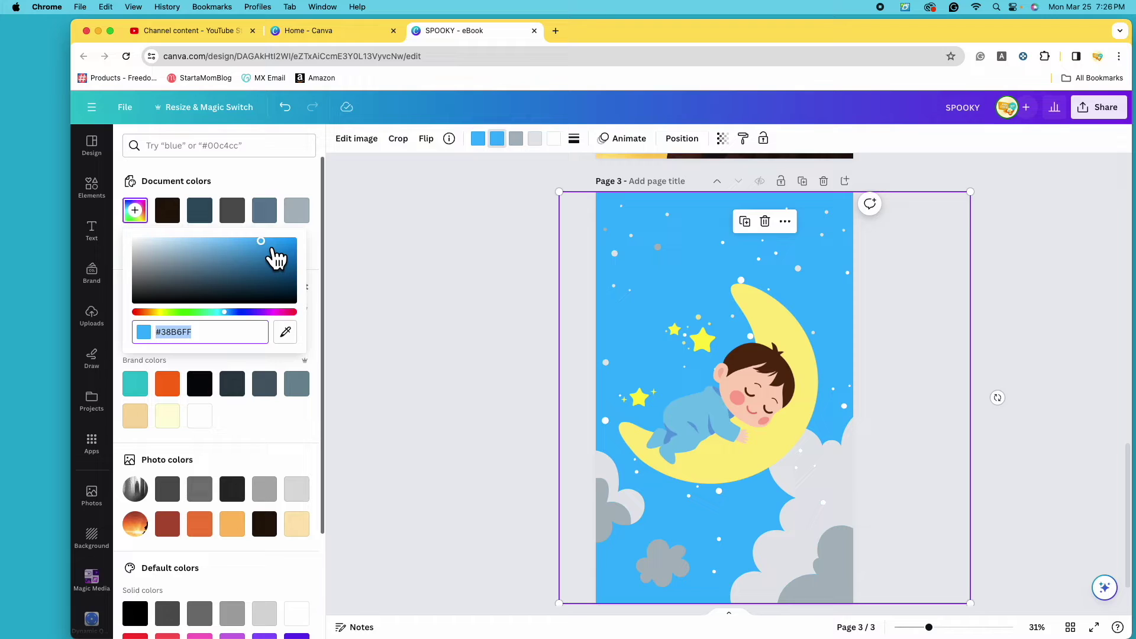
pyautogui.moveTo(274, 251); pyautogui.dragTo(218, 241)
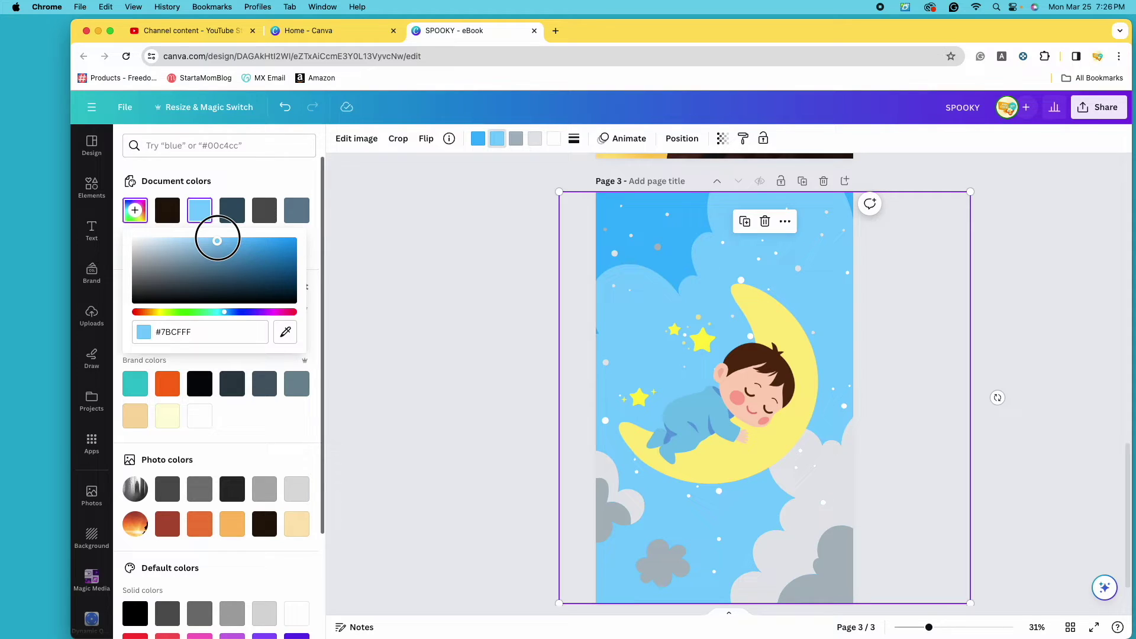
# Turn the grey clouds pale blue and the remaining grey clouds white.
pyautogui.click(521, 141)
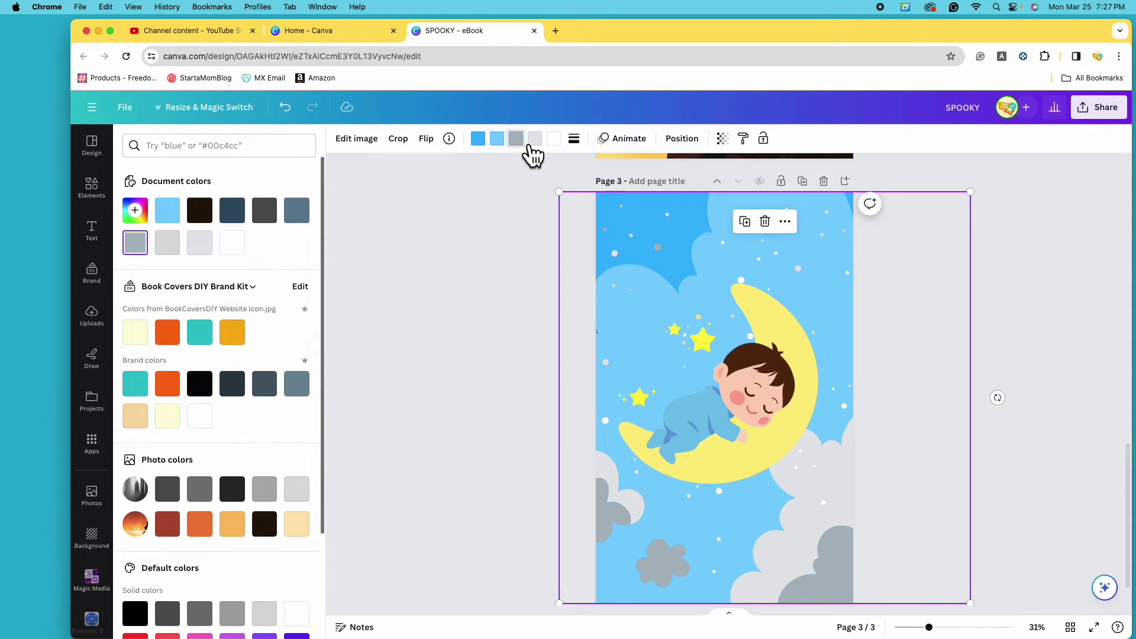
pyautogui.click(531, 147)
pyautogui.click(531, 146)
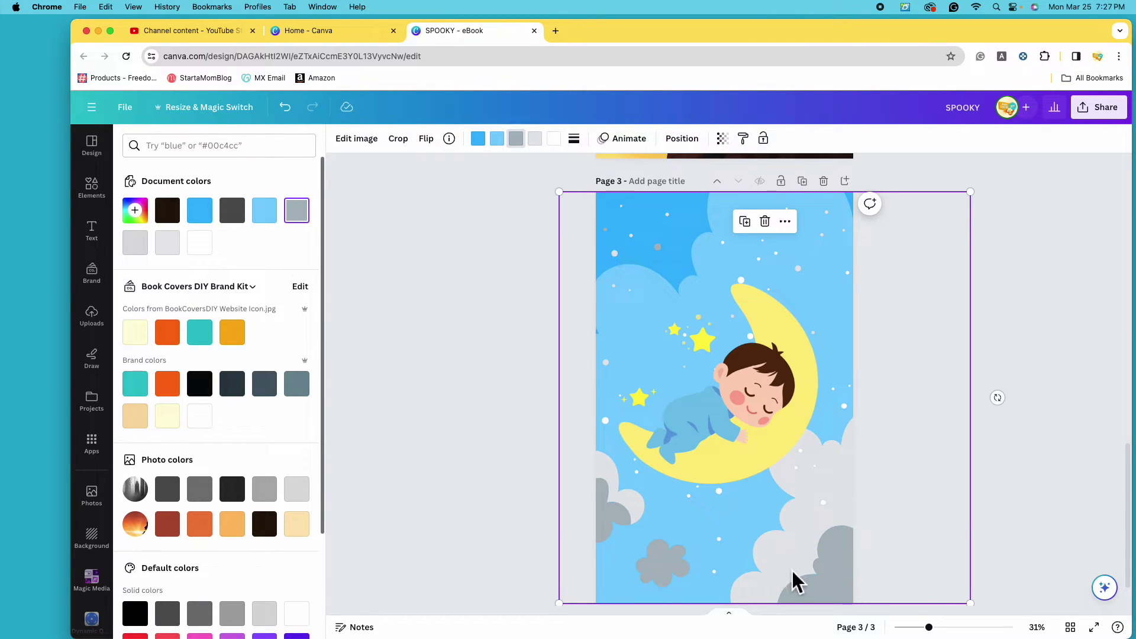
pyautogui.click(265, 212)
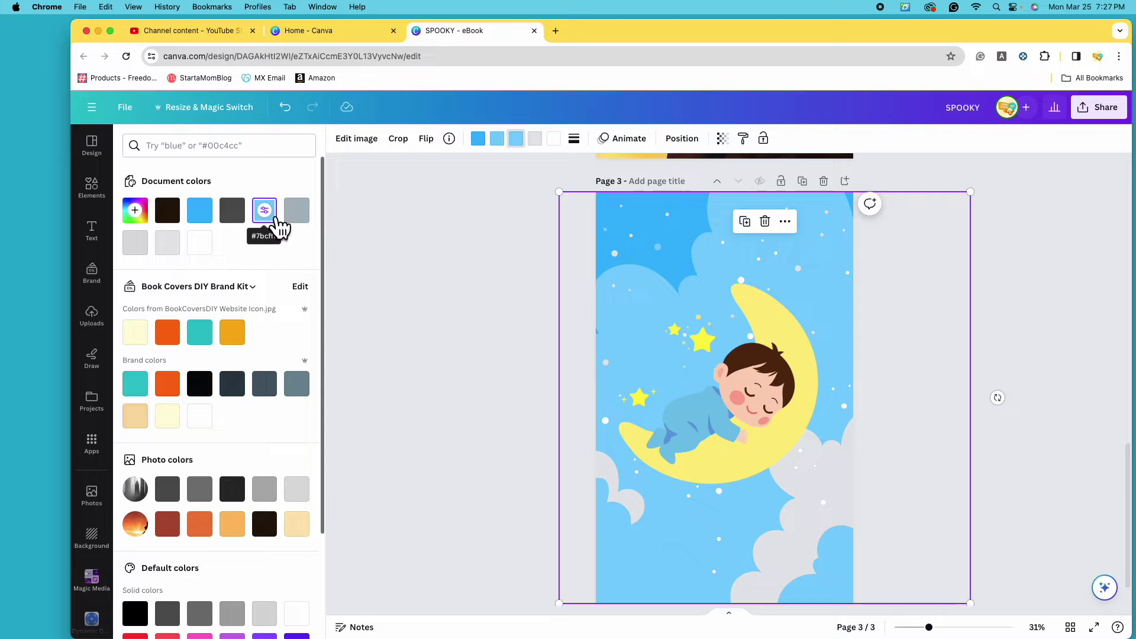
pyautogui.click(137, 212)
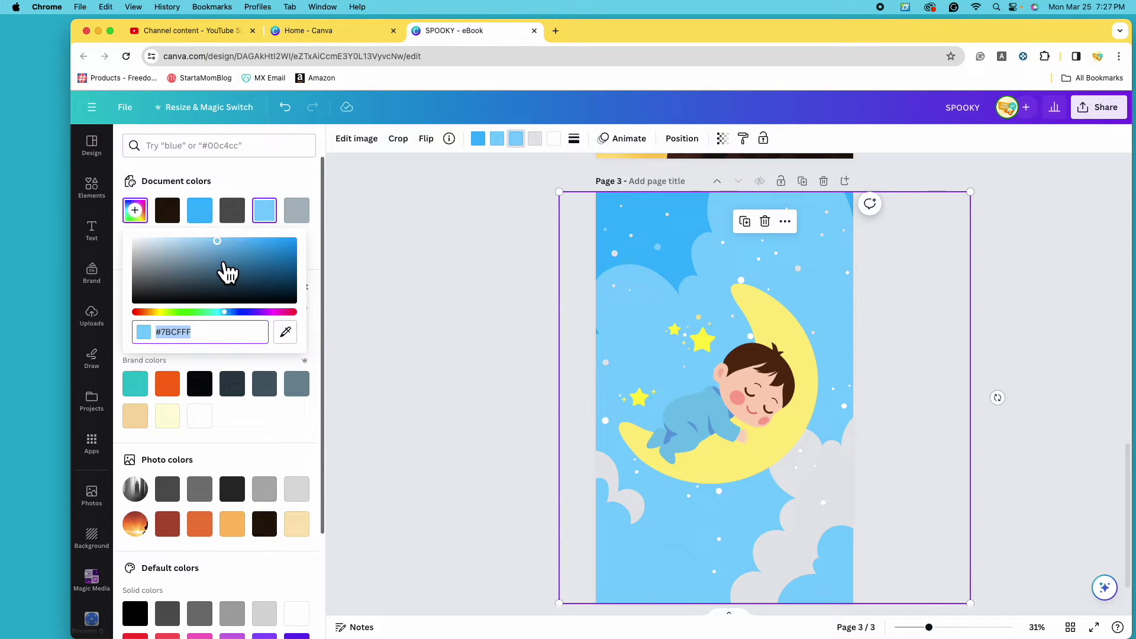
pyautogui.moveTo(229, 249); pyautogui.dragTo(169, 241)
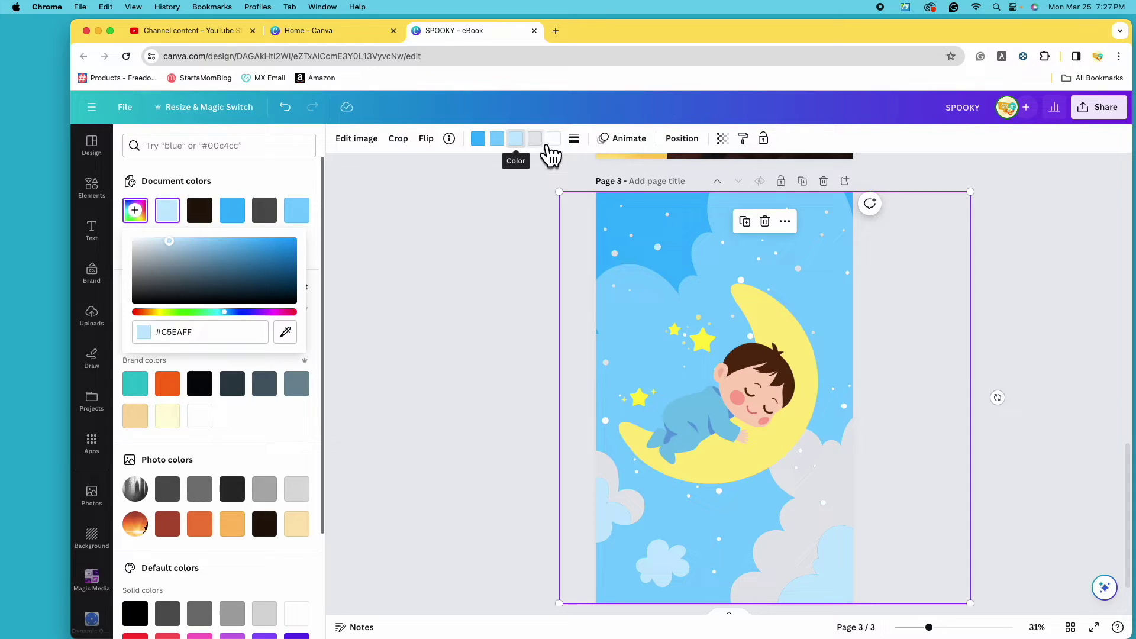
pyautogui.click(540, 142)
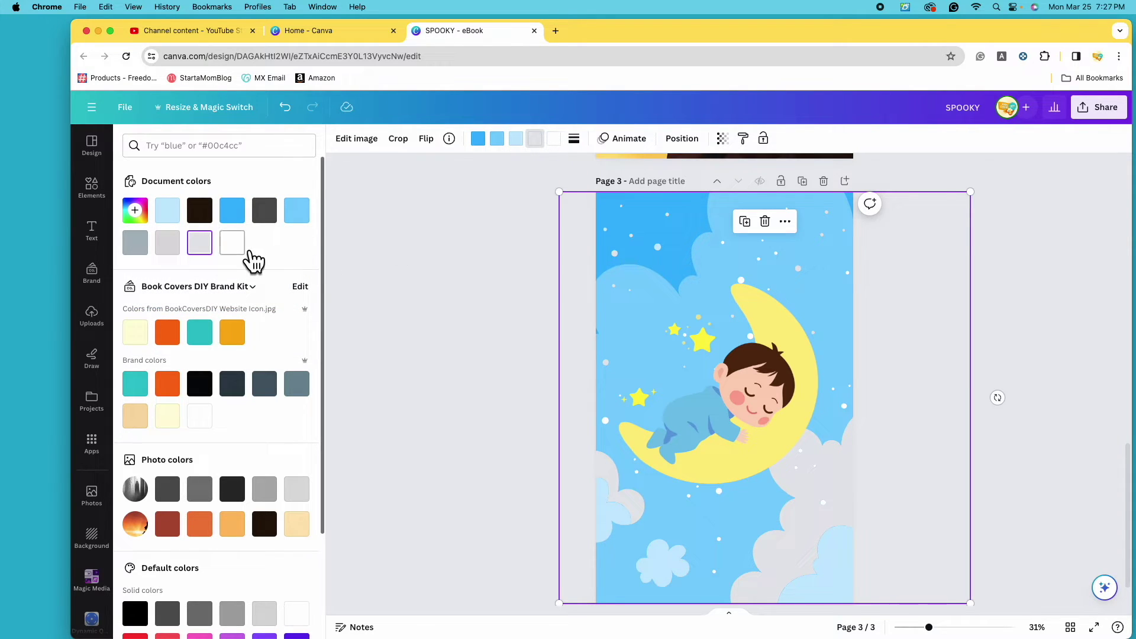
pyautogui.click(232, 243)
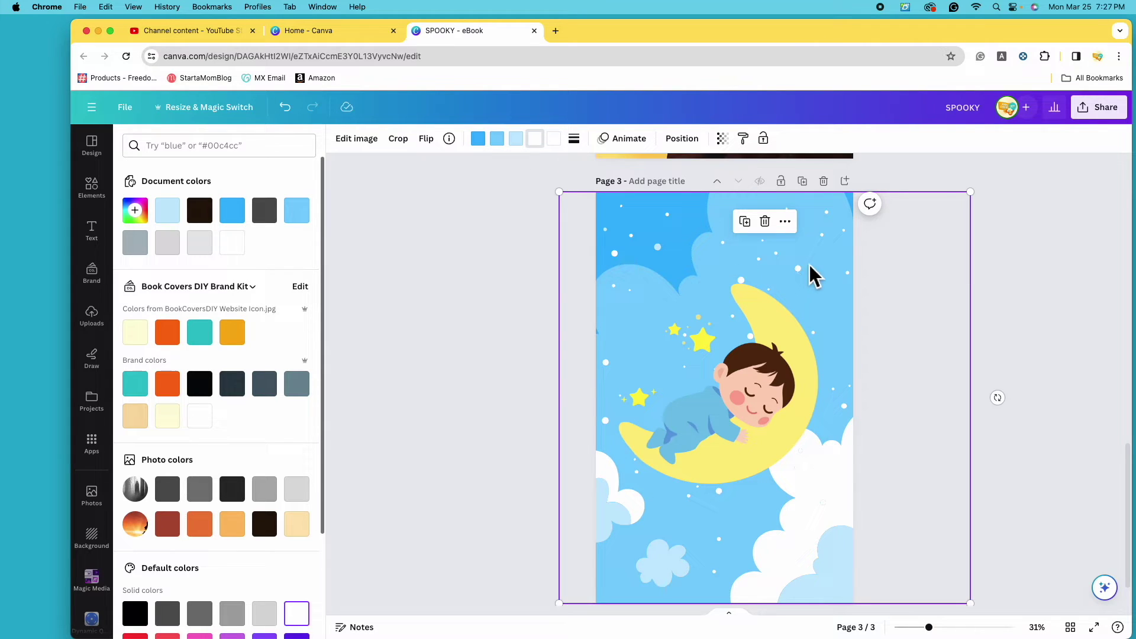
# Match the dots to the moon's yellow, then nudge the background right and the moon down-right.
pyautogui.click(555, 139)
pyautogui.scroll(-3, 177, 415)
pyautogui.click(232, 579)
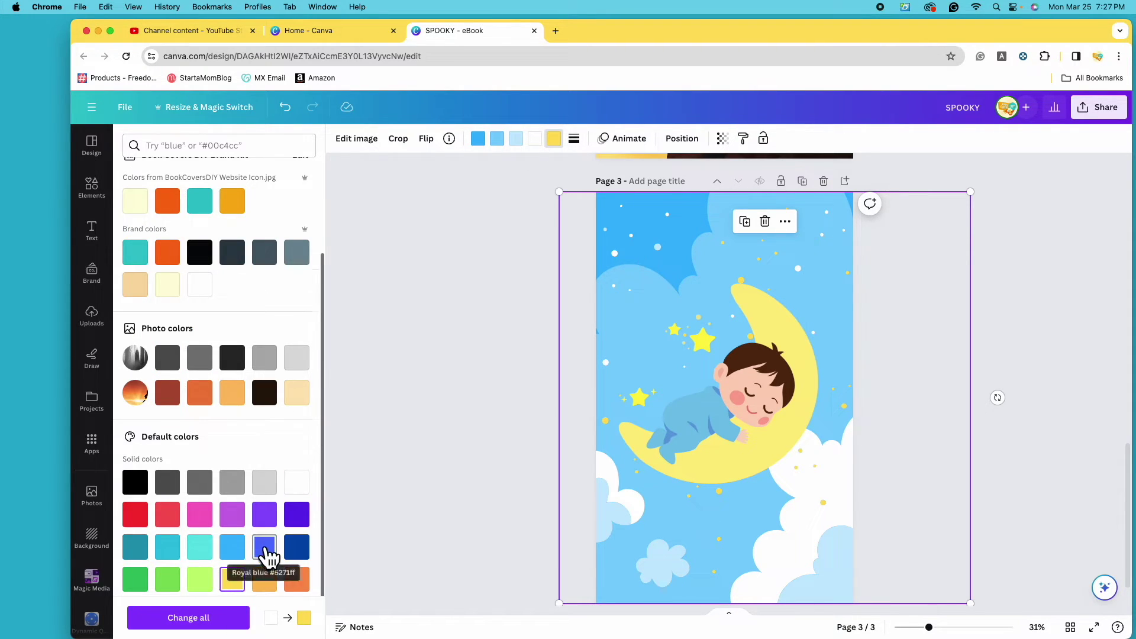
pyautogui.scroll(3, 236, 474)
pyautogui.click(139, 216)
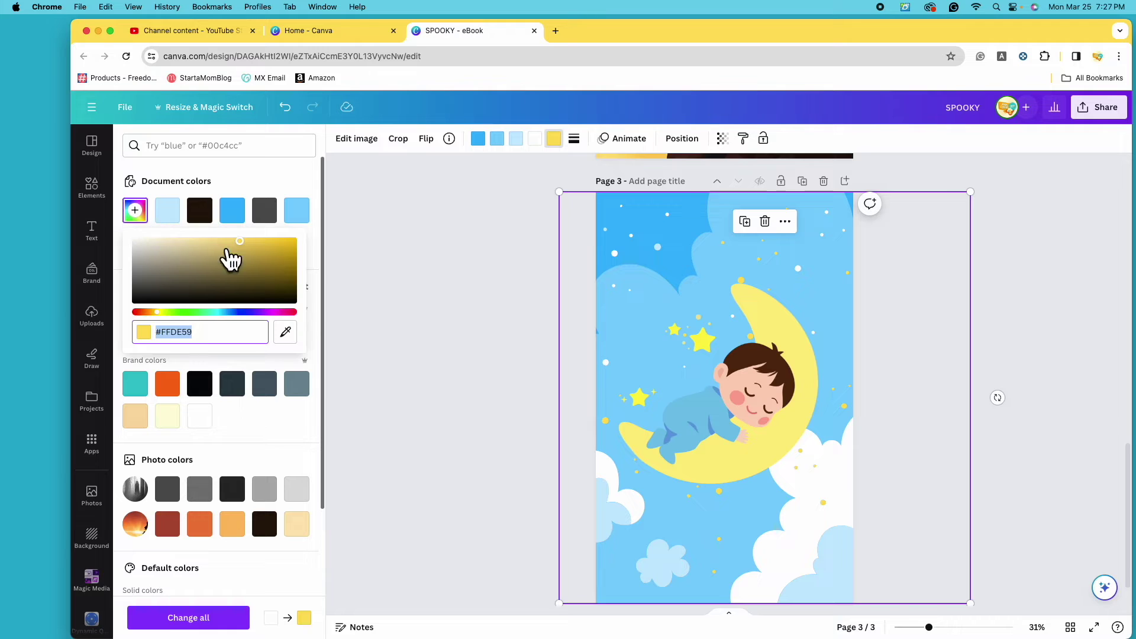
pyautogui.click(286, 332)
pyautogui.click(768, 324)
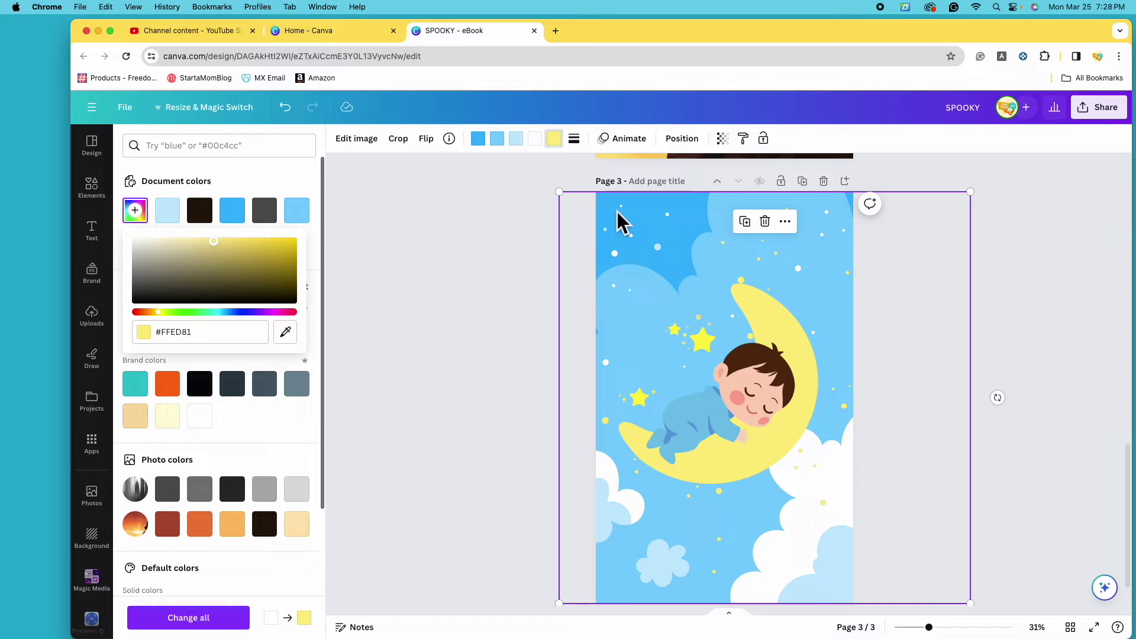
pyautogui.moveTo(818, 240)
pyautogui.mouseDown()
pyautogui.moveTo(763, 243)
pyautogui.moveTo(844, 246)
pyautogui.moveTo(837, 236)
pyautogui.mouseUp()
pyautogui.moveTo(778, 390); pyautogui.dragTo(801, 431)
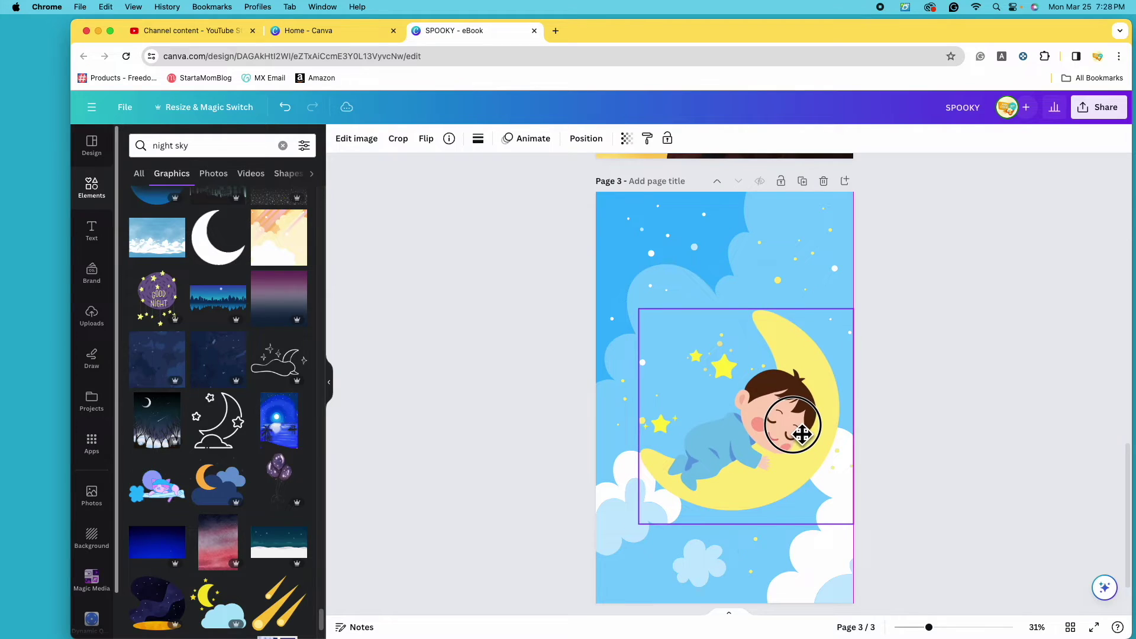
# Add the FEELIN' CUTE text combination and move it to the top of the page.
pyautogui.click(799, 243)
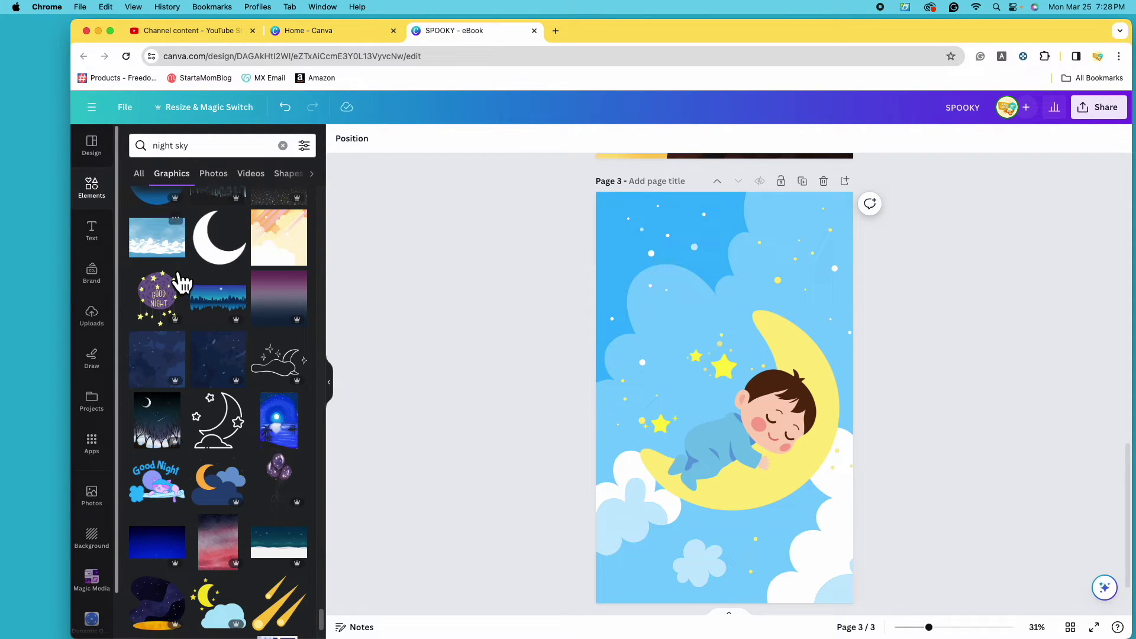
pyautogui.click(95, 231)
pyautogui.scroll(-10, 216, 332)
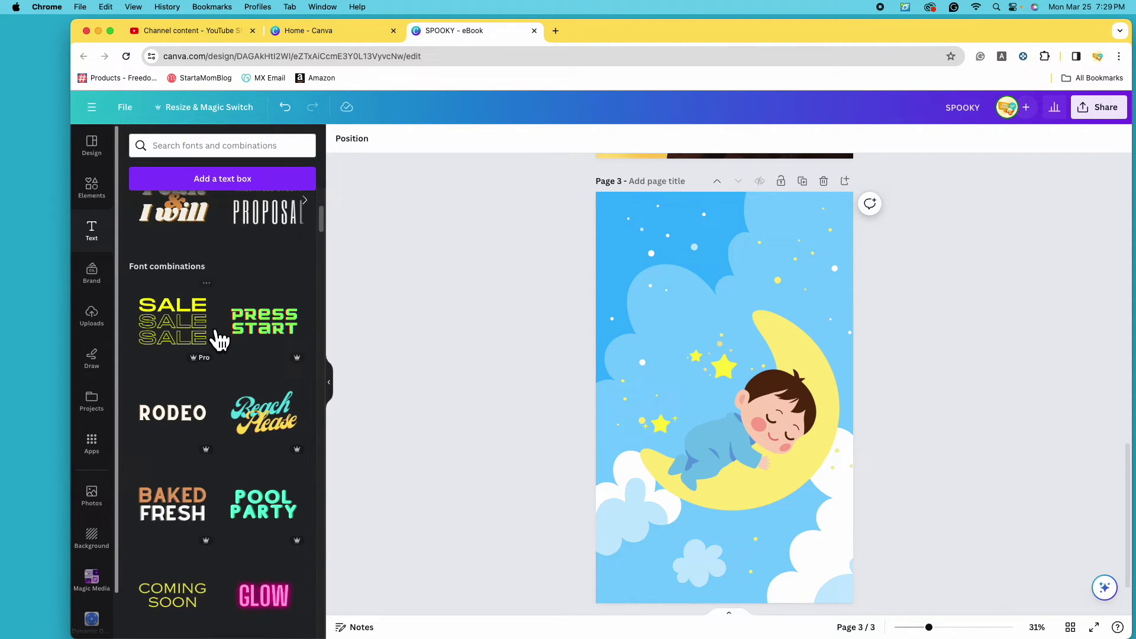
pyautogui.scroll(-10, 225, 373)
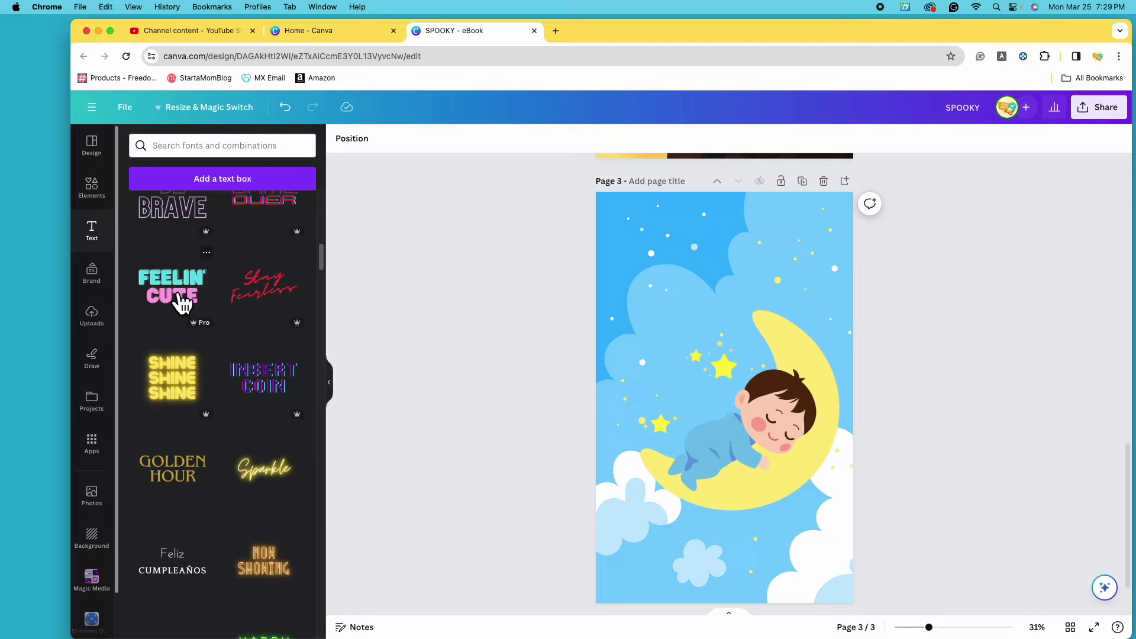
pyautogui.click(180, 301)
pyautogui.moveTo(718, 331); pyautogui.dragTo(718, 218)
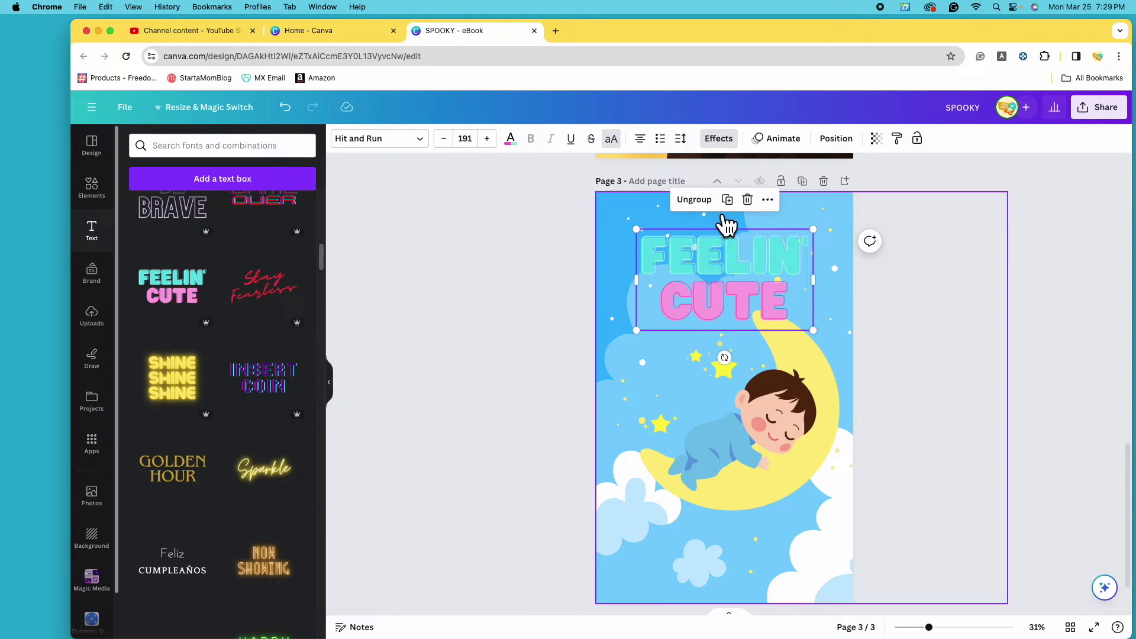
# Split FEELIN' and CUTE into separate words, stack CUTE below, and remove both splice effects.
pyautogui.click(712, 205)
pyautogui.moveTo(754, 304); pyautogui.dragTo(756, 342)
pyautogui.click(763, 262)
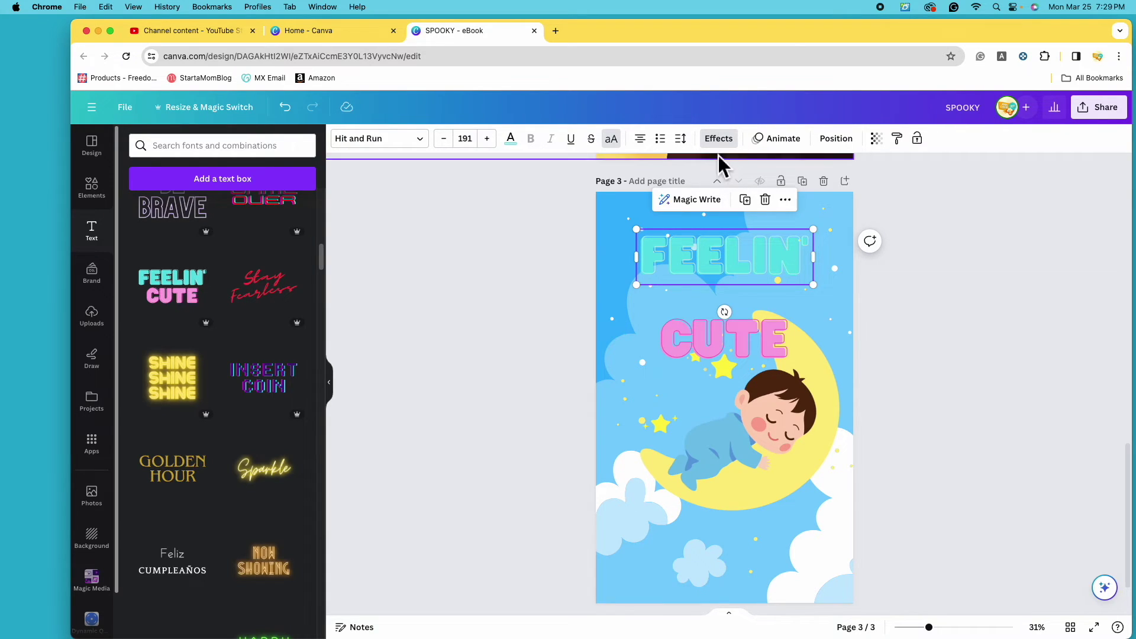
pyautogui.click(732, 145)
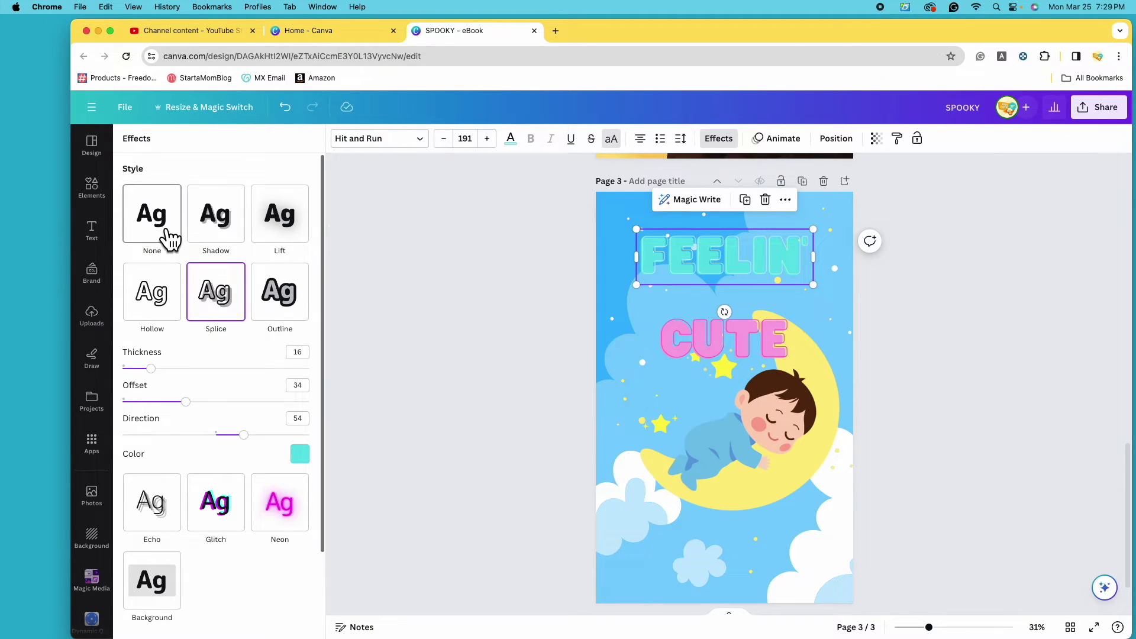
pyautogui.click(172, 237)
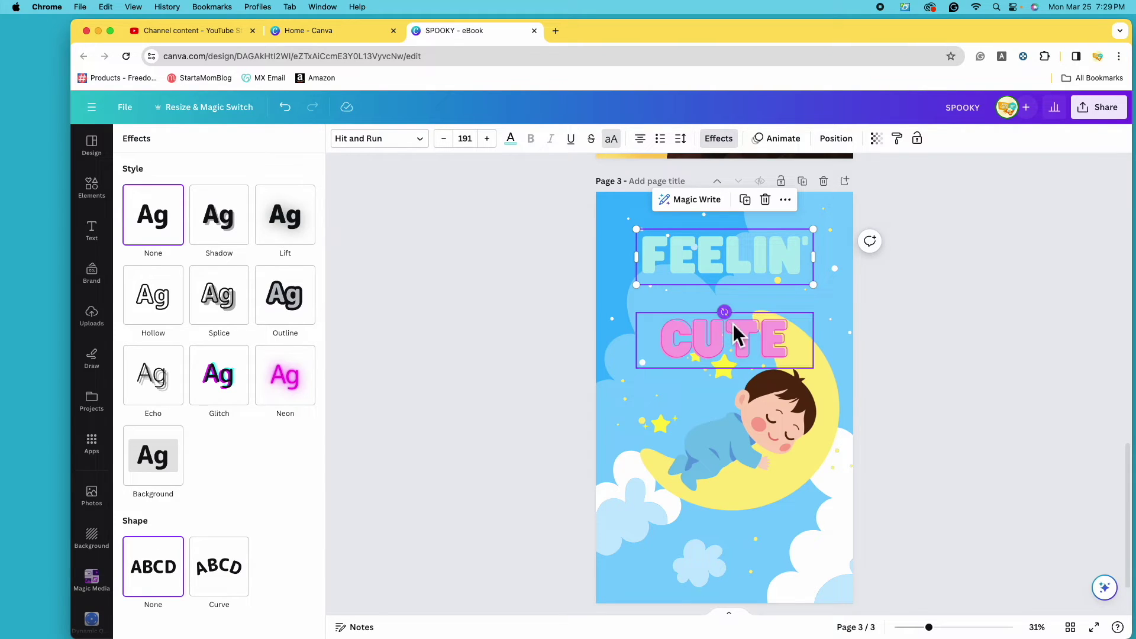
pyautogui.click(747, 335)
pyautogui.click(175, 240)
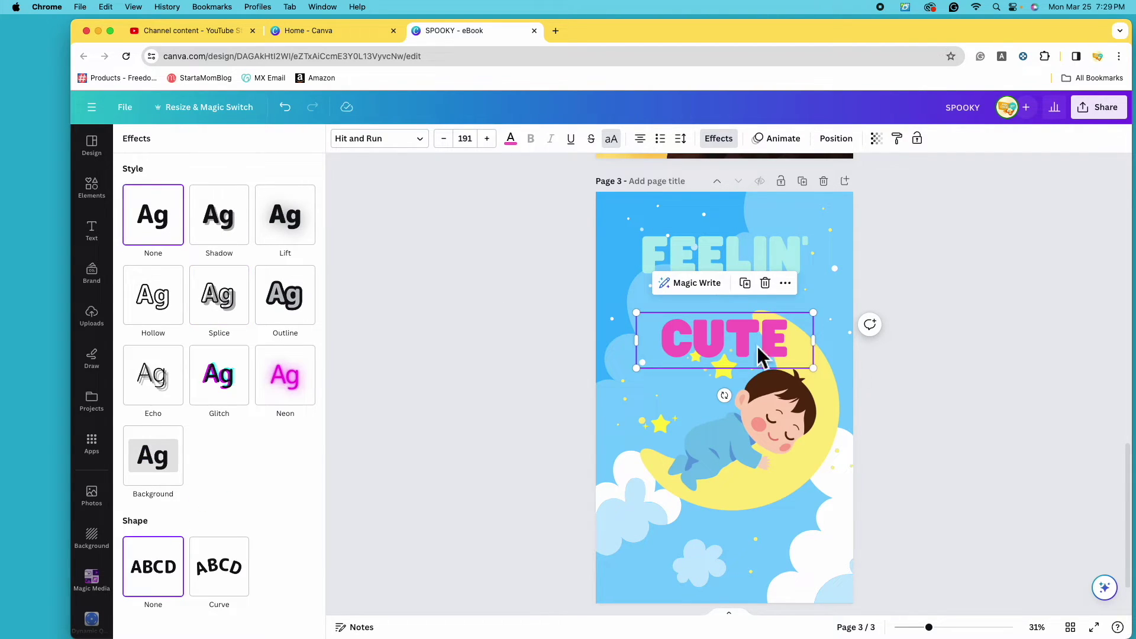
# Retype the FEELIN' word as BEDTIME.
pyautogui.click(793, 263)
pyautogui.write('BE')
pyautogui.press('BackSpace')
pyautogui.press('BackSpace')
pyautogui.press('BackSpace')
pyautogui.write('BEDTIME')
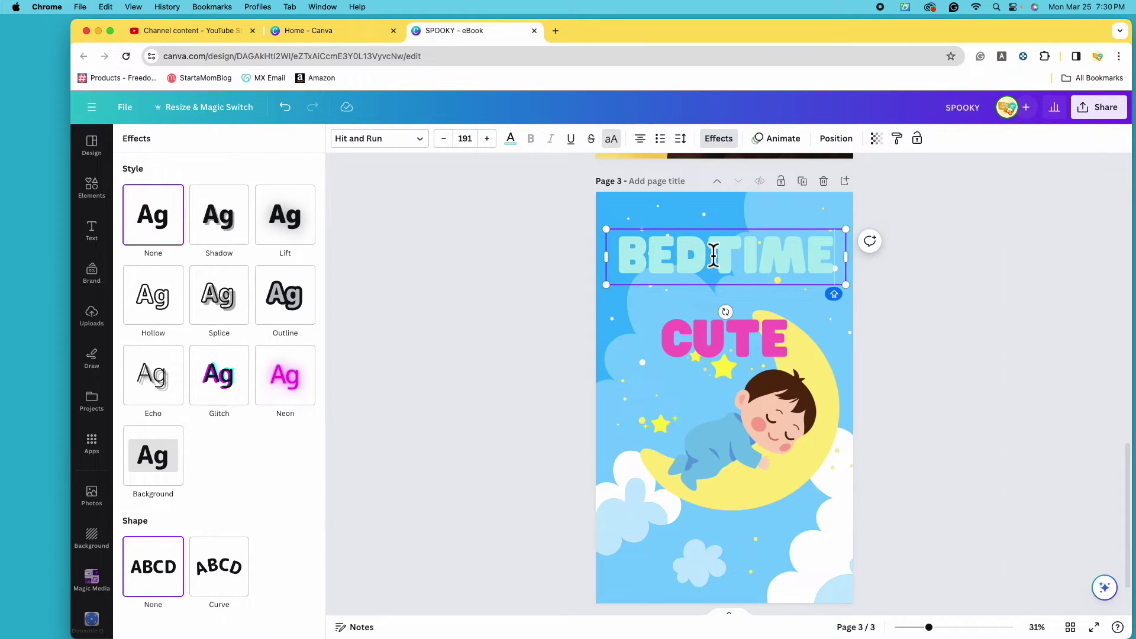
pyautogui.click(977, 342)
# Make BEDTIME white, lower it slightly, and replace CUTE with STORIES.
pyautogui.click(700, 261)
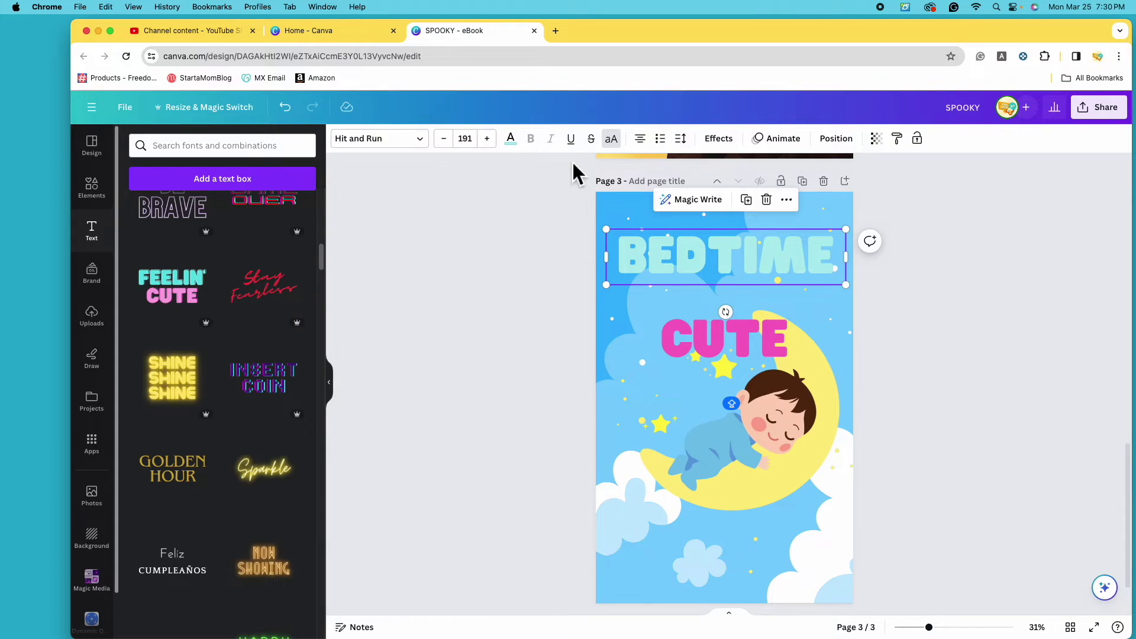
pyautogui.click(510, 139)
pyautogui.click(266, 246)
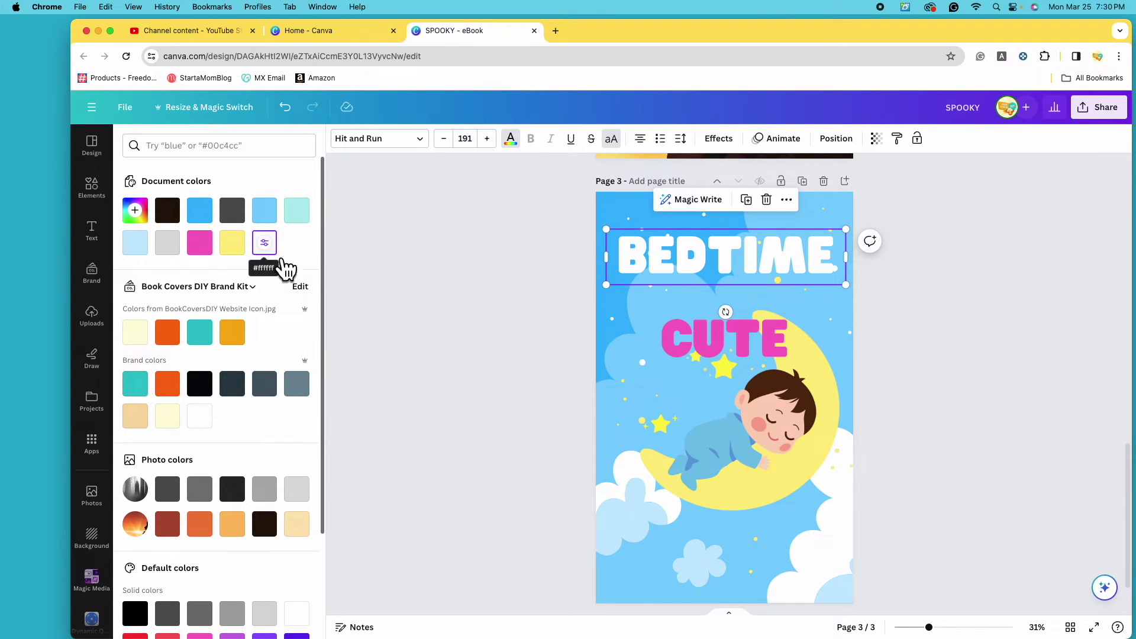
pyautogui.moveTo(749, 272); pyautogui.dragTo(740, 284)
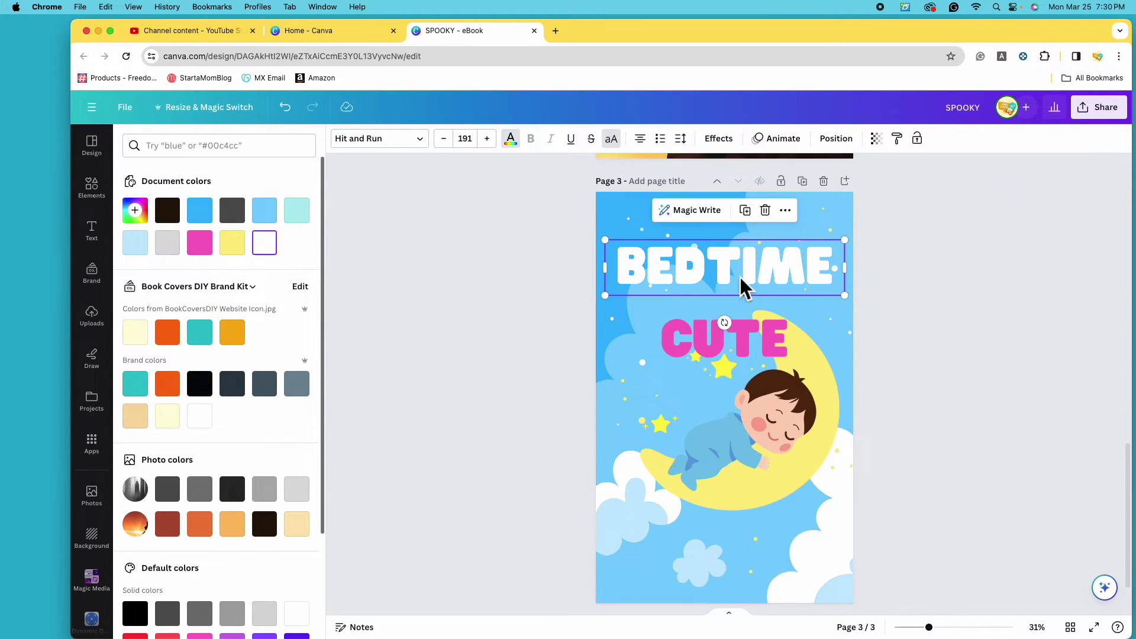
pyautogui.click(754, 344)
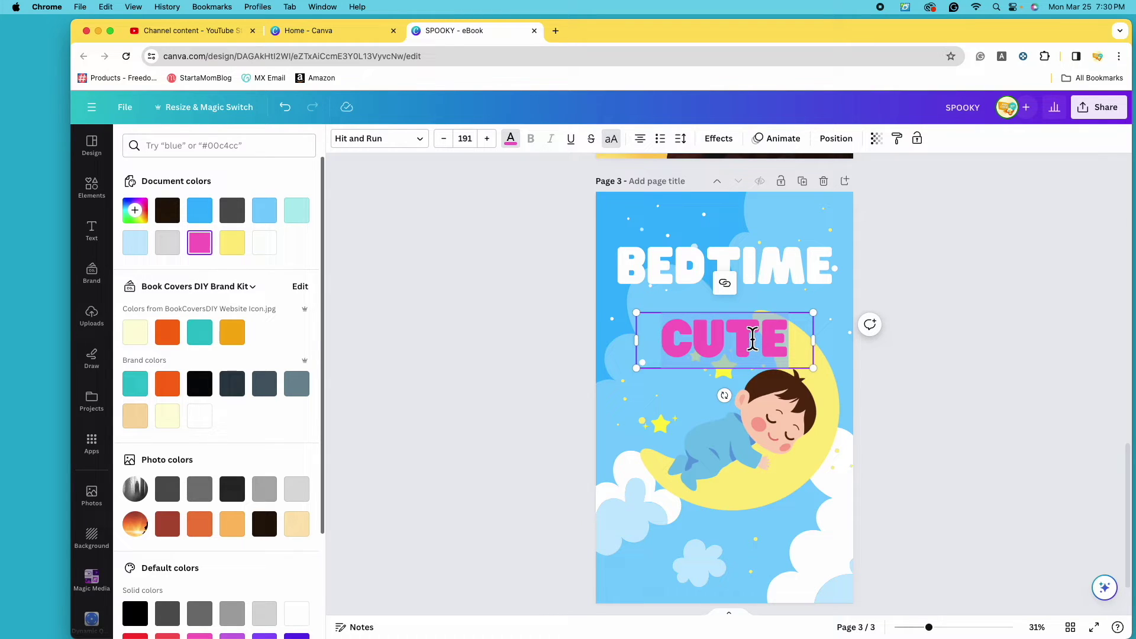
pyautogui.write('STORIES')
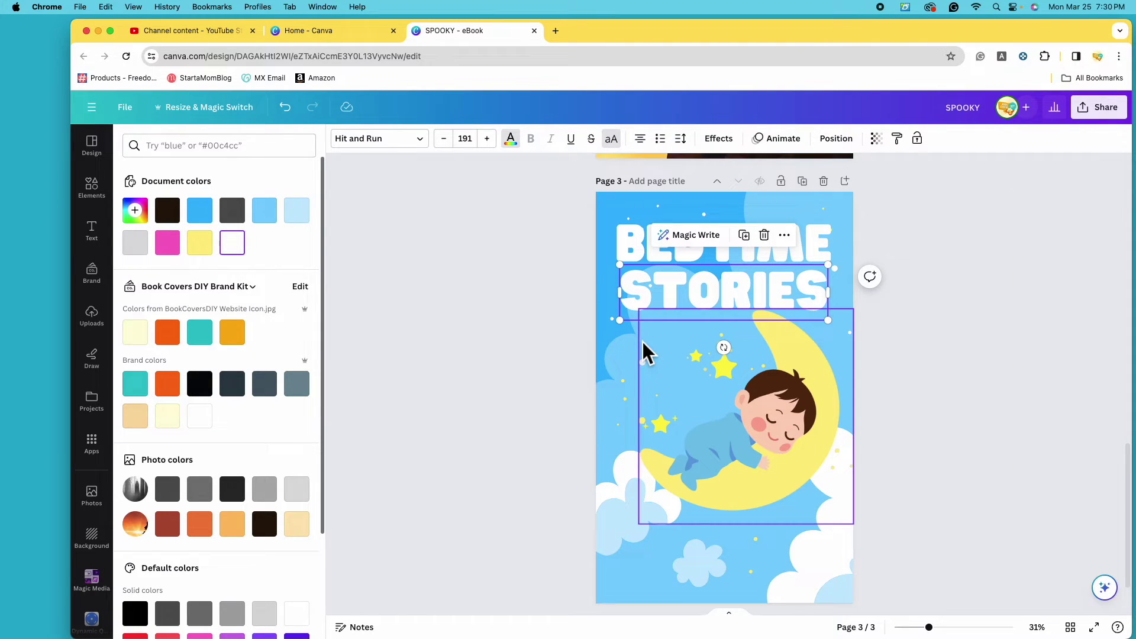
# Apply the Outline text effect to the BEDTIME title.
pyautogui.click(817, 243)
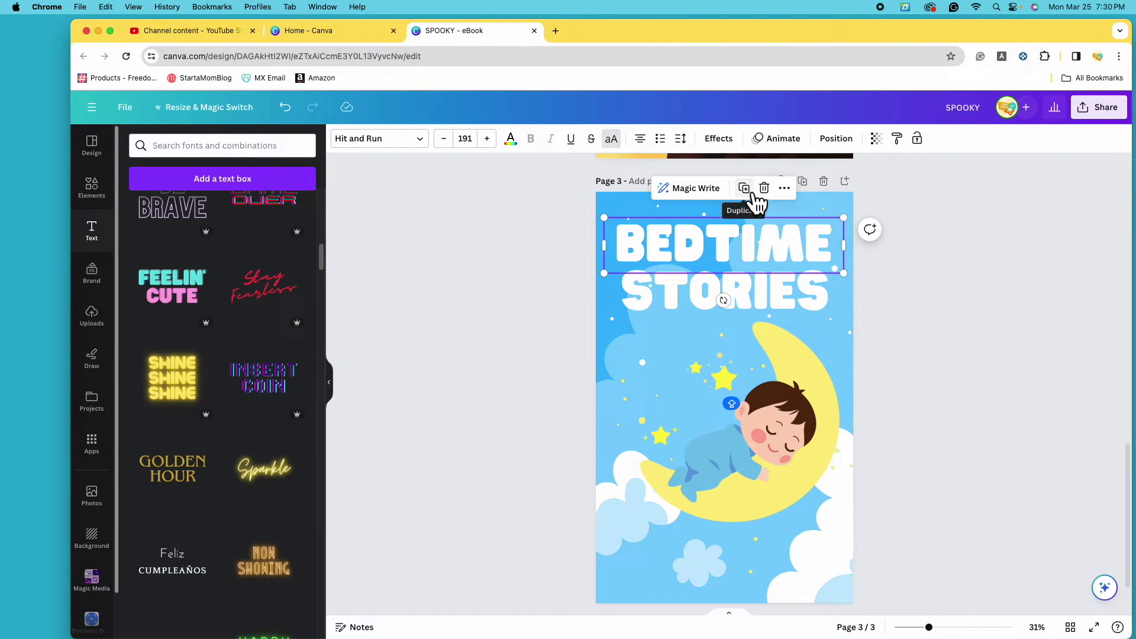
pyautogui.click(734, 153)
pyautogui.click(299, 316)
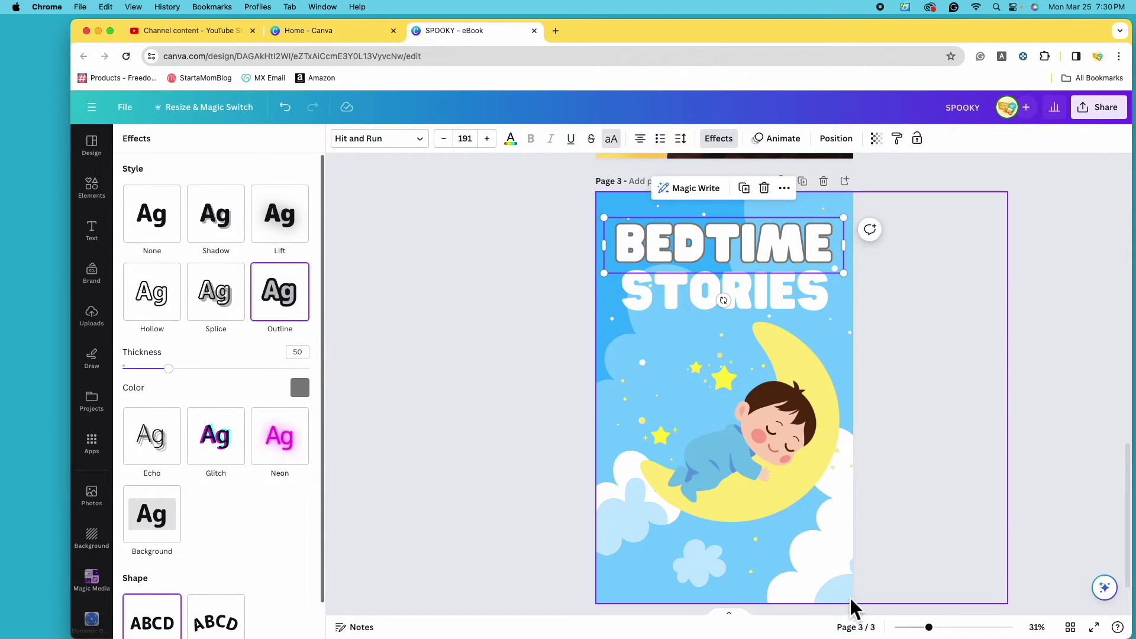
# Zoom in on the title and try yellow and black outline colours on BEDTIME.
pyautogui.moveTo(930, 627); pyautogui.dragTo(949, 628)
pyautogui.scroll(5, 701, 441)
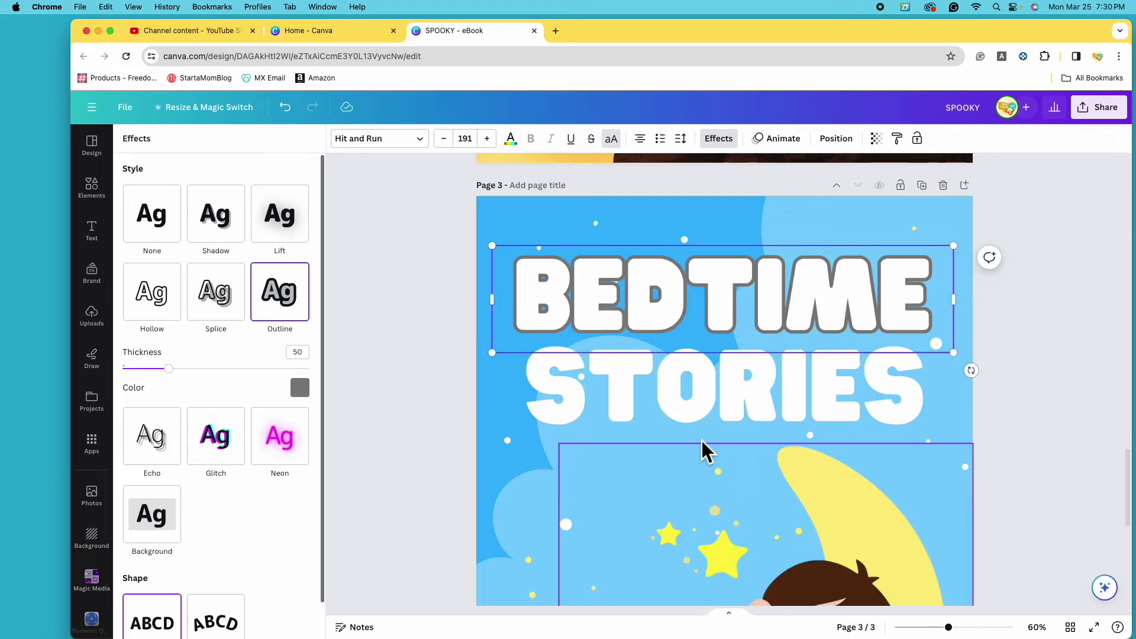
pyautogui.click(307, 392)
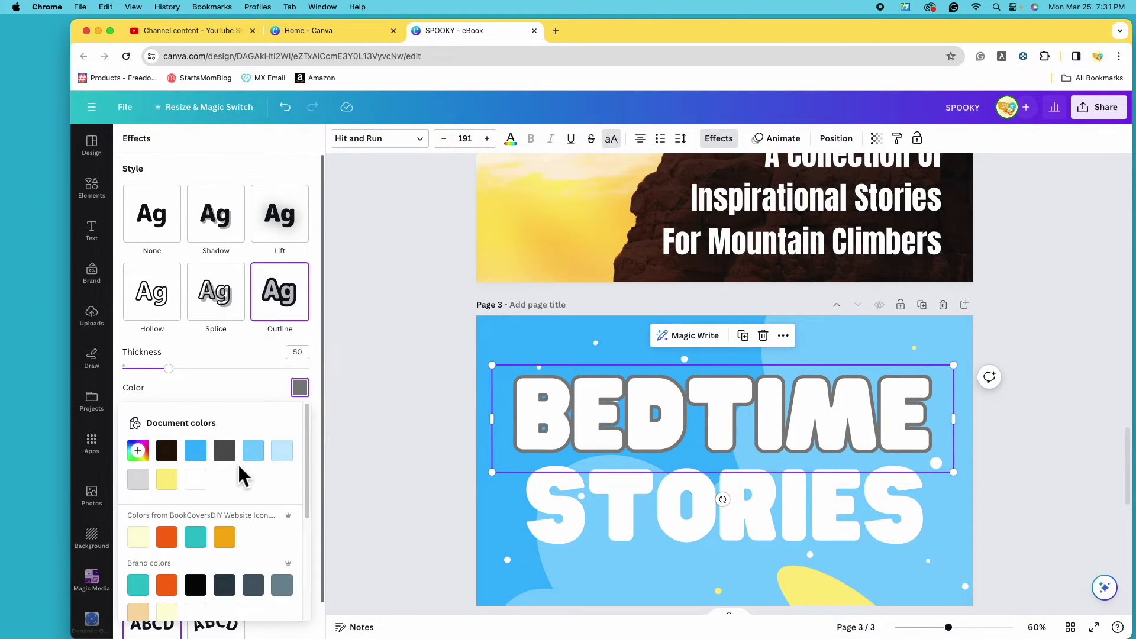
pyautogui.scroll(-3, 233, 467)
pyautogui.scroll(1, 199, 463)
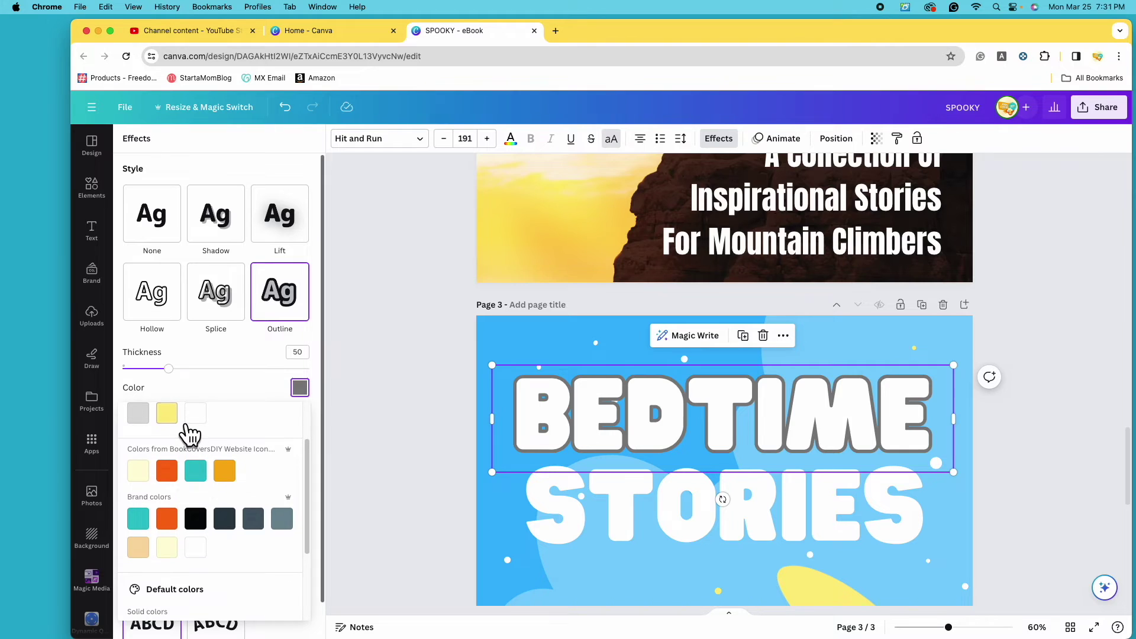
pyautogui.click(176, 419)
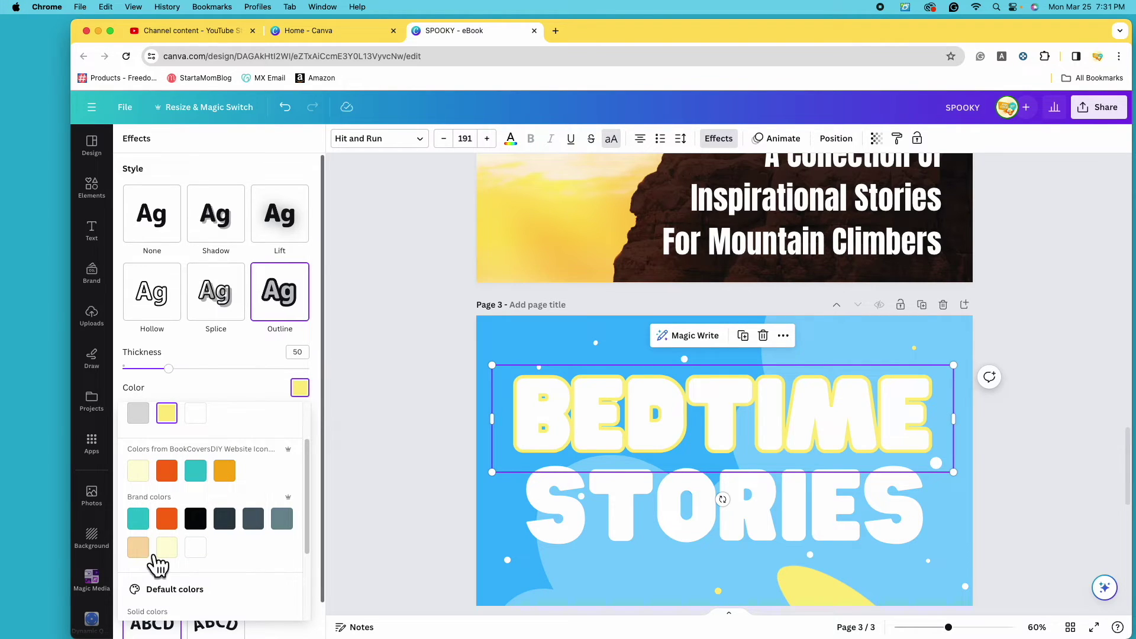
pyautogui.scroll(-2, 155, 559)
pyautogui.click(140, 520)
pyautogui.scroll(5, 150, 533)
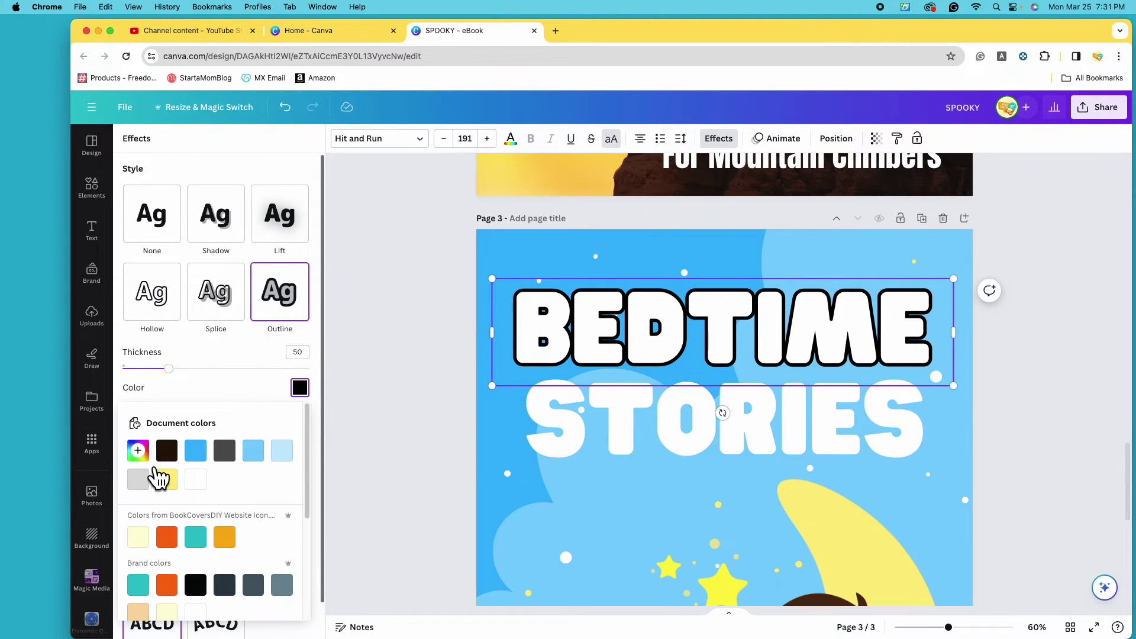
# Set BEDTIME's outline to the baby's dark brown hair colour, thickness 80.
pyautogui.click(139, 452)
pyautogui.scroll(-4, 620, 505)
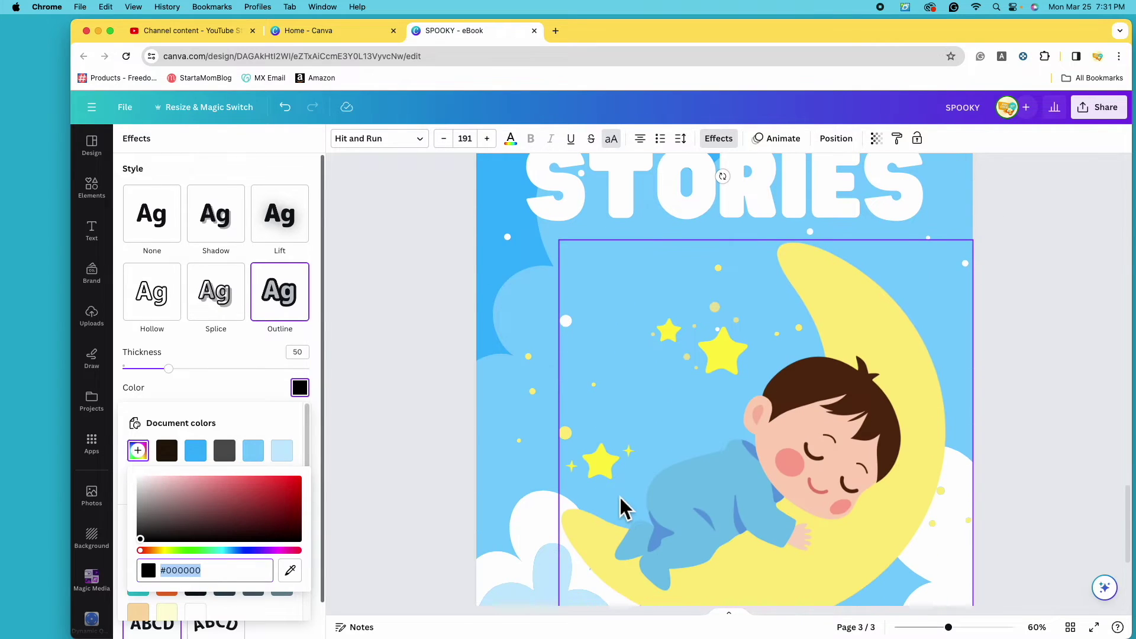
pyautogui.click(300, 577)
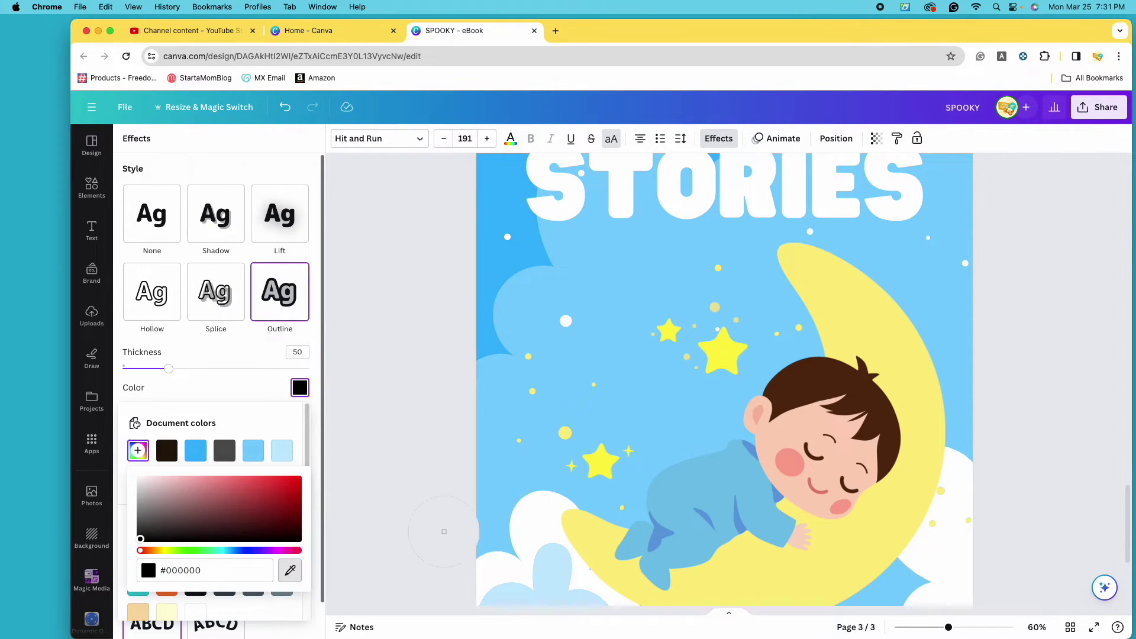
pyautogui.click(811, 395)
pyautogui.scroll(3, 662, 397)
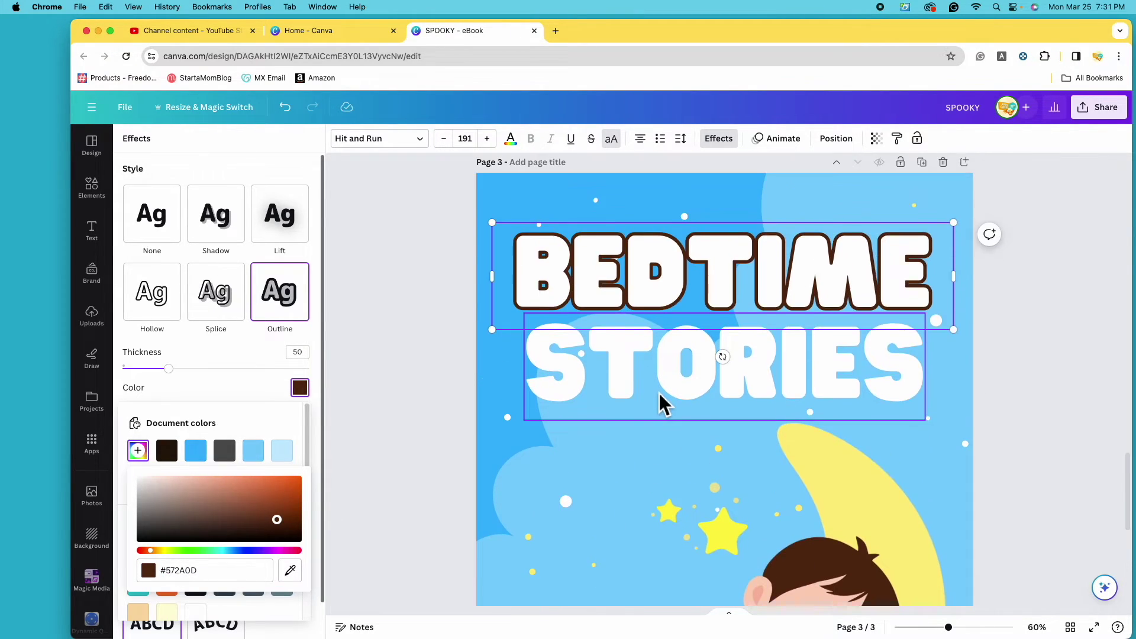
pyautogui.click(183, 392)
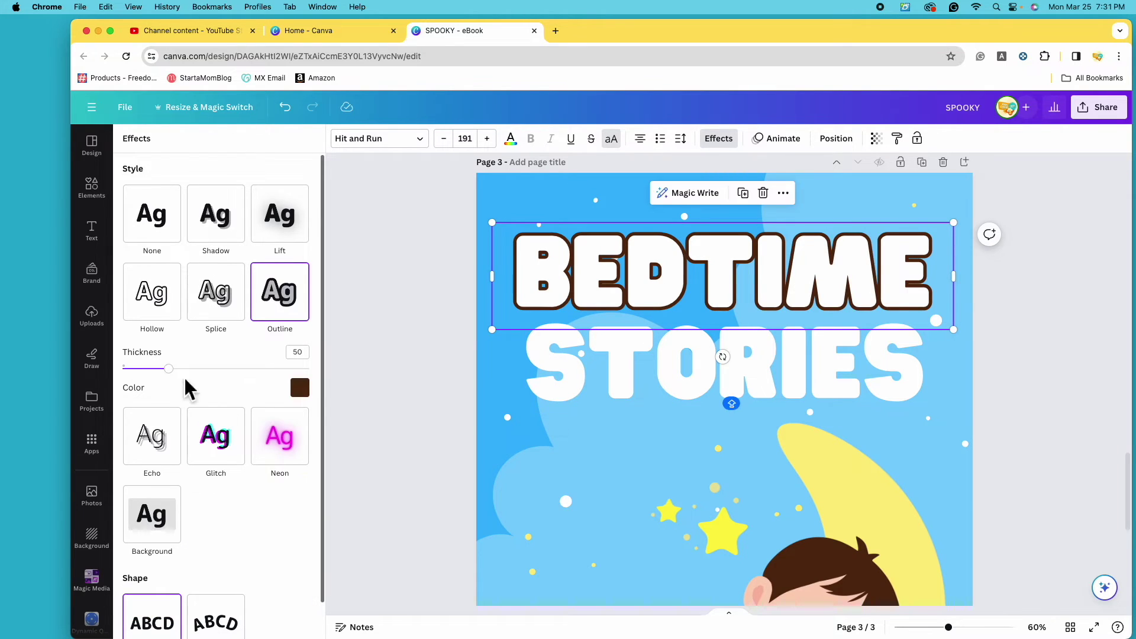
pyautogui.moveTo(183, 384); pyautogui.dragTo(216, 388)
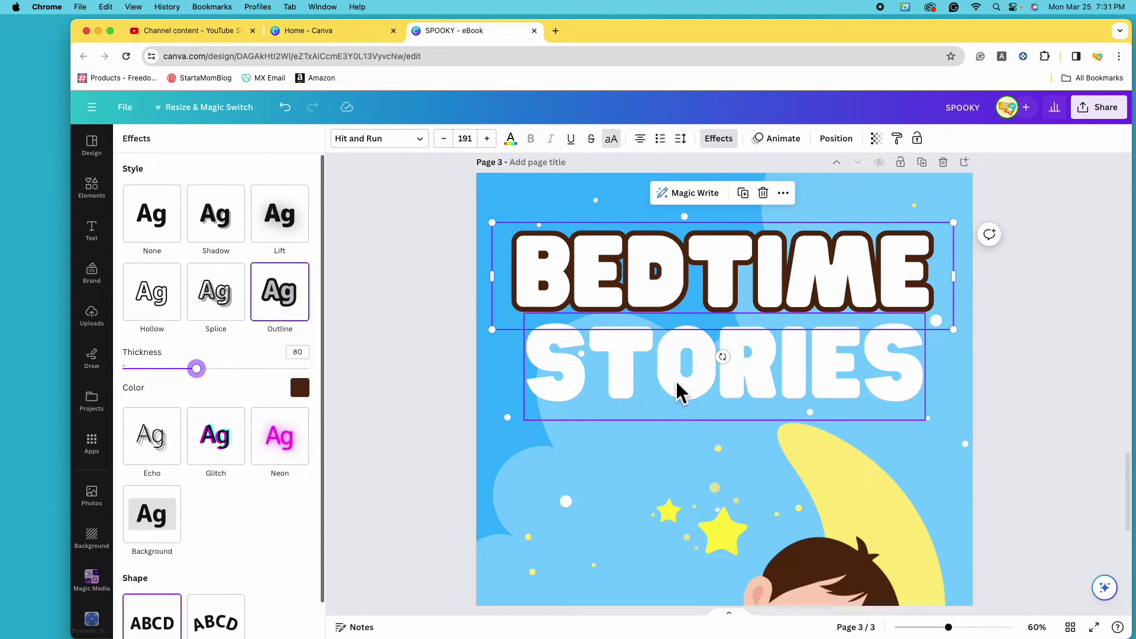
# Delete the old STORIES text and zoom out to the whole cover.
pyautogui.click(657, 390)
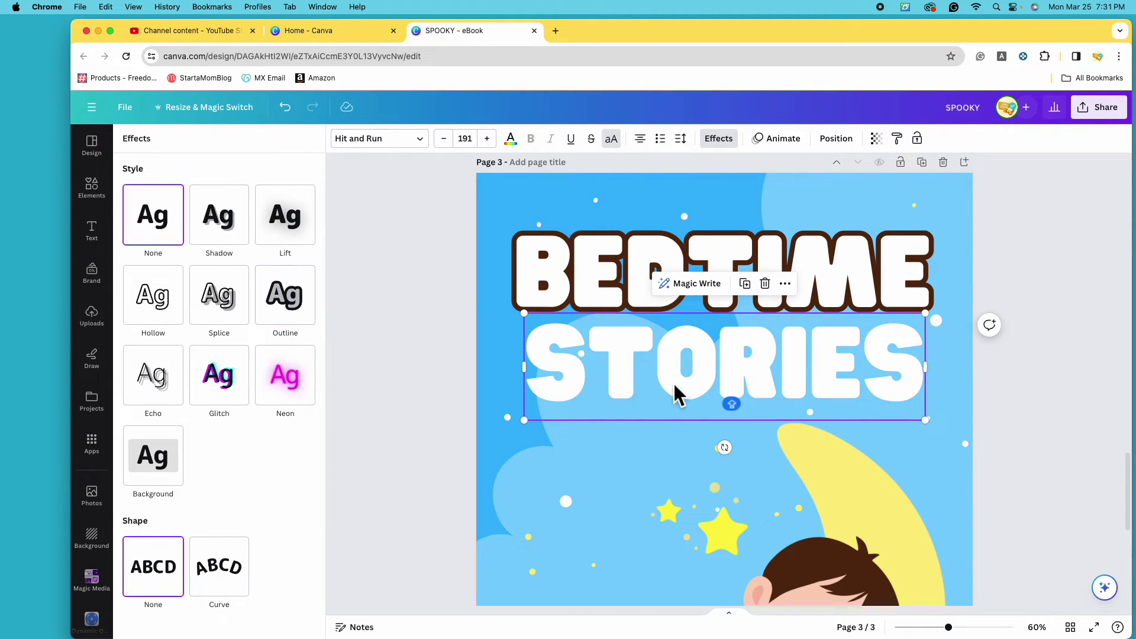
pyautogui.click(775, 290)
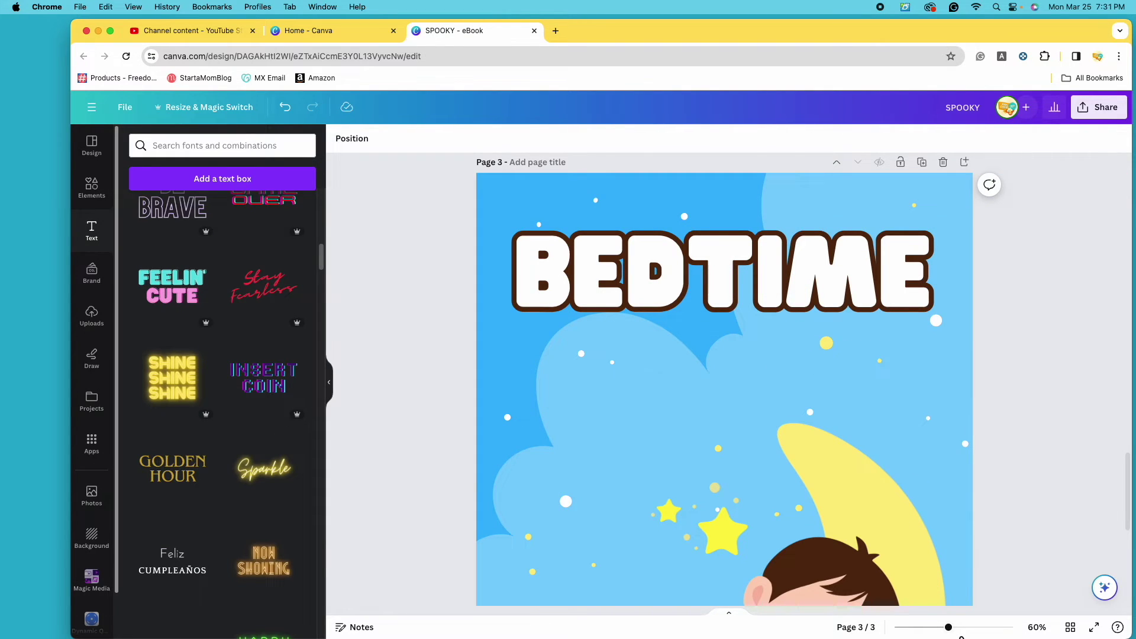
pyautogui.moveTo(949, 627); pyautogui.dragTo(927, 628)
# Duplicate the outlined BEDTIME, move the copy below it, and retype it as STORIES.
pyautogui.click(717, 257)
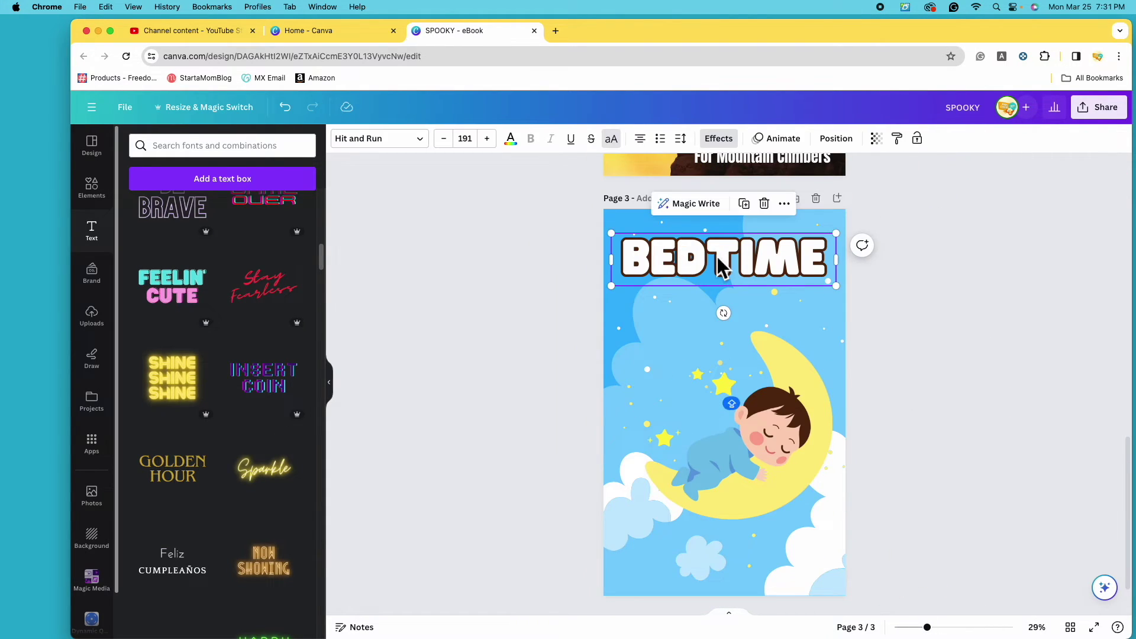
pyautogui.click(744, 203)
pyautogui.moveTo(730, 274); pyautogui.dragTo(726, 319)
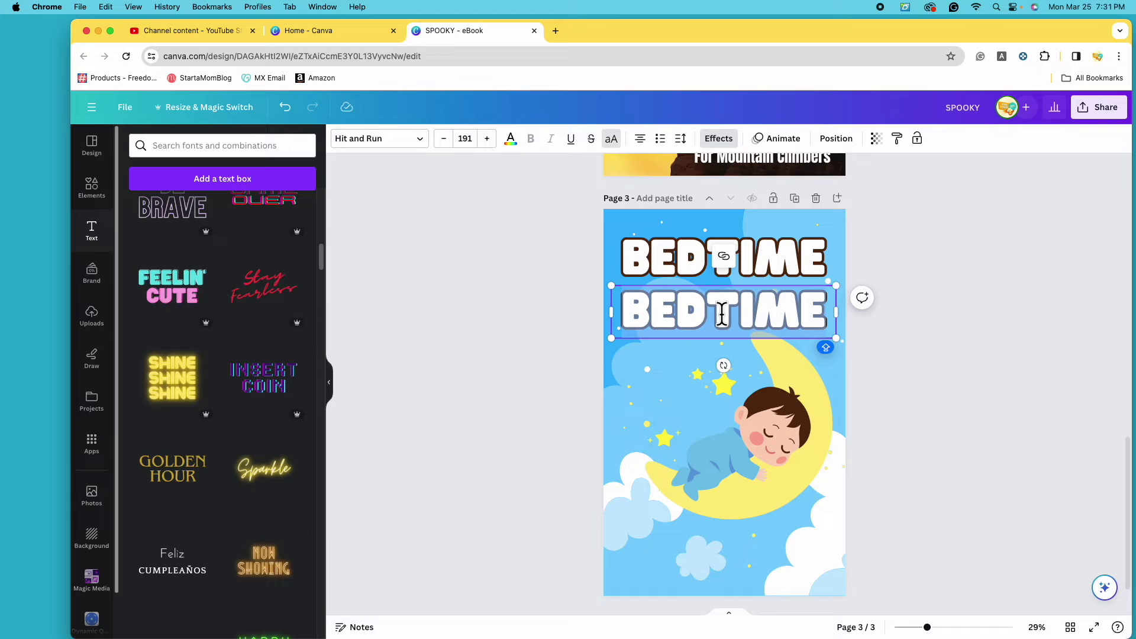
pyautogui.doubleClick(722, 314)
pyautogui.write('STORIES')
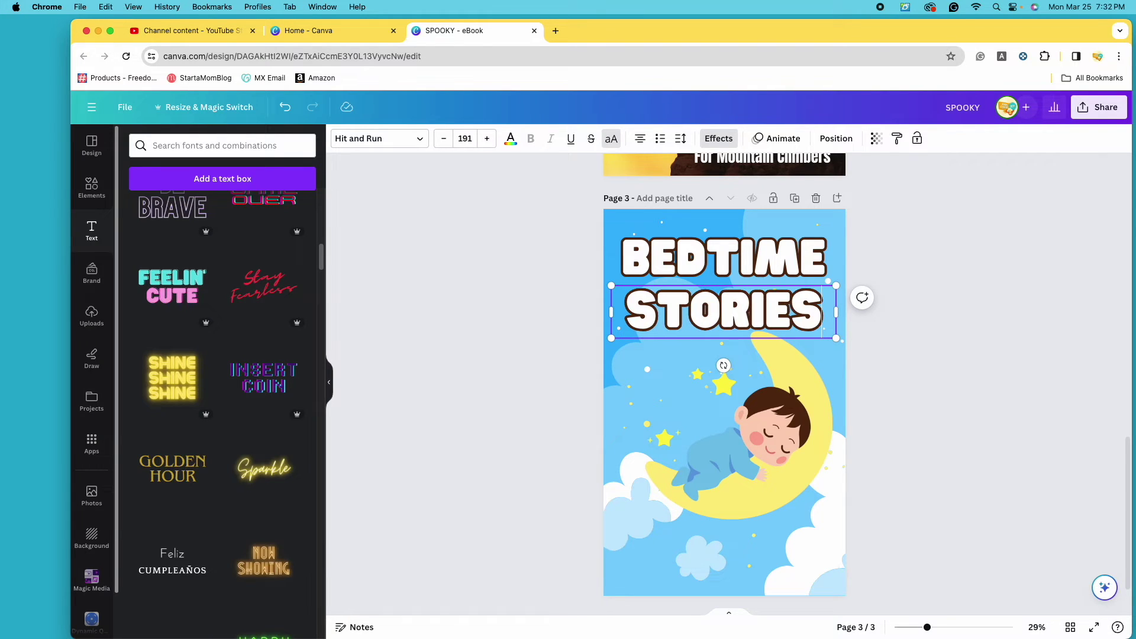
# Centre the STORIES line and add a 'for babies' subheading below it.
pyautogui.moveTo(778, 310); pyautogui.dragTo(779, 307)
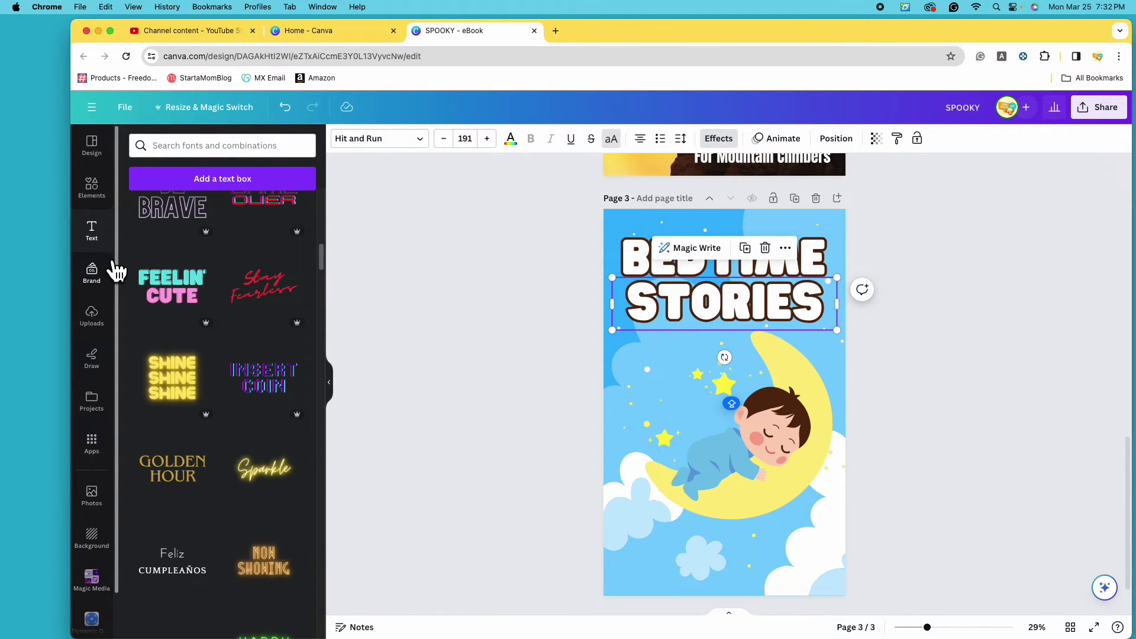
pyautogui.scroll(10, 225, 355)
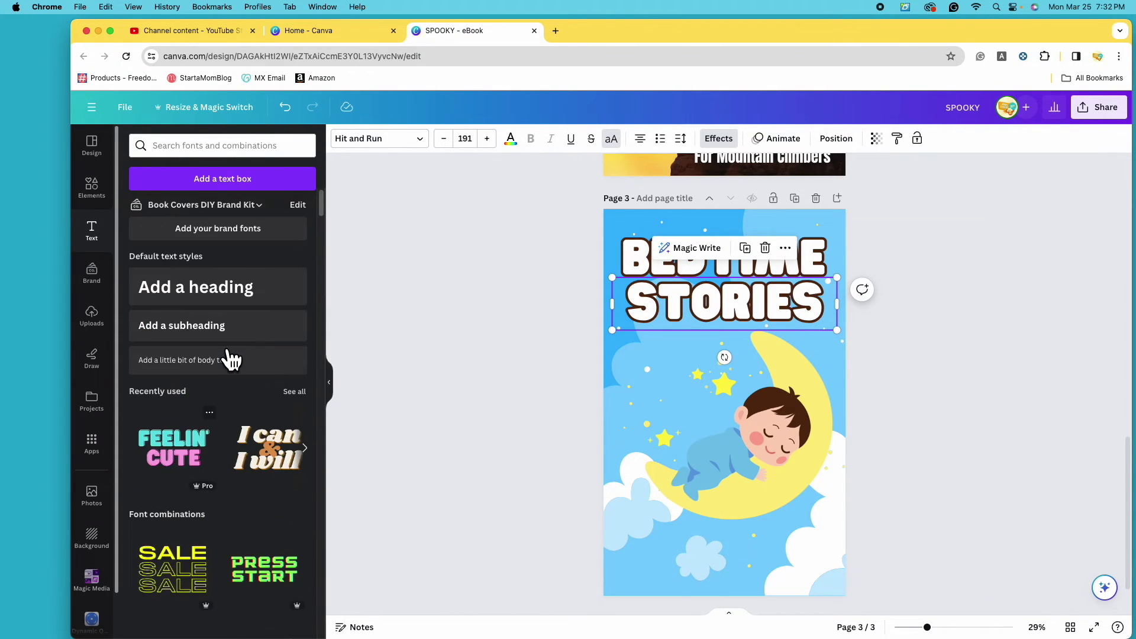
pyautogui.click(236, 338)
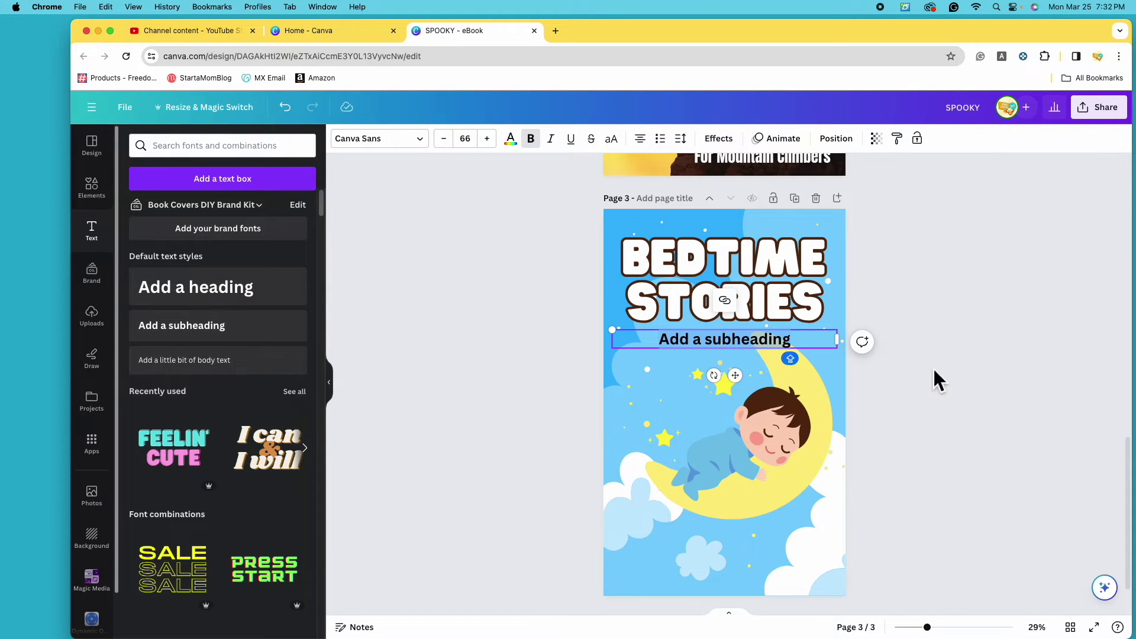
pyautogui.write('for babies')
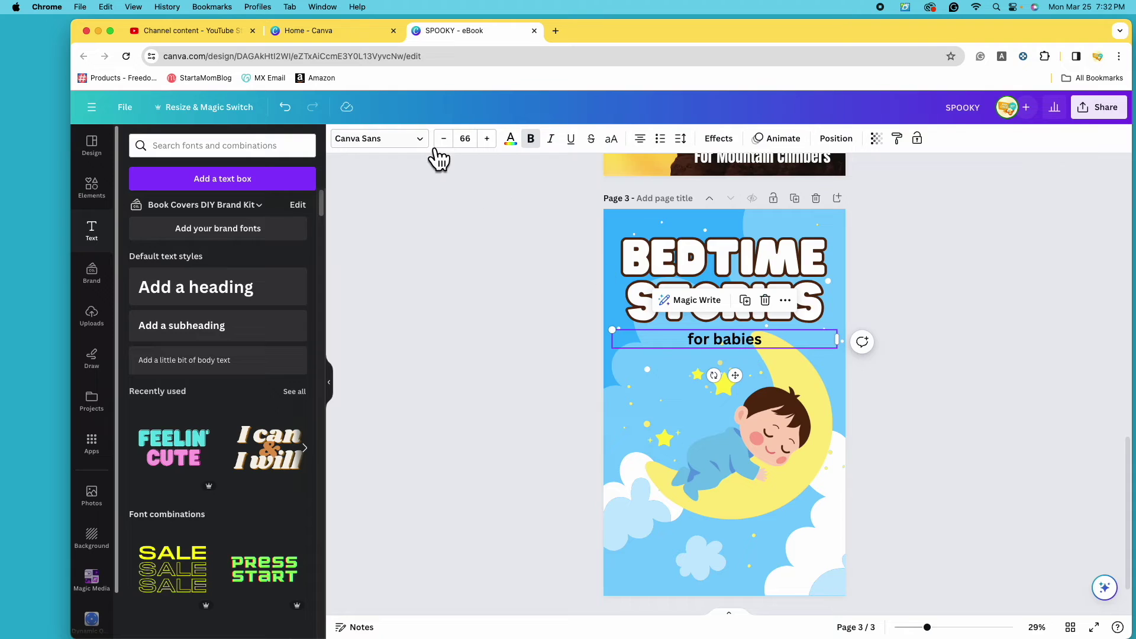
# Try Shrikhand and Bukhari Script fonts, then set the subheading to Chewy.
pyautogui.click(438, 155)
pyautogui.click(247, 345)
pyautogui.scroll(-10, 247, 355)
pyautogui.click(253, 266)
pyautogui.scroll(-3, 246, 391)
pyautogui.click(237, 442)
# Enlarge 'for babies' to size 104 and left-align it.
pyautogui.moveTo(850, 351); pyautogui.dragTo(713, 344)
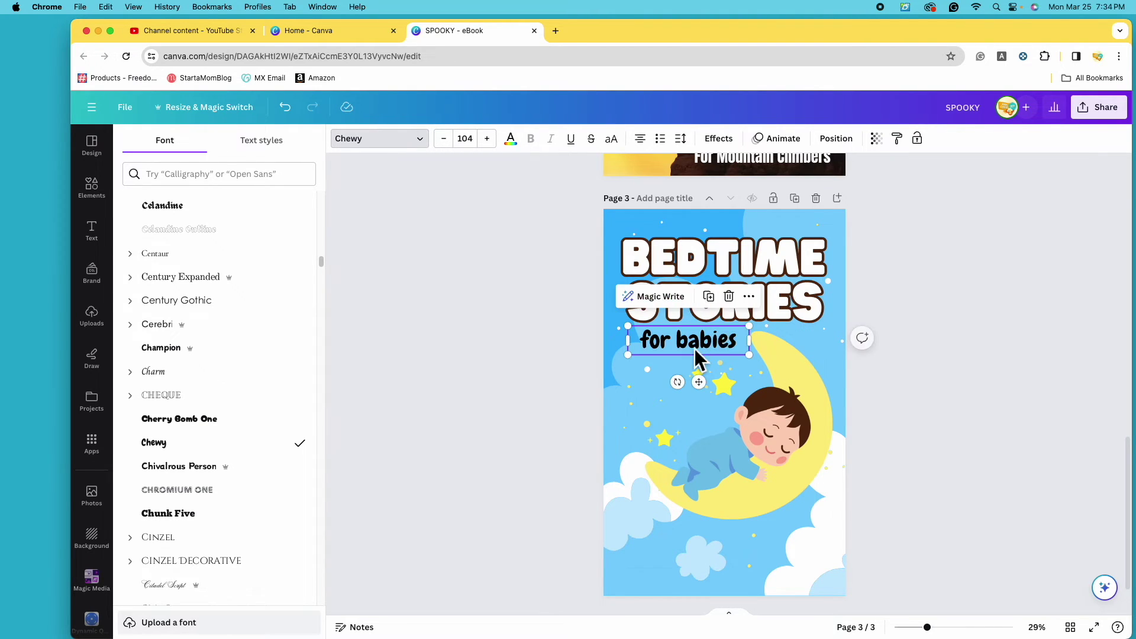
pyautogui.click(640, 138)
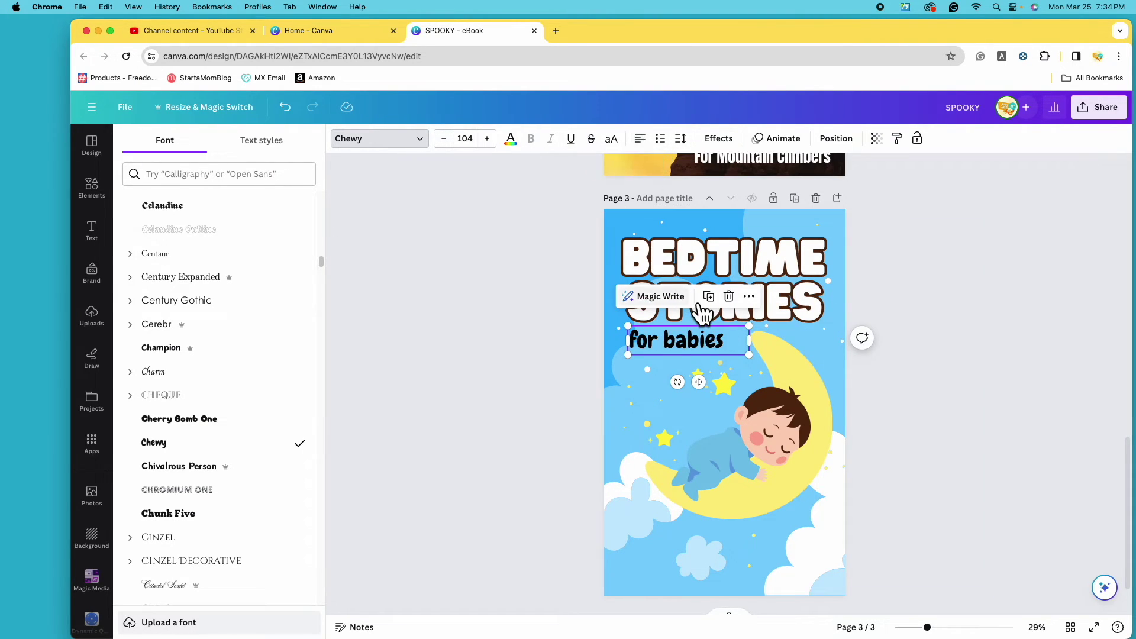
pyautogui.moveTo(701, 348); pyautogui.dragTo(699, 350)
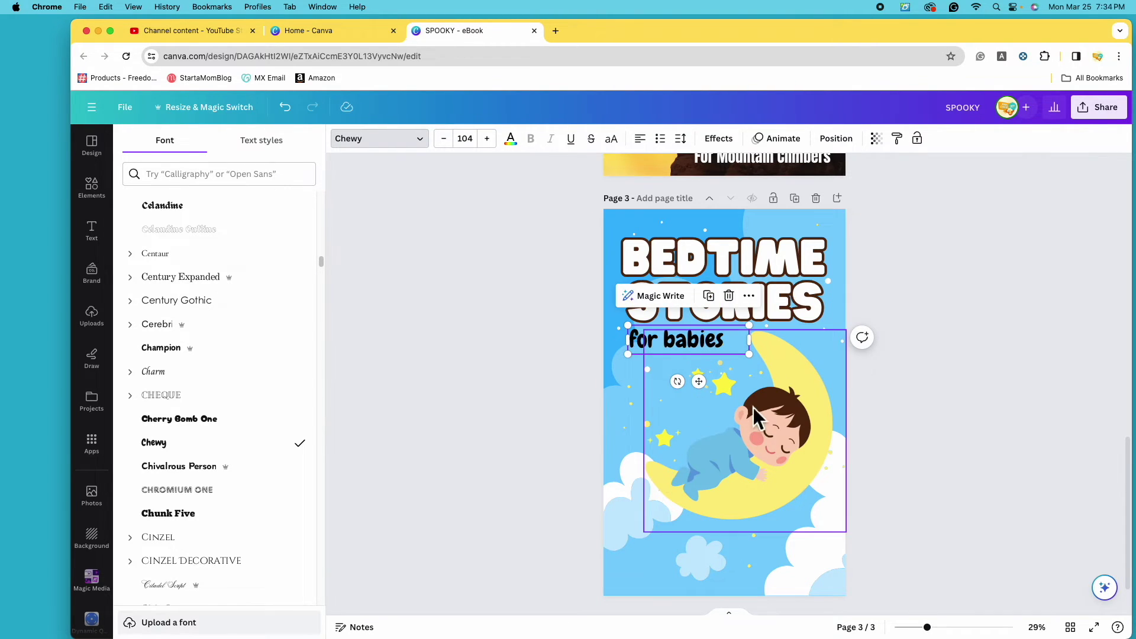
pyautogui.click(785, 417)
pyautogui.click(645, 345)
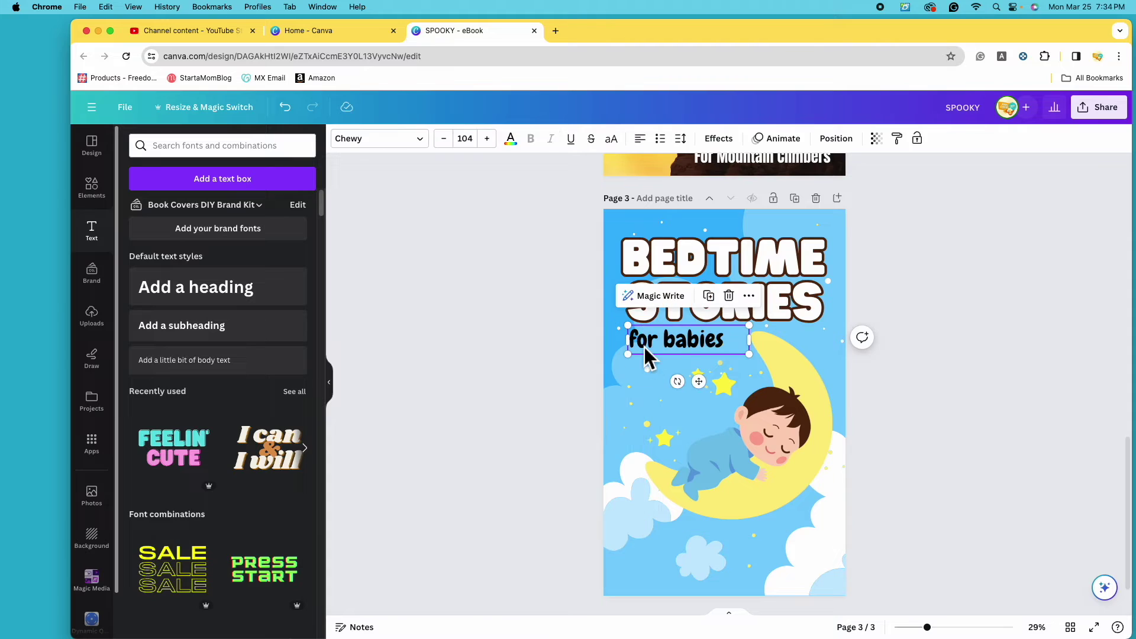
# Make 'for babies' pale yellow and nudge the baby and moon illustration down.
pyautogui.click(527, 151)
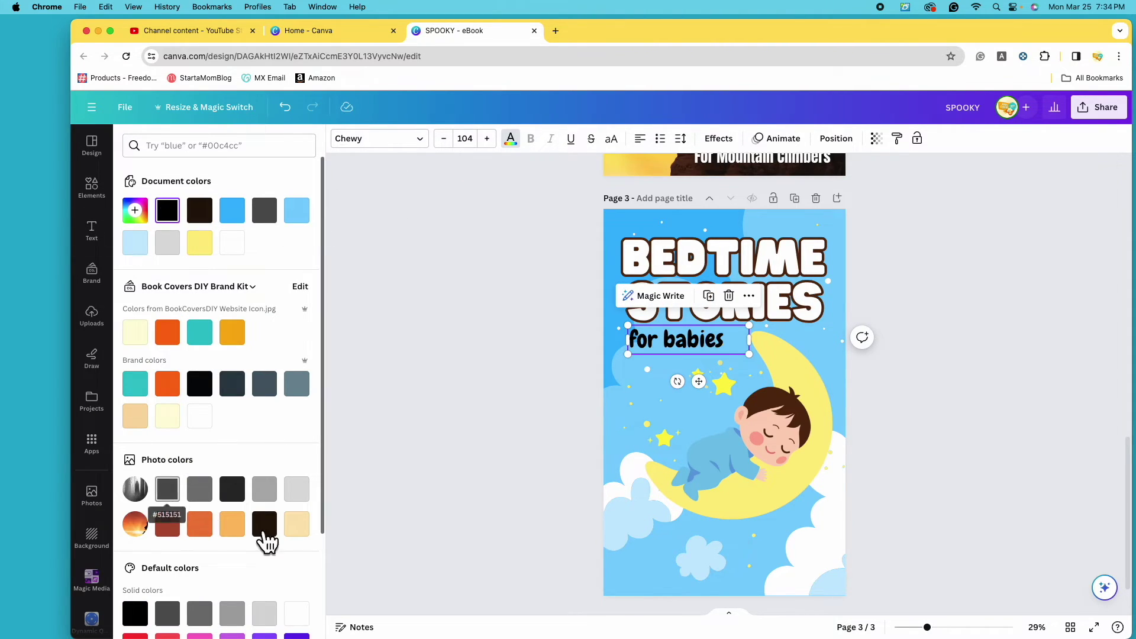
pyautogui.click(204, 250)
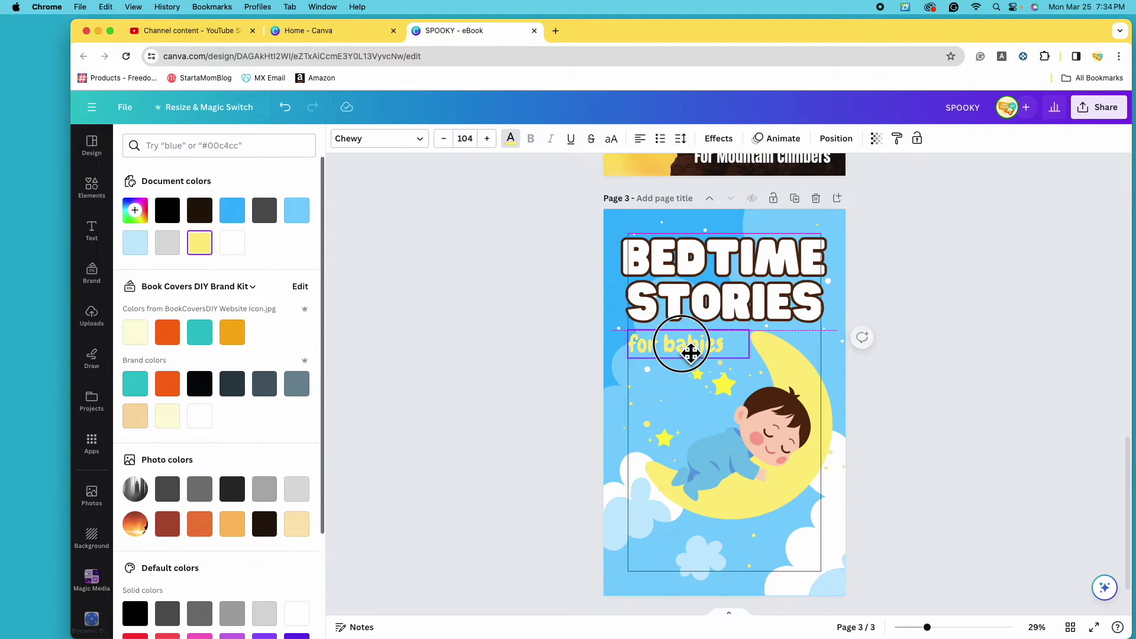
pyautogui.click(781, 453)
pyautogui.moveTo(781, 453); pyautogui.dragTo(783, 471)
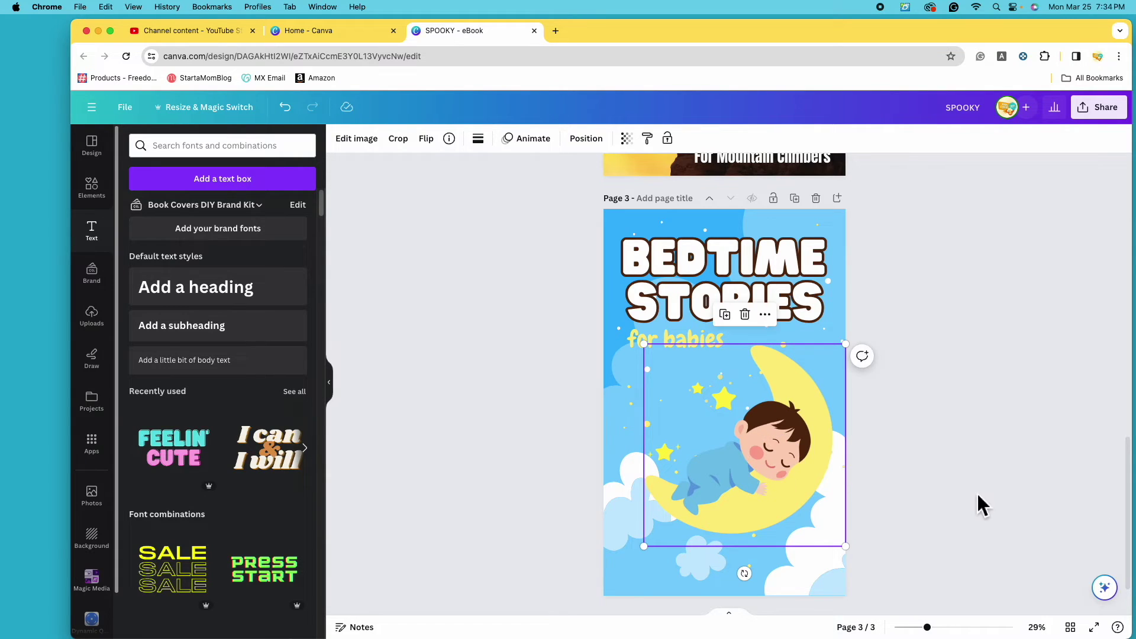
# Duplicate the 'for babies' text and drag the copy to the bottom of the cover.
pyautogui.click(719, 348)
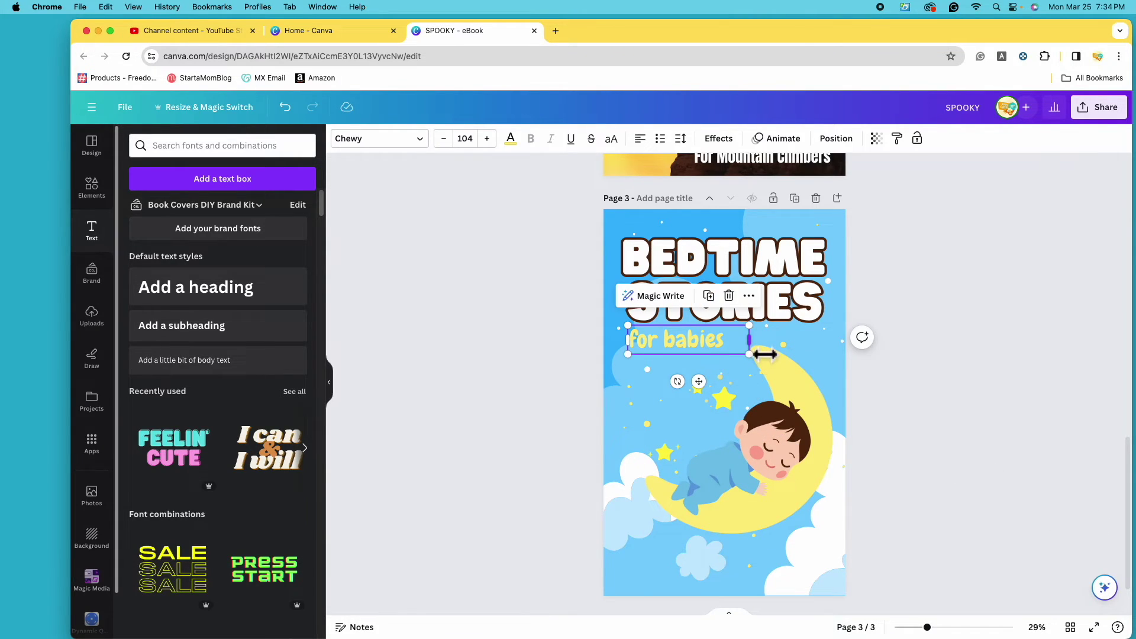
pyautogui.click(779, 373)
pyautogui.click(701, 348)
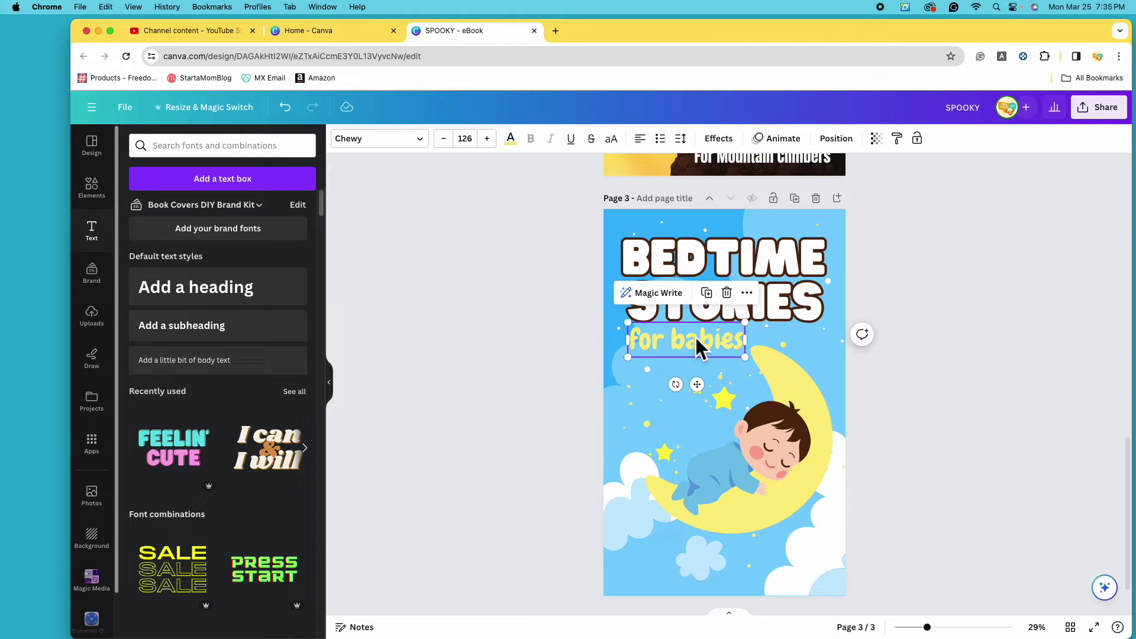
pyautogui.click(711, 296)
pyautogui.moveTo(713, 355); pyautogui.dragTo(749, 569)
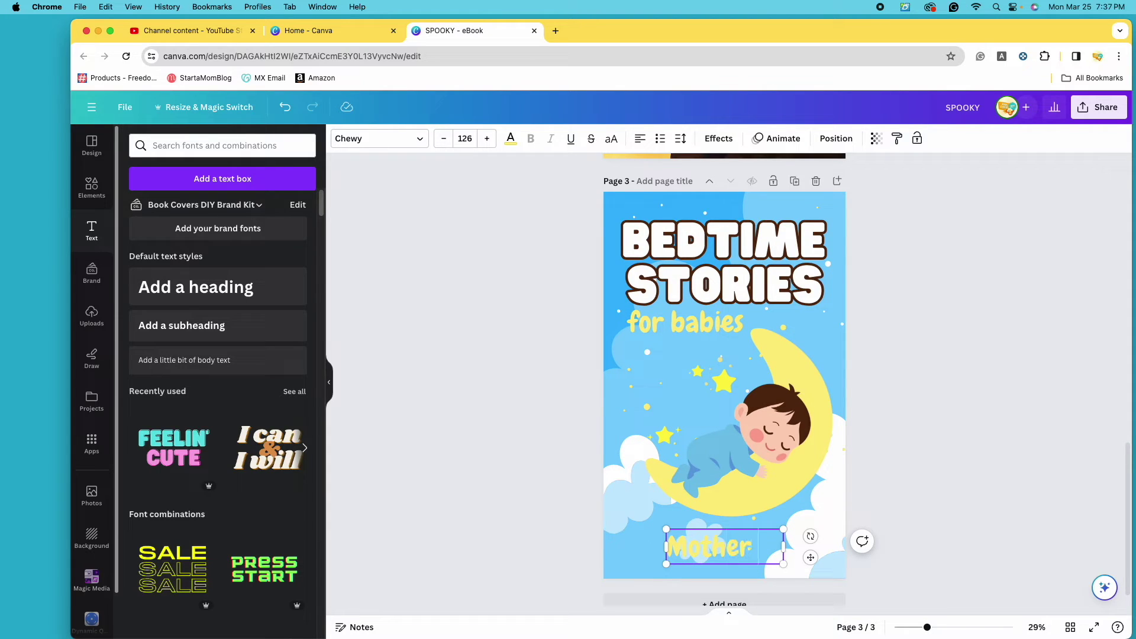
# Retype the bottom copy as 'by Mother Goose' and resize it to fit one line.
pyautogui.write('Goose')
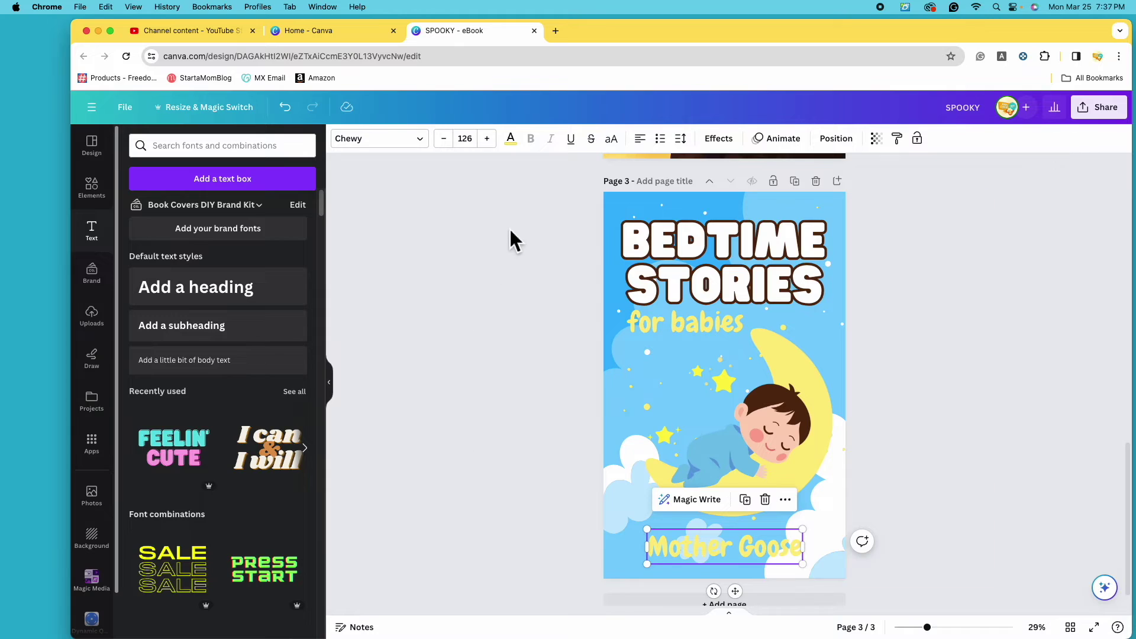
pyautogui.click(511, 141)
pyautogui.click(167, 211)
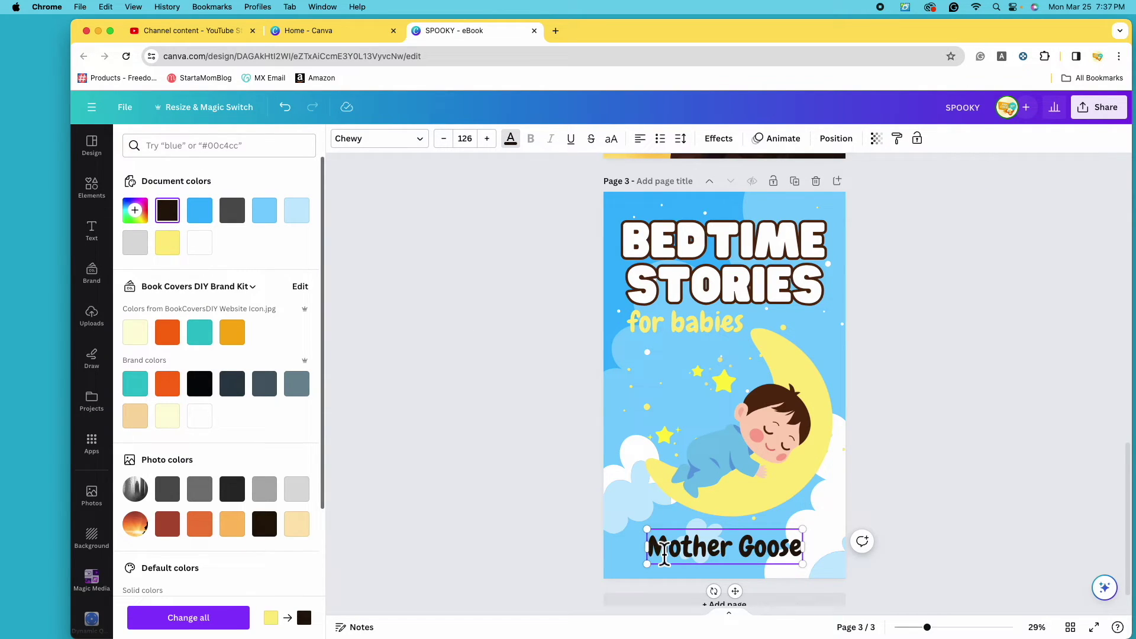
pyautogui.write('by')
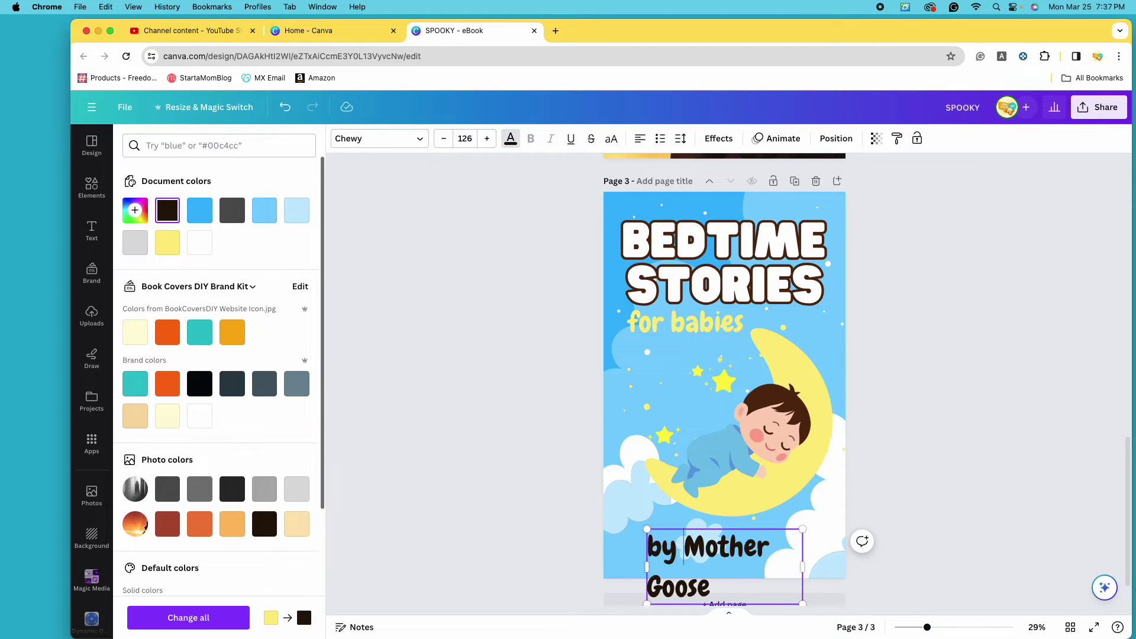
pyautogui.press('Escape')
pyautogui.moveTo(824, 563); pyautogui.dragTo(787, 559)
pyautogui.moveTo(718, 543); pyautogui.dragTo(740, 557)
# Colour the credit dark brown #572A0D sampled from the baby's hair.
pyautogui.click(510, 140)
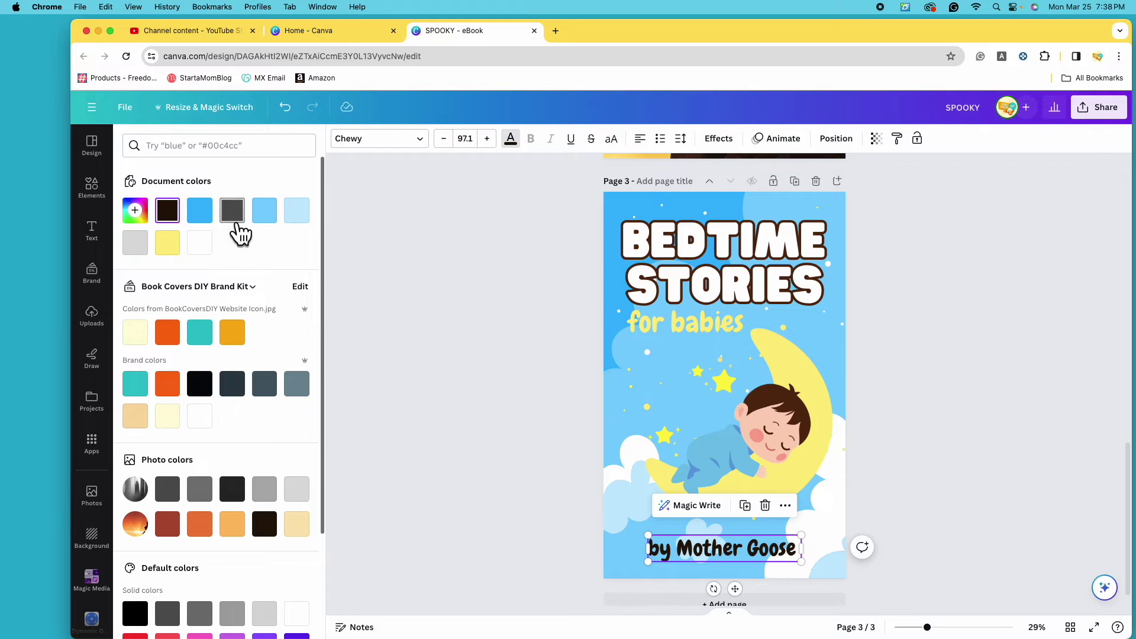
pyautogui.doubleClick(232, 211)
pyautogui.click(285, 332)
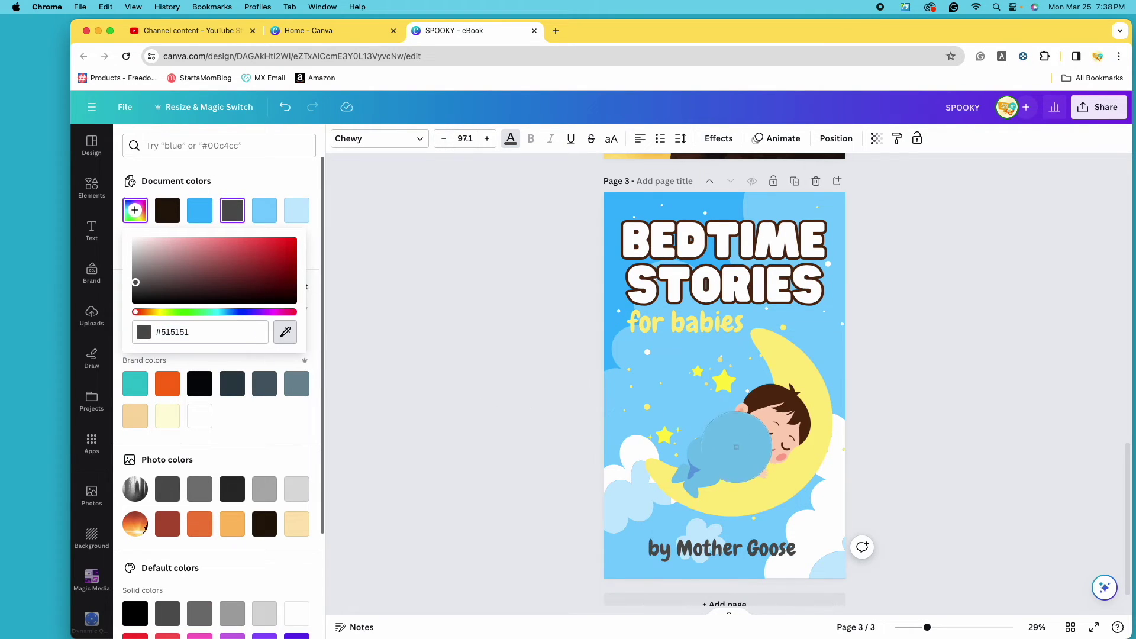
pyautogui.click(770, 411)
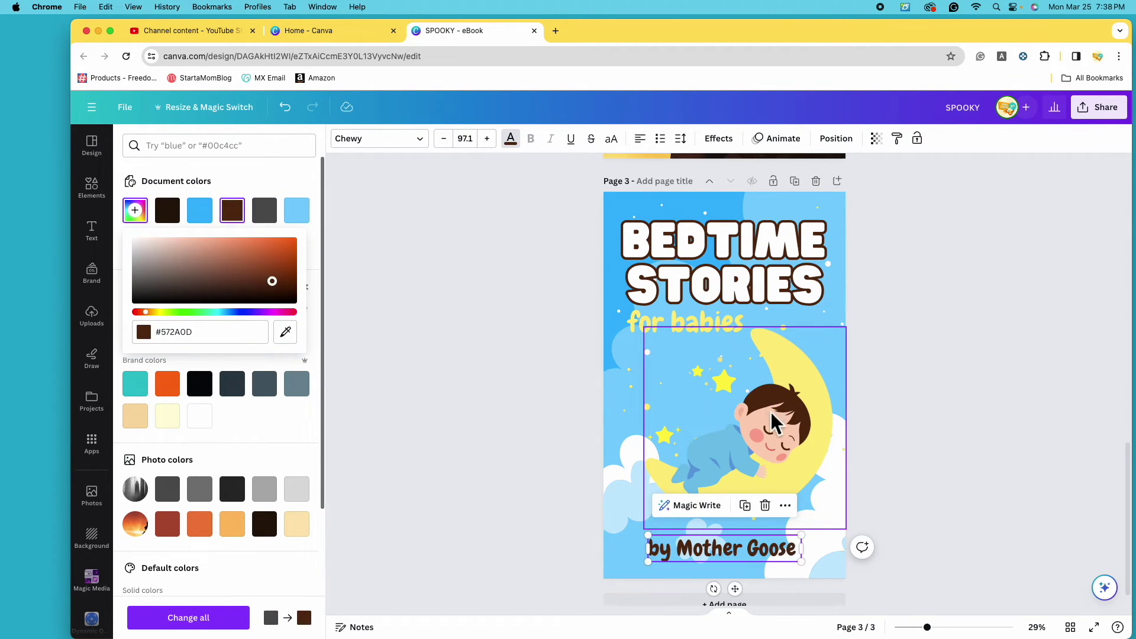
pyautogui.click(923, 474)
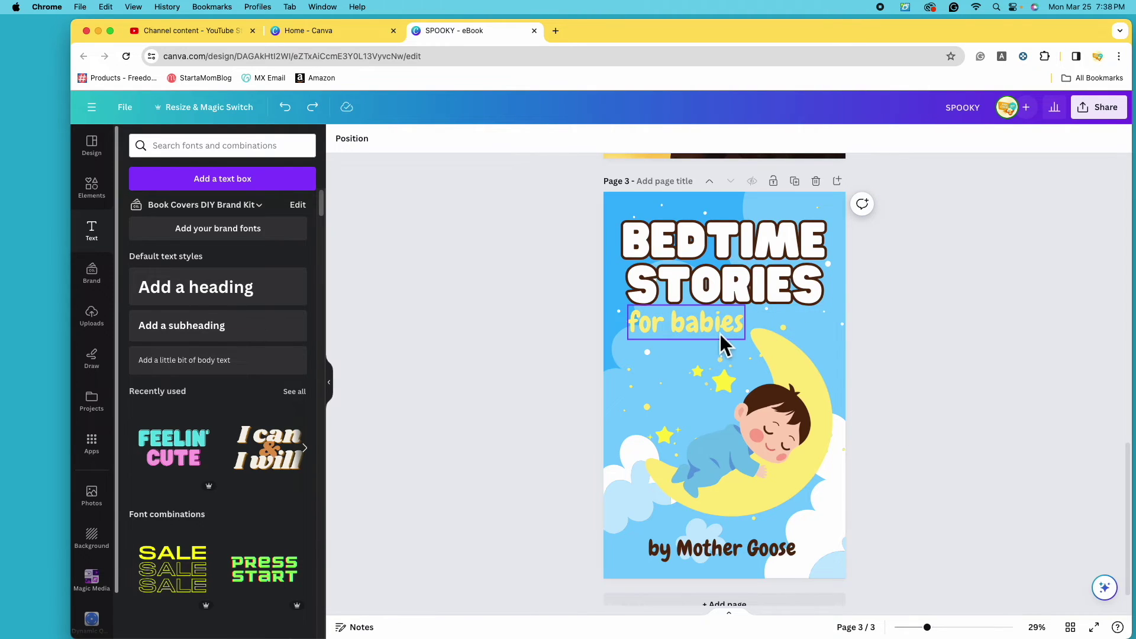
# Replace the design title SPOOKY with 'Story Collection Covers'.
pyautogui.scroll(3, 929, 474)
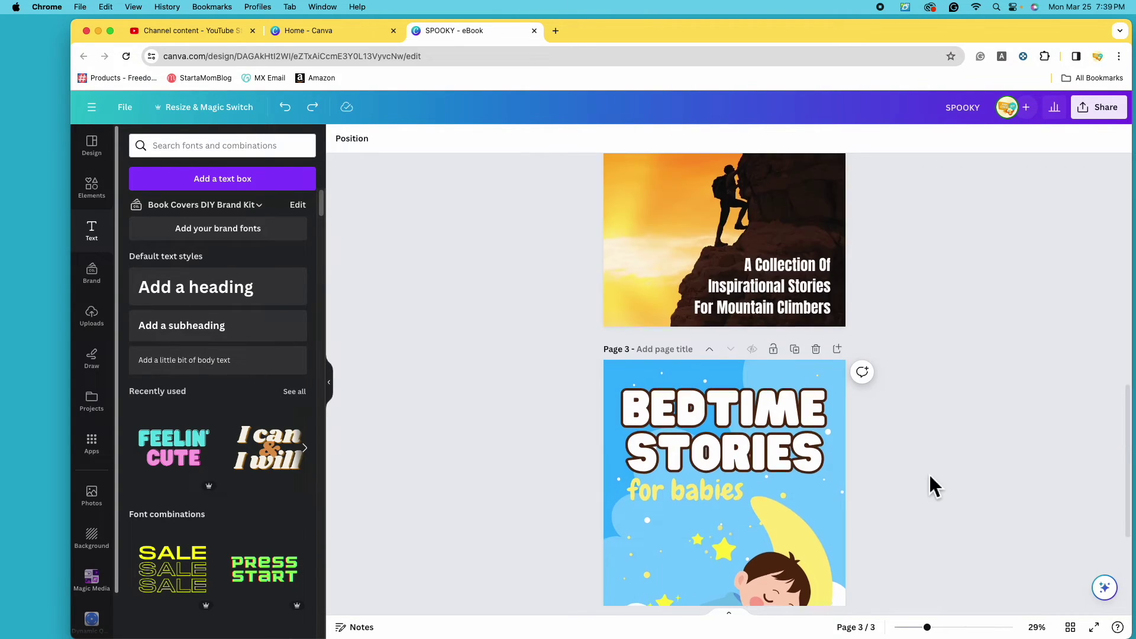
pyautogui.scroll(-3, 930, 477)
pyautogui.scroll(15, 932, 477)
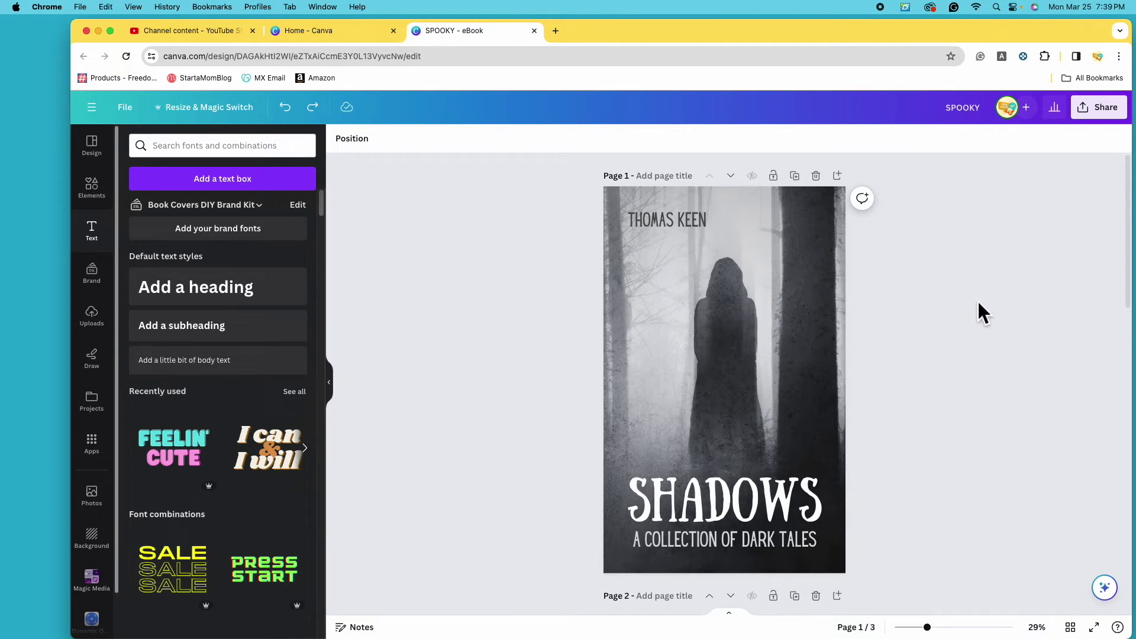
pyautogui.click(988, 112)
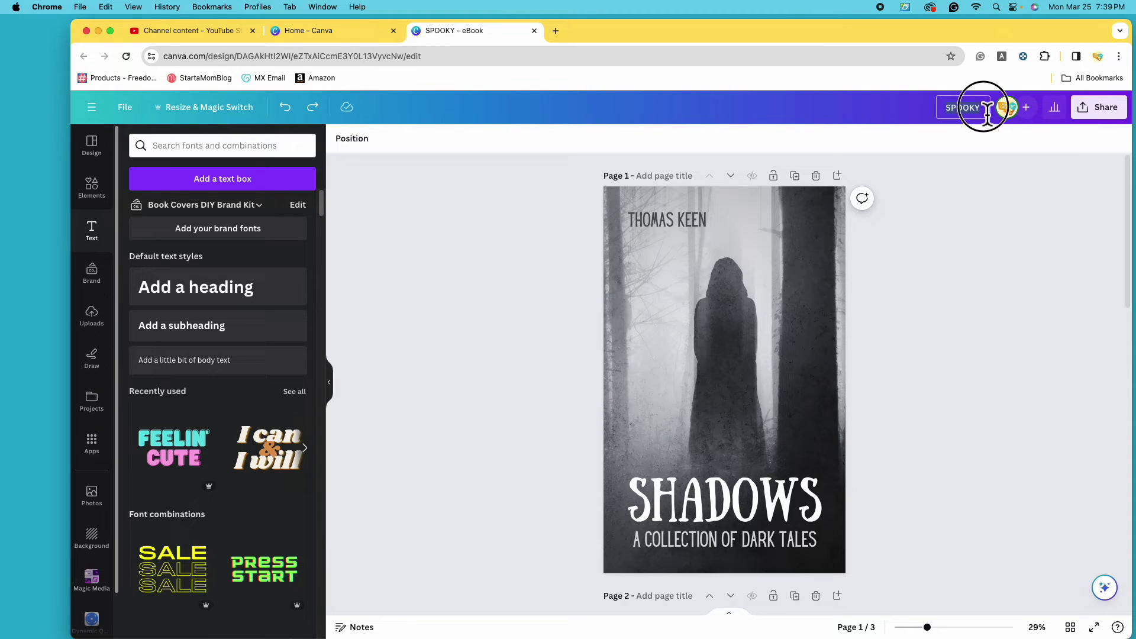
pyautogui.press('BackSpace')
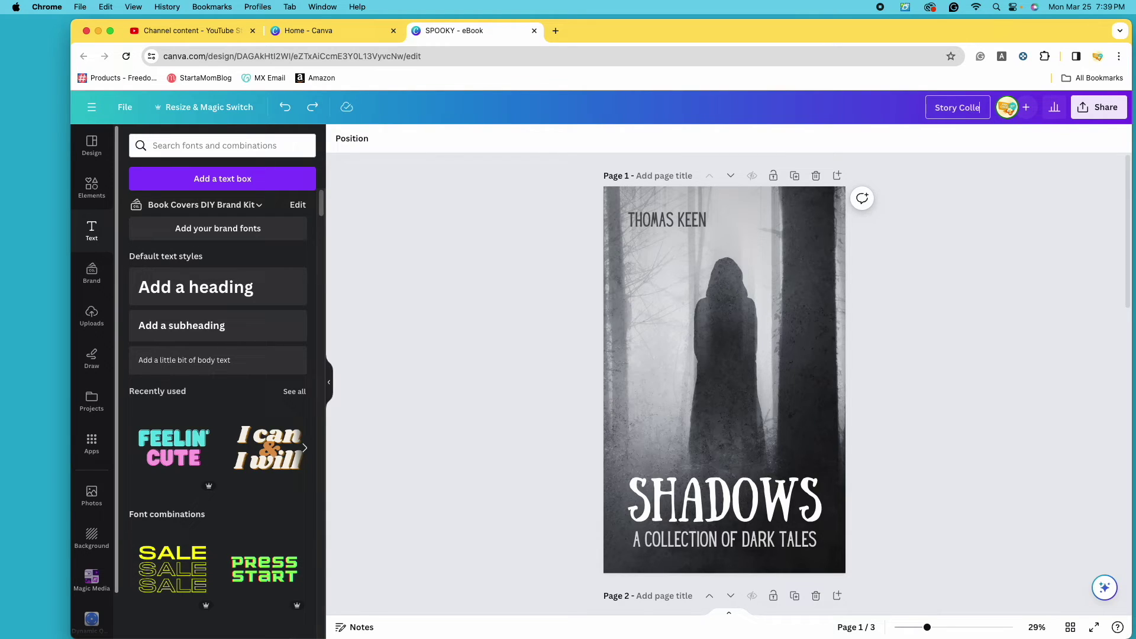
pyautogui.write('Story Collection Covers')
pyautogui.press('Return')
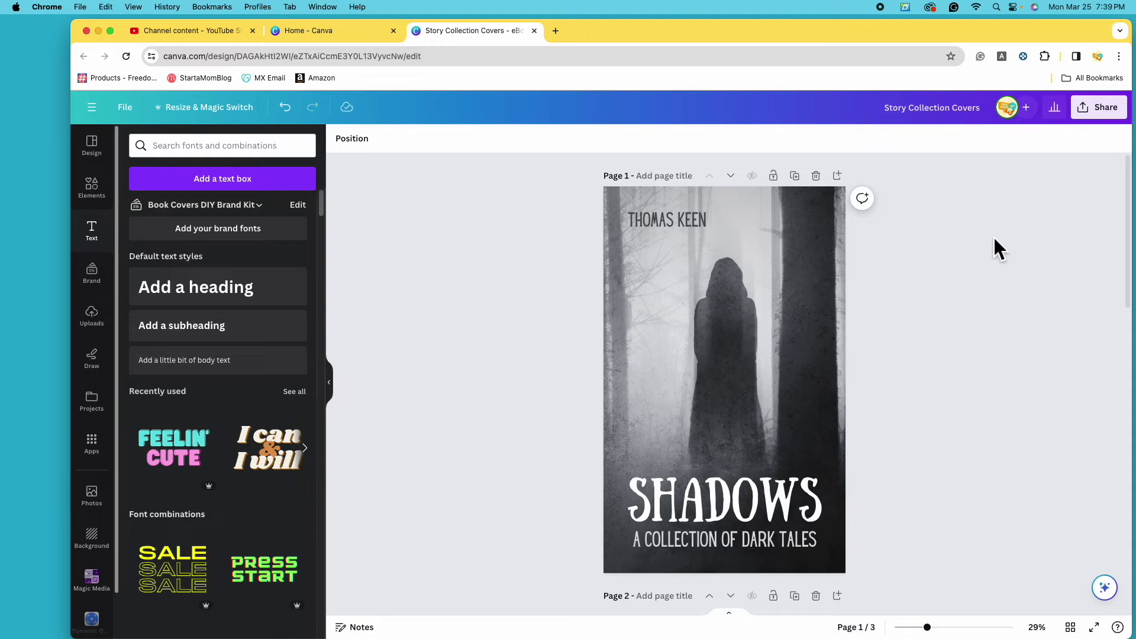
# Download all 3 pages as PNG, saved as 'Story Collection Covers.zip'.
pyautogui.click(1114, 117)
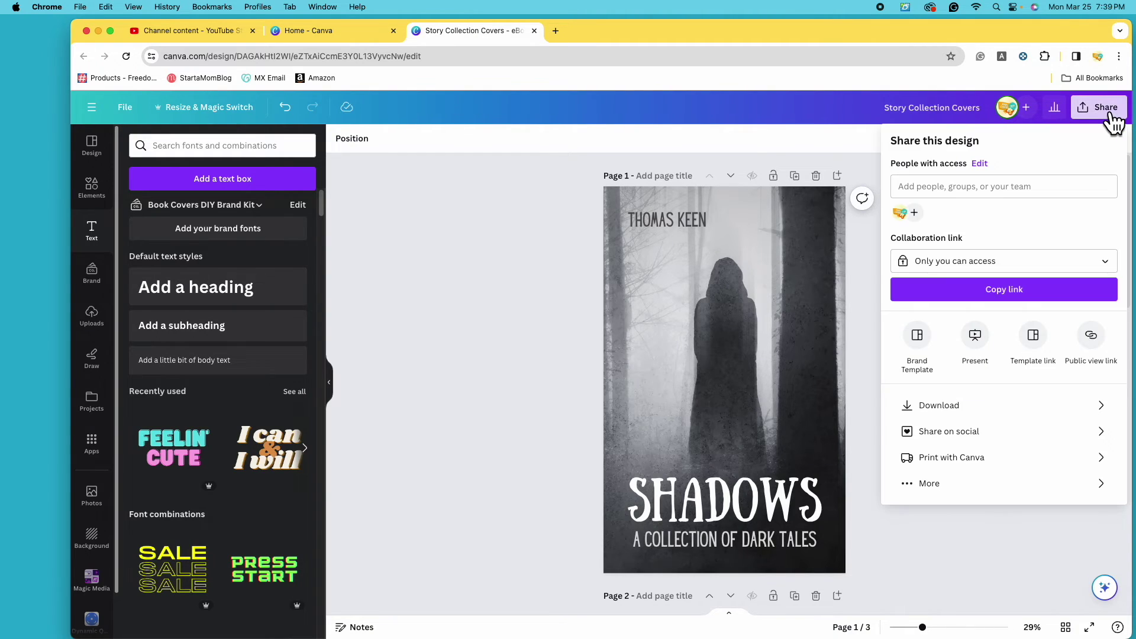
pyautogui.click(1049, 417)
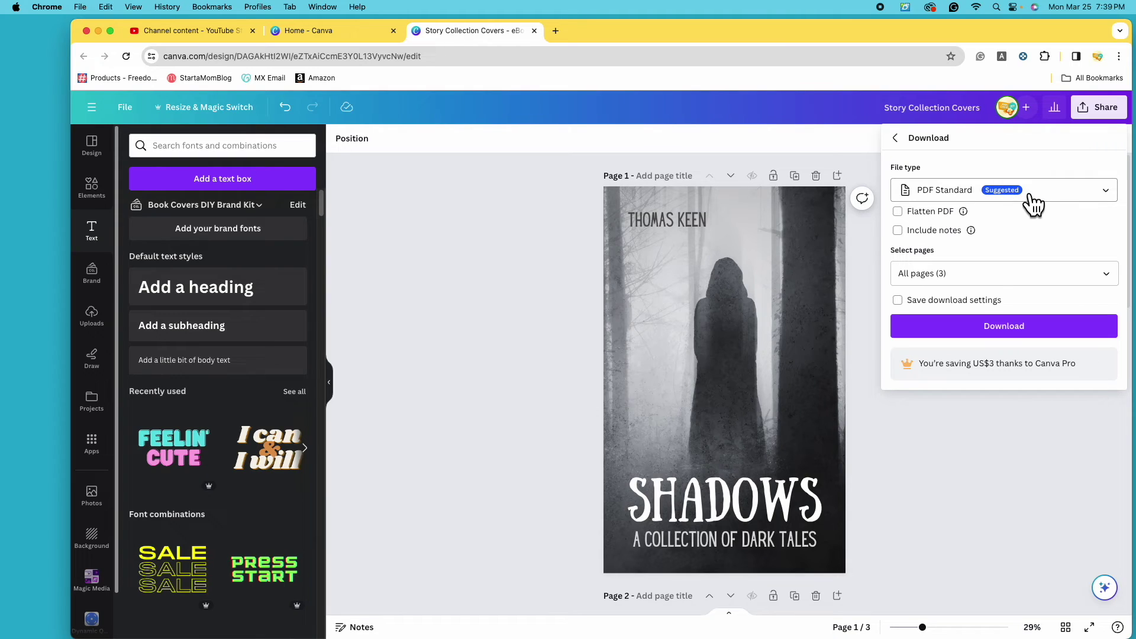
pyautogui.click(1104, 196)
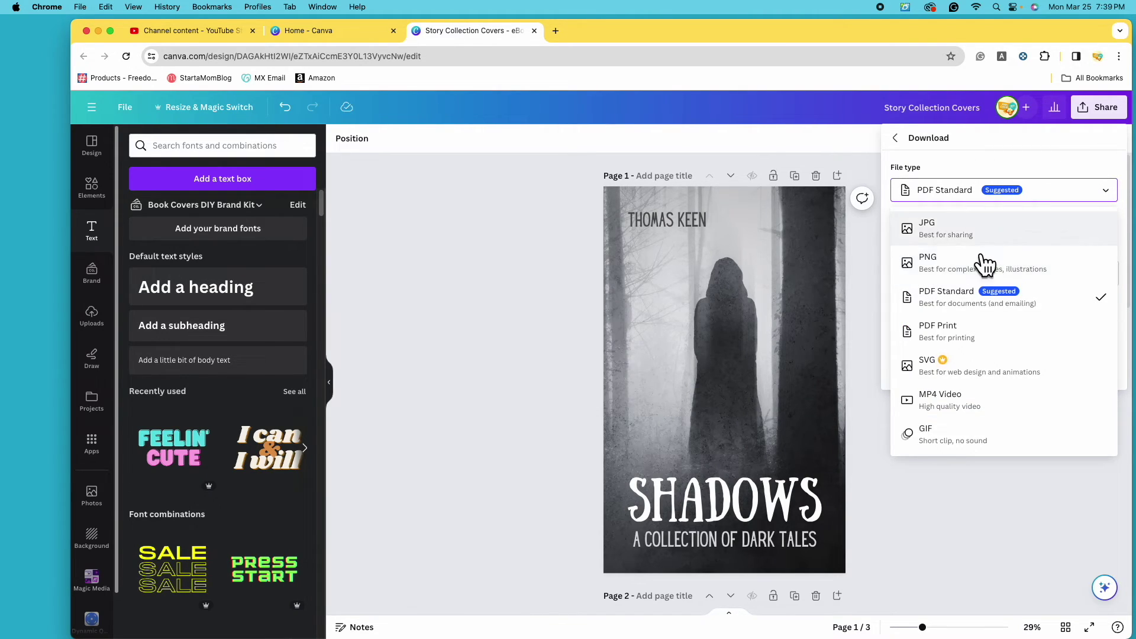
pyautogui.click(988, 268)
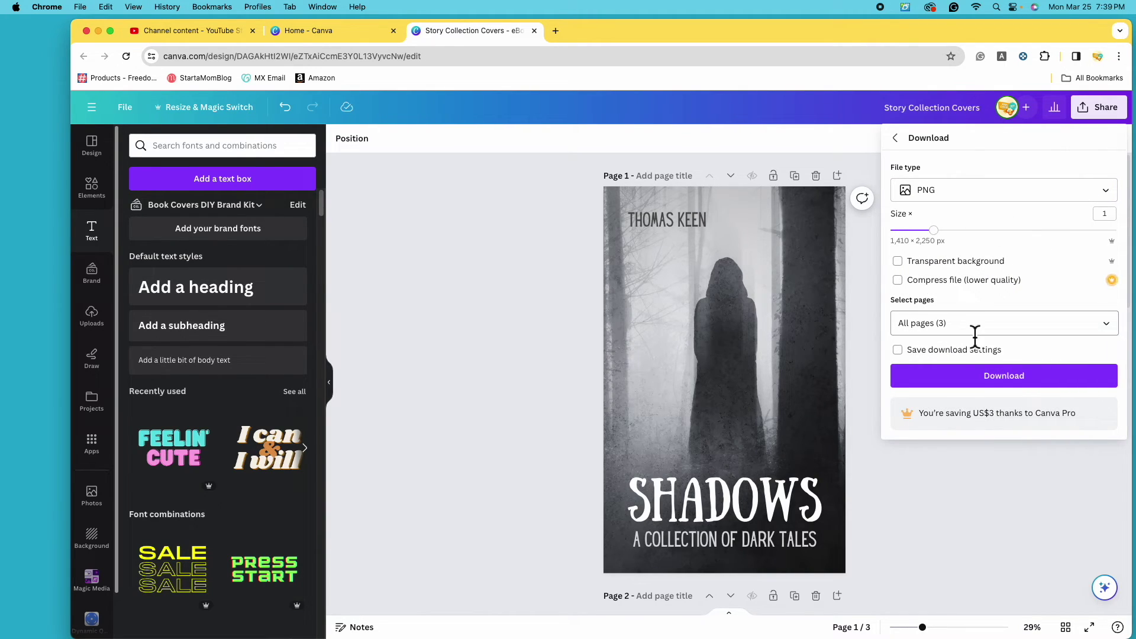
pyautogui.click(1105, 324)
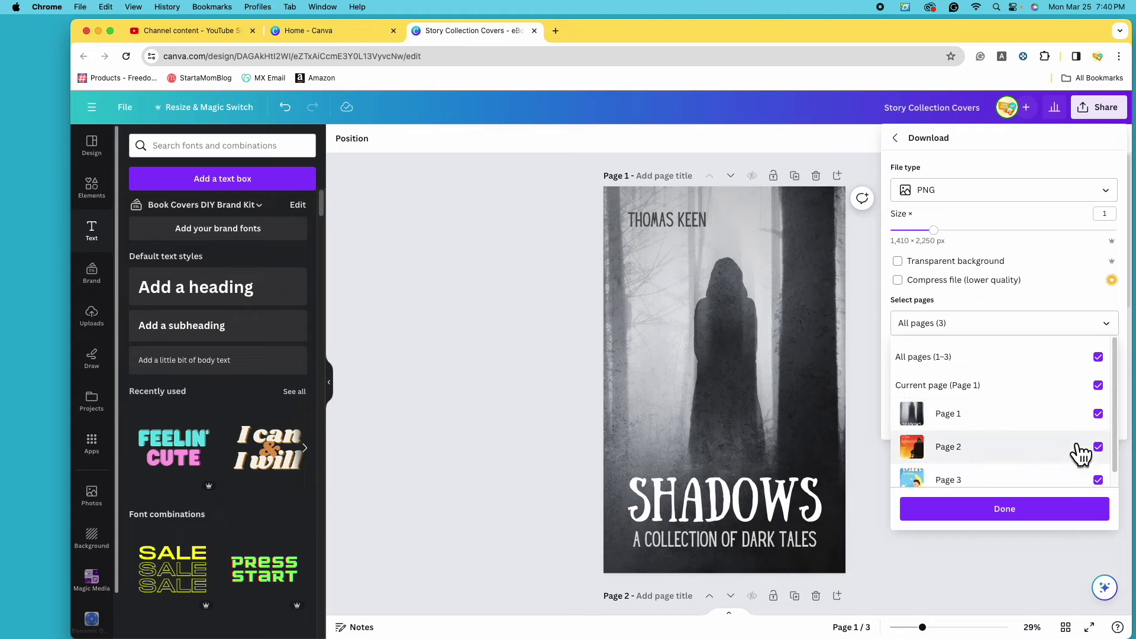
pyautogui.click(1039, 517)
pyautogui.click(1044, 383)
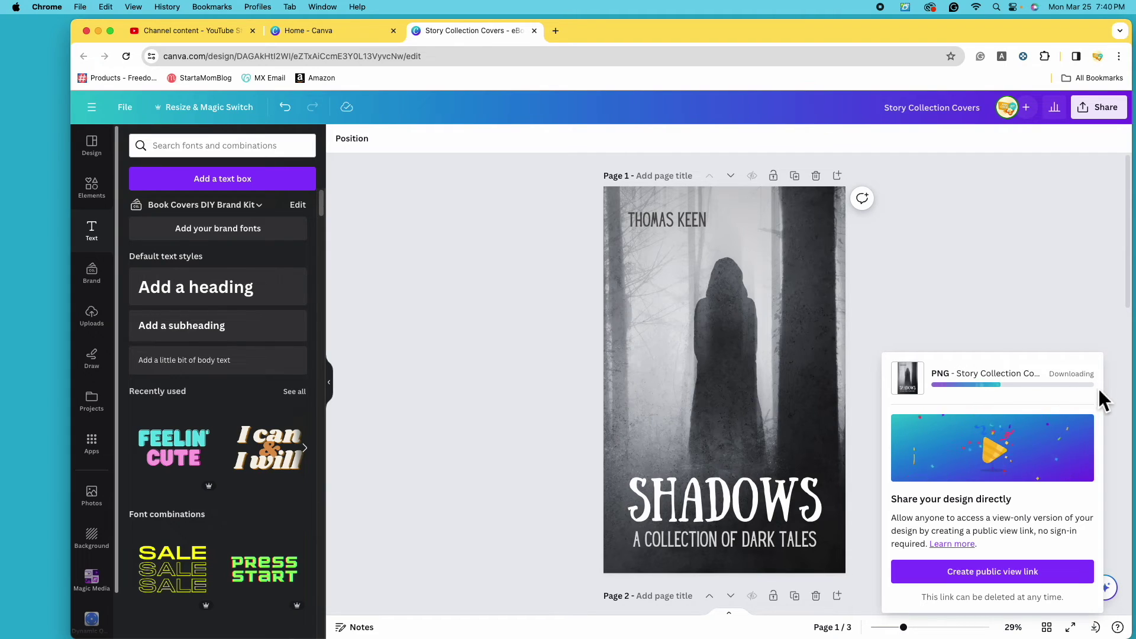
pyautogui.press('super+Tab')
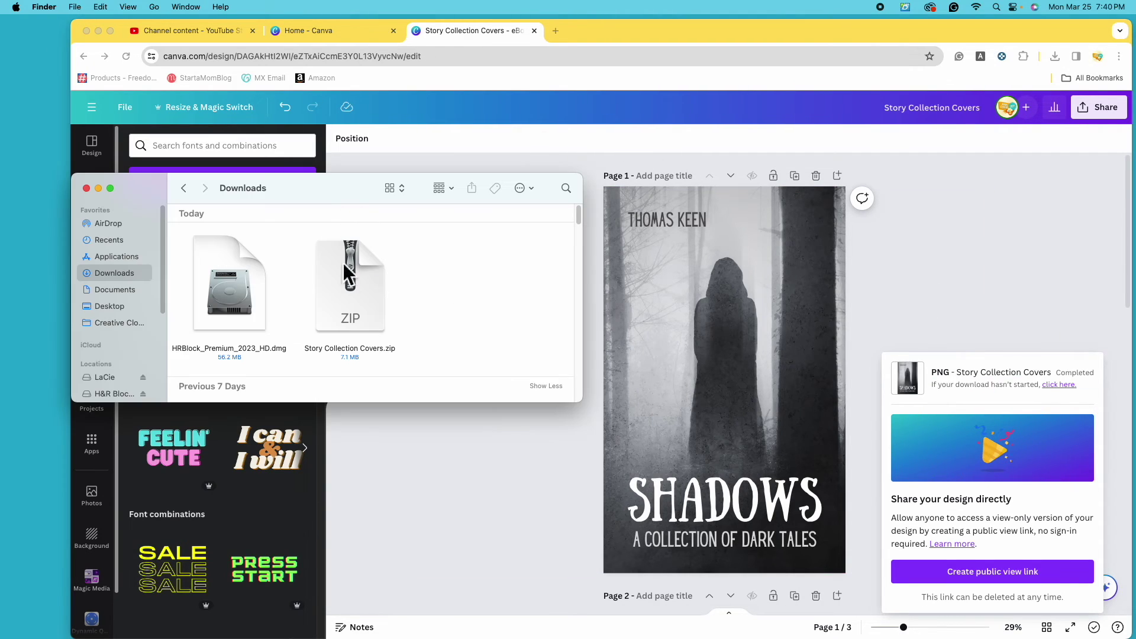
# Unzip 'Story Collection Covers.zip' and open 1.png in Preview.
pyautogui.doubleClick(368, 299)
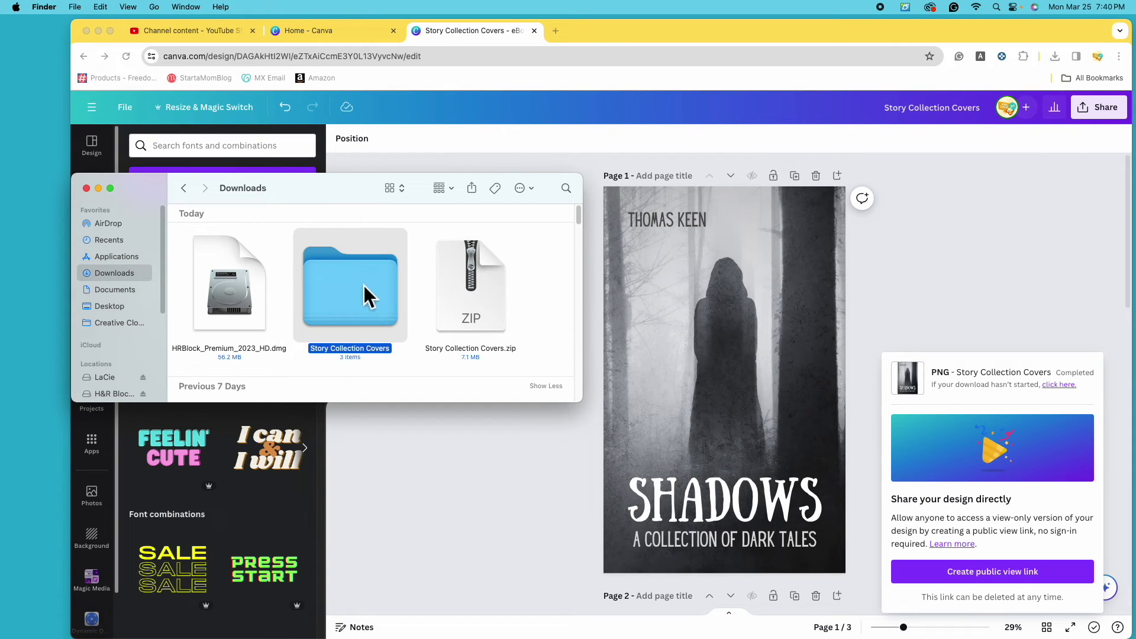
pyautogui.doubleClick(377, 290)
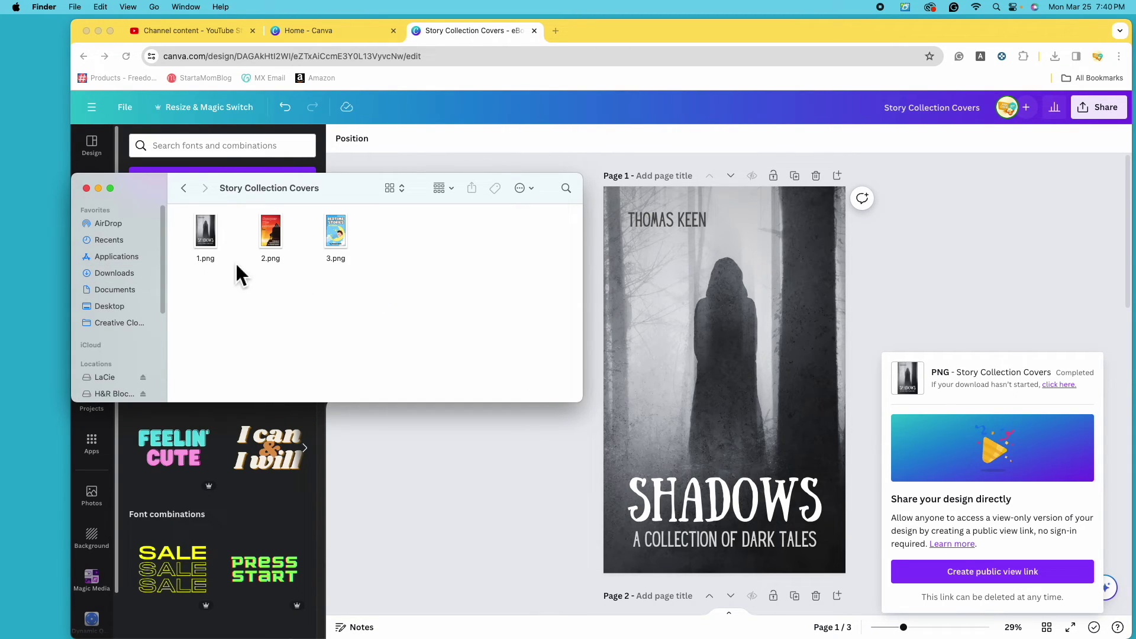
pyautogui.doubleClick(213, 225)
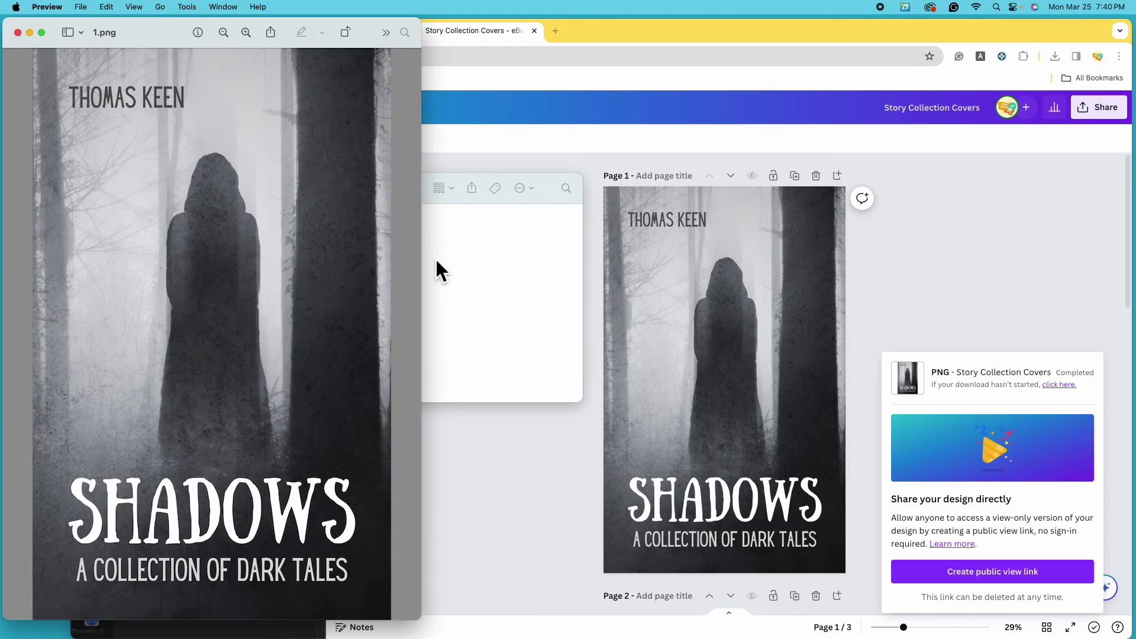
# Open 2.png and 3.png in Preview alongside 1.png.
pyautogui.click(489, 275)
pyautogui.doubleClick(272, 234)
pyautogui.click(516, 268)
pyautogui.click(343, 235)
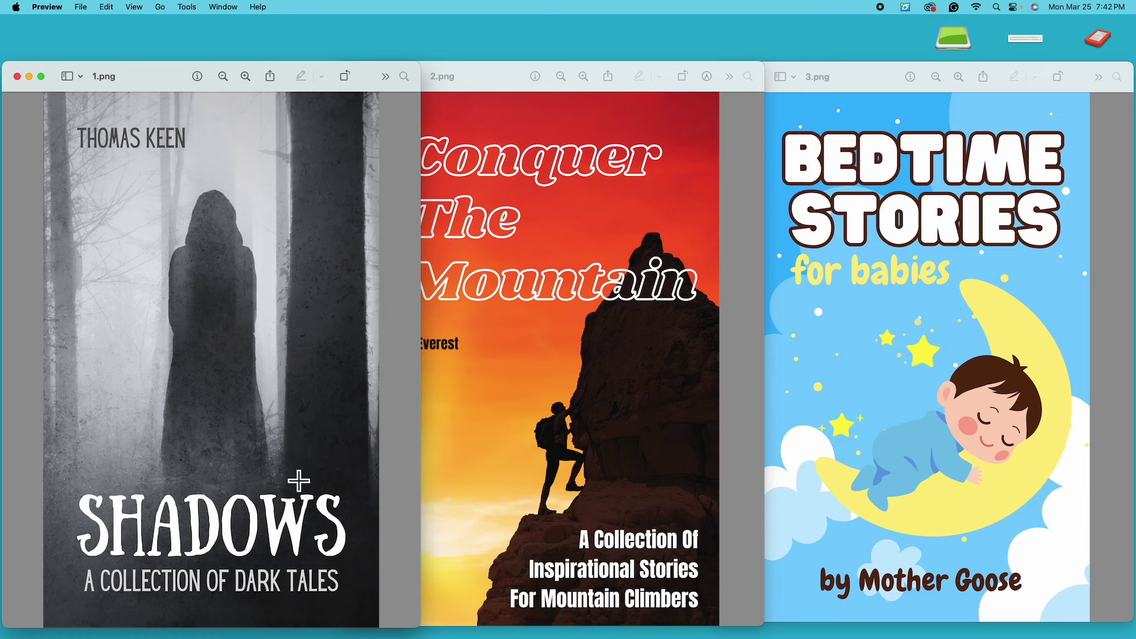
# Bring the Conquer The Mountain window forward, then the Bedtime Stories window in front.
pyautogui.click(492, 72)
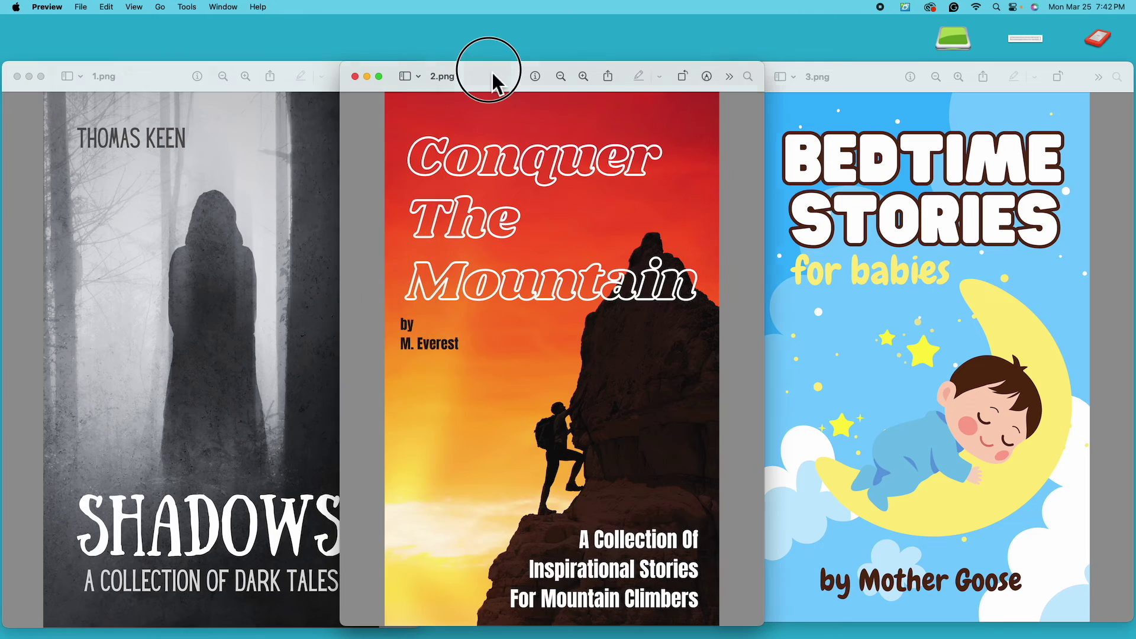
pyautogui.moveTo(495, 76); pyautogui.dragTo(496, 73)
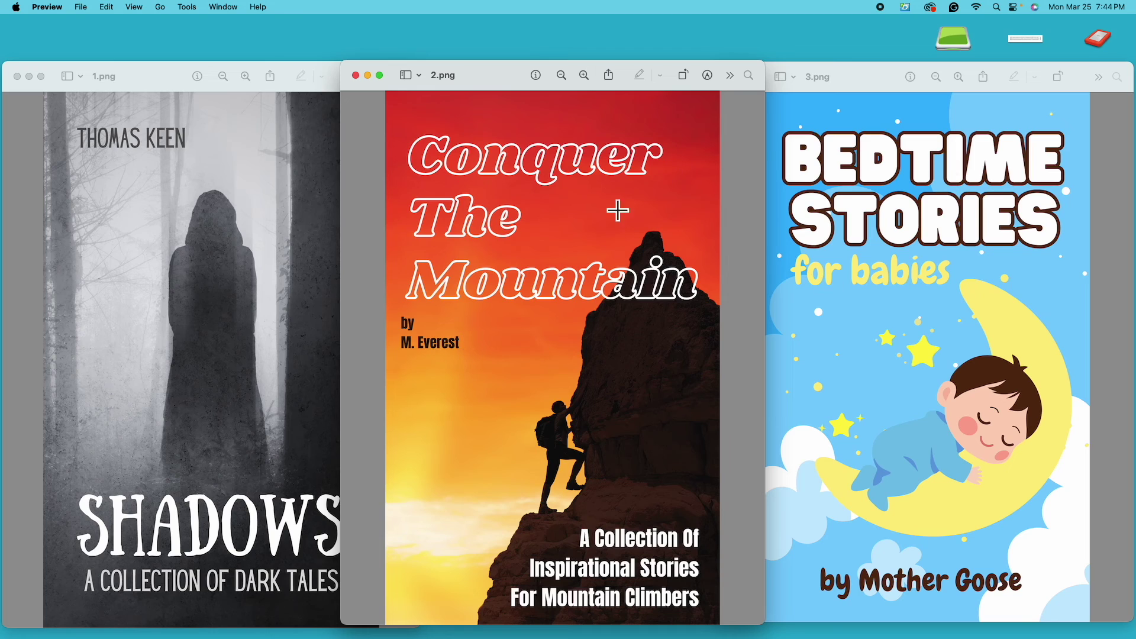
pyautogui.click(868, 73)
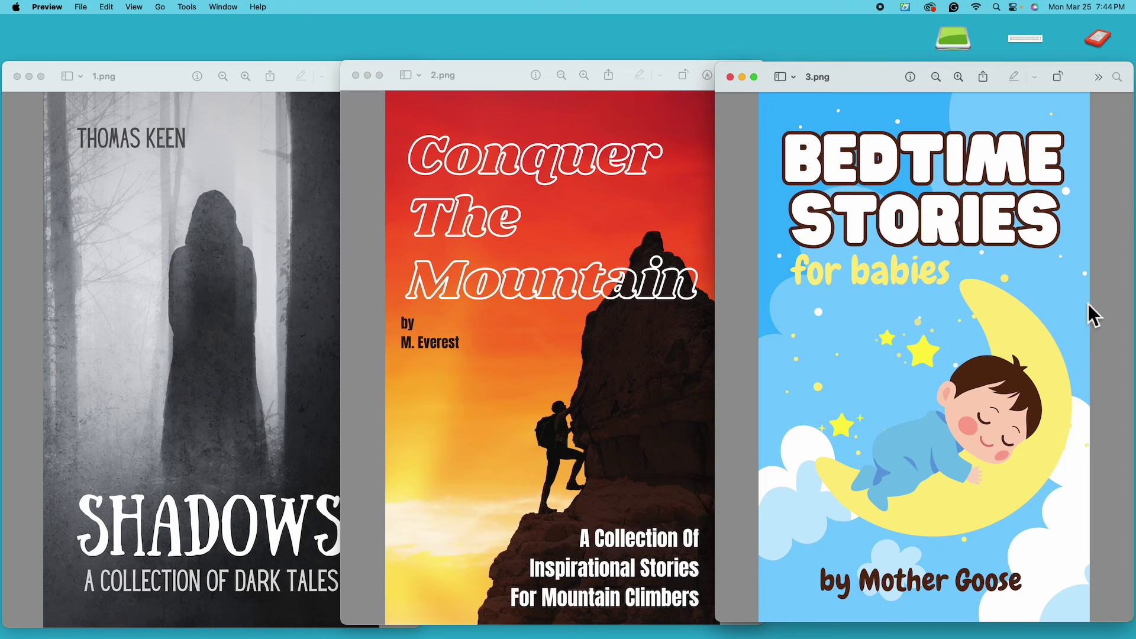